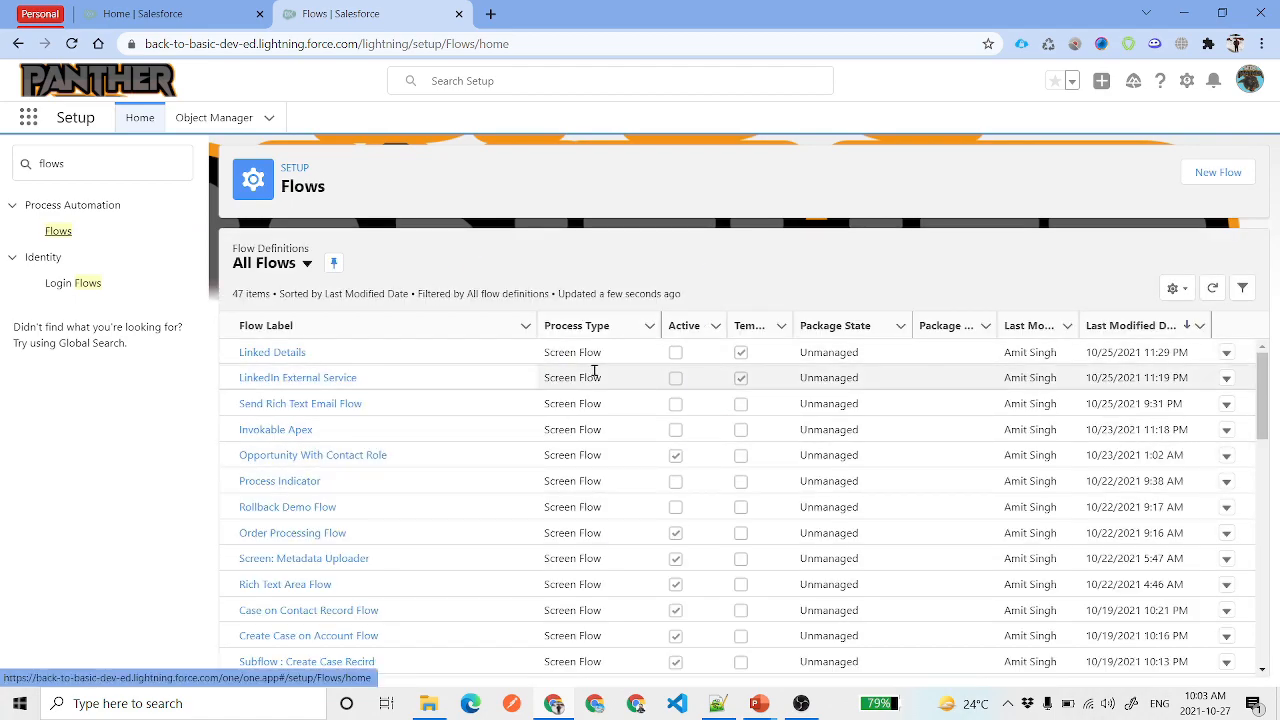
# Create a new Autolaunched Flow (No Trigger) that uses Auto-Layout
pyautogui.click(1216, 174)
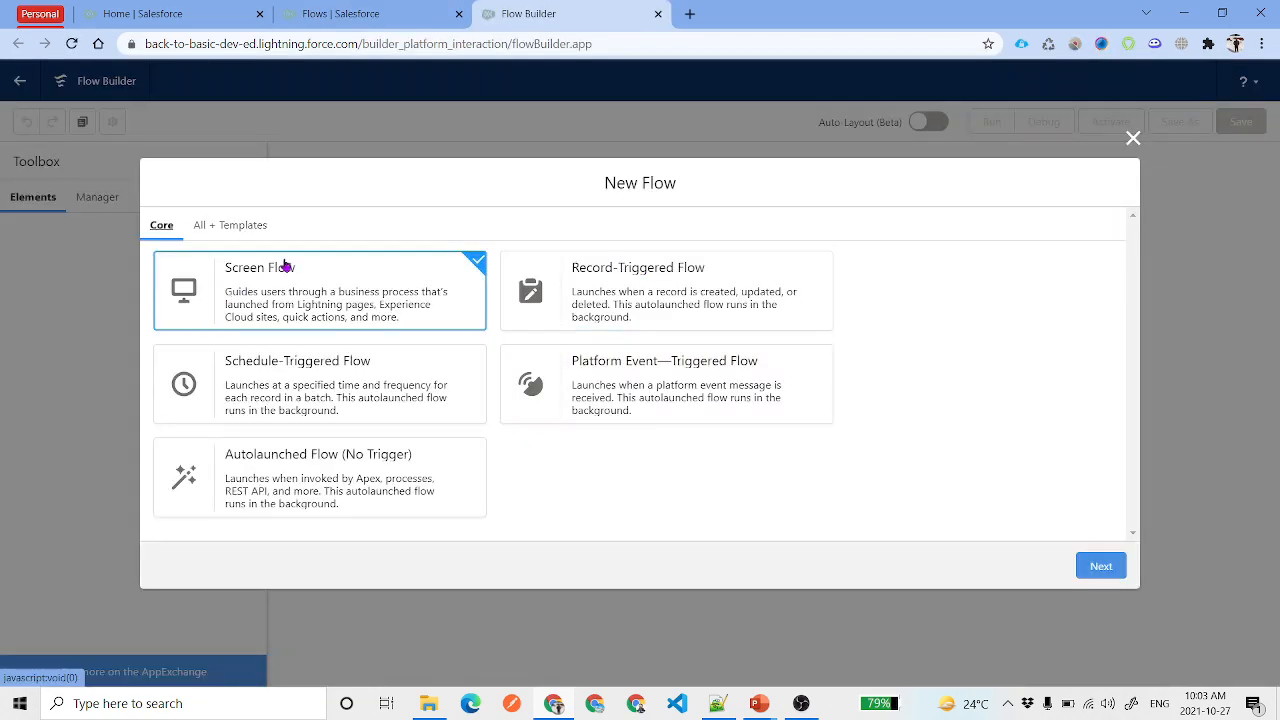
pyautogui.click(336, 476)
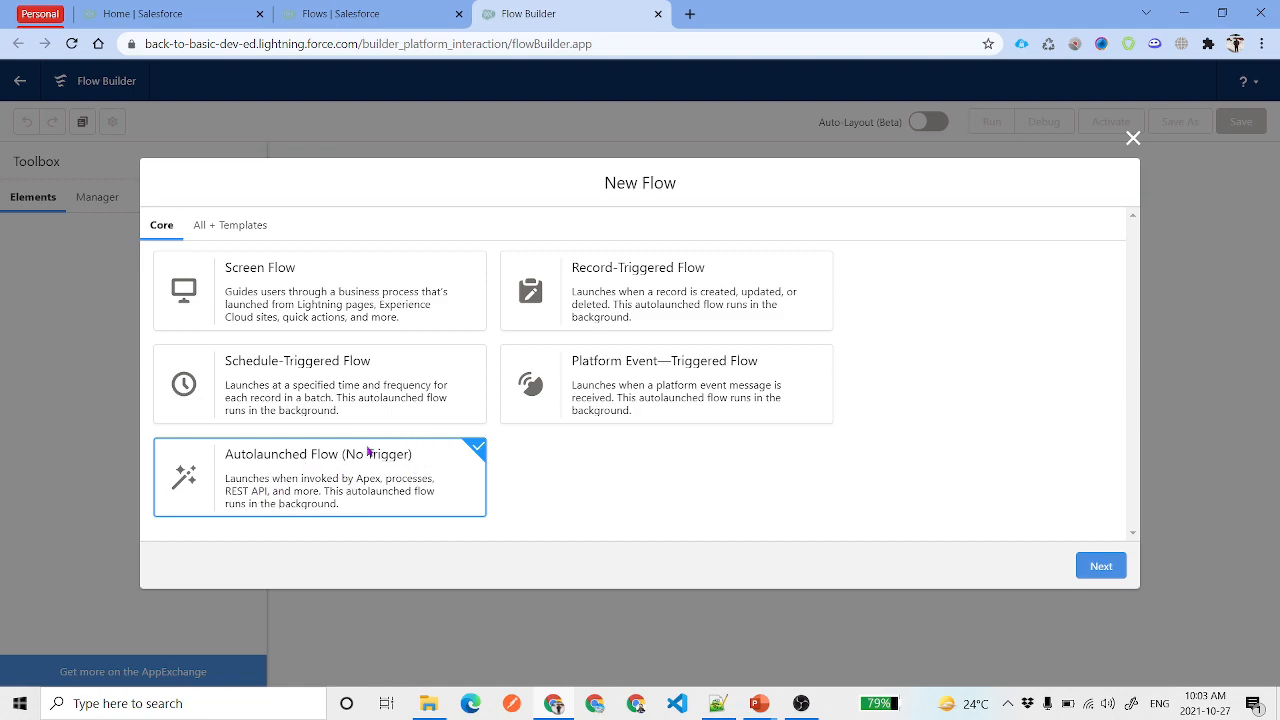
pyautogui.click(1100, 568)
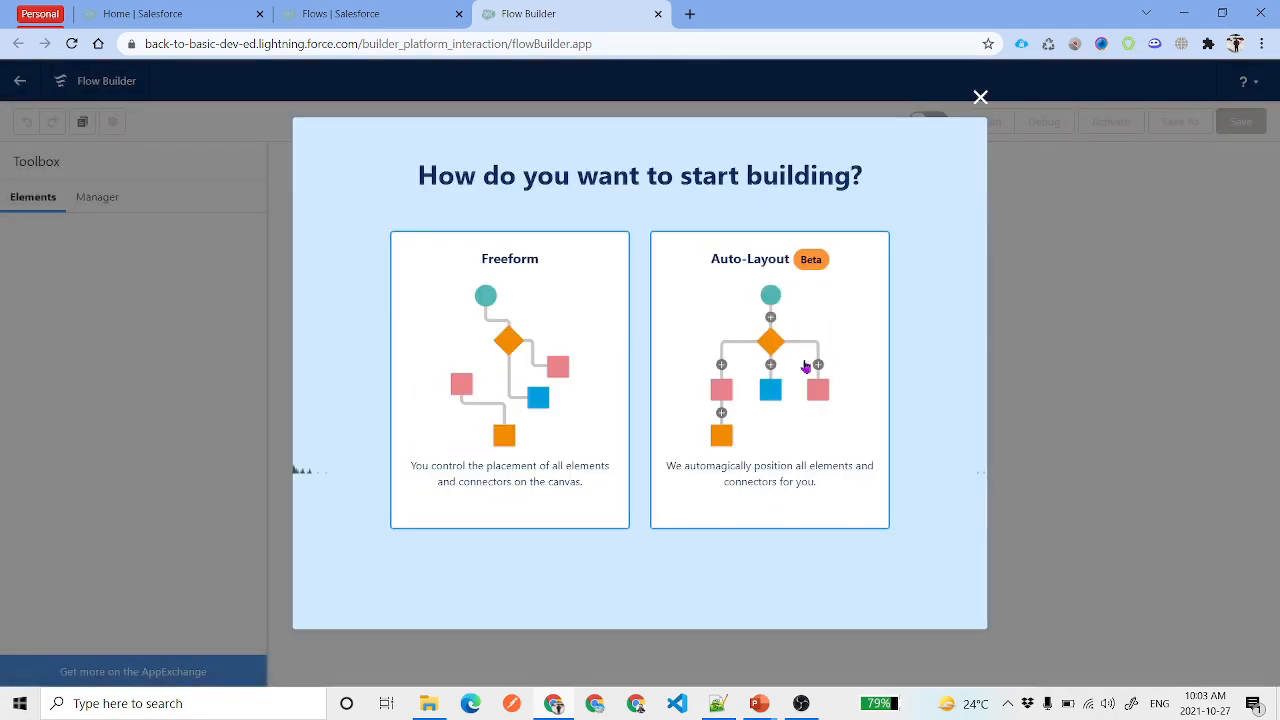
pyautogui.click(805, 367)
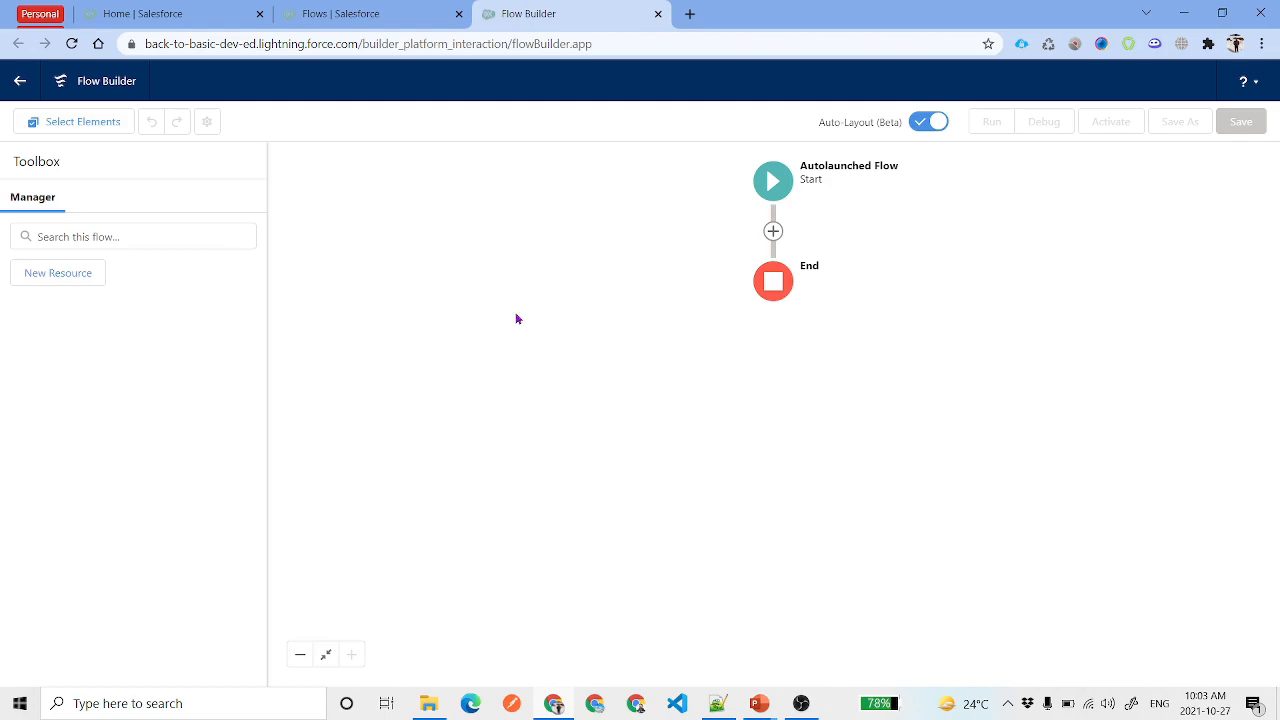
# Create a Text variable named accountId marked Available for input
pyautogui.click(61, 276)
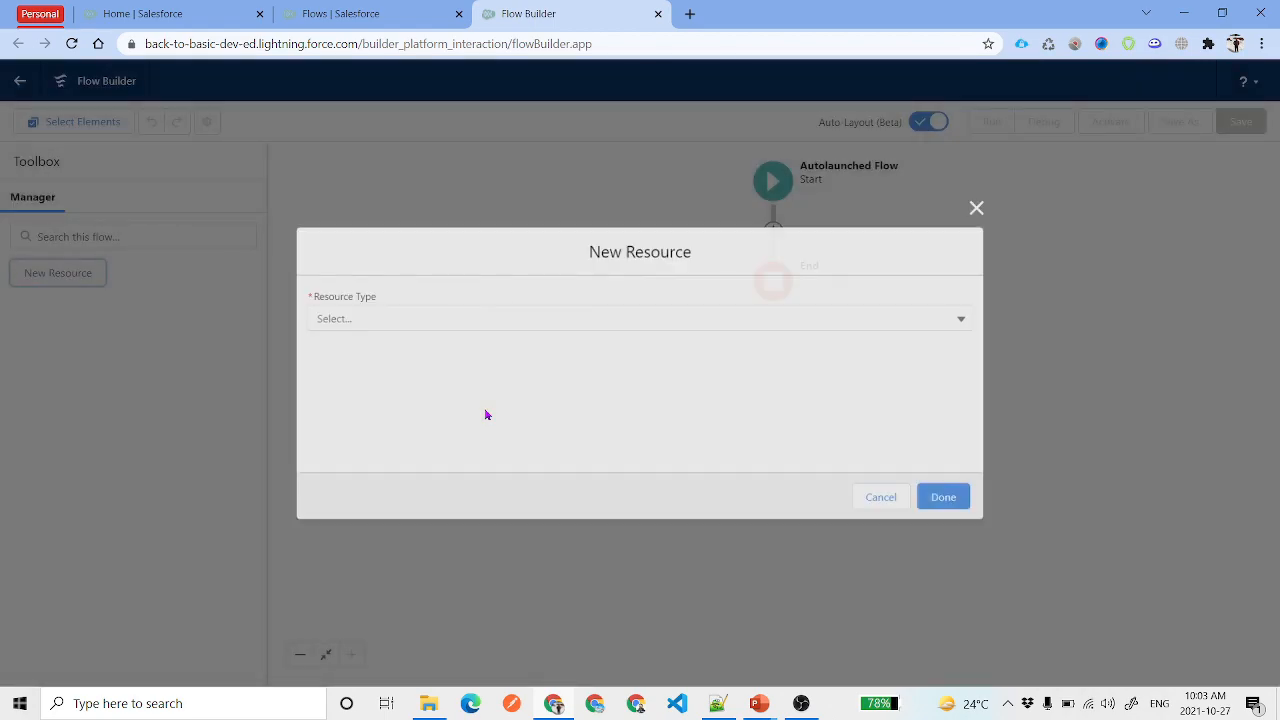
pyautogui.click(458, 307)
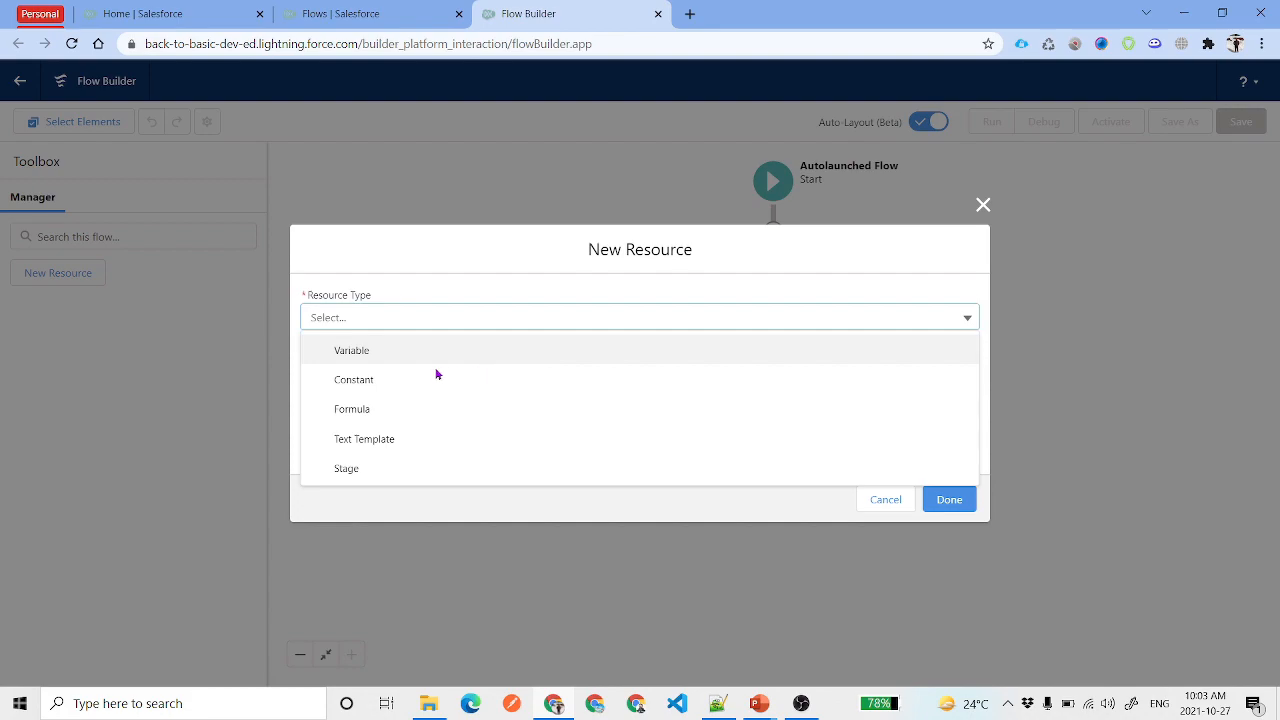
pyautogui.click(402, 349)
pyautogui.click(403, 341)
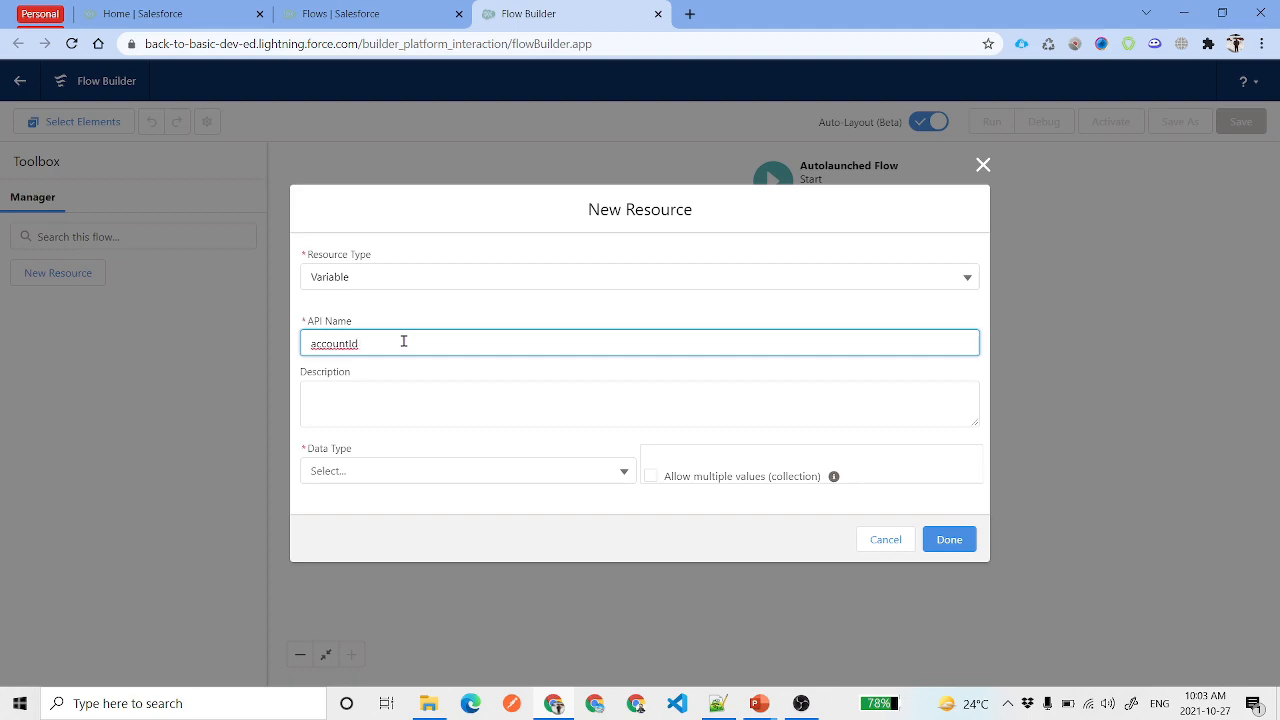
pyautogui.moveTo(423, 343); pyautogui.dragTo(288, 340)
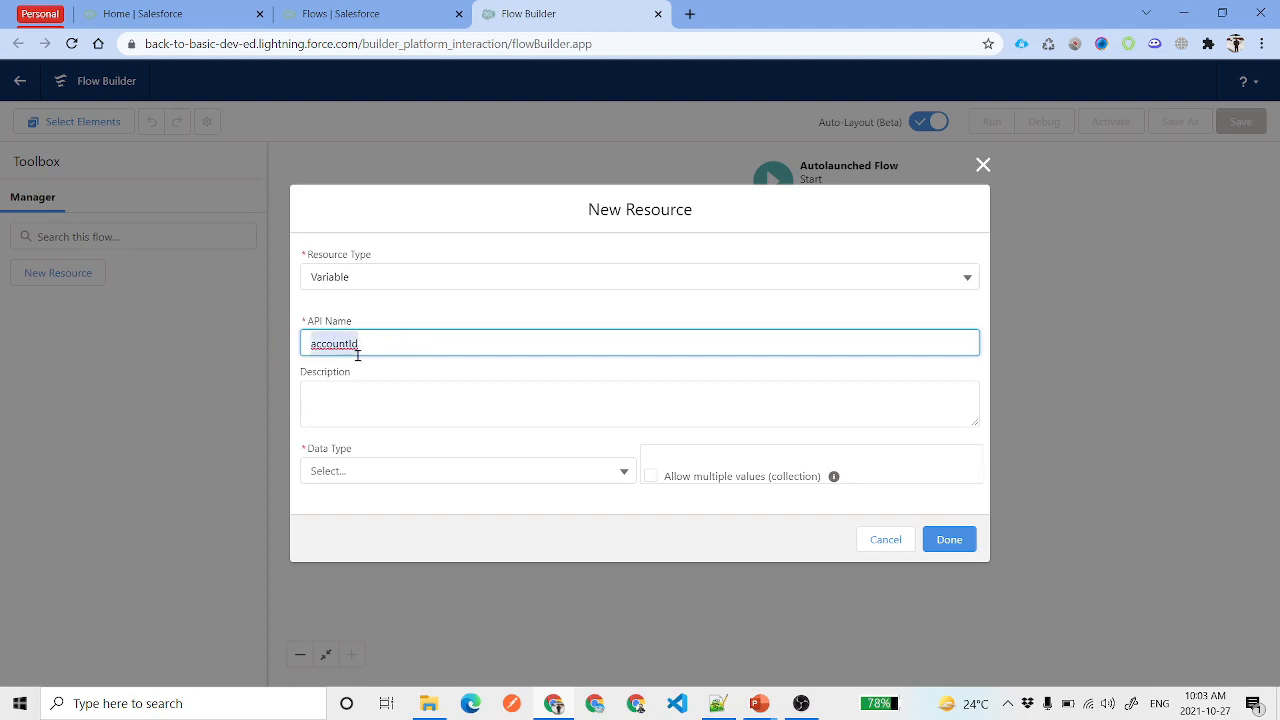
pyautogui.click(402, 342)
pyautogui.moveTo(380, 340); pyautogui.dragTo(274, 337)
pyautogui.click(419, 409)
pyautogui.click(397, 469)
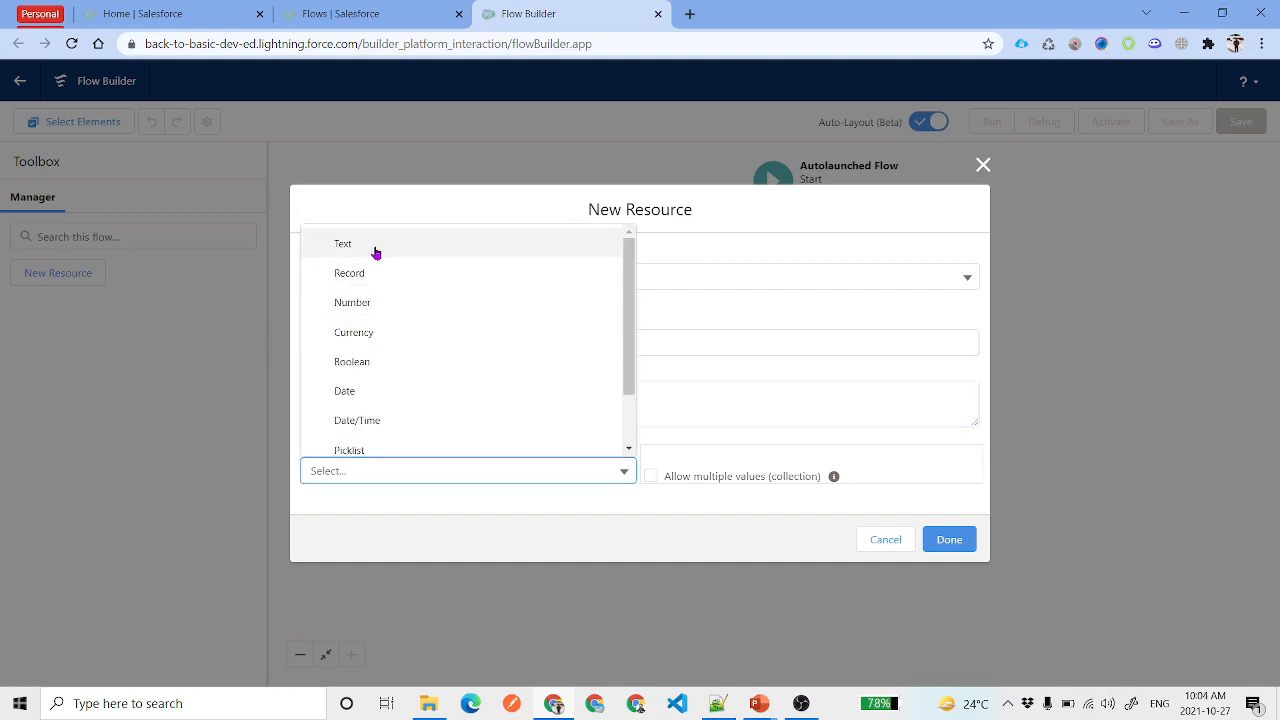
pyautogui.click(376, 253)
pyautogui.click(308, 528)
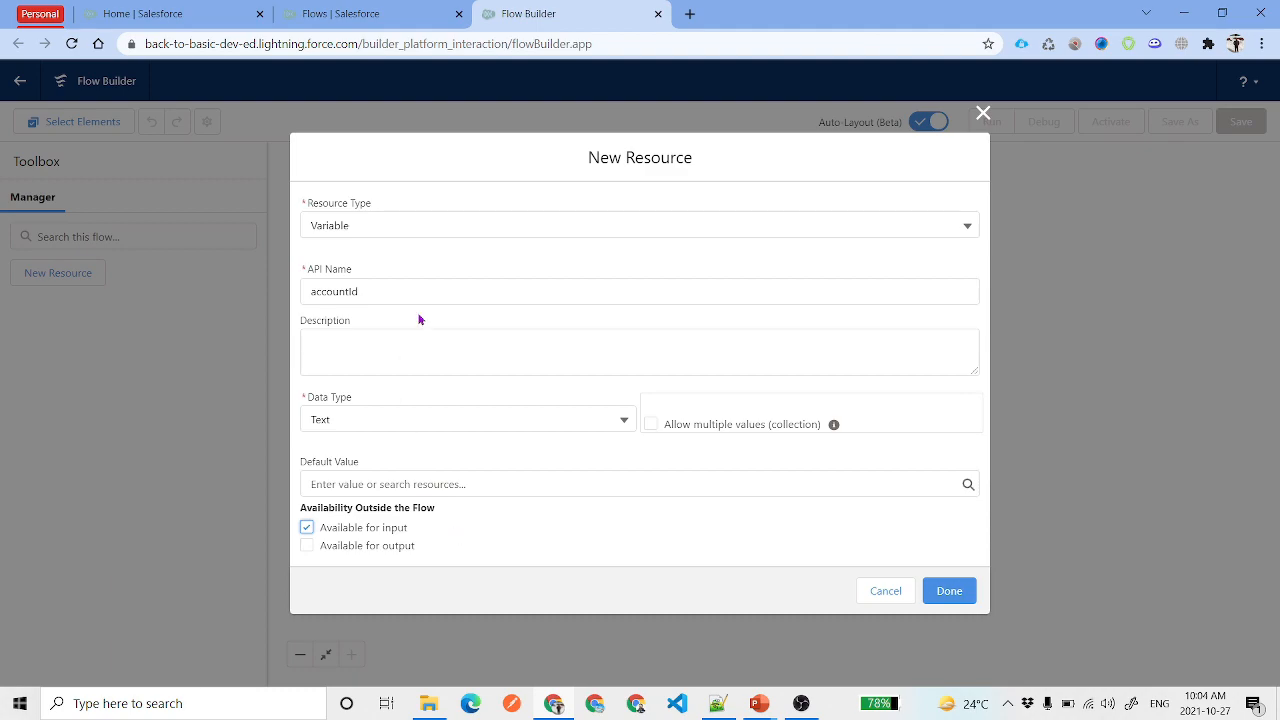
pyautogui.moveTo(420, 320); pyautogui.dragTo(308, 292)
pyautogui.click(517, 262)
pyautogui.click(949, 591)
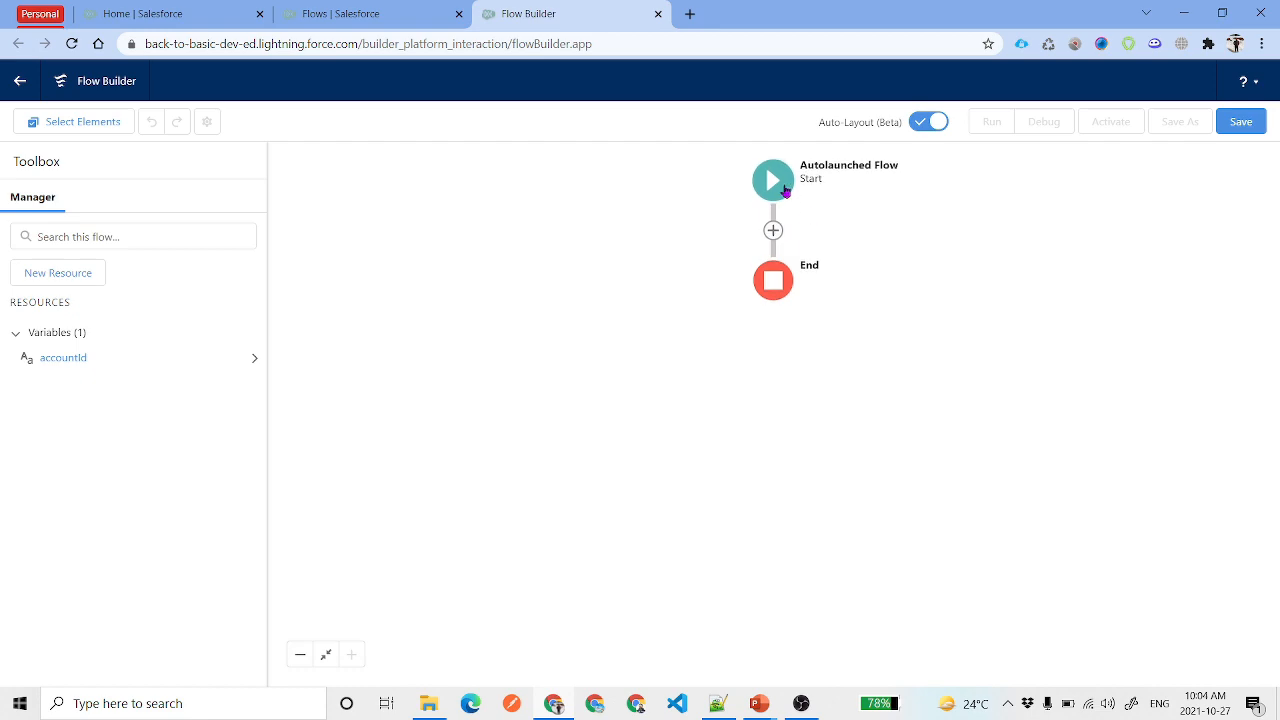
# Add a Get Records element after Start labelled 'Get Account Details' on the Account object
pyautogui.click(738, 291)
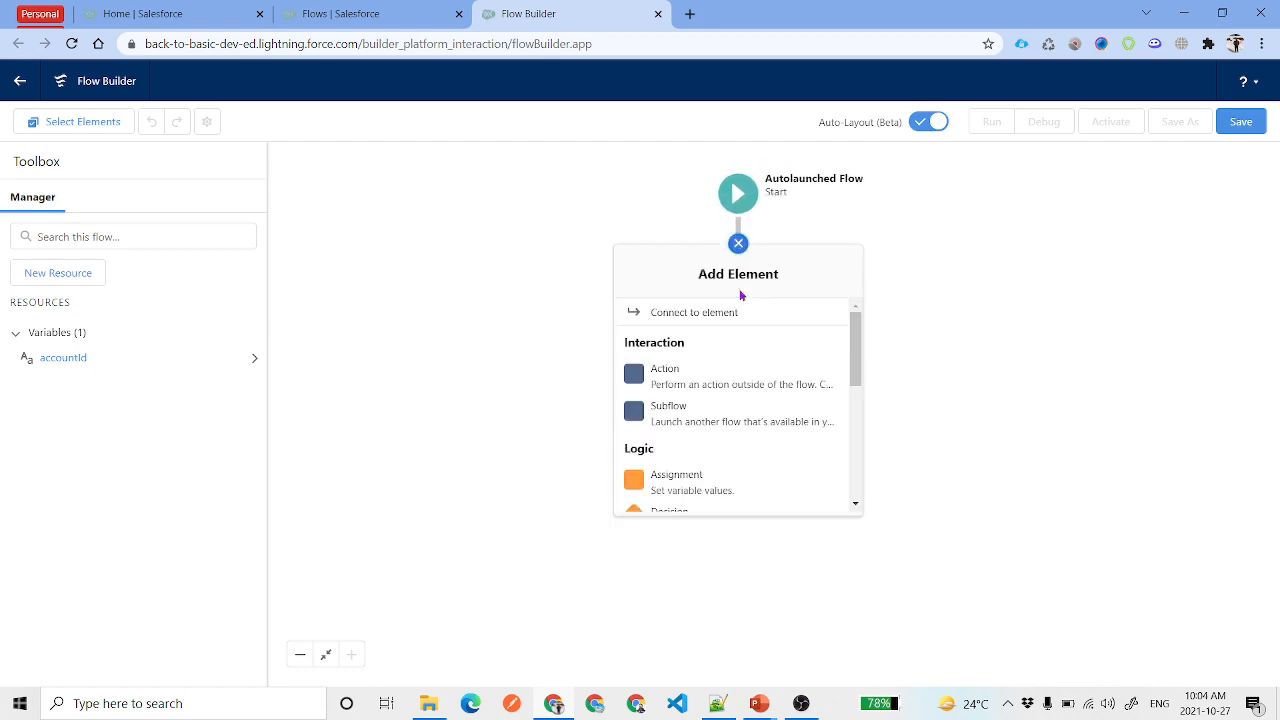
pyautogui.scroll(-3, 760, 394)
pyautogui.scroll(-3, 780, 430)
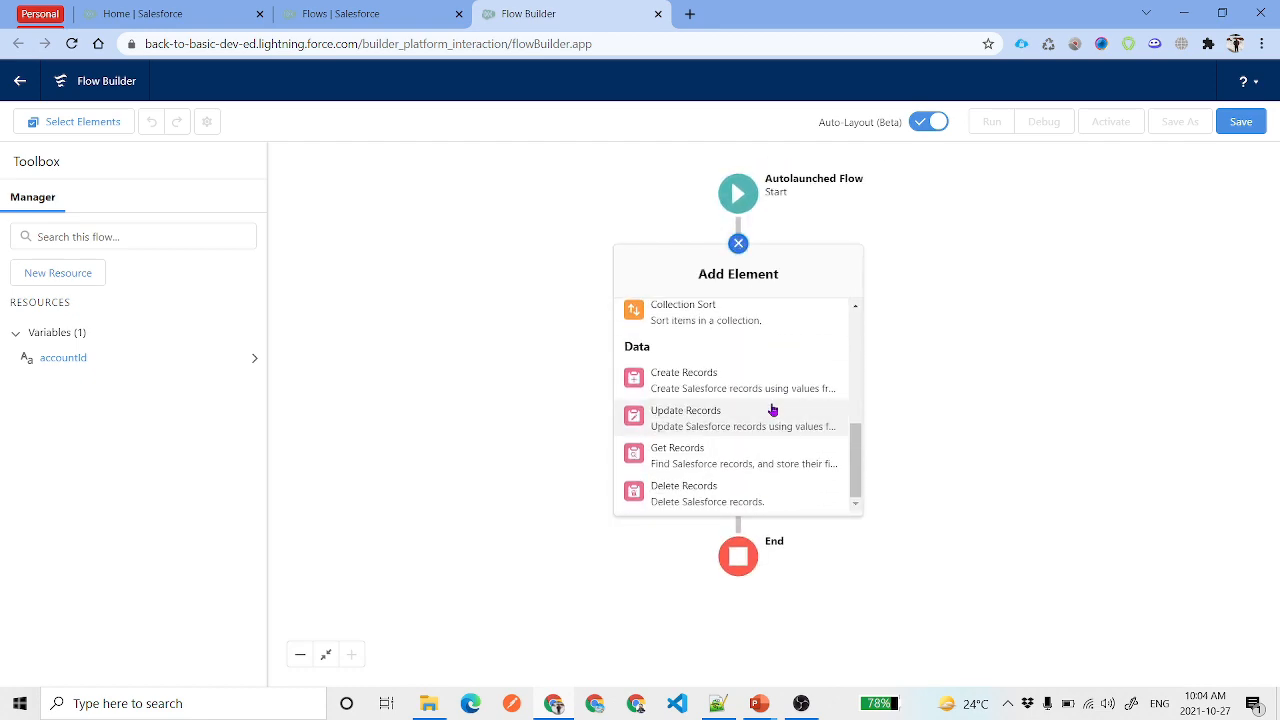
pyautogui.click(723, 457)
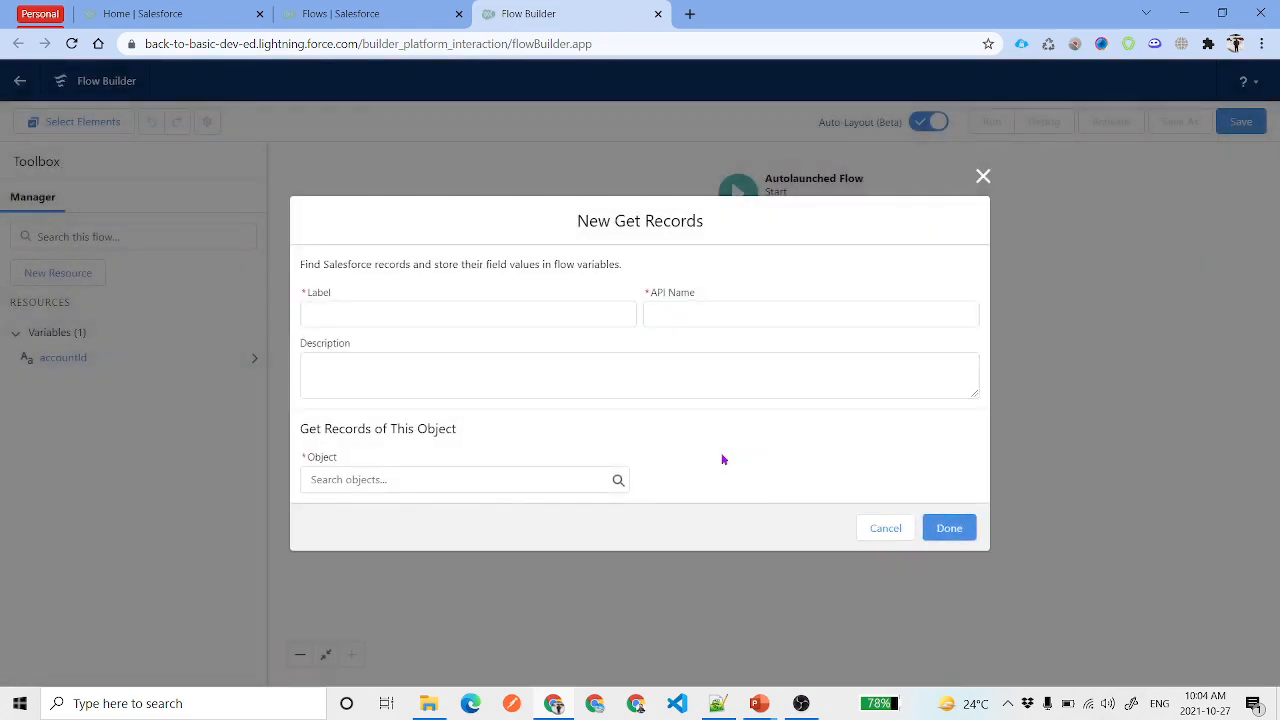
pyautogui.write('Get A')
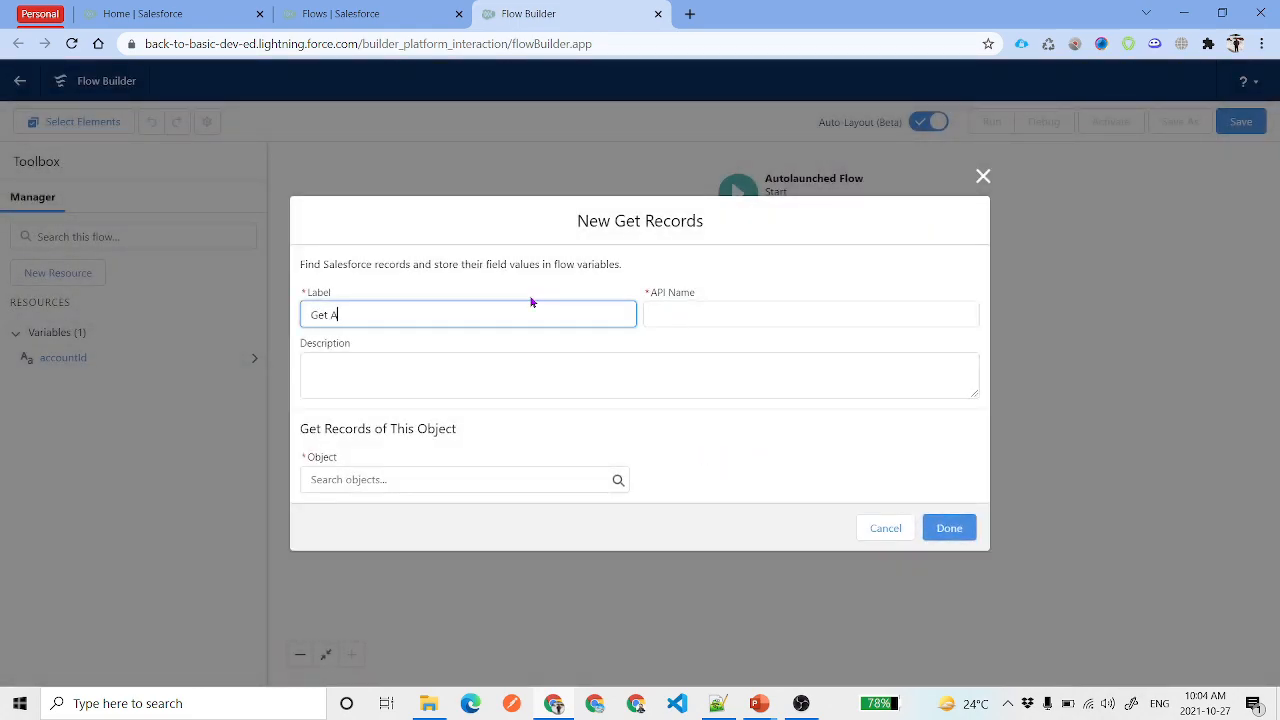
pyautogui.write('ccount Details')
pyautogui.click(514, 479)
pyautogui.write('Acc')
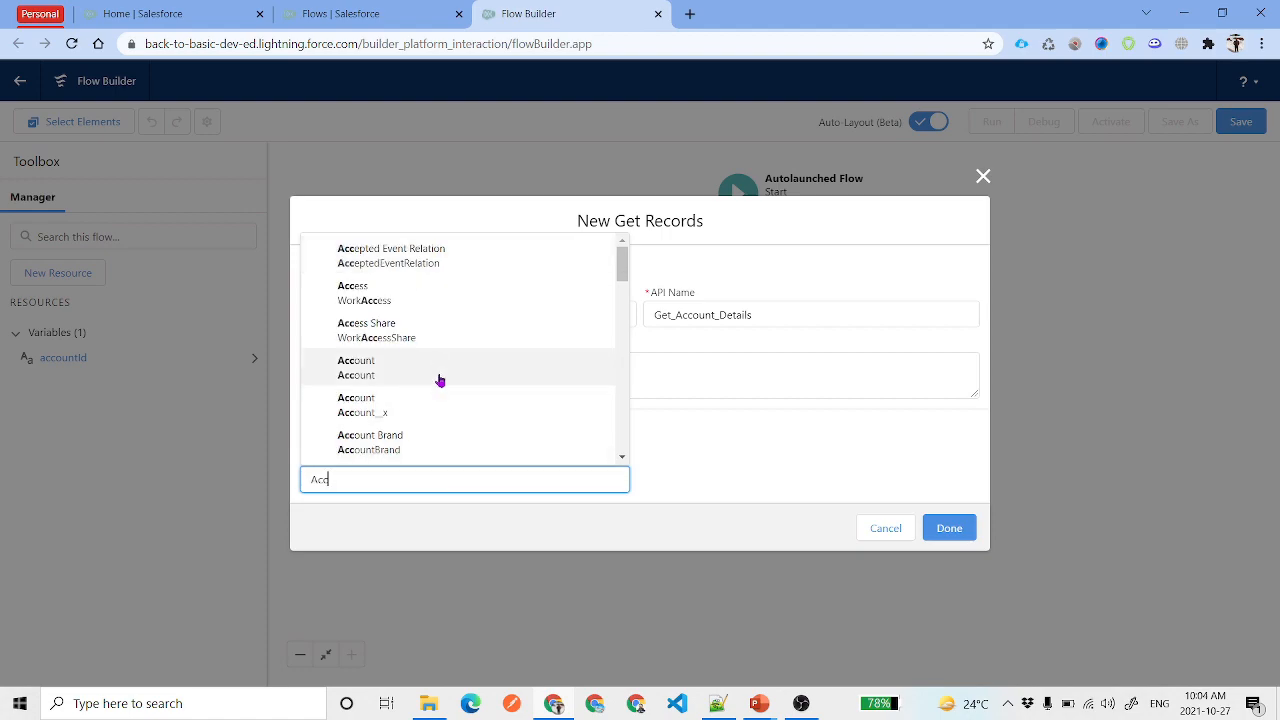
pyautogui.click(421, 377)
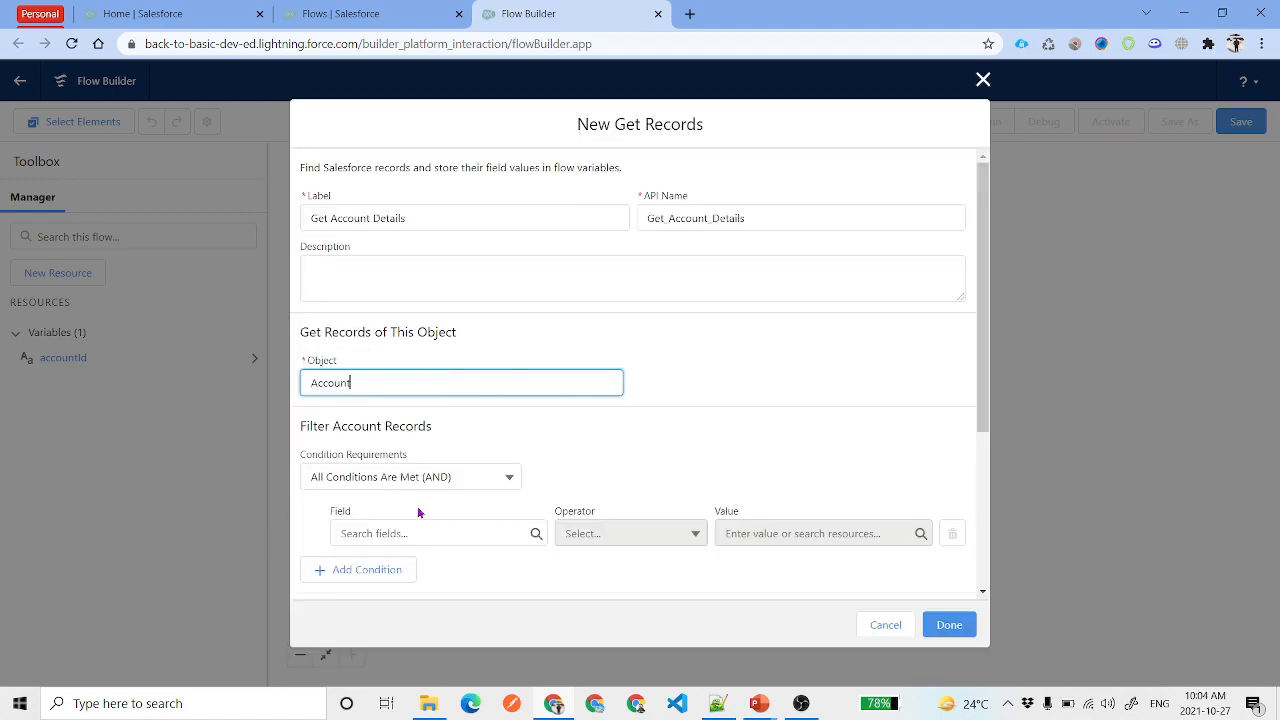
# Filter the lookup to Id Equals accountId and save the element
pyautogui.click(431, 533)
pyautogui.write('Id')
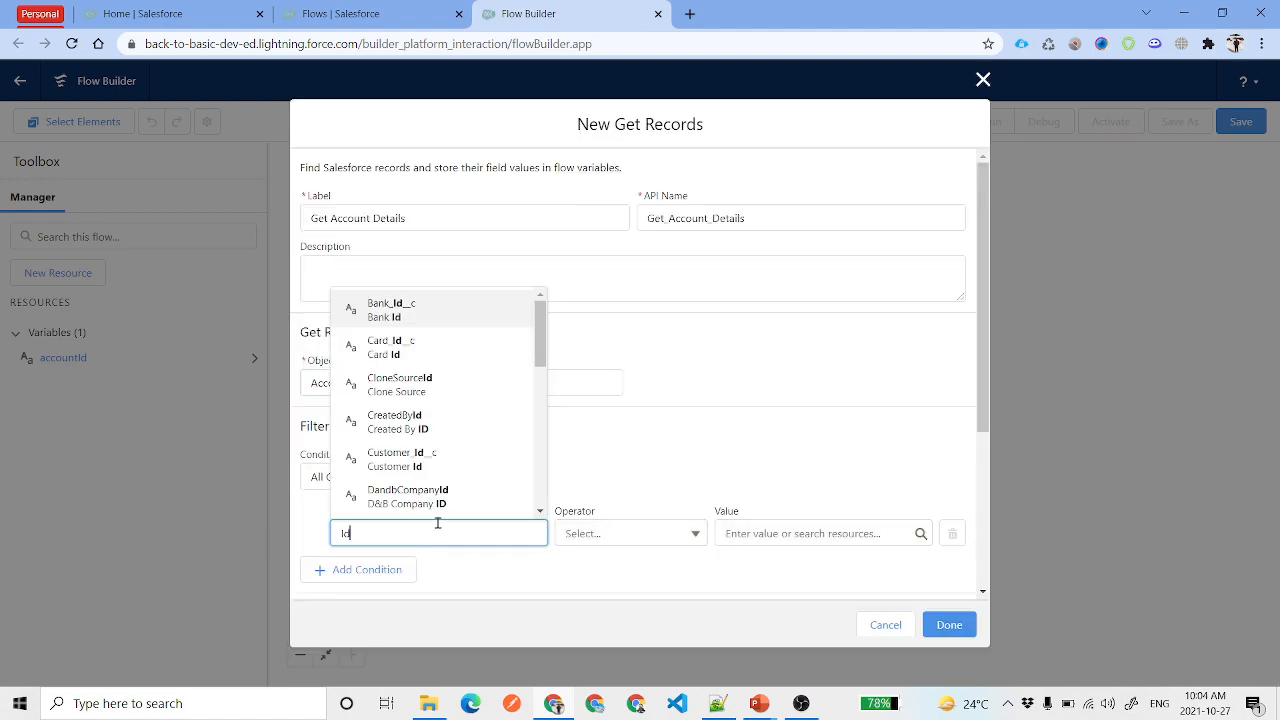
pyautogui.click(735, 429)
pyautogui.click(760, 533)
pyautogui.write('acc')
pyautogui.click(791, 499)
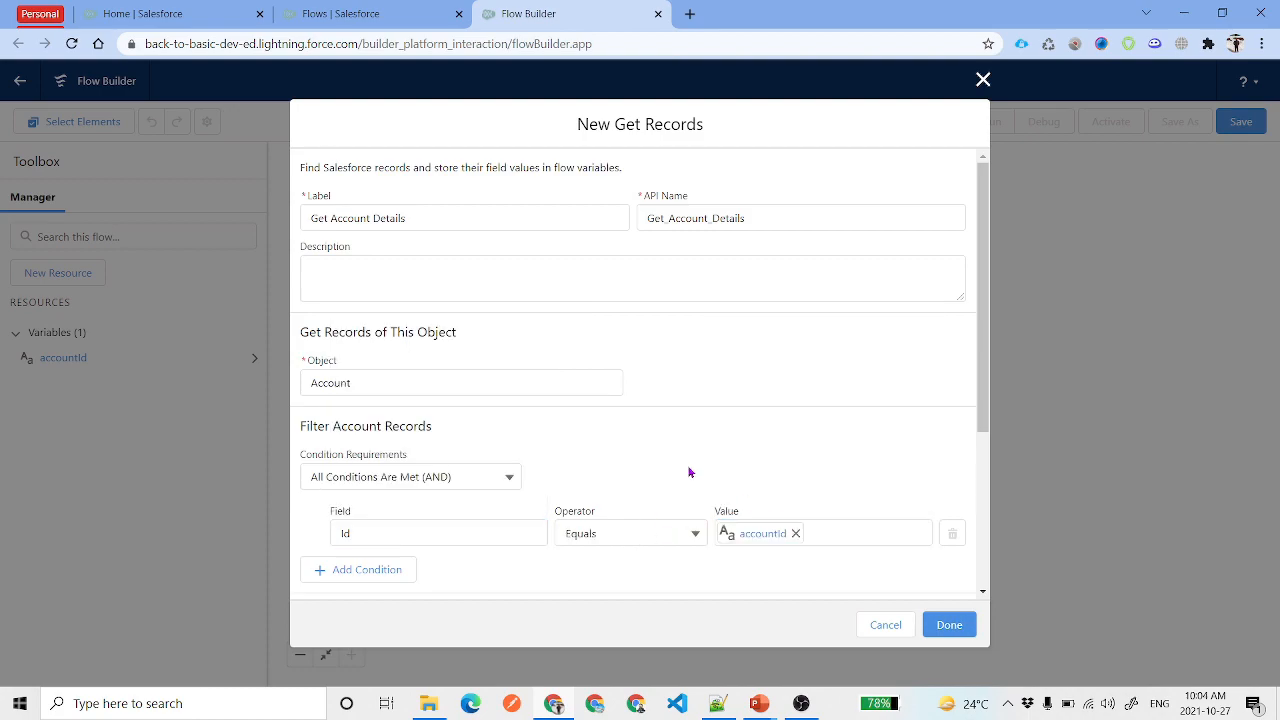
pyautogui.scroll(-3, 720, 410)
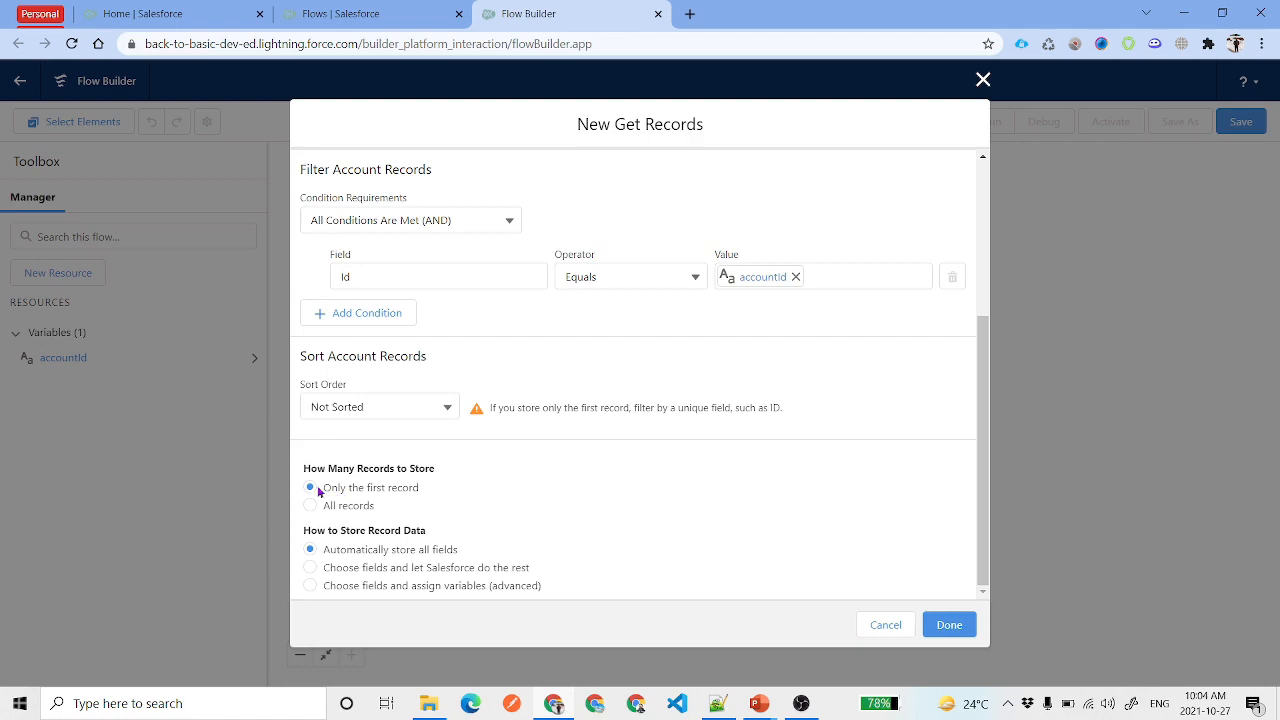
pyautogui.moveTo(332, 490); pyautogui.dragTo(420, 495)
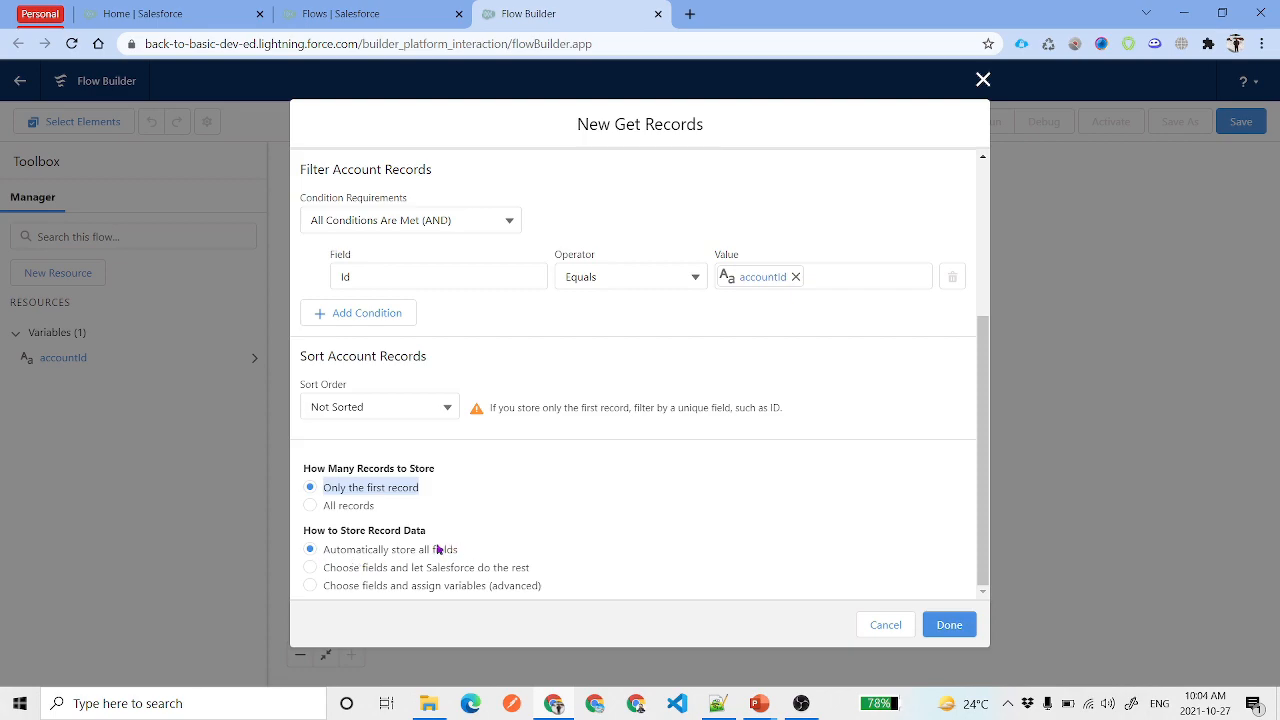
pyautogui.click(945, 624)
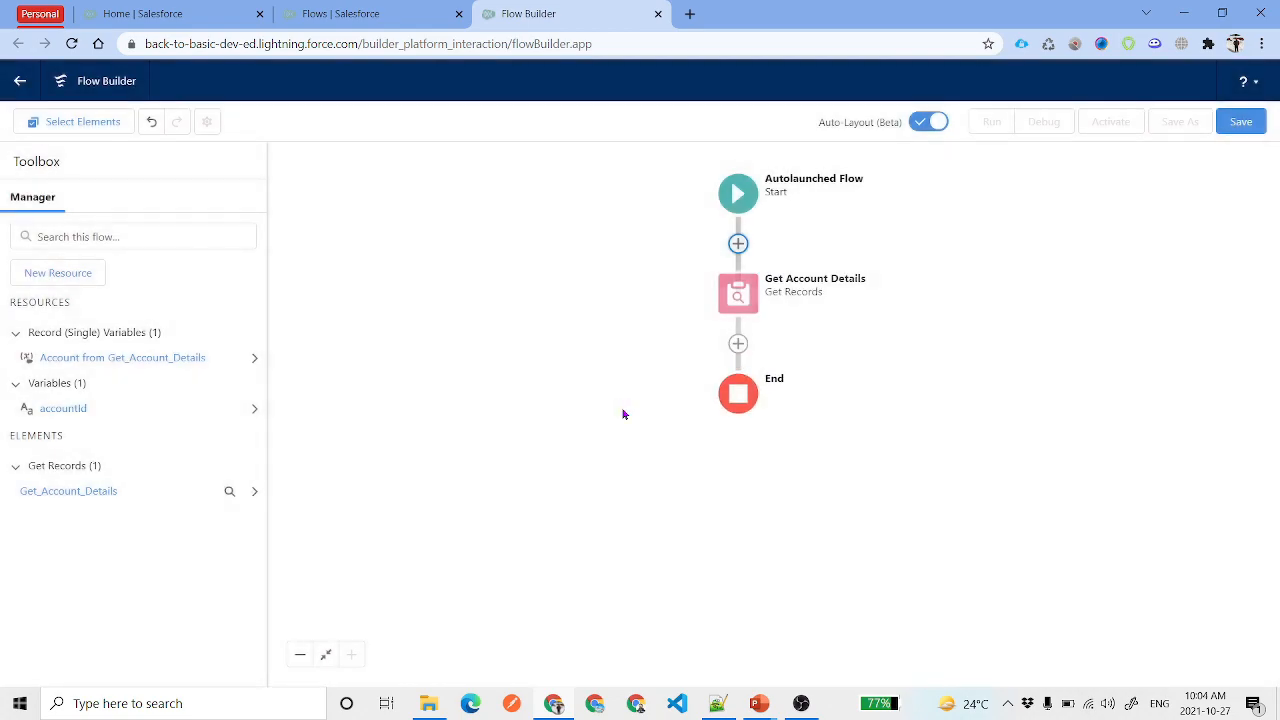
# Add a fault path to Get Account Details that leads to its own End
pyautogui.click(738, 293)
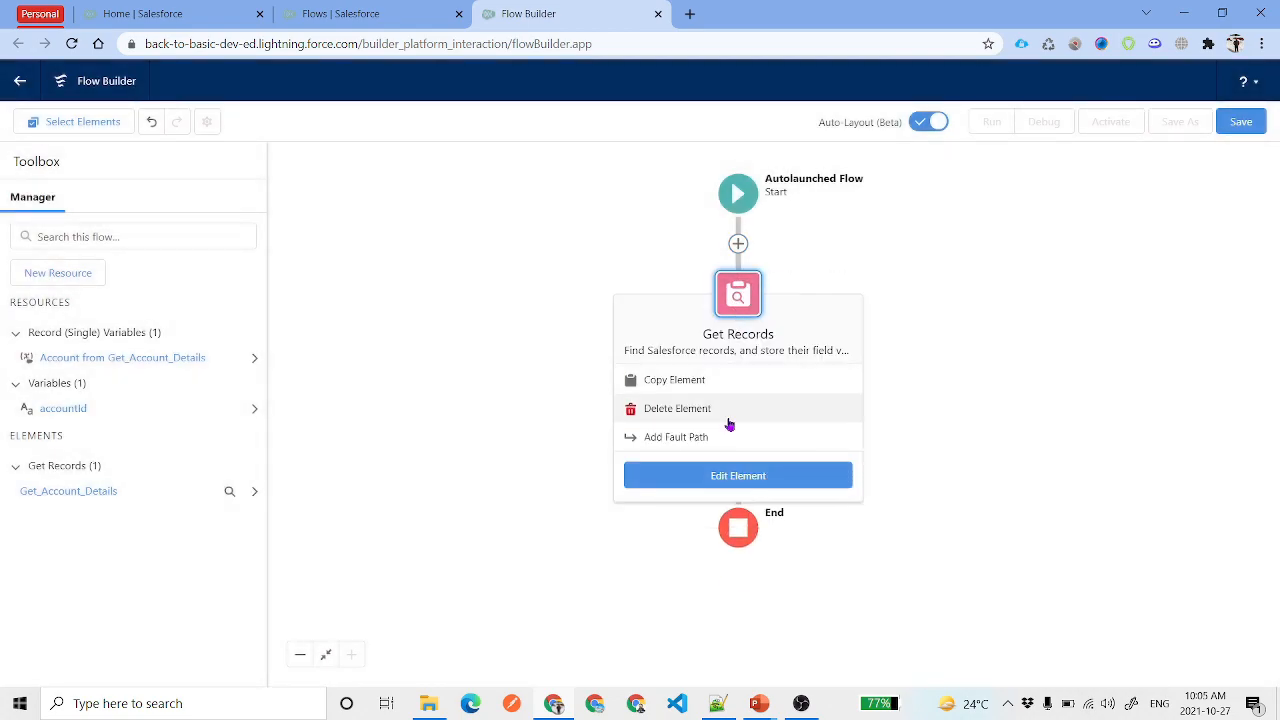
pyautogui.click(704, 440)
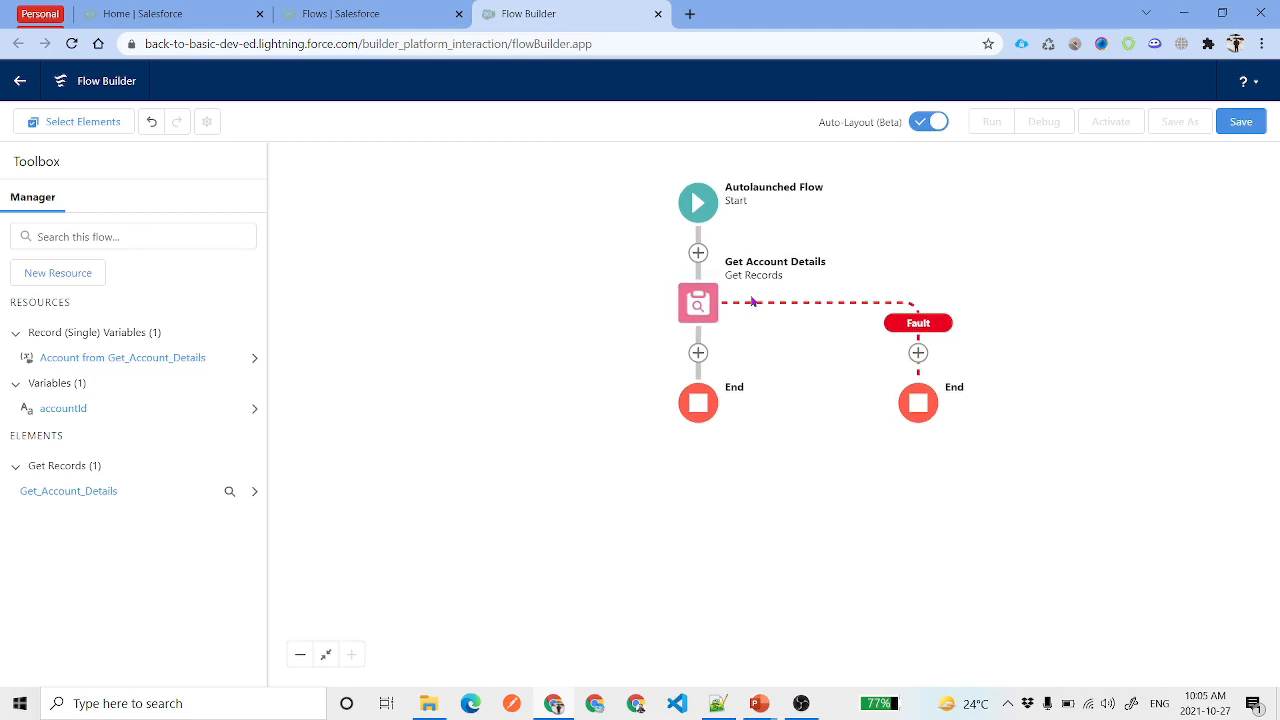
pyautogui.click(698, 353)
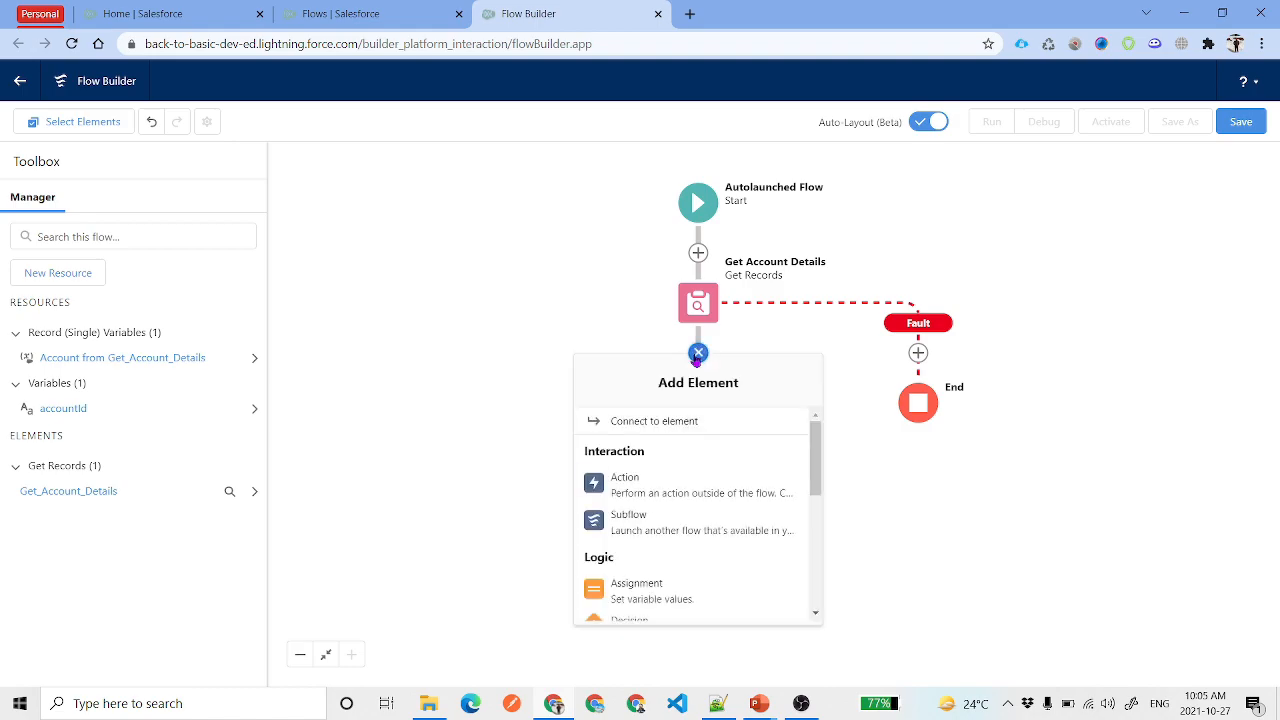
# Add a Create Records element 'Create a Task' using separate resources for the Task object
pyautogui.scroll(-1, 683, 507)
pyautogui.scroll(-3, 683, 507)
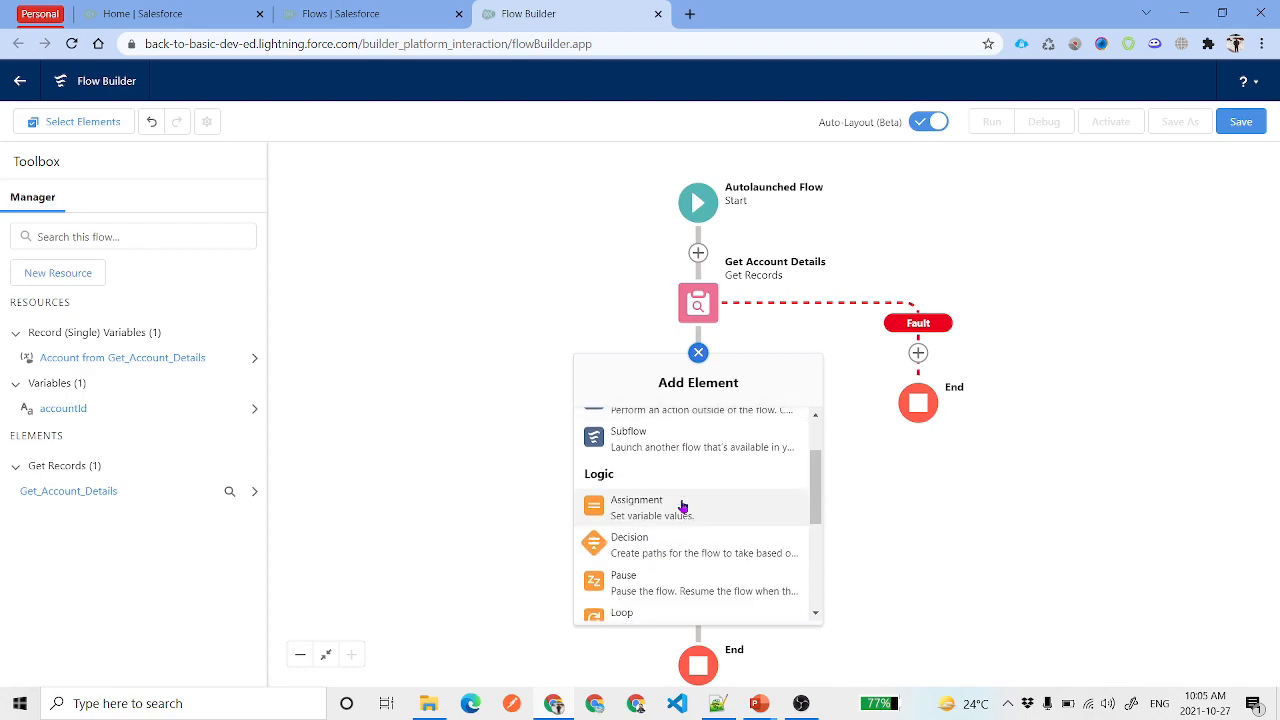
pyautogui.scroll(-1, 683, 508)
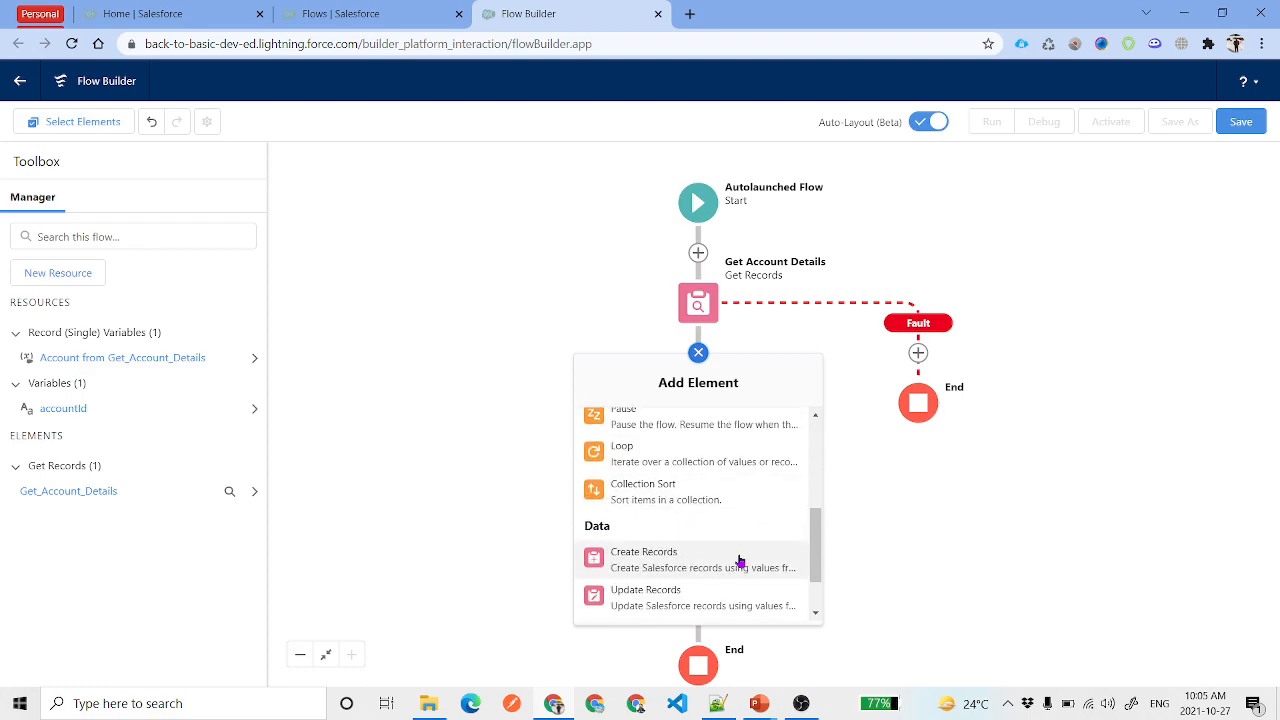
pyautogui.click(706, 569)
pyautogui.click(485, 225)
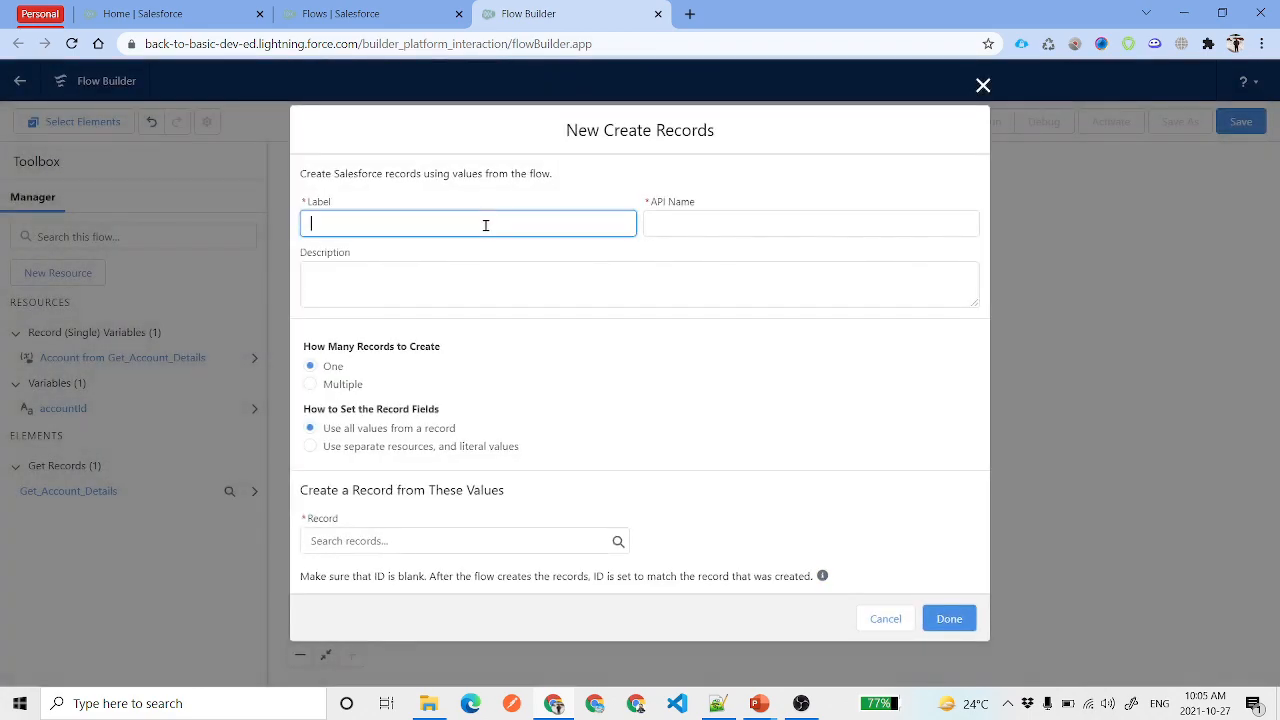
pyautogui.write('Create a Task')
pyautogui.press('Tab')
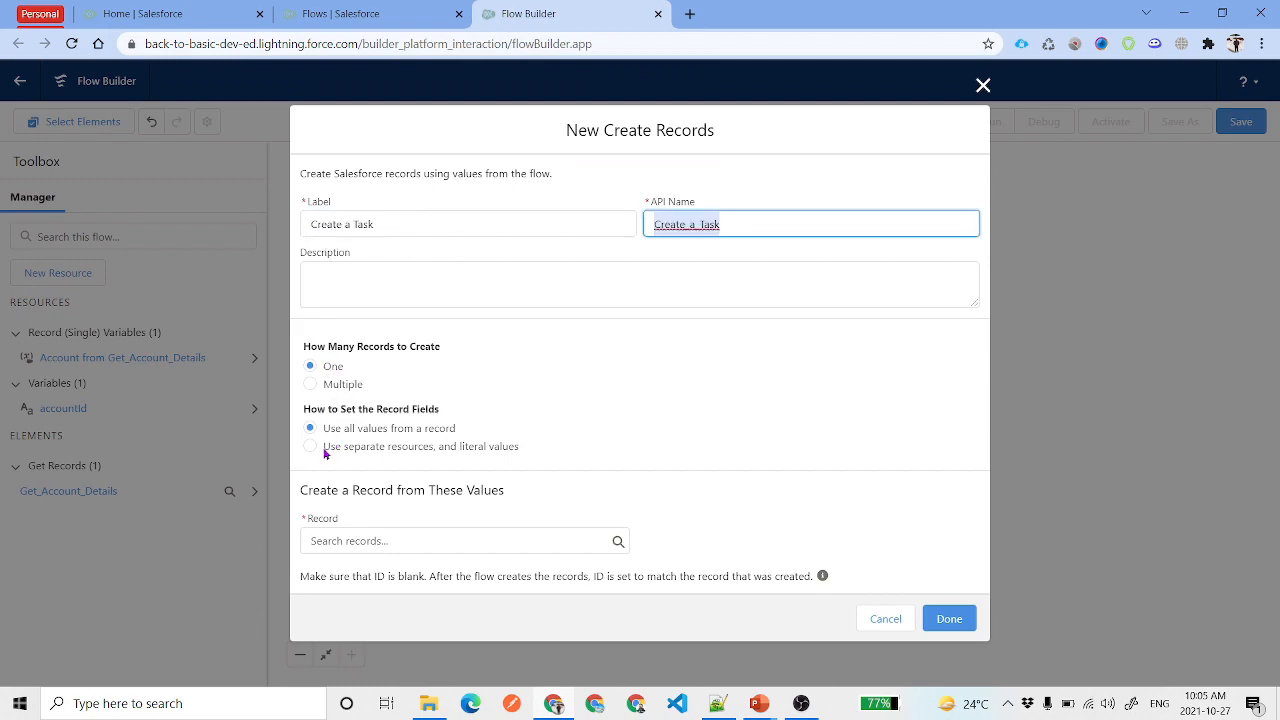
pyautogui.click(467, 446)
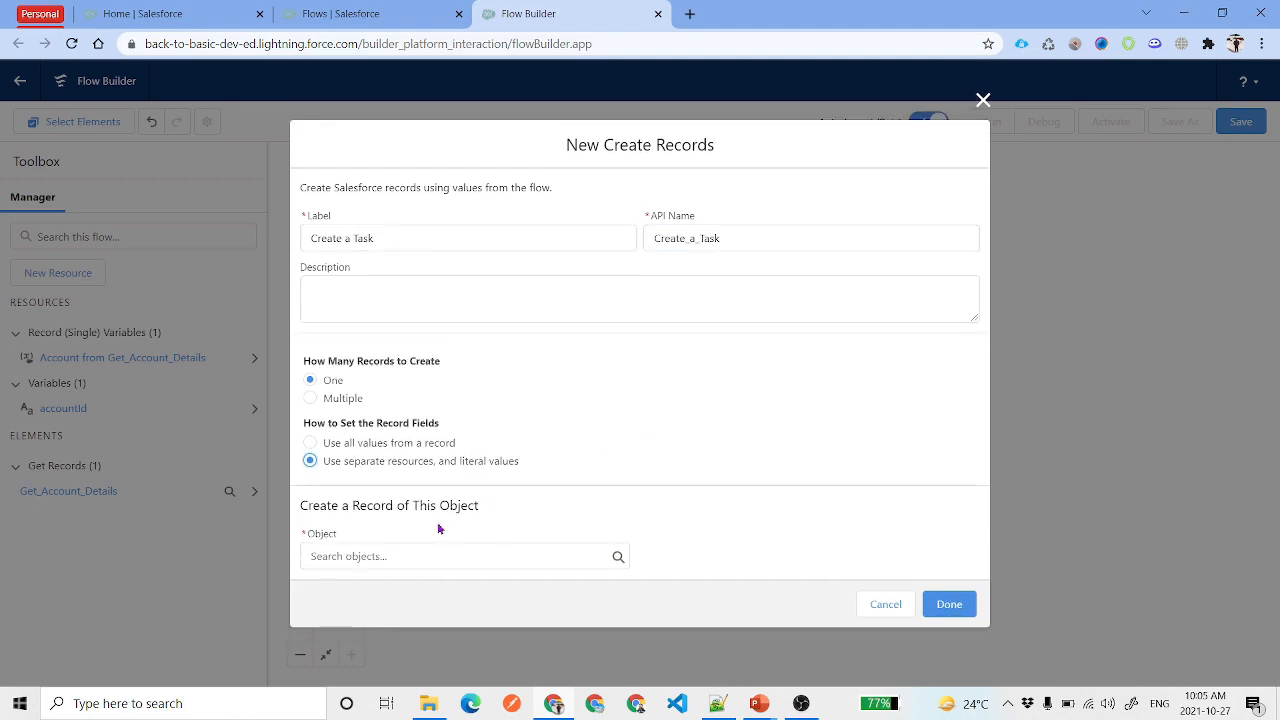
pyautogui.click(406, 557)
pyautogui.write('Task')
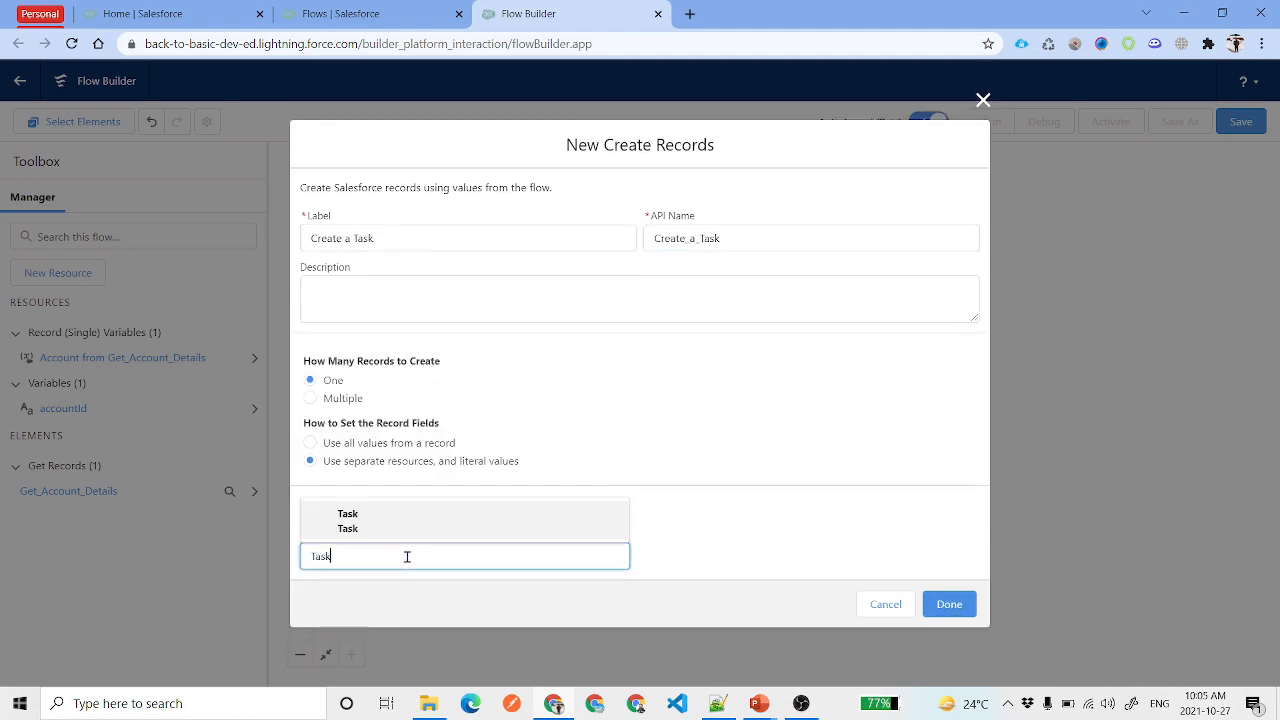
pyautogui.click(410, 522)
# Add four field rows and set Subject to Call
pyautogui.scroll(-2, 683, 363)
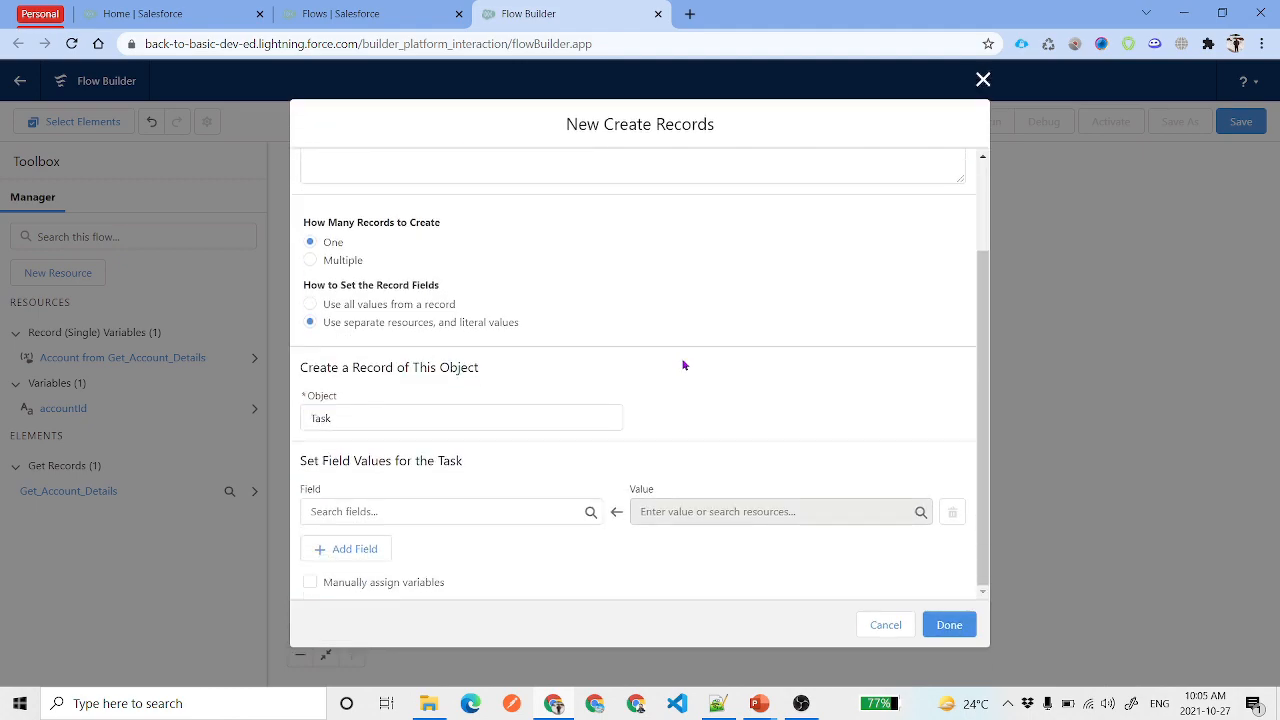
pyautogui.click(341, 551)
pyautogui.click(343, 548)
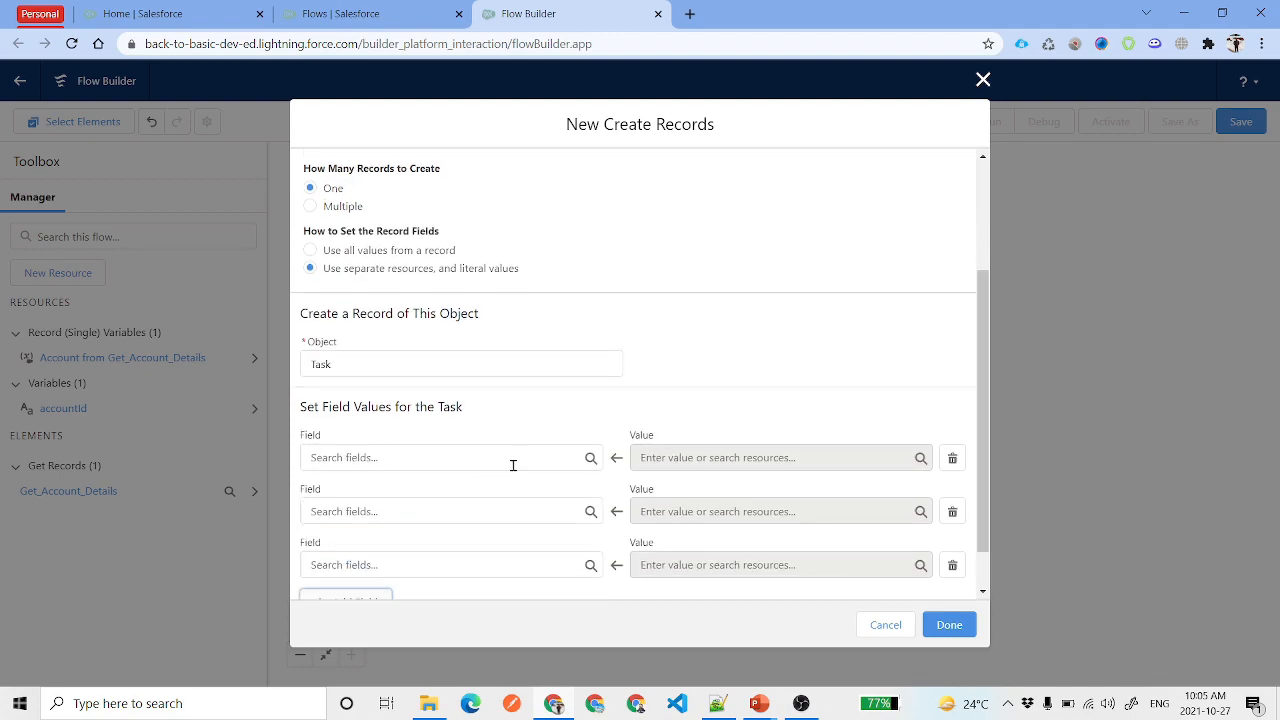
pyautogui.click(386, 549)
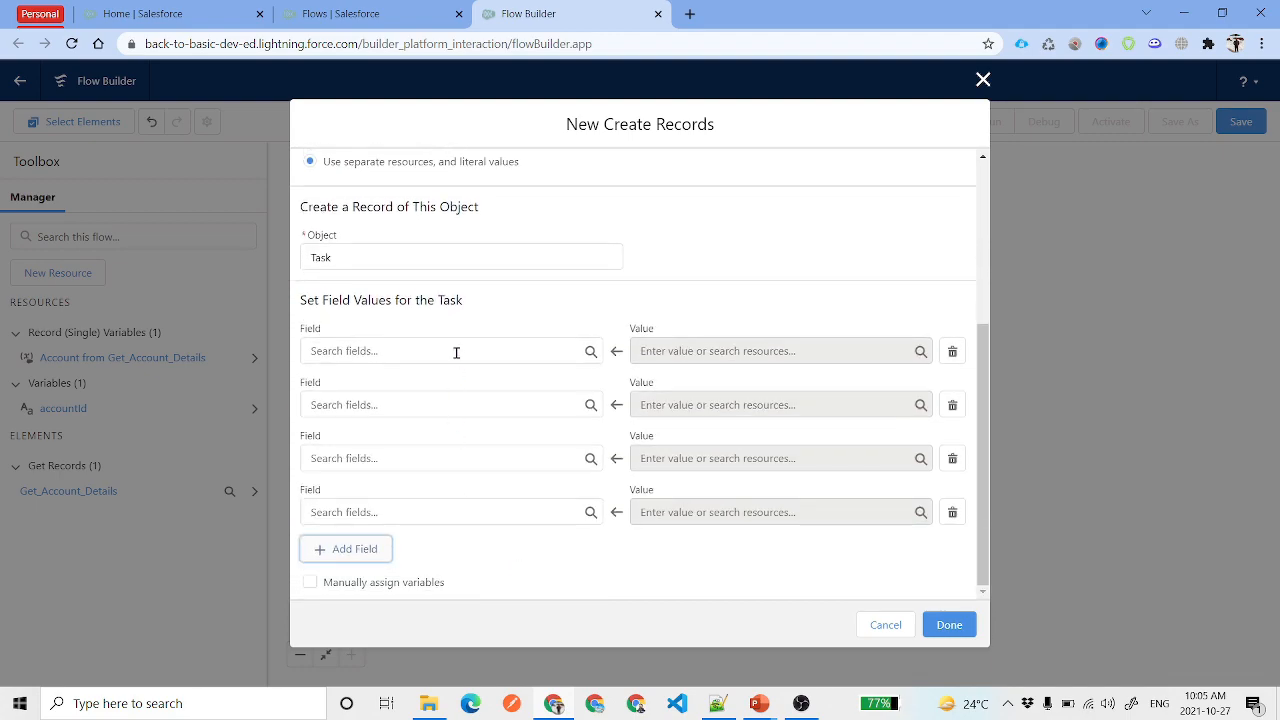
pyautogui.click(456, 352)
pyautogui.write('Subject')
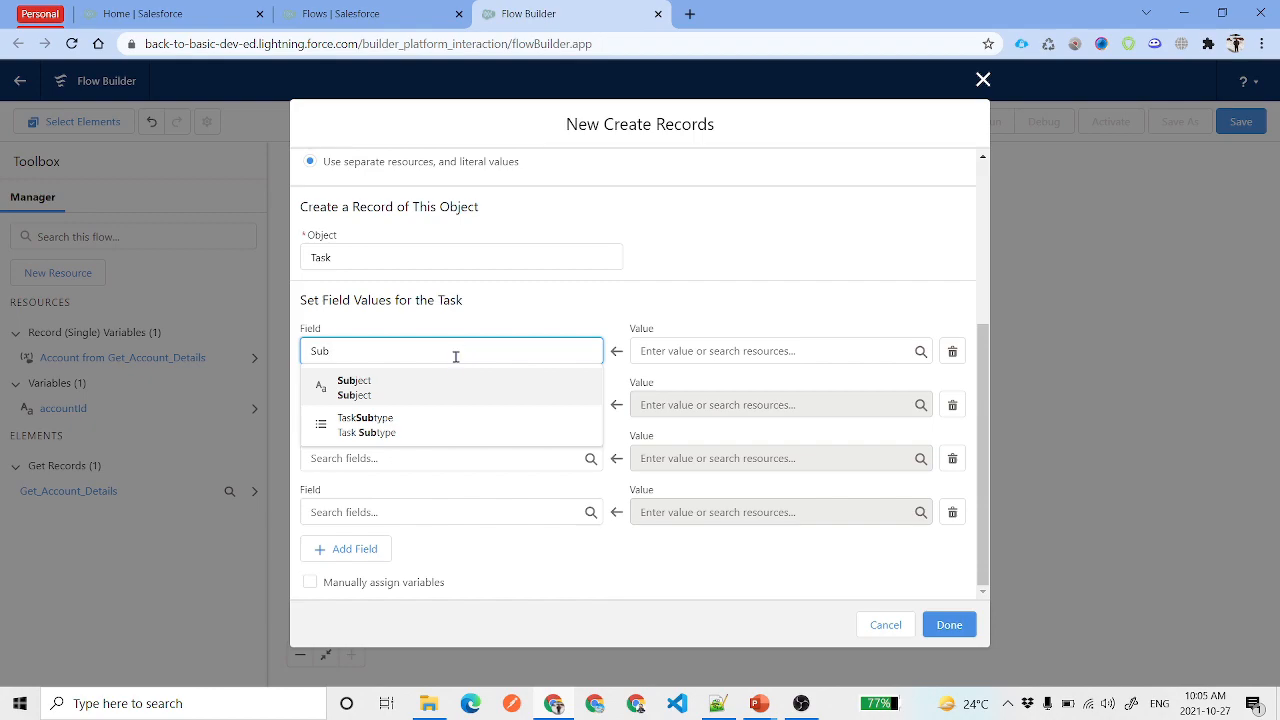
pyautogui.click(450, 383)
pyautogui.click(710, 340)
pyautogui.write('Call')
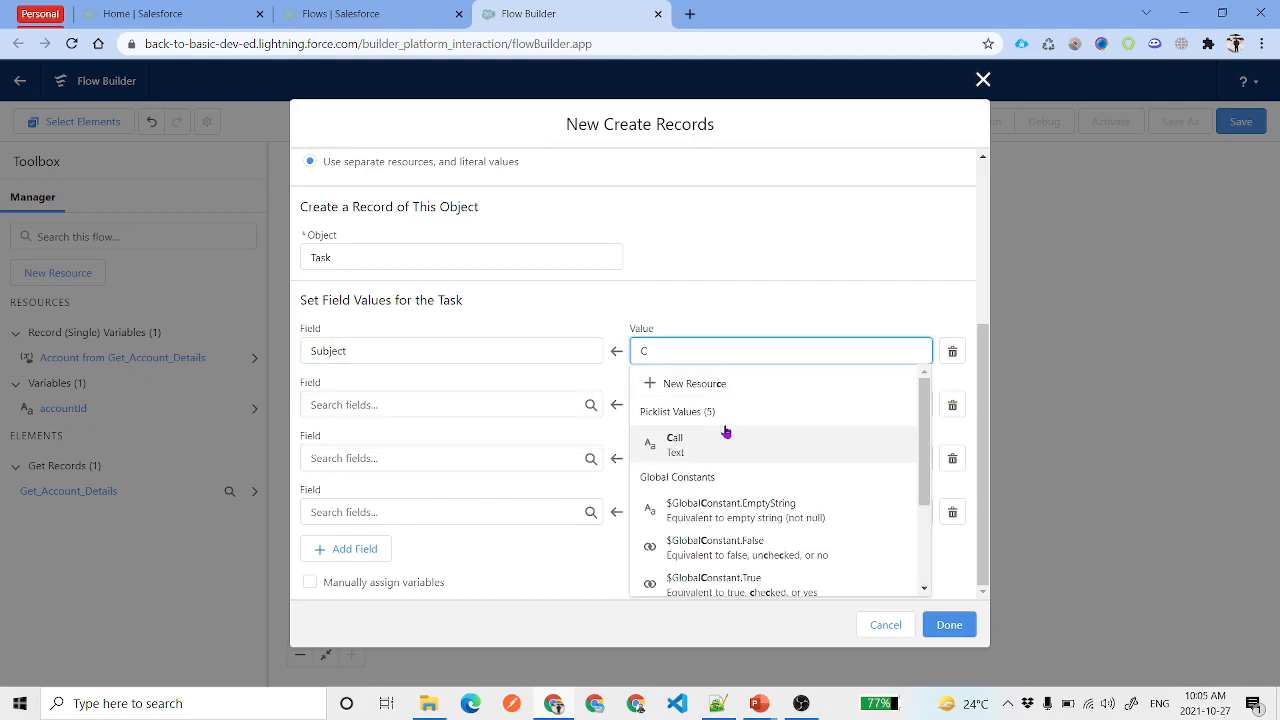
pyautogui.click(726, 440)
# Set the WhatId field to the accountId variable
pyautogui.click(352, 404)
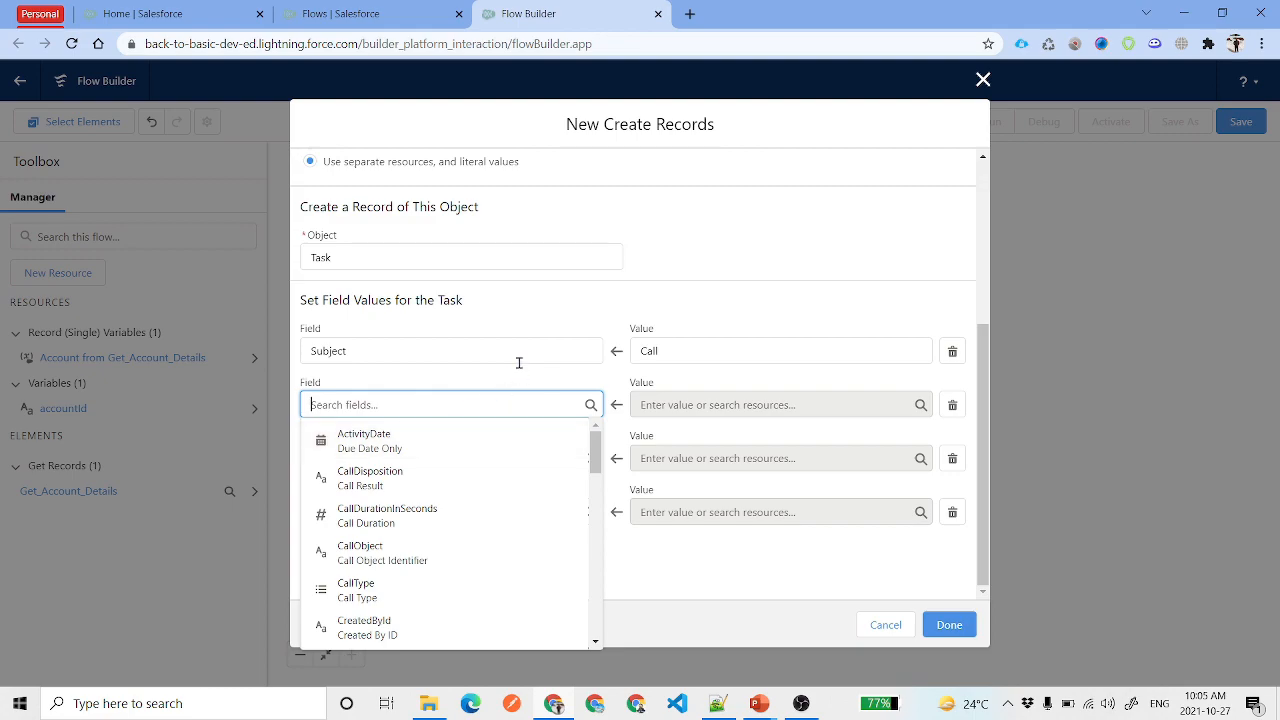
pyautogui.click(518, 362)
pyautogui.click(606, 306)
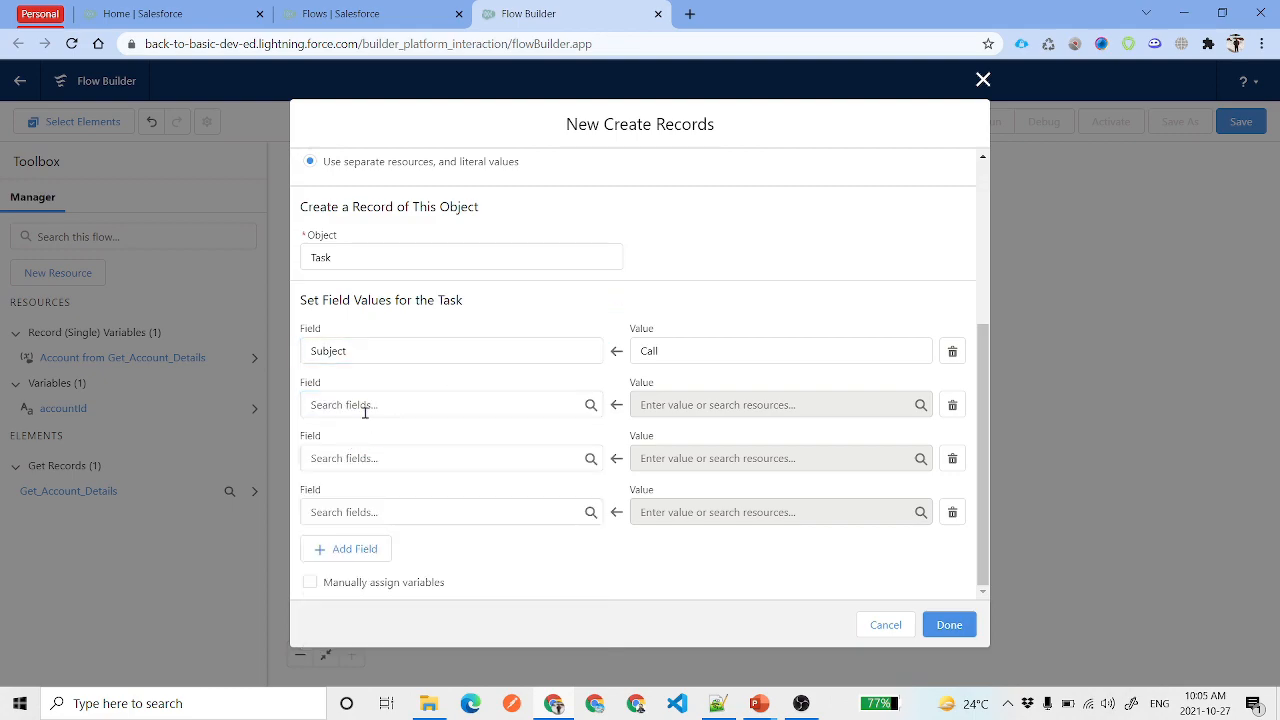
pyautogui.click(366, 407)
pyautogui.write('Rela')
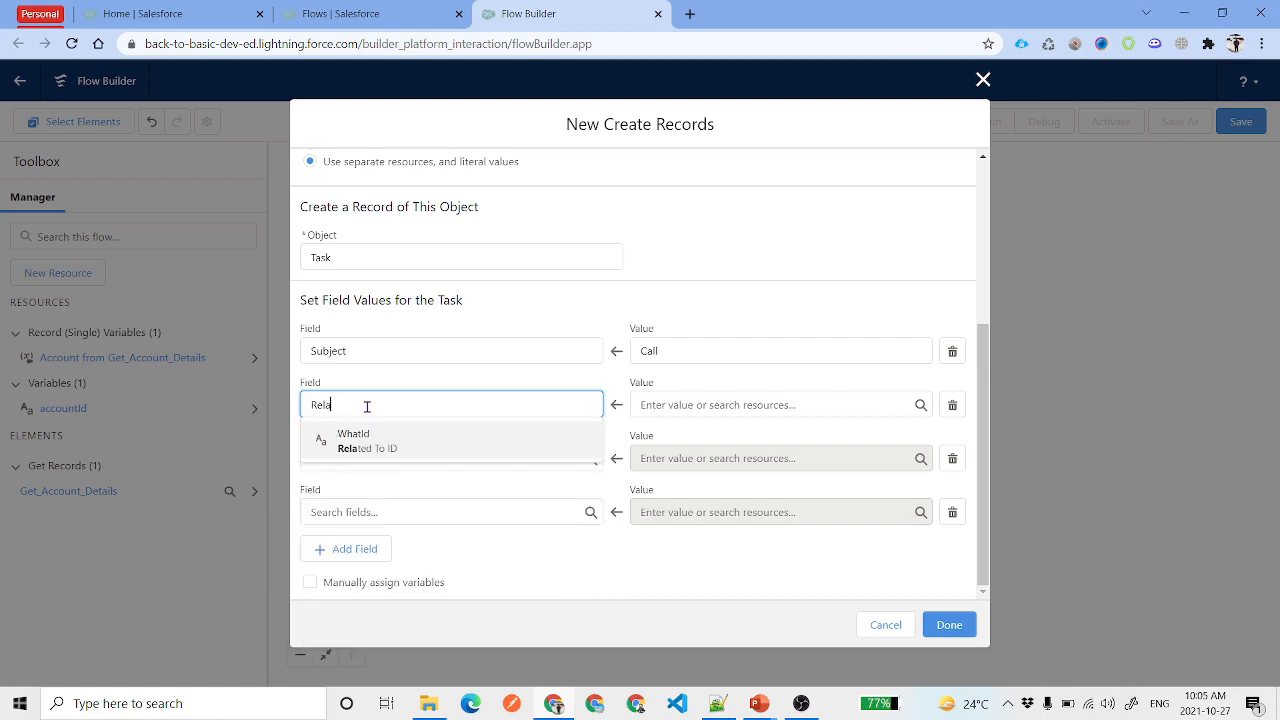
pyautogui.click(385, 452)
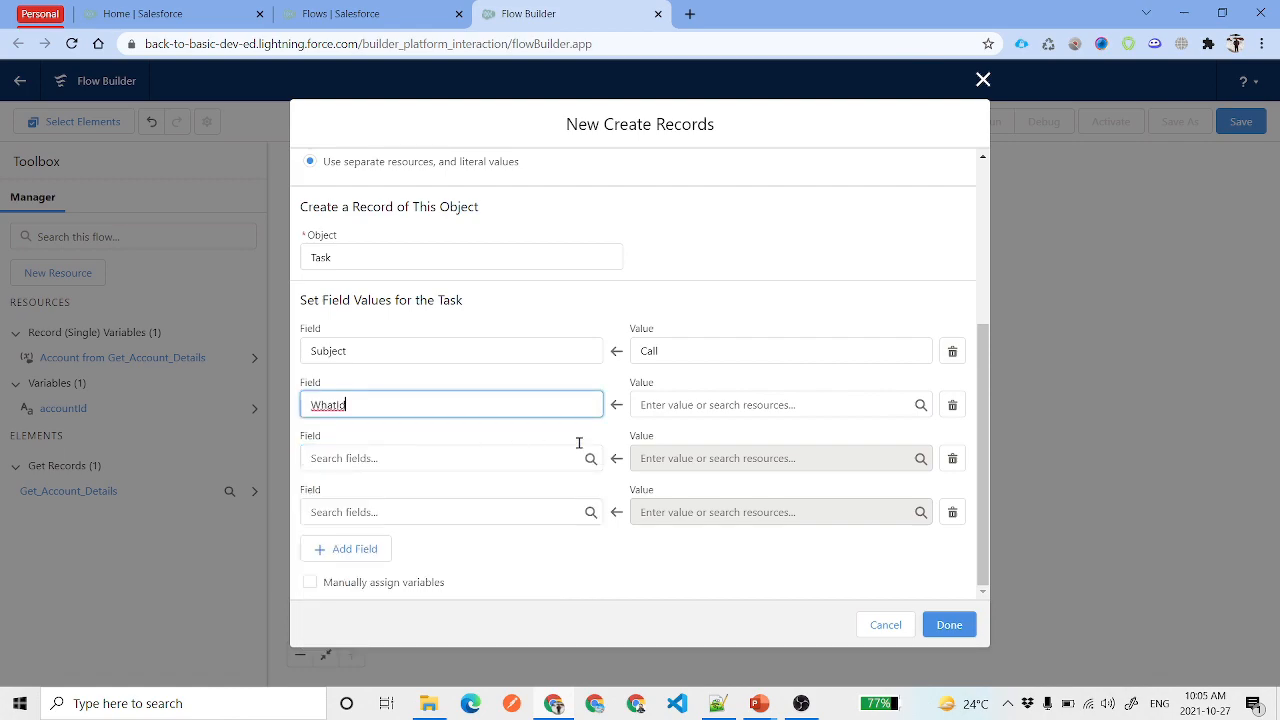
pyautogui.click(717, 402)
pyautogui.write('acc')
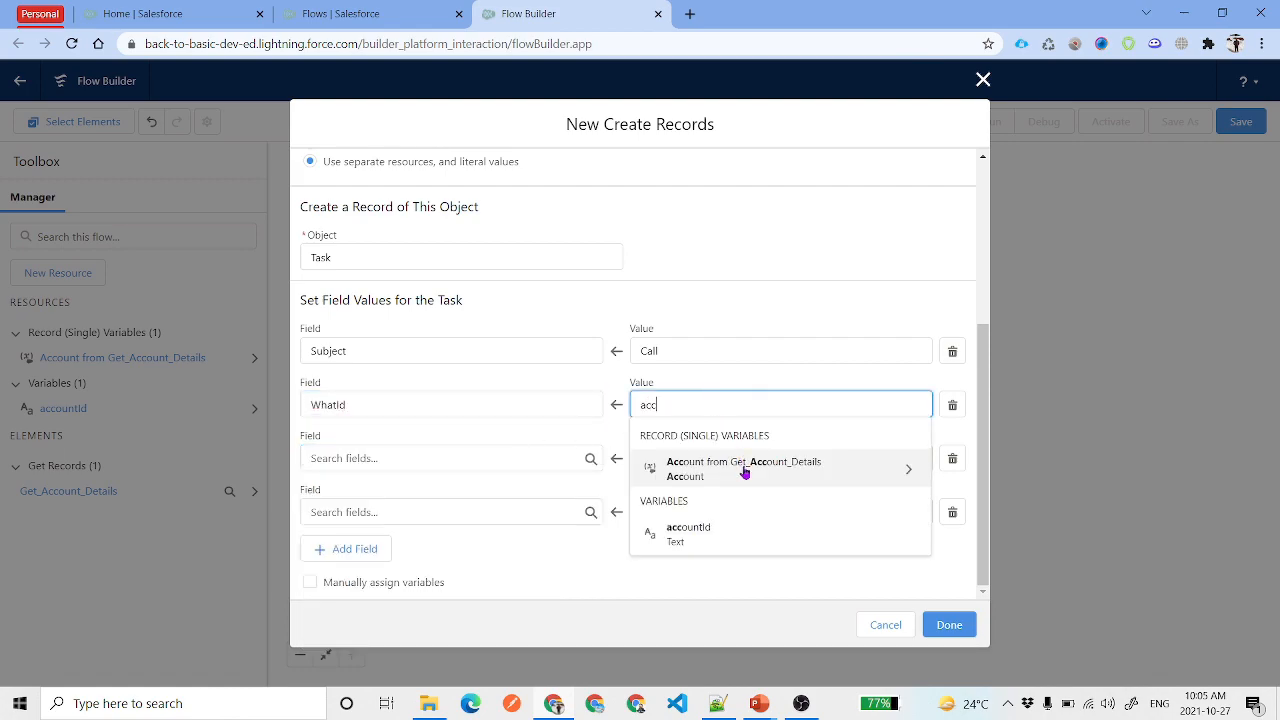
pyautogui.click(751, 527)
# Set OwnerId to the owner from Get_Account_Details
pyautogui.click(400, 457)
pyautogui.write('Ow')
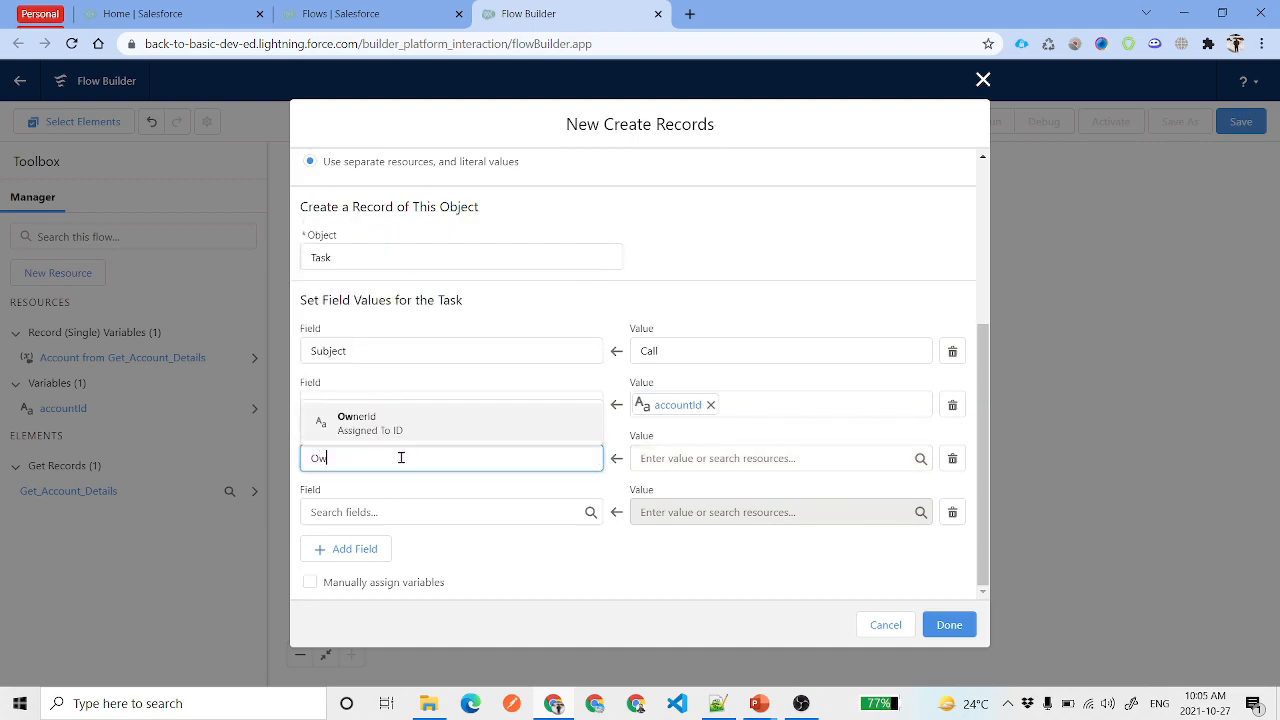
pyautogui.click(418, 420)
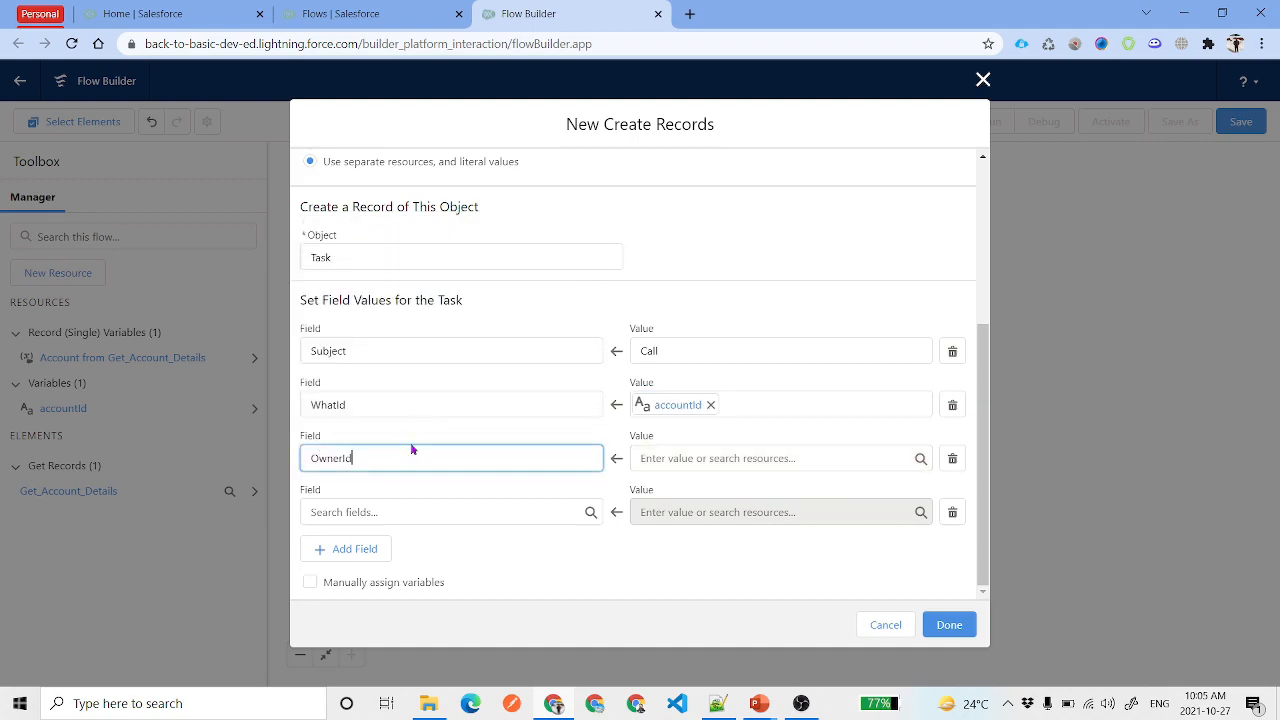
pyautogui.click(687, 456)
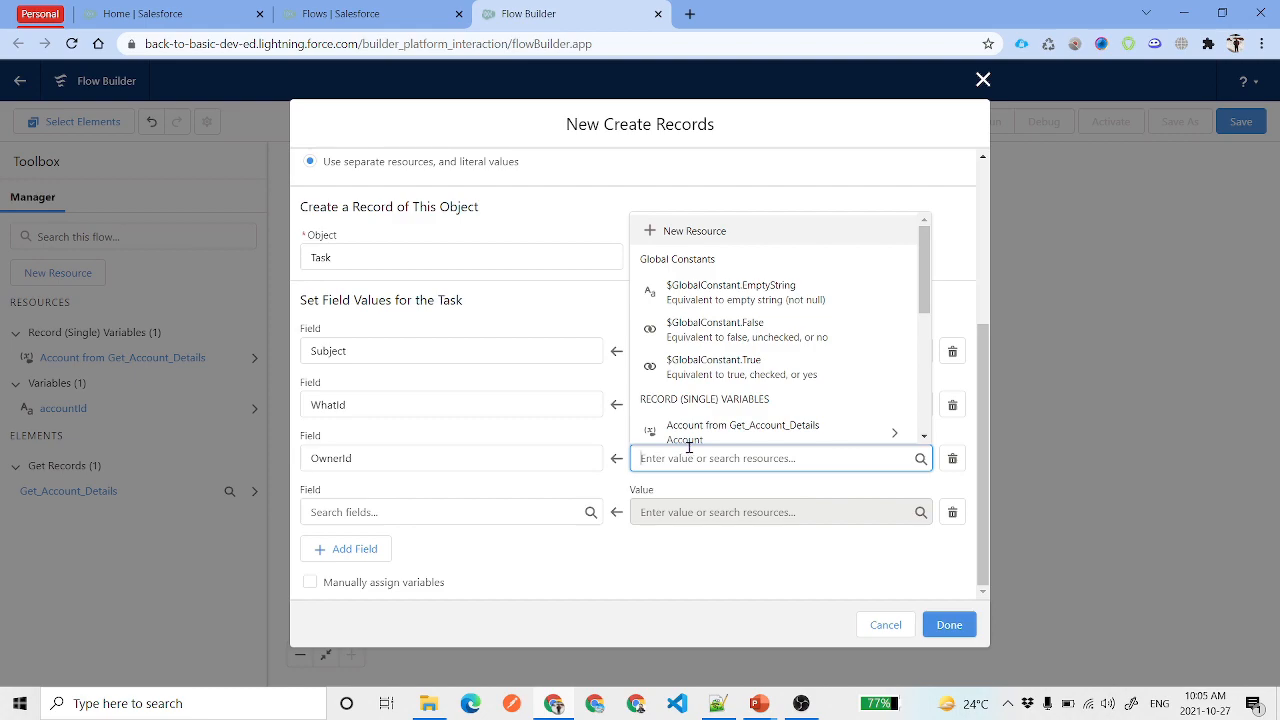
pyautogui.write('Acc')
pyautogui.click(752, 358)
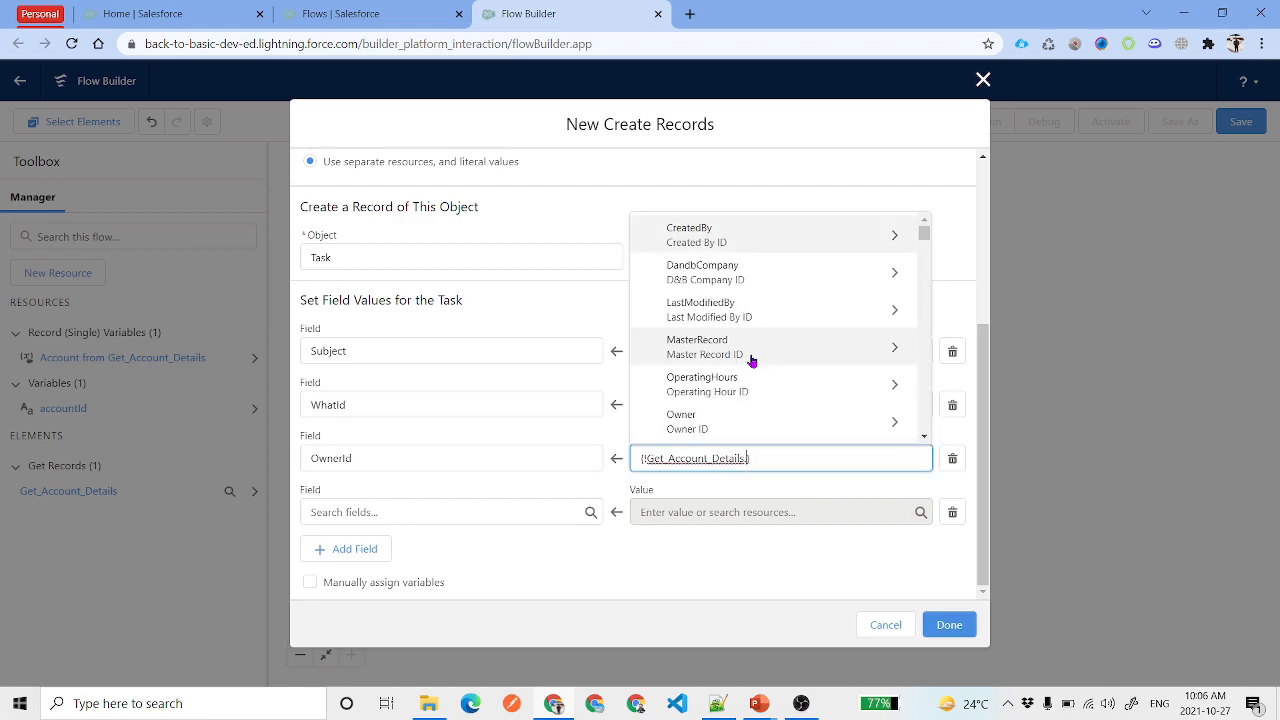
pyautogui.write('Own')
pyautogui.click(733, 395)
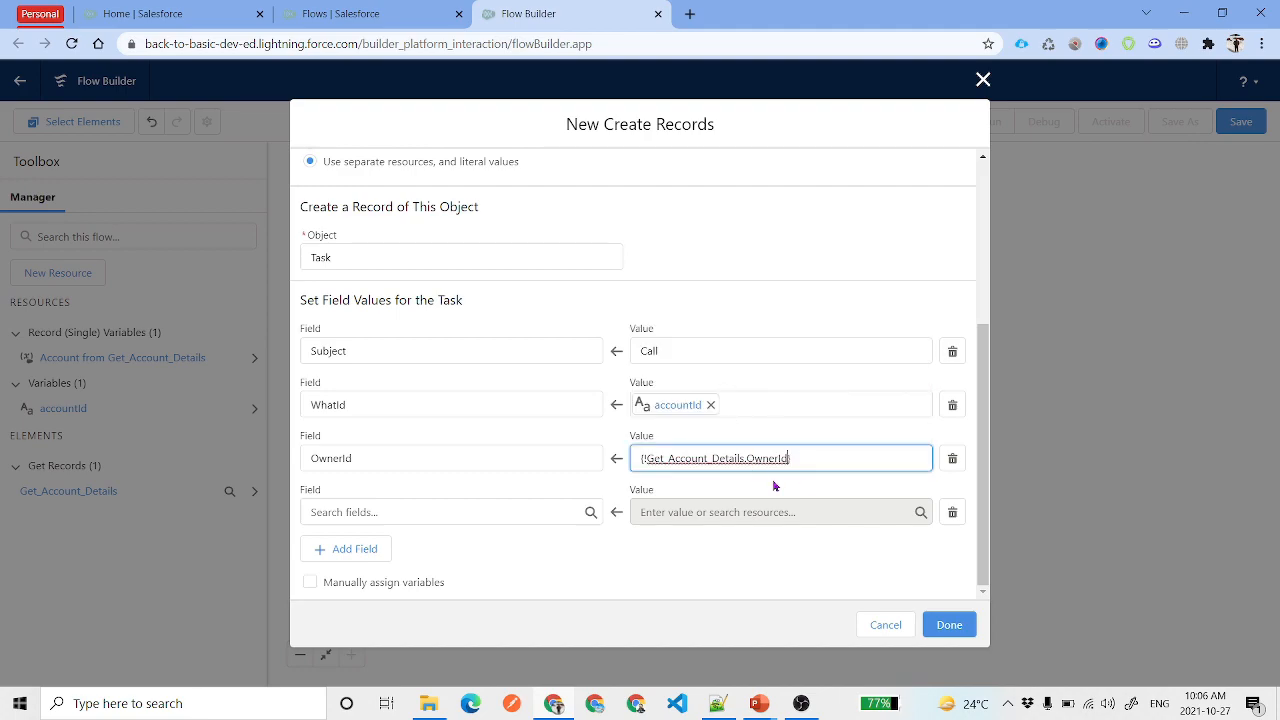
# Set Description to the Account Description from Get_Account_Details
pyautogui.click(451, 519)
pyautogui.write('desc')
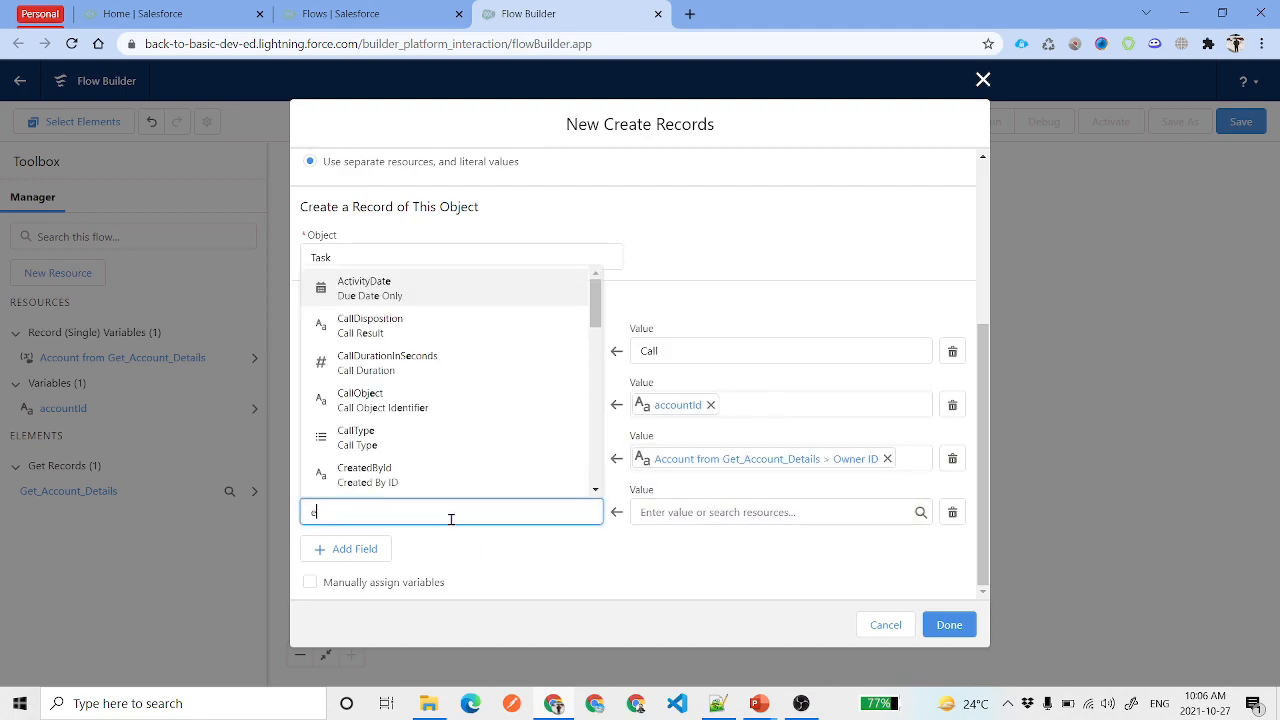
pyautogui.click(409, 484)
pyautogui.click(699, 514)
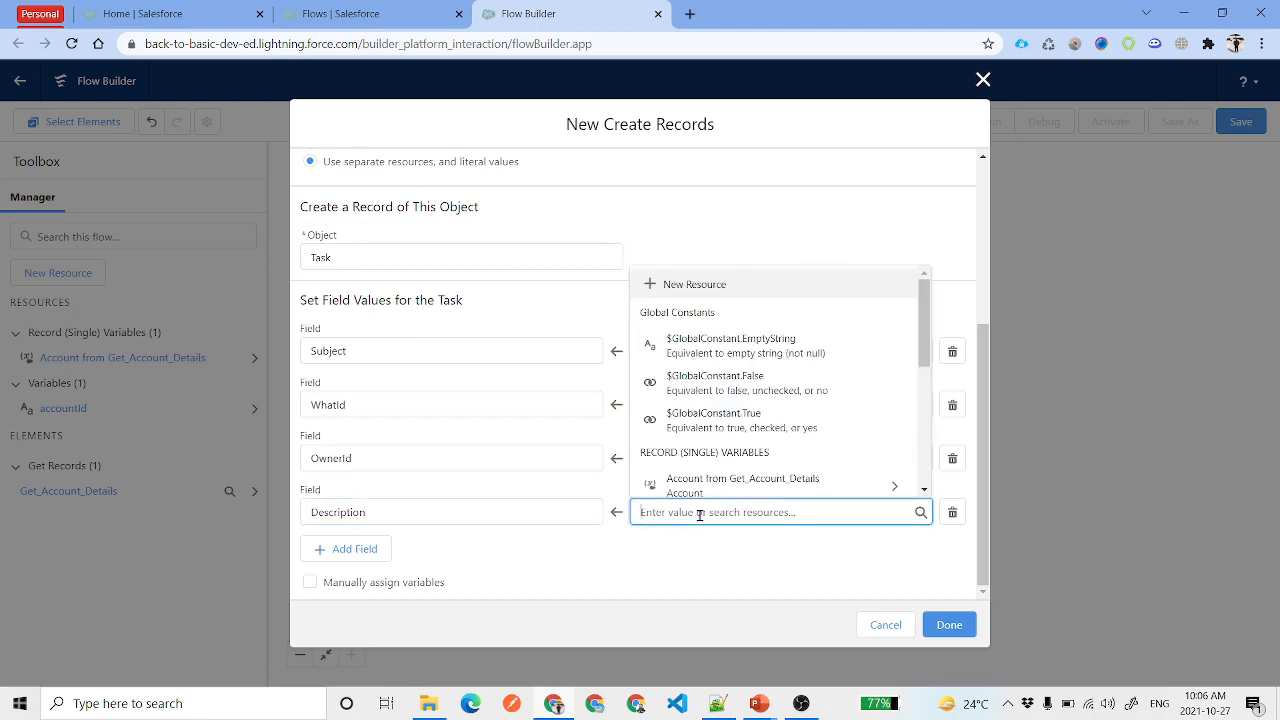
pyautogui.write('Acc')
pyautogui.click(752, 413)
pyautogui.write('Desc')
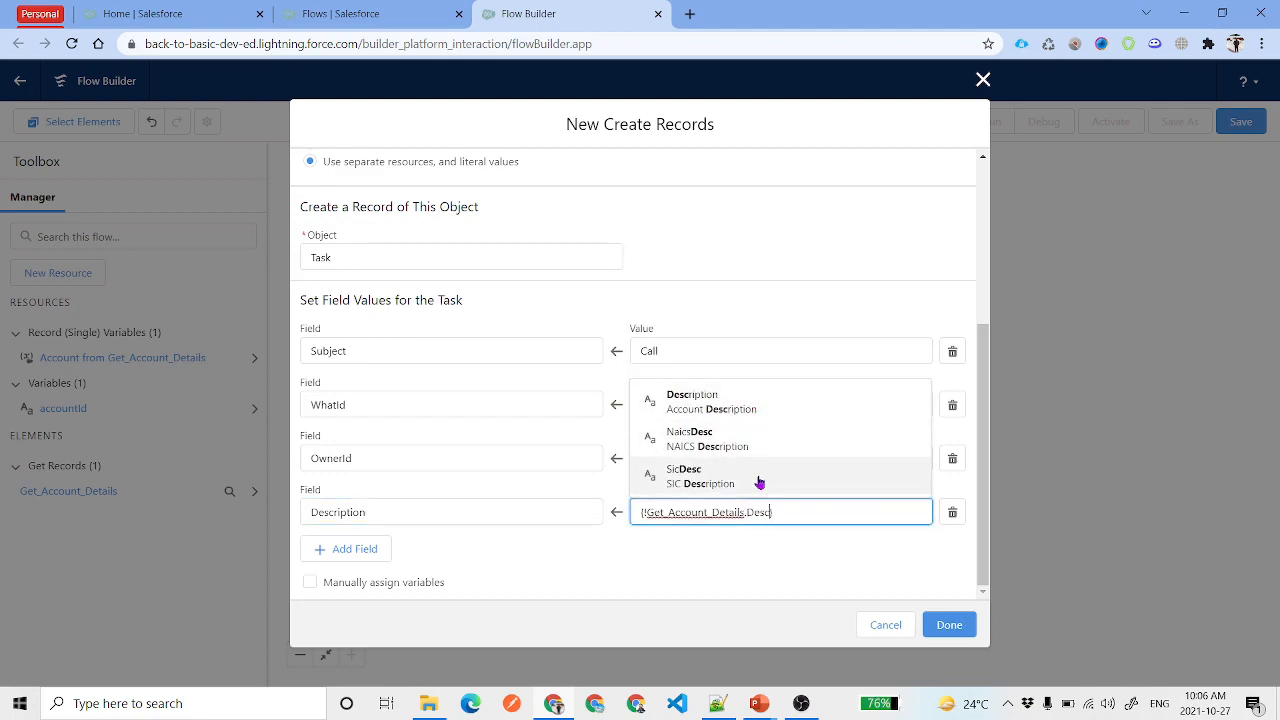
pyautogui.click(705, 410)
# Add a fifth row setting Status to Not Started
pyautogui.click(363, 552)
pyautogui.click(403, 510)
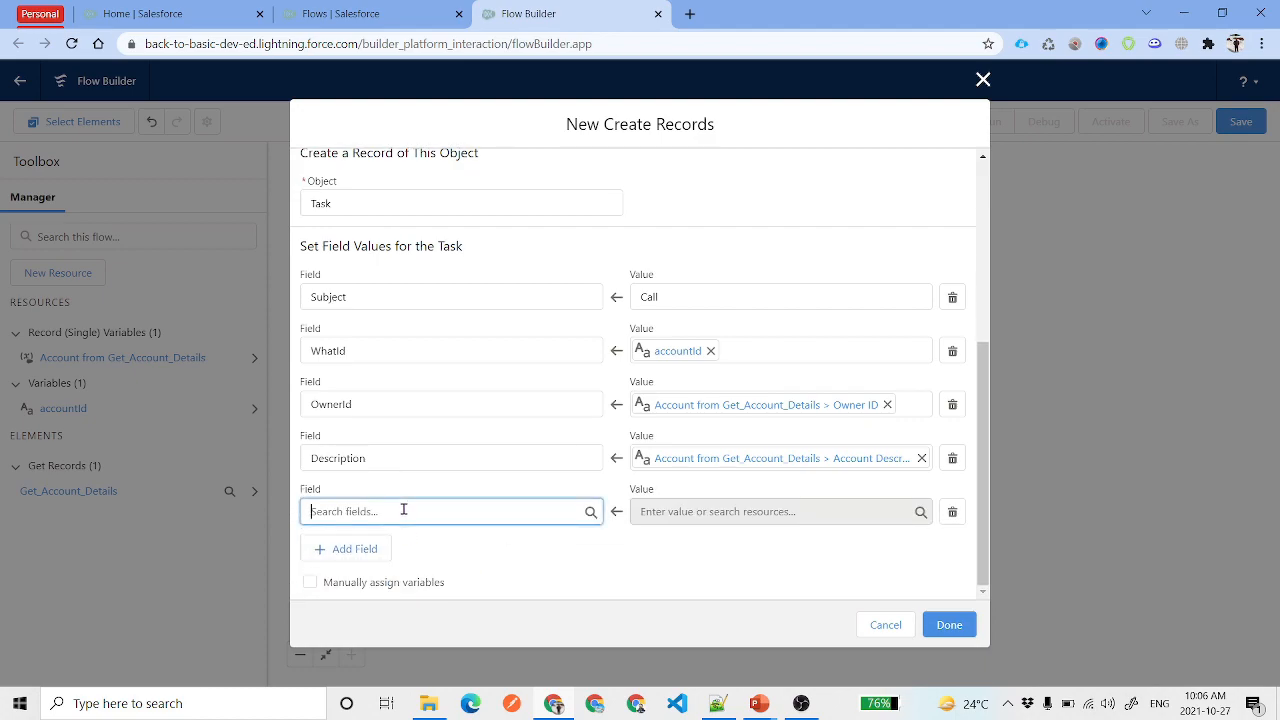
pyautogui.write('Sta')
pyautogui.click(404, 476)
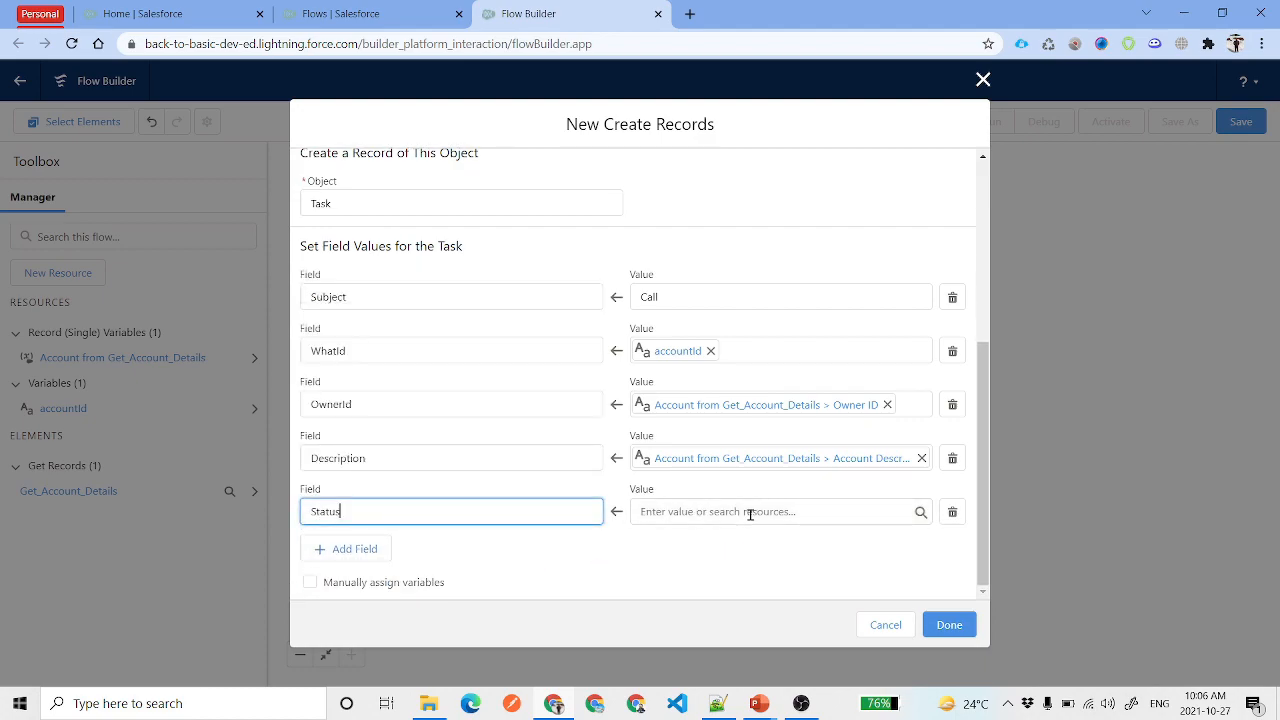
pyautogui.click(750, 511)
pyautogui.write('H')
pyautogui.press('BackSpace')
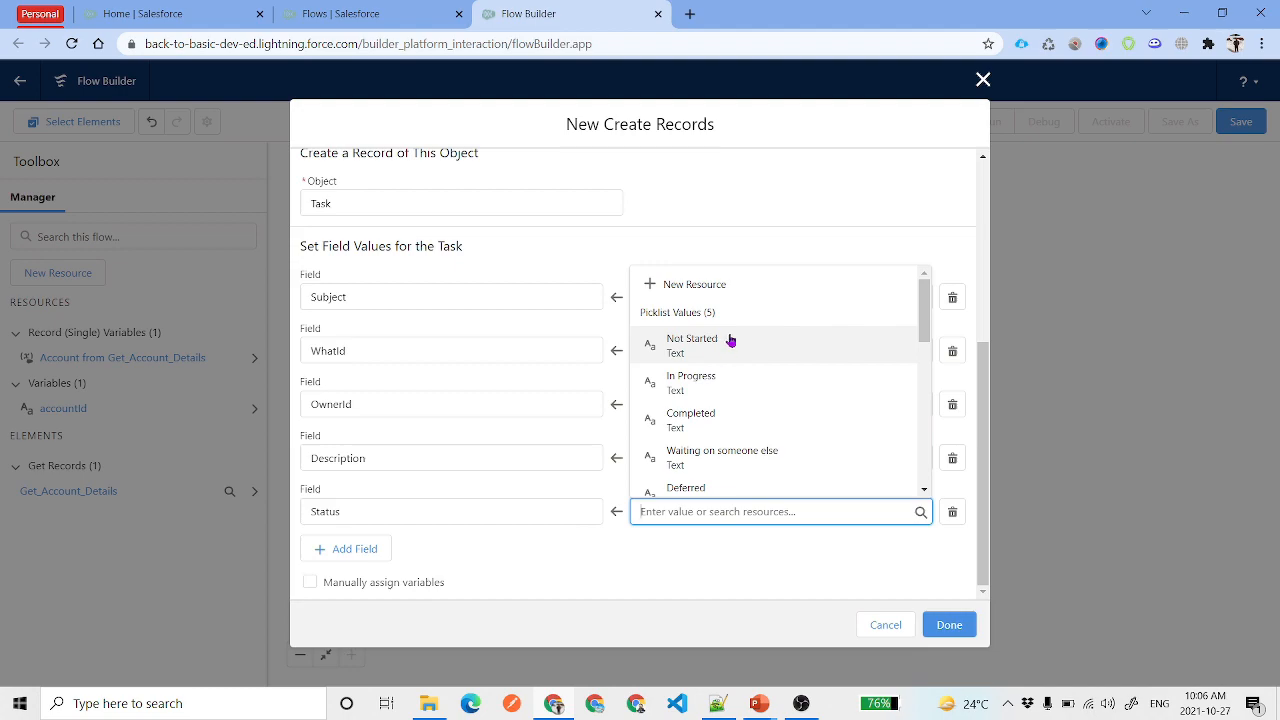
pyautogui.click(729, 341)
# Add a sixth row setting Priority to High
pyautogui.click(367, 556)
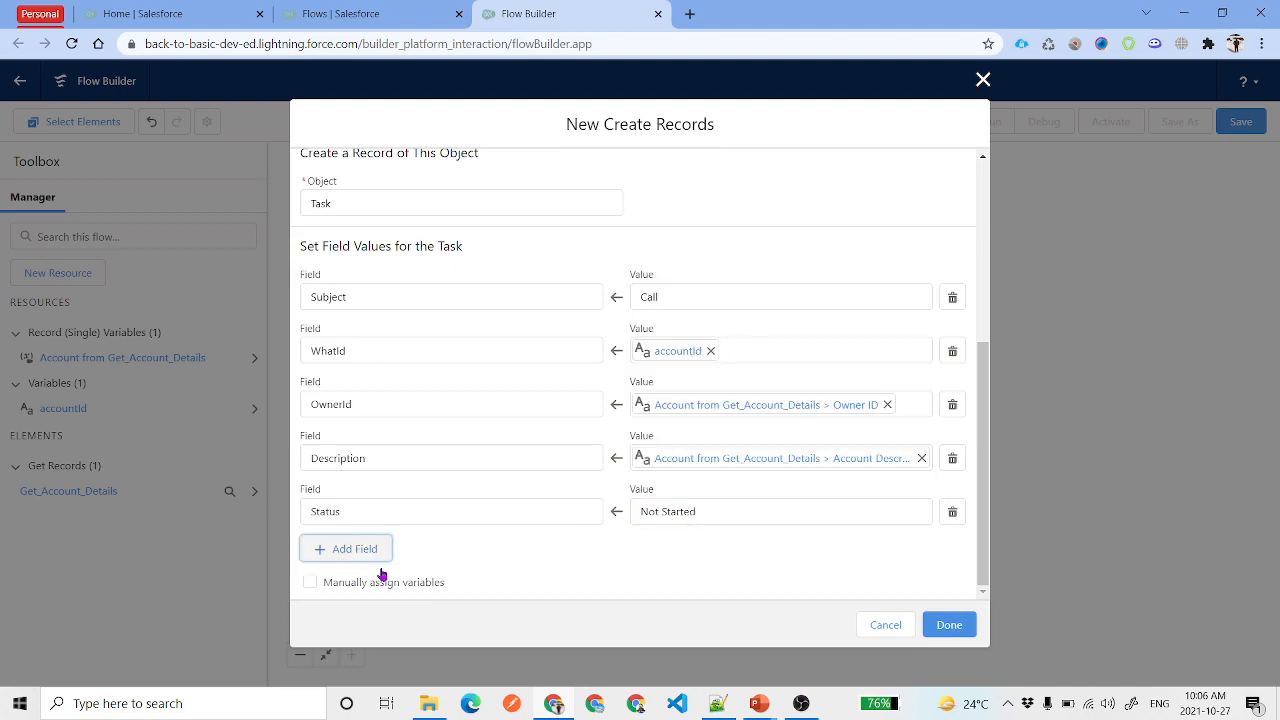
pyautogui.click(411, 560)
pyautogui.write('Priority')
pyautogui.click(677, 562)
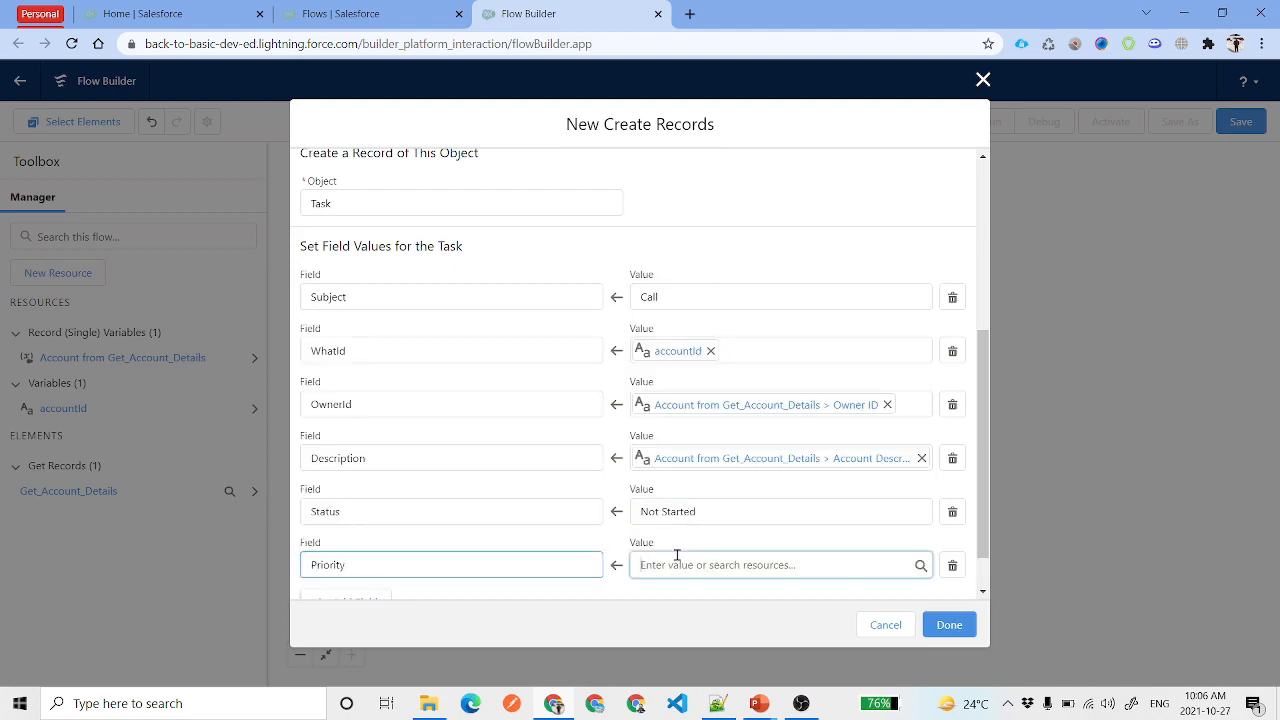
pyautogui.click(743, 411)
pyautogui.click(716, 576)
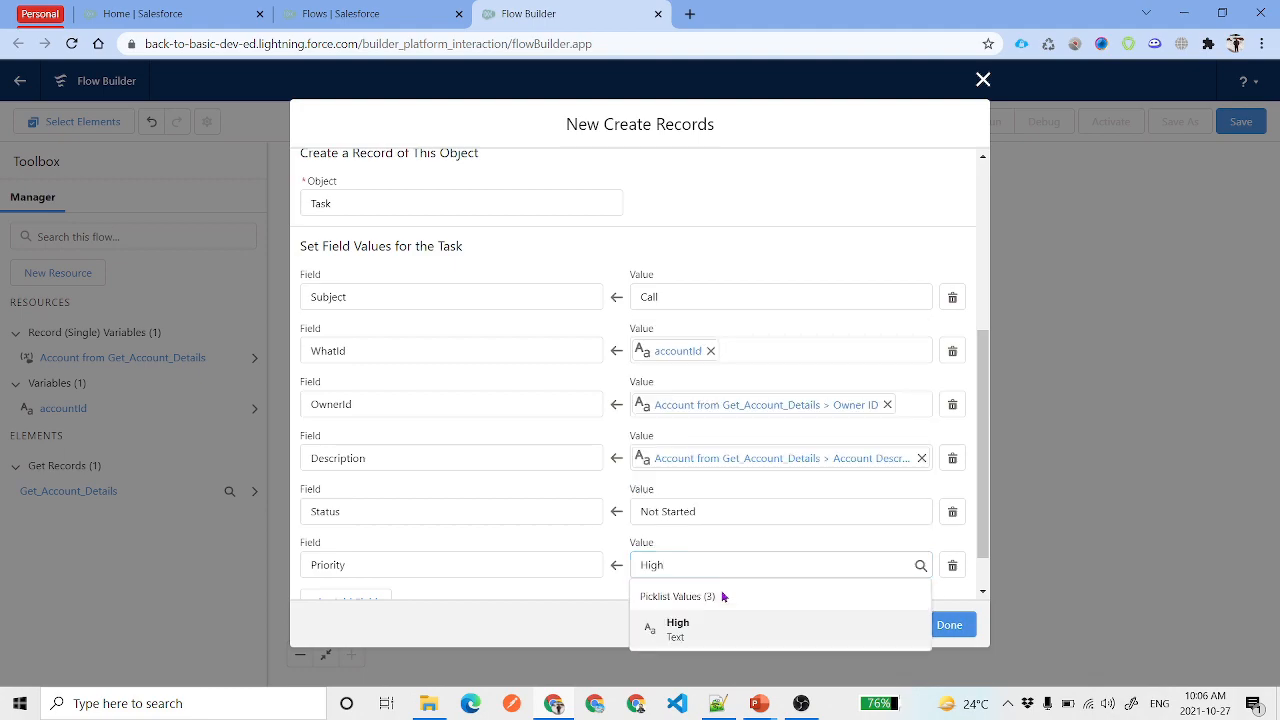
pyautogui.click(713, 628)
pyautogui.click(716, 550)
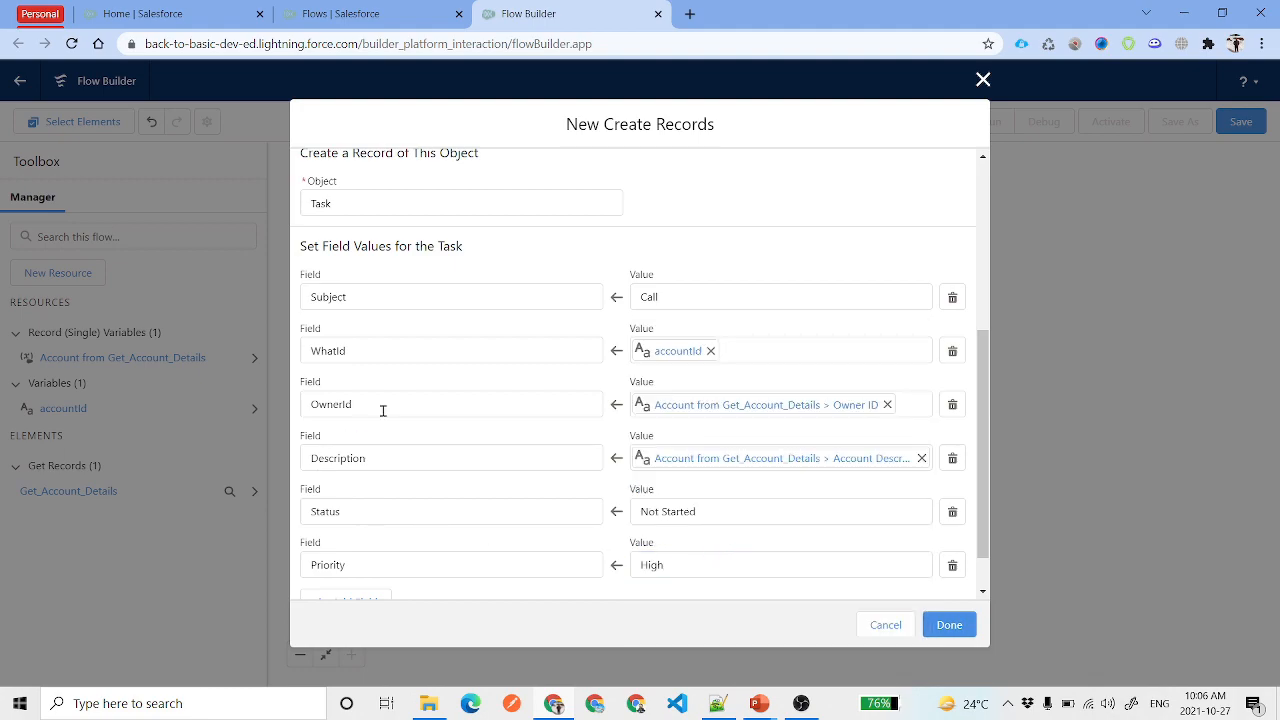
pyautogui.scroll(-1, 383, 410)
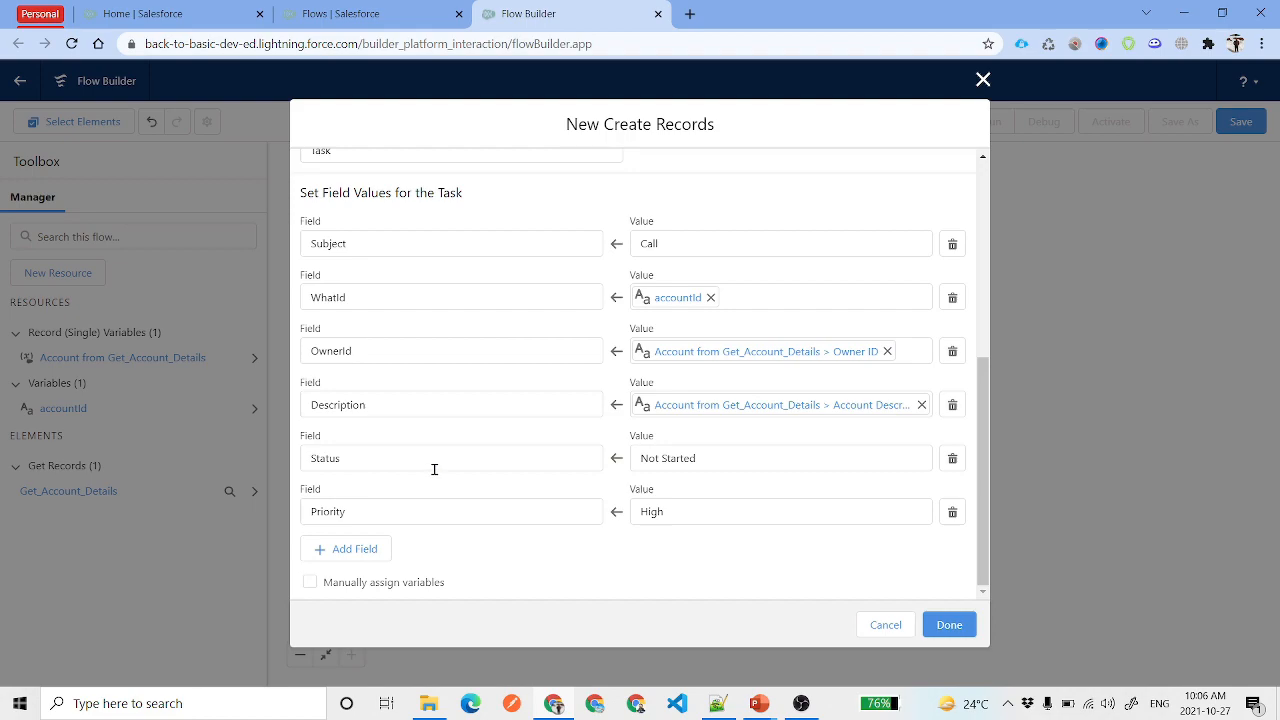
# Add an ActivityDate row with value {!$Flow.CurrentDate} + 7
pyautogui.click(368, 549)
pyautogui.write('Ac')
pyautogui.click(406, 539)
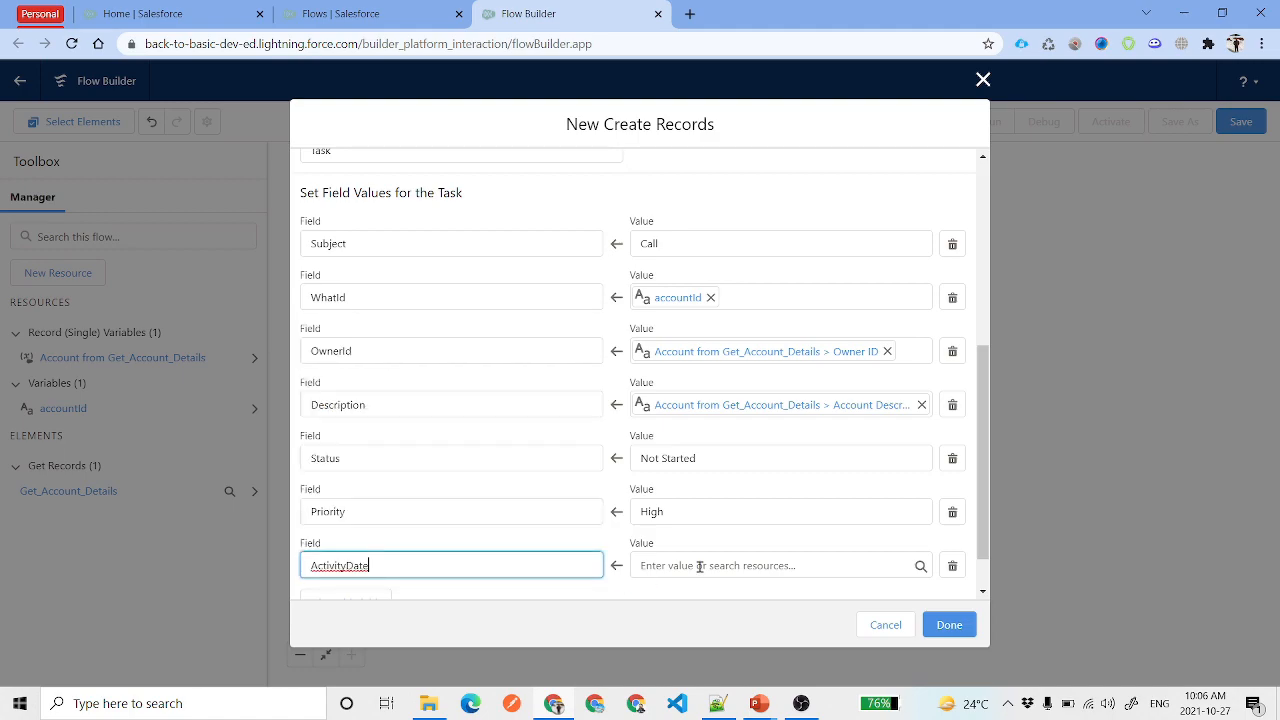
pyautogui.click(713, 565)
pyautogui.write('Flo')
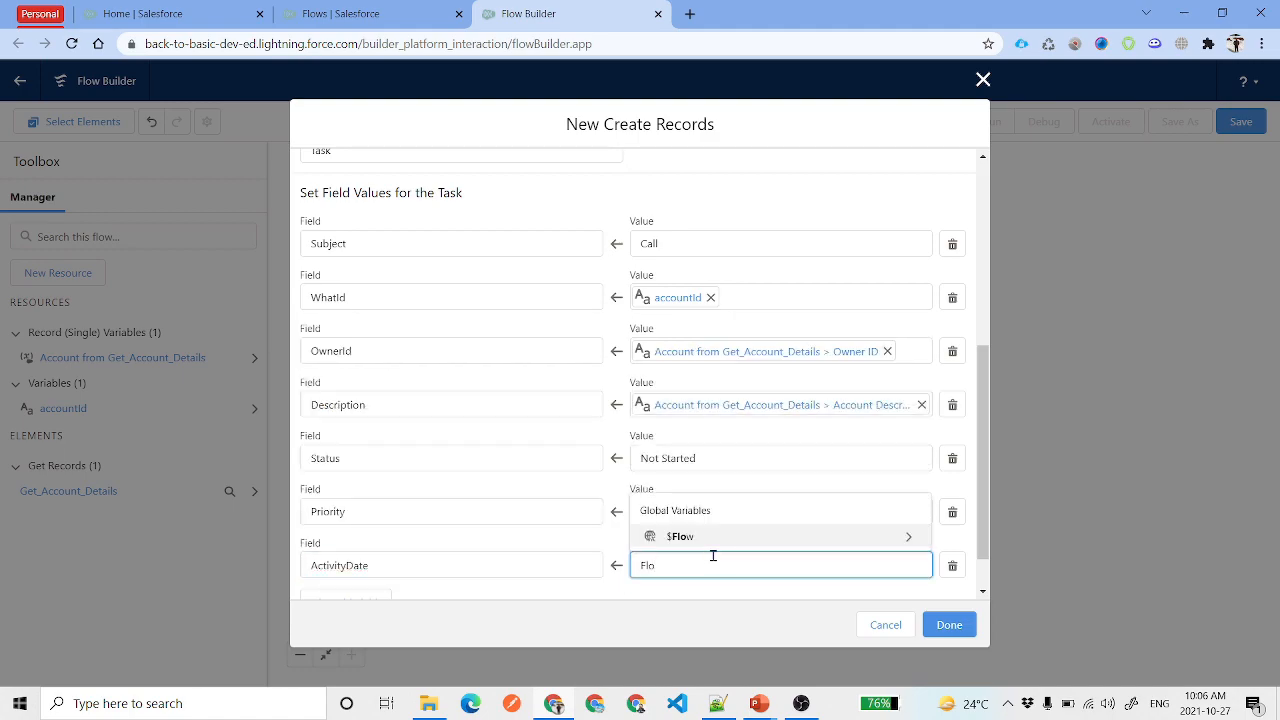
pyautogui.click(769, 545)
pyautogui.write('Cu')
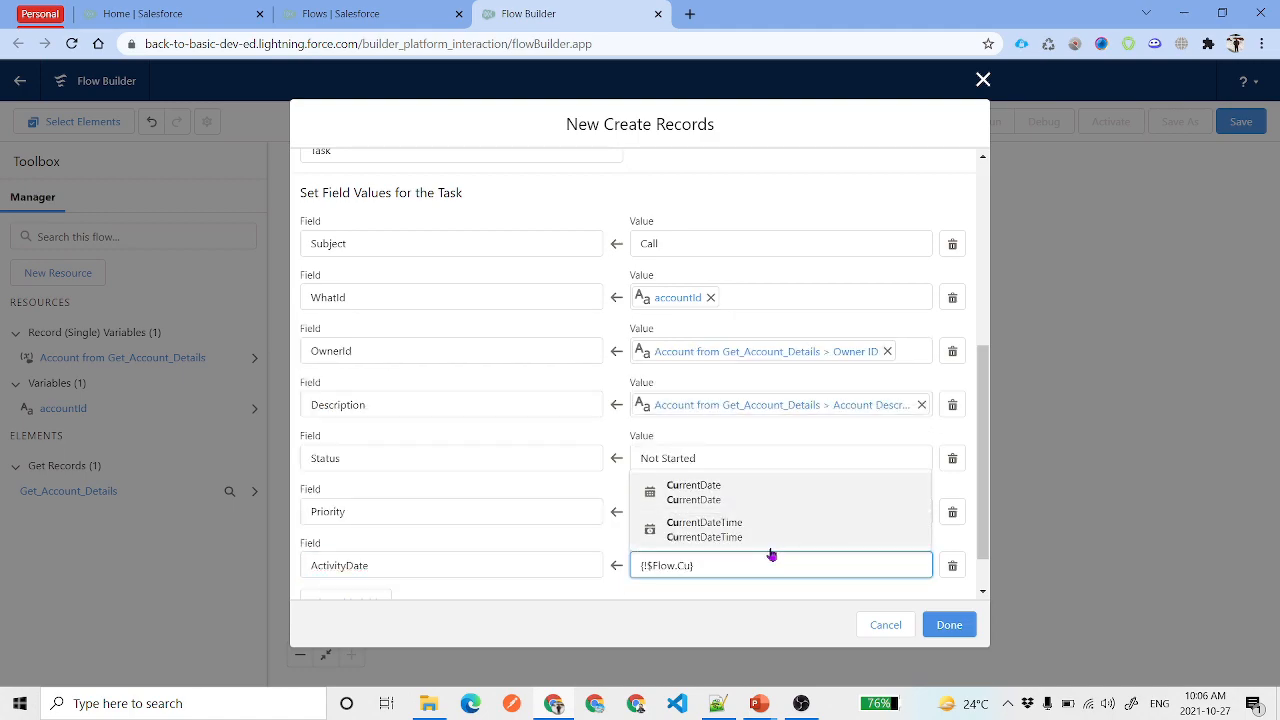
pyautogui.click(749, 493)
pyautogui.write('+ 7')
pyautogui.click(806, 539)
# Delete the rejected ActivityDate expression and save the Create a Task element
pyautogui.scroll(-1, 785, 591)
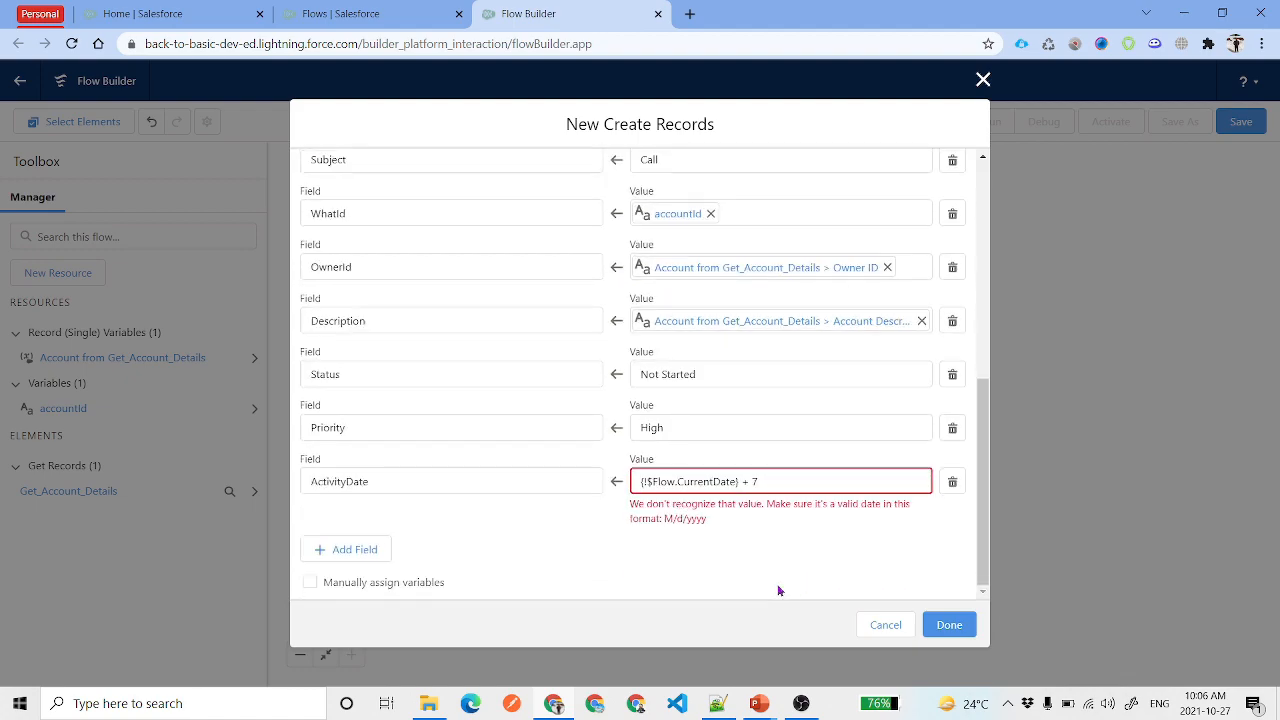
pyautogui.moveTo(797, 481); pyautogui.dragTo(587, 487)
pyautogui.hotkey('ctrl', 'c')
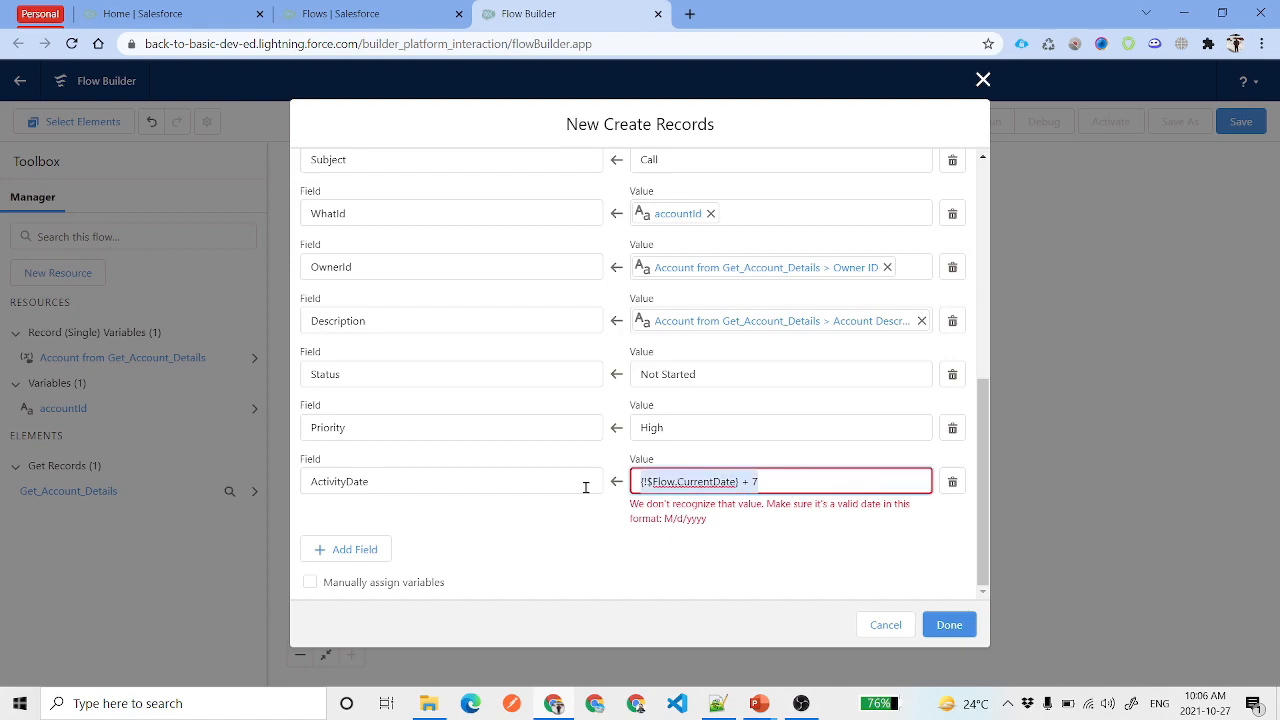
pyautogui.press('BackSpace')
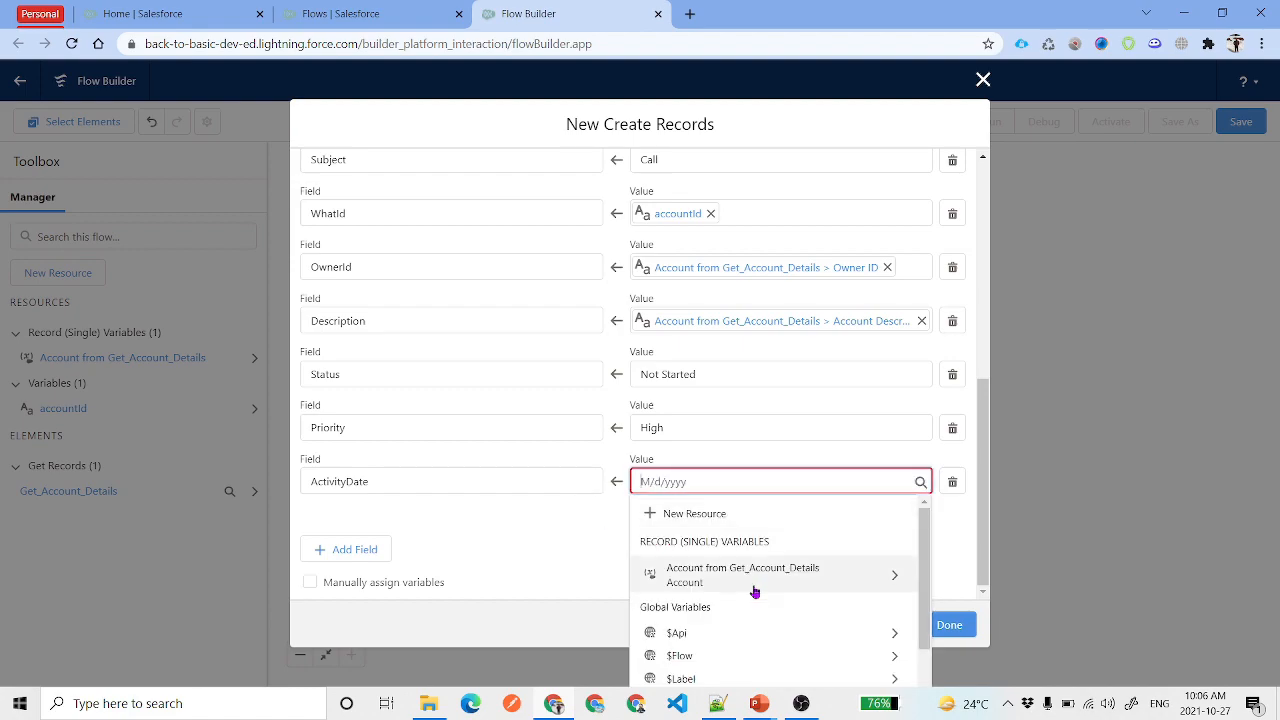
pyautogui.click(960, 478)
pyautogui.click(945, 625)
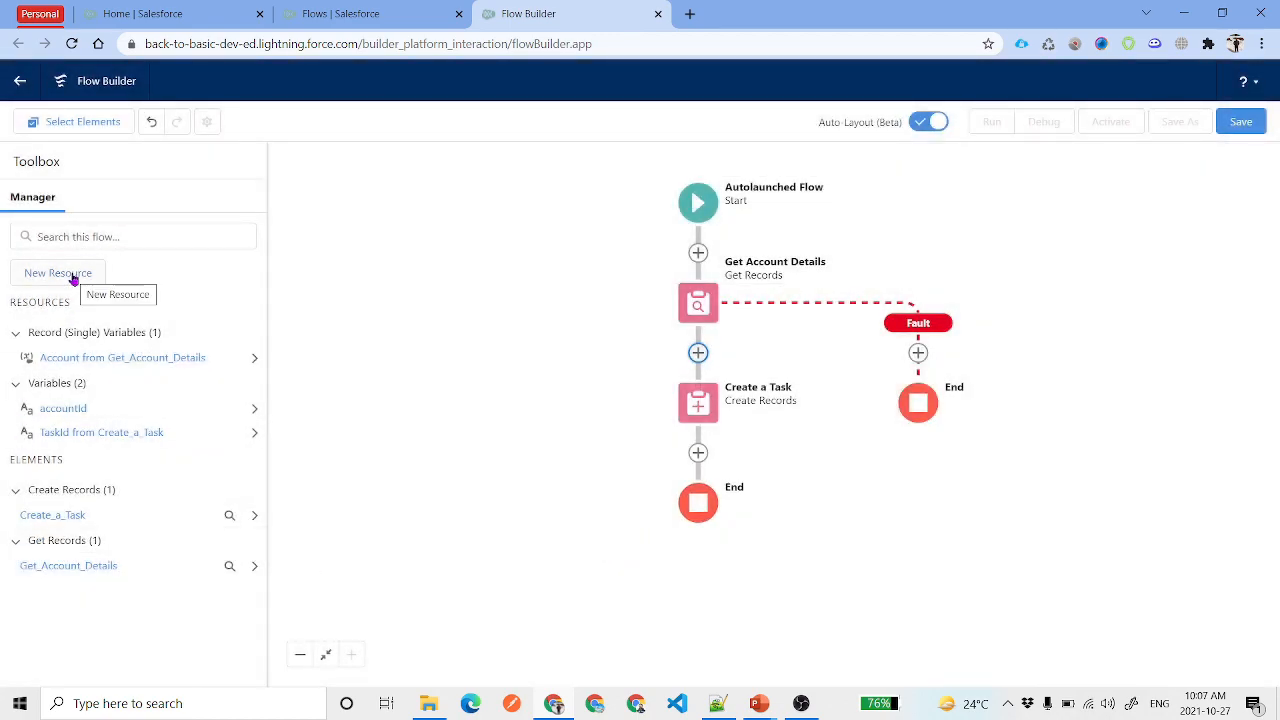
# Define a Date formula resource todayPlus7 as {!$Flow.CurrentDate} + 7
pyautogui.click(72, 280)
pyautogui.click(400, 317)
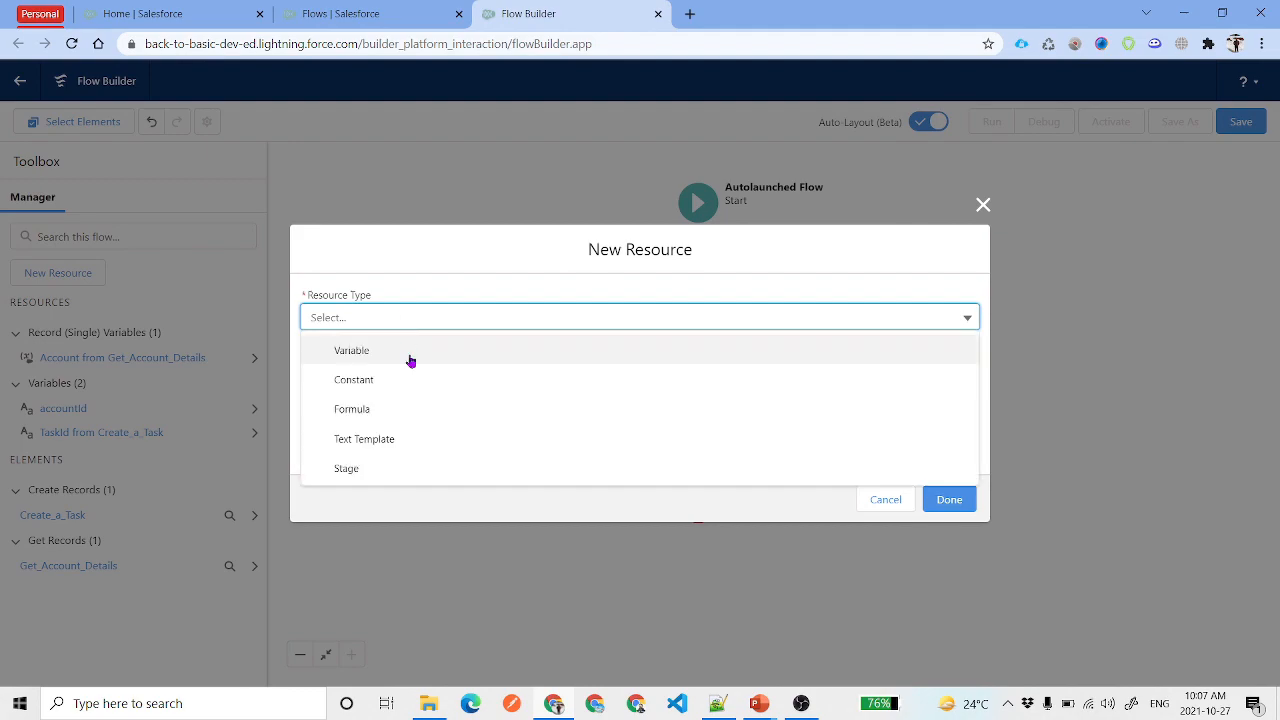
pyautogui.click(391, 409)
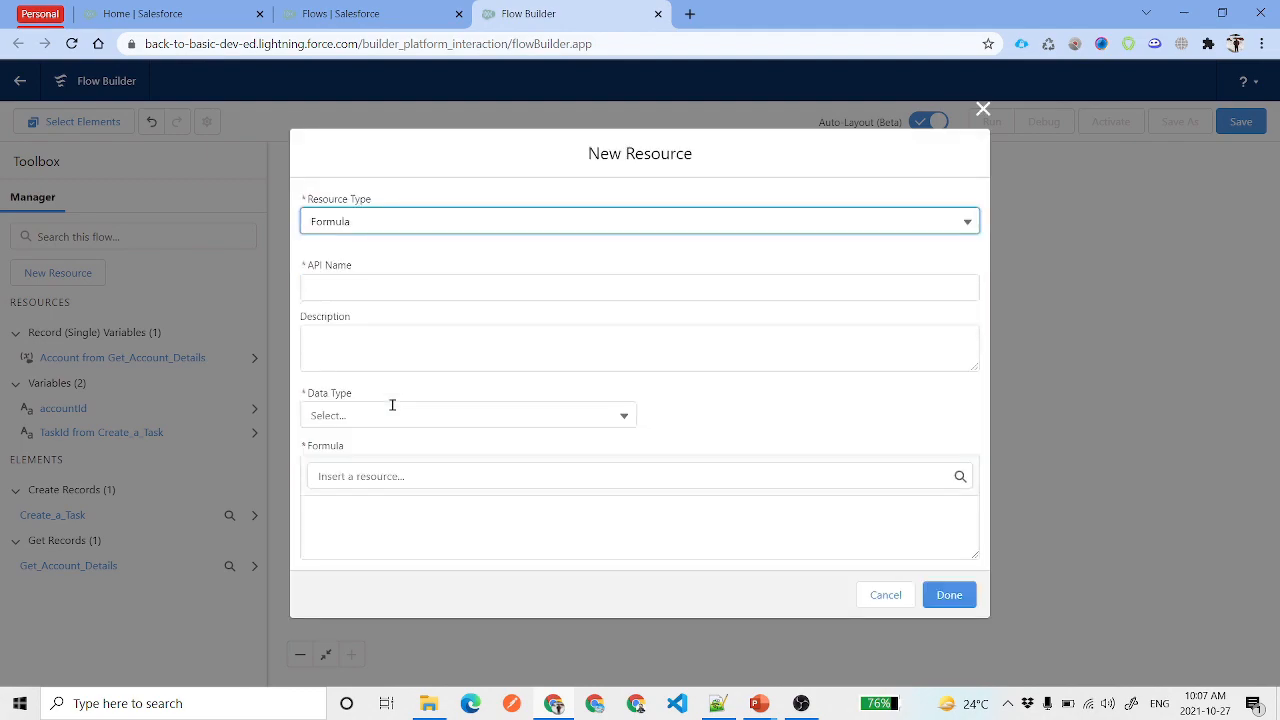
pyautogui.click(382, 292)
pyautogui.write('todayPlus7')
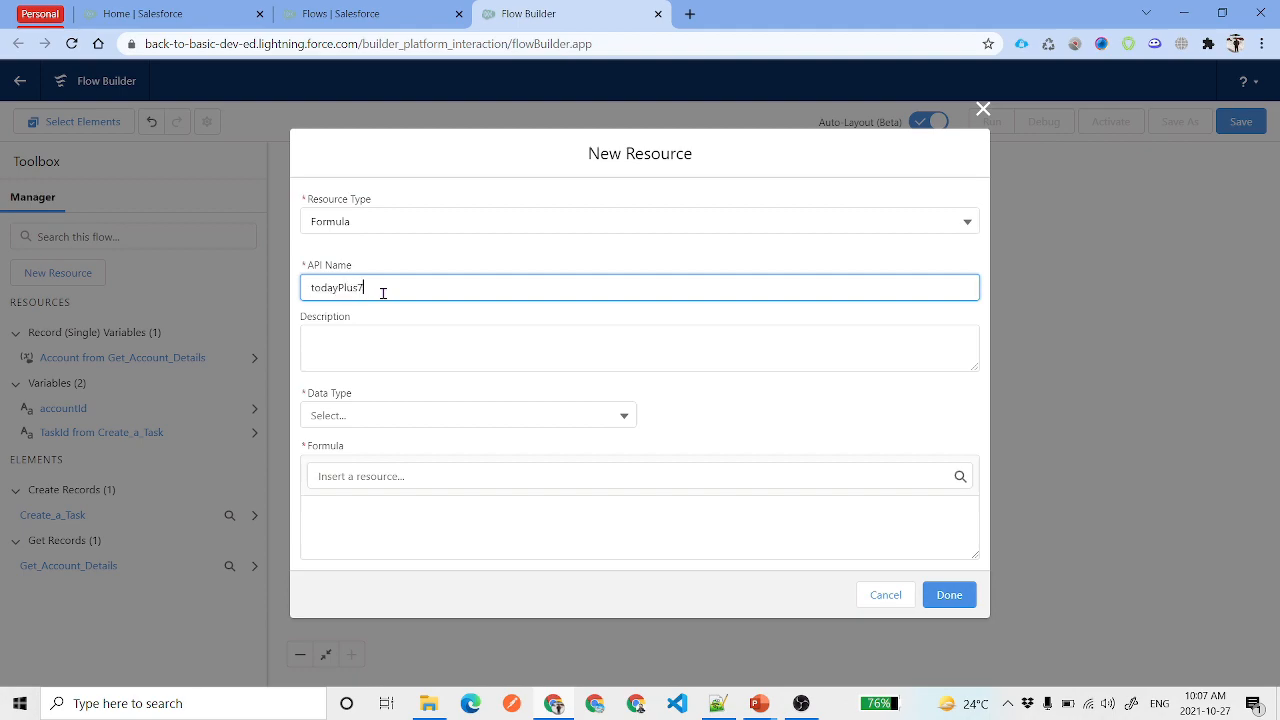
pyautogui.press('Tab')
pyautogui.click(394, 412)
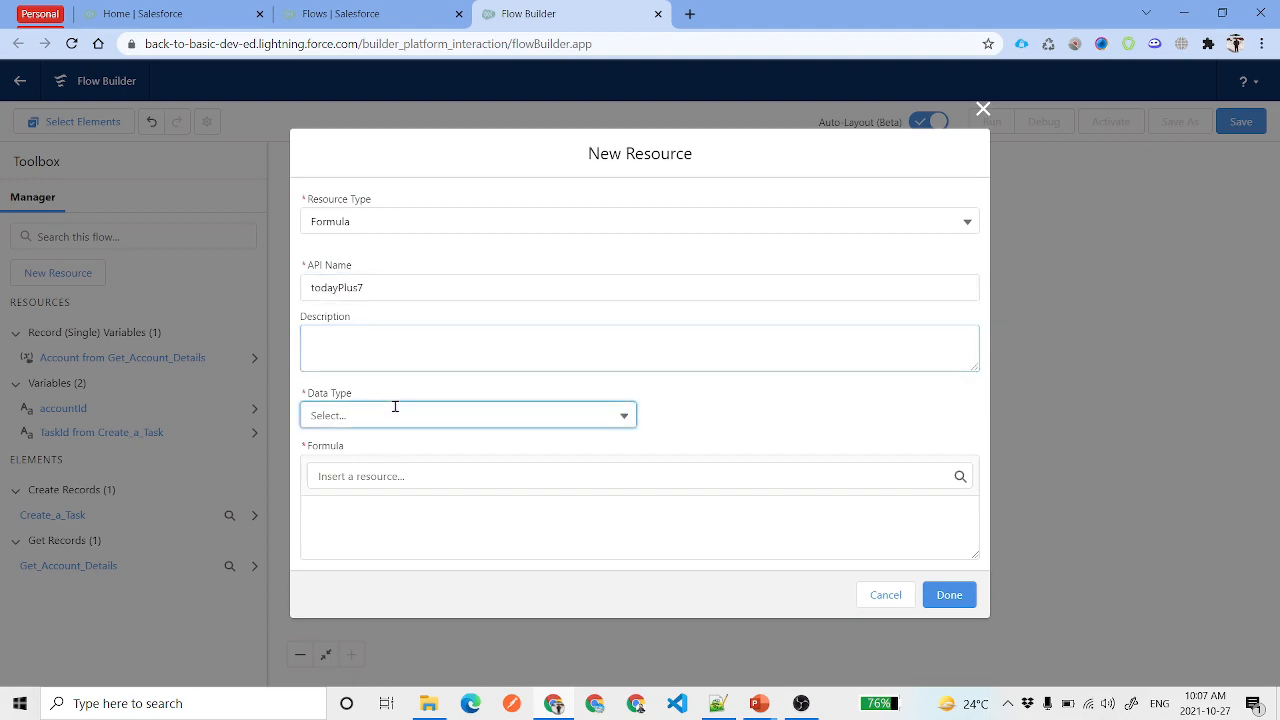
pyautogui.click(412, 566)
pyautogui.click(391, 503)
pyautogui.hotkey('ctrl', 'v')
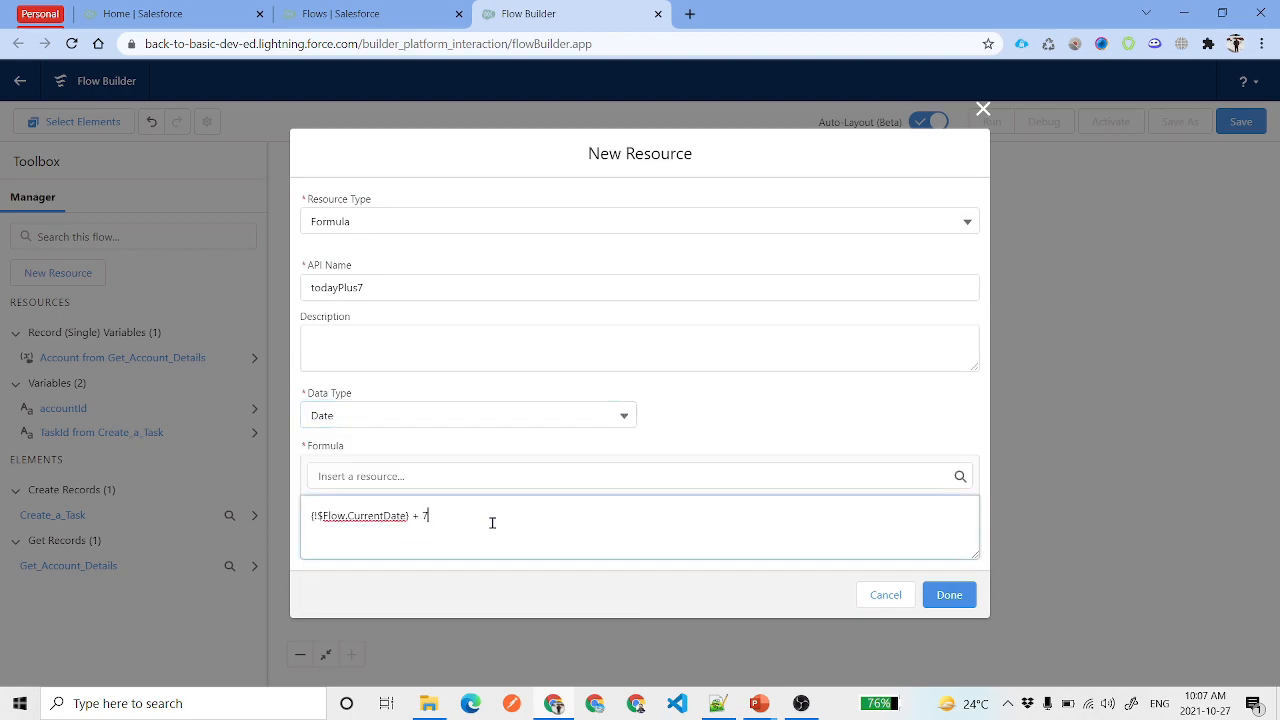
pyautogui.doubleClick(369, 516)
pyautogui.moveTo(428, 516); pyautogui.dragTo(414, 516)
pyautogui.click(734, 458)
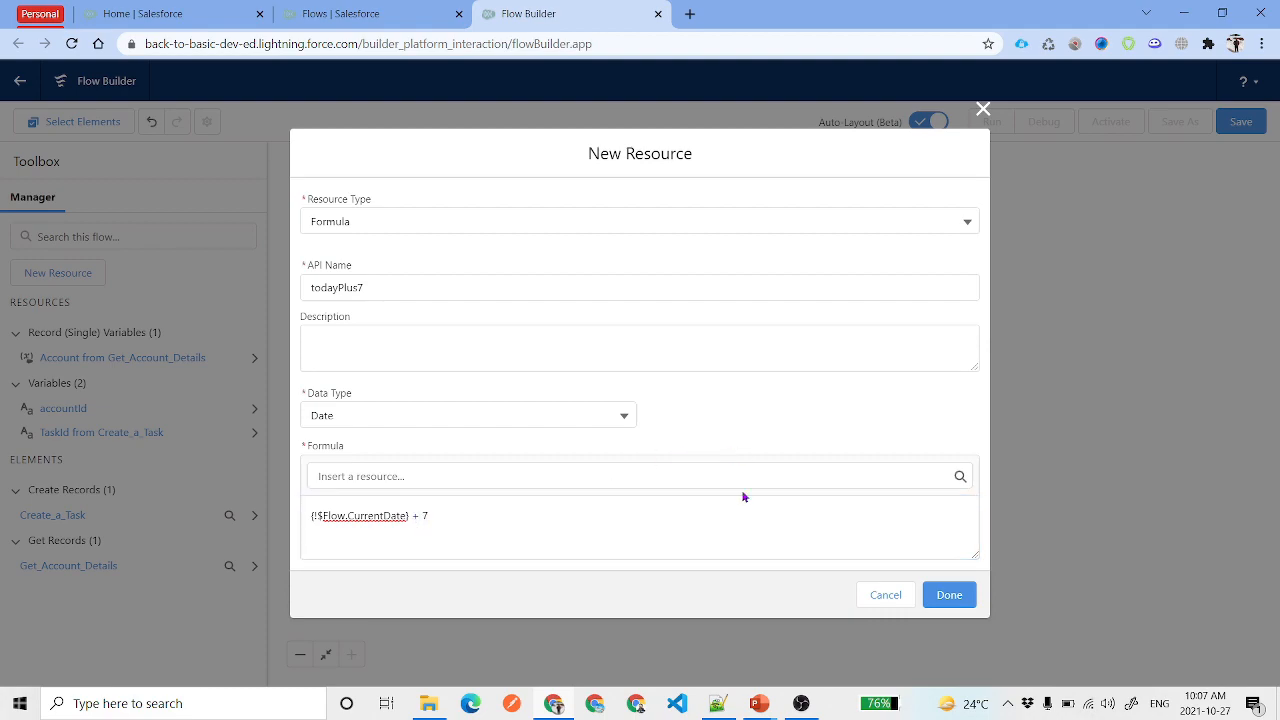
pyautogui.click(950, 586)
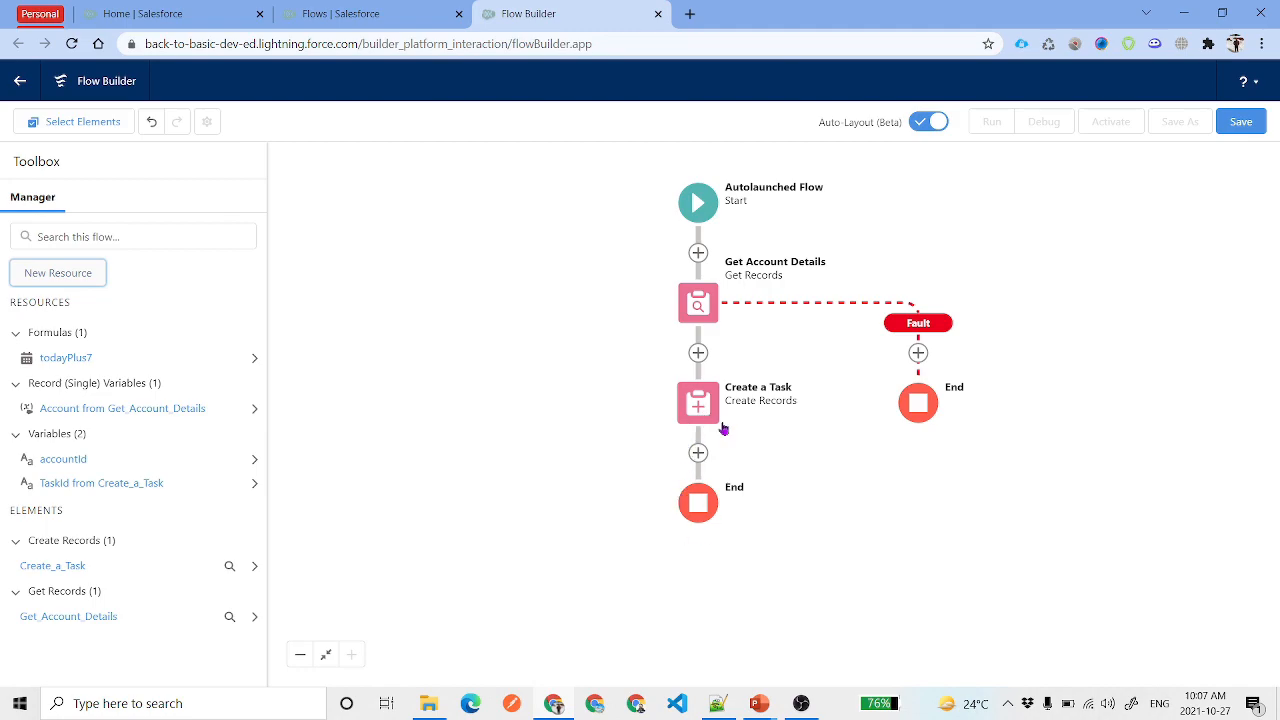
# Set the Create a Task ActivityDate to todayPlus7 and save the element
pyautogui.click(700, 405)
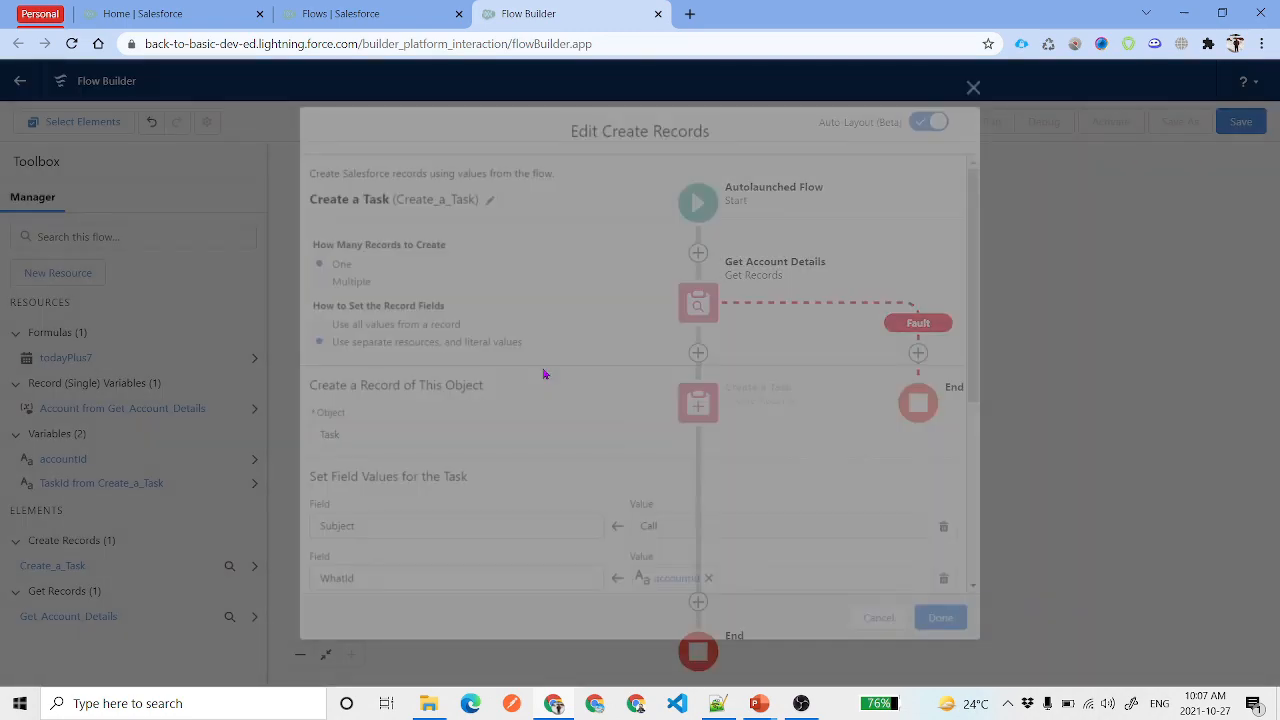
pyautogui.scroll(-5, 544, 375)
pyautogui.click(697, 516)
pyautogui.click(725, 342)
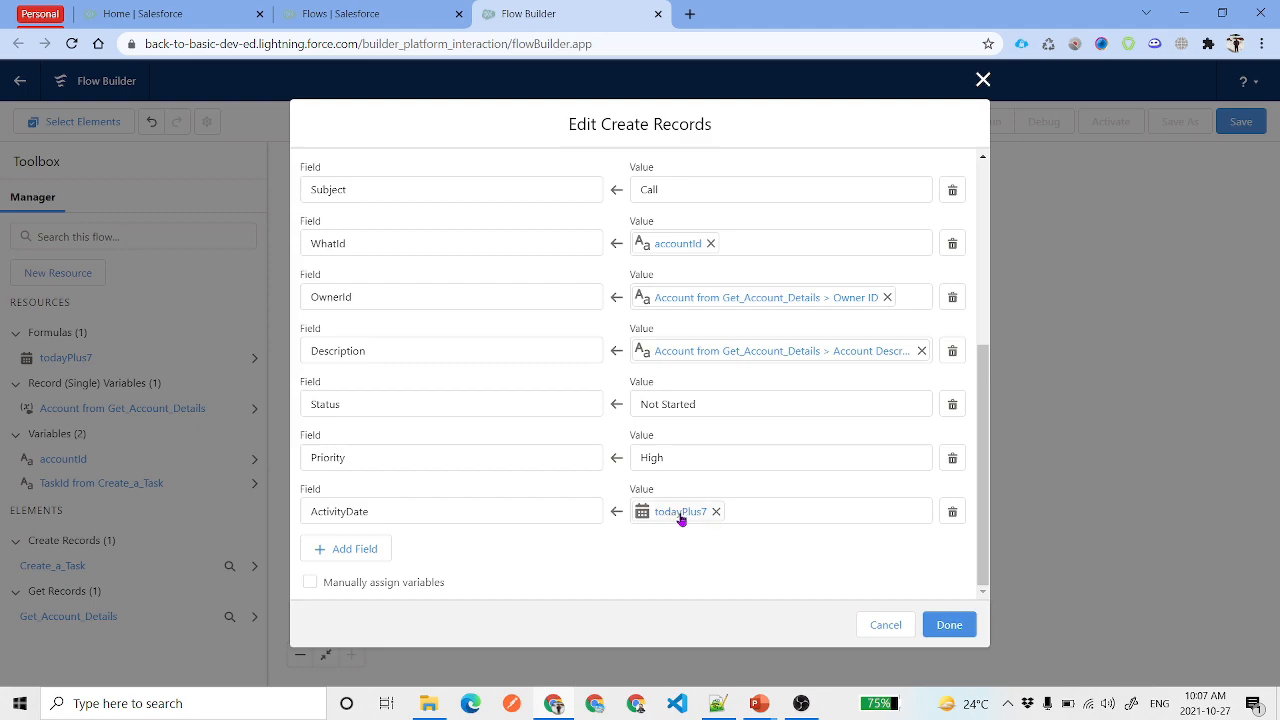
pyautogui.click(928, 625)
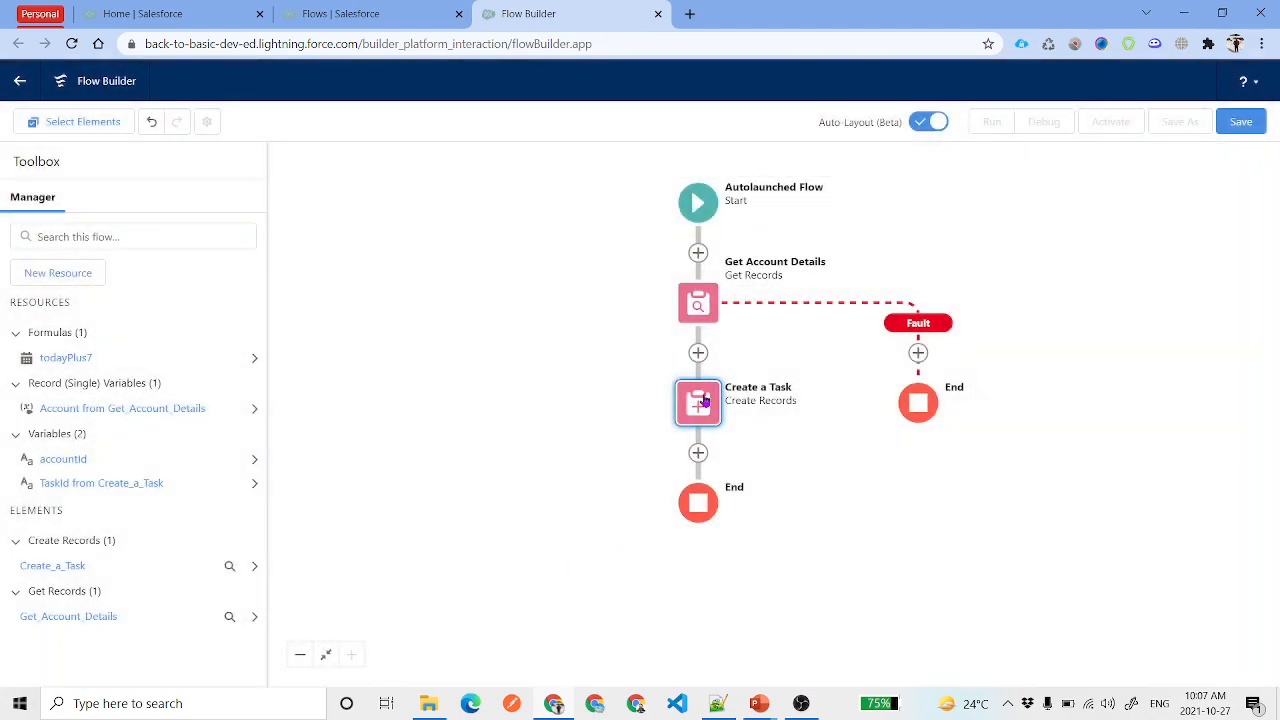
# Add a fault path to Create a Task that ends at its own End
pyautogui.click(704, 400)
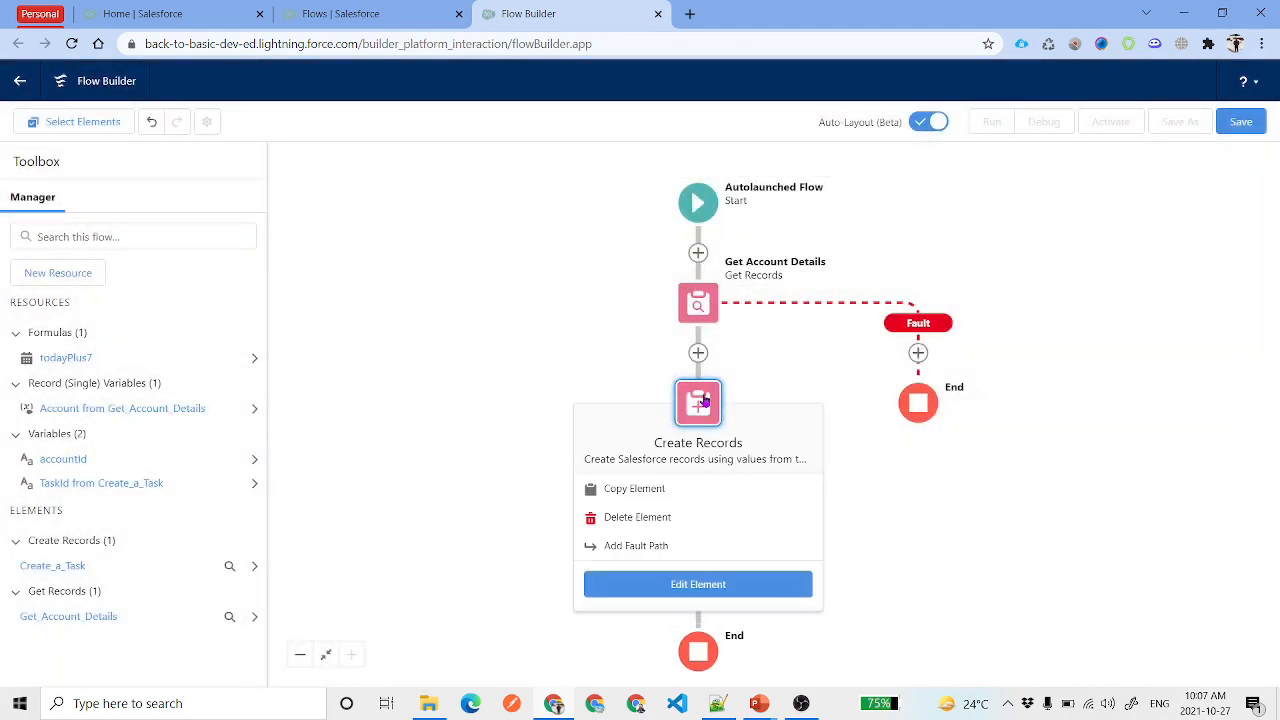
pyautogui.click(656, 546)
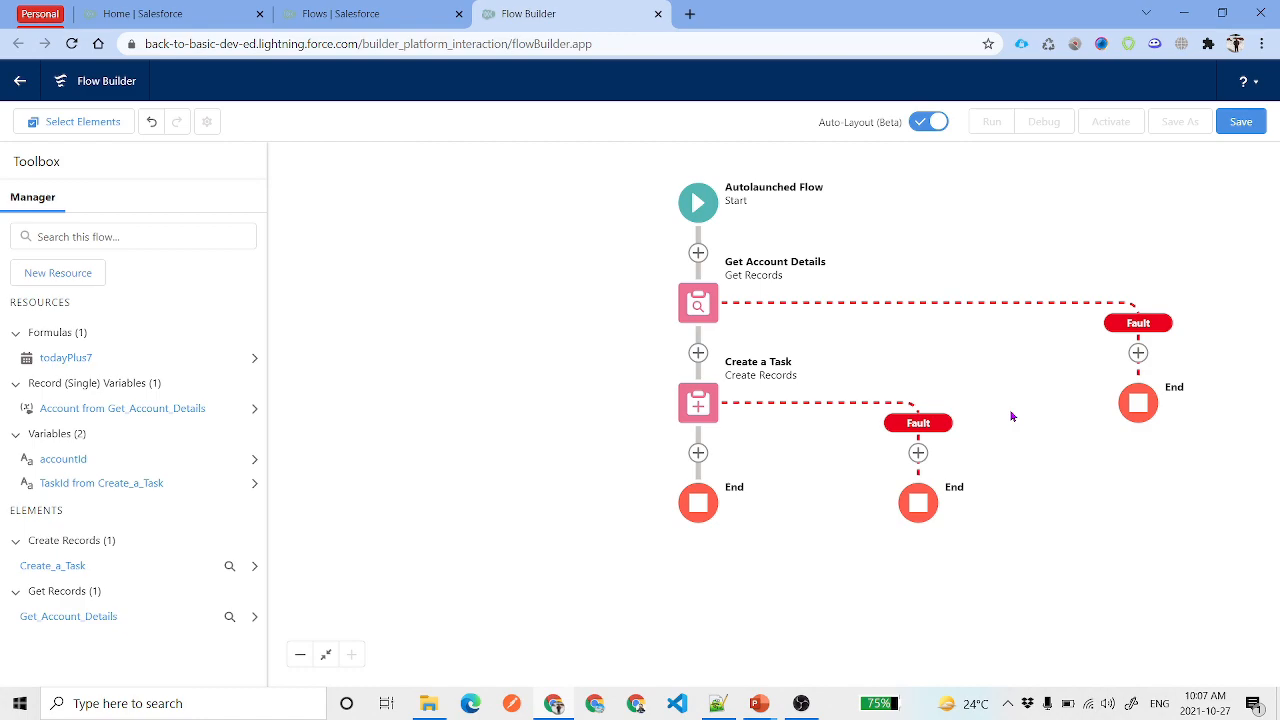
pyautogui.click(698, 452)
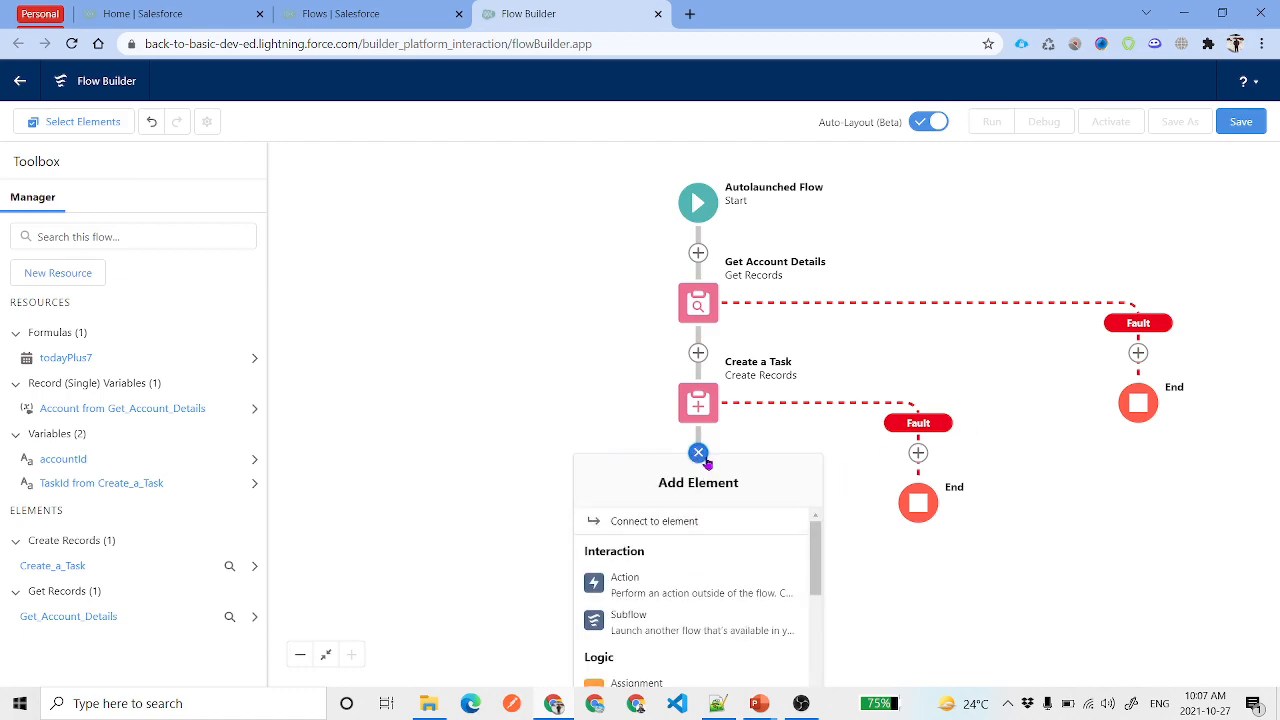
# Add a Post to Chatter action labelled 'Post to Chatter', letting its API name fill in
pyautogui.click(669, 585)
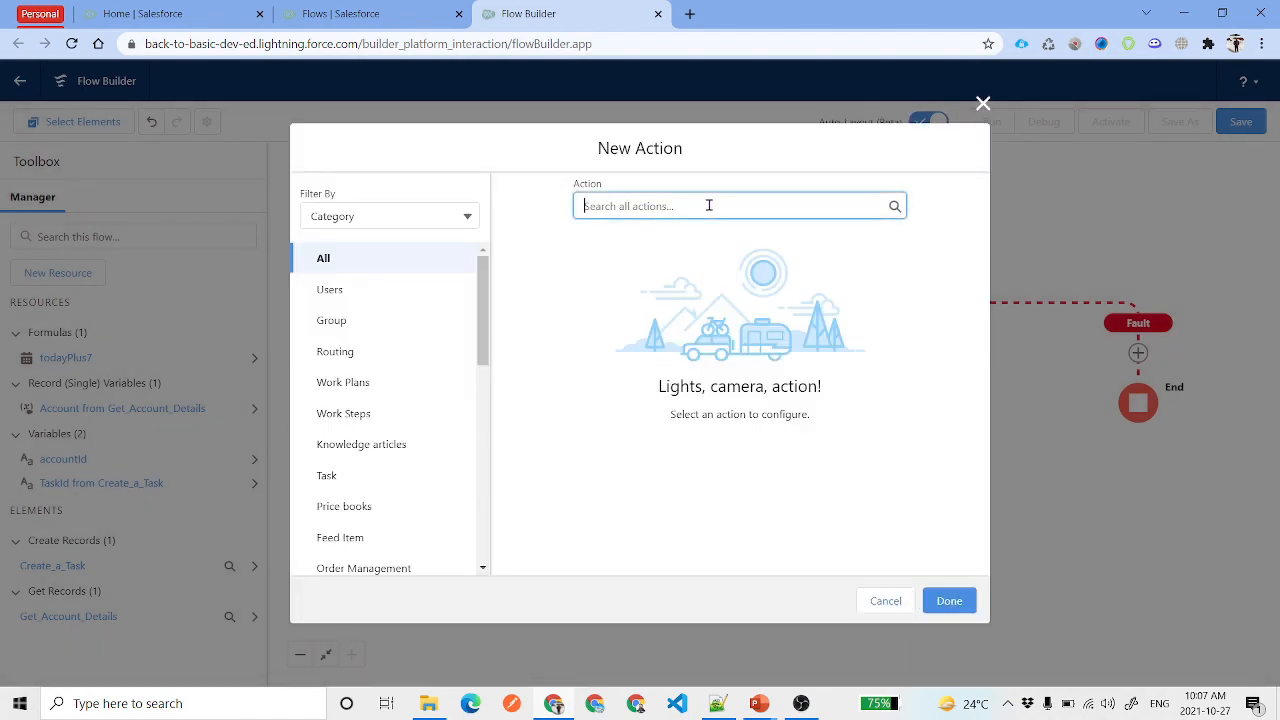
pyautogui.write('Pos')
pyautogui.click(700, 250)
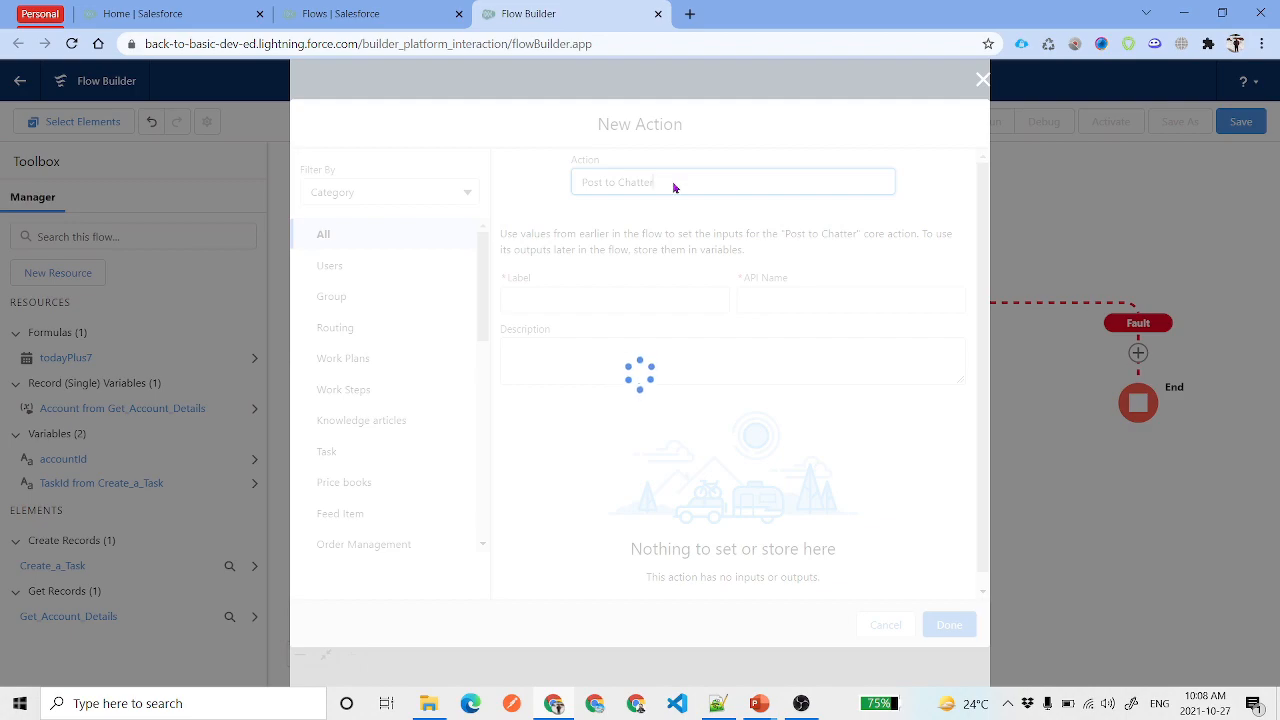
pyautogui.moveTo(656, 182); pyautogui.dragTo(565, 182)
pyautogui.hotkey('ctrl', 'c')
pyautogui.click(590, 292)
pyautogui.hotkey('ctrl', 'v')
pyautogui.click(888, 301)
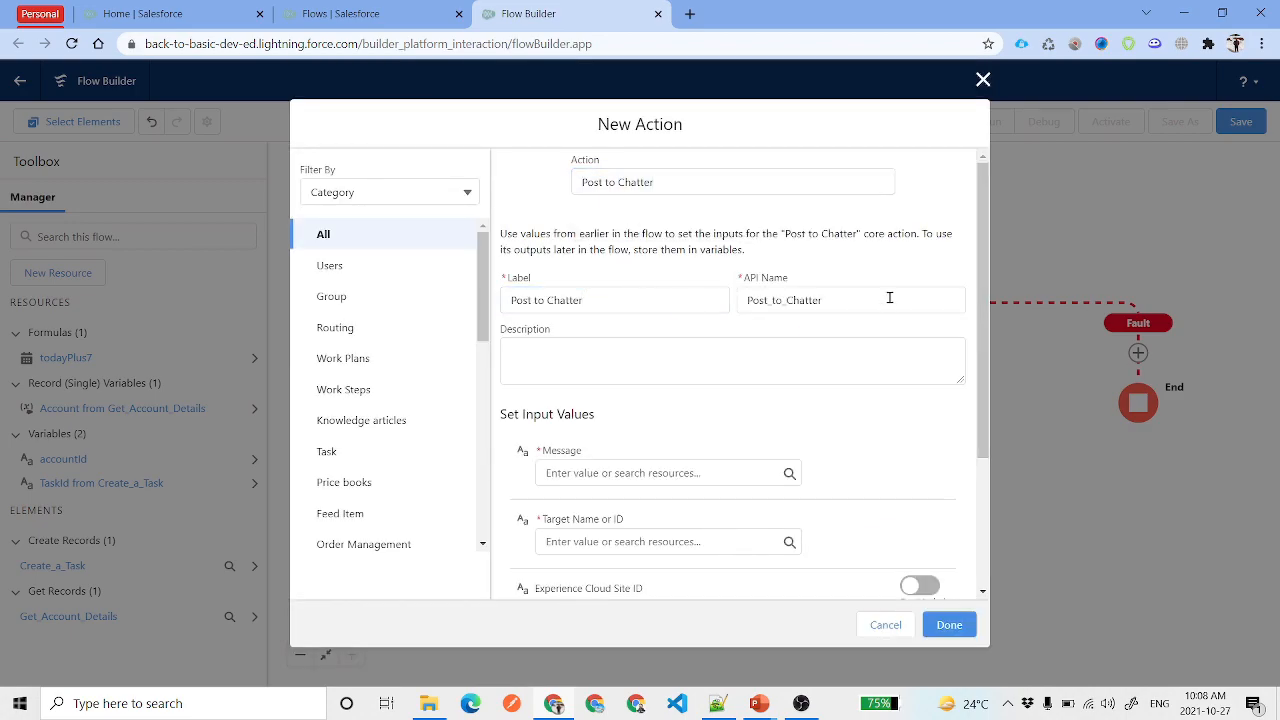
pyautogui.scroll(-2, 820, 410)
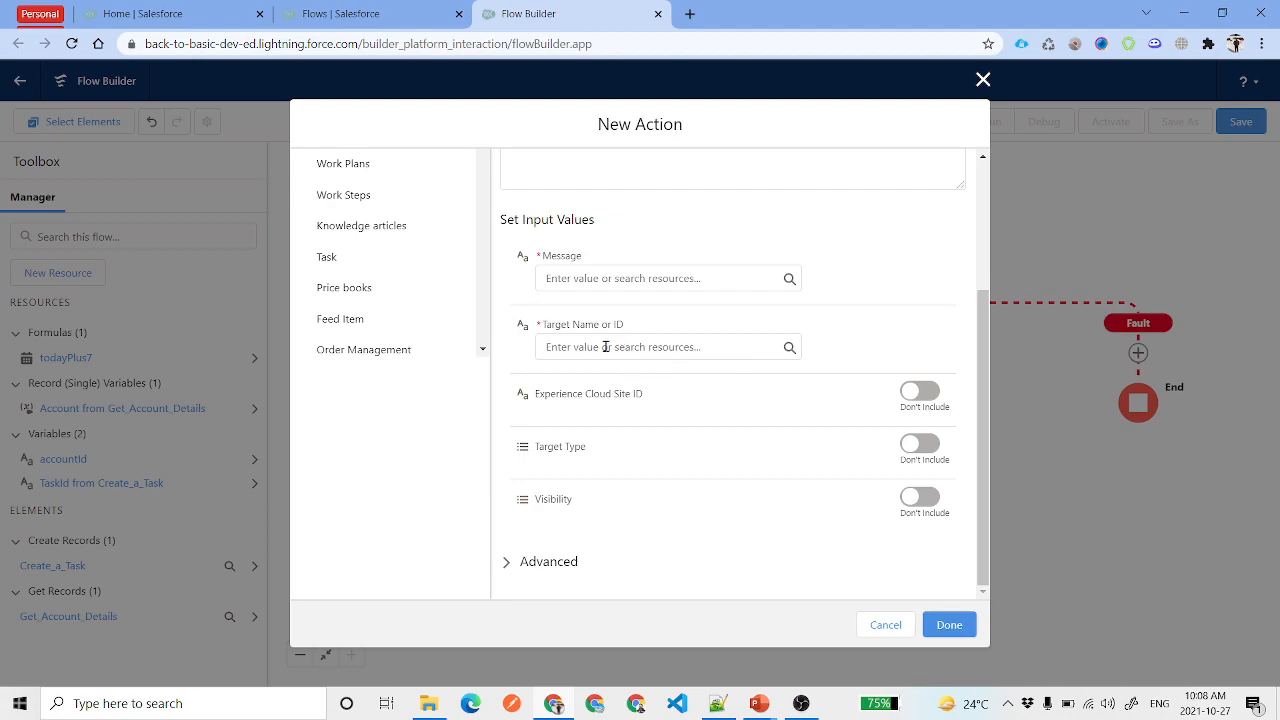
# Set the post's Target Name or ID to {!accountId}
pyautogui.click(607, 345)
pyautogui.write('acc')
pyautogui.click(631, 464)
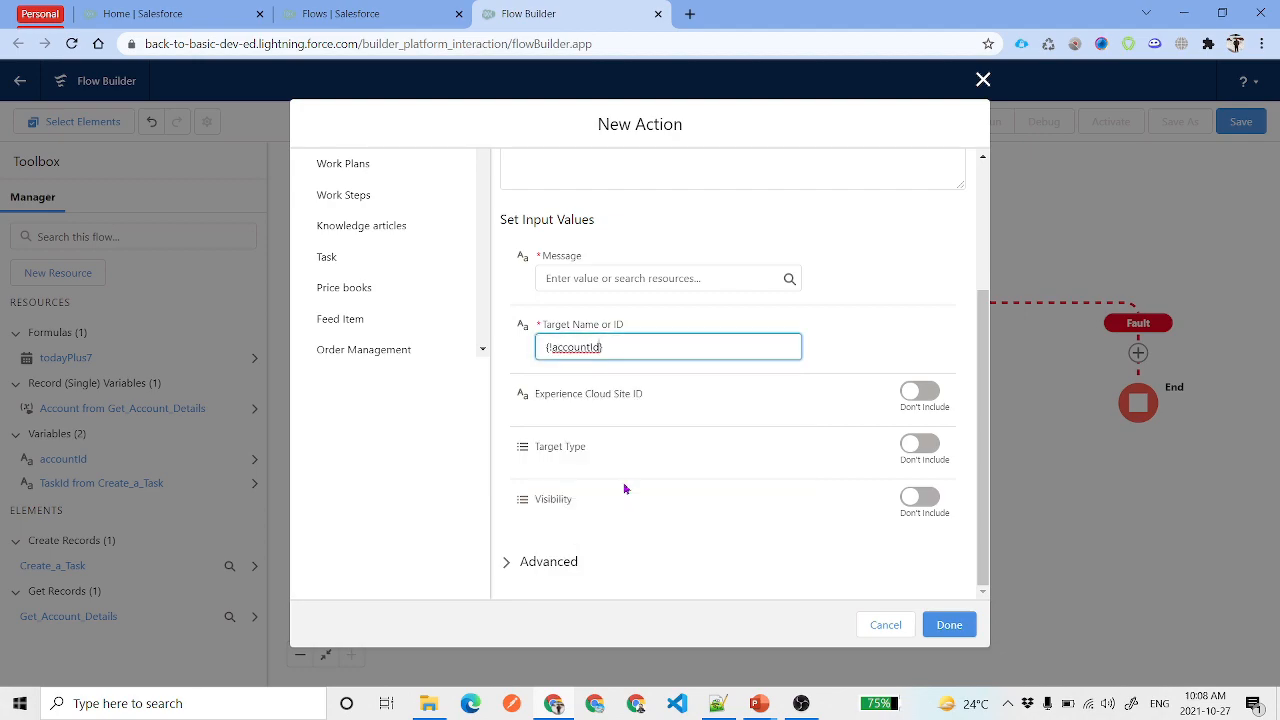
pyautogui.click(862, 347)
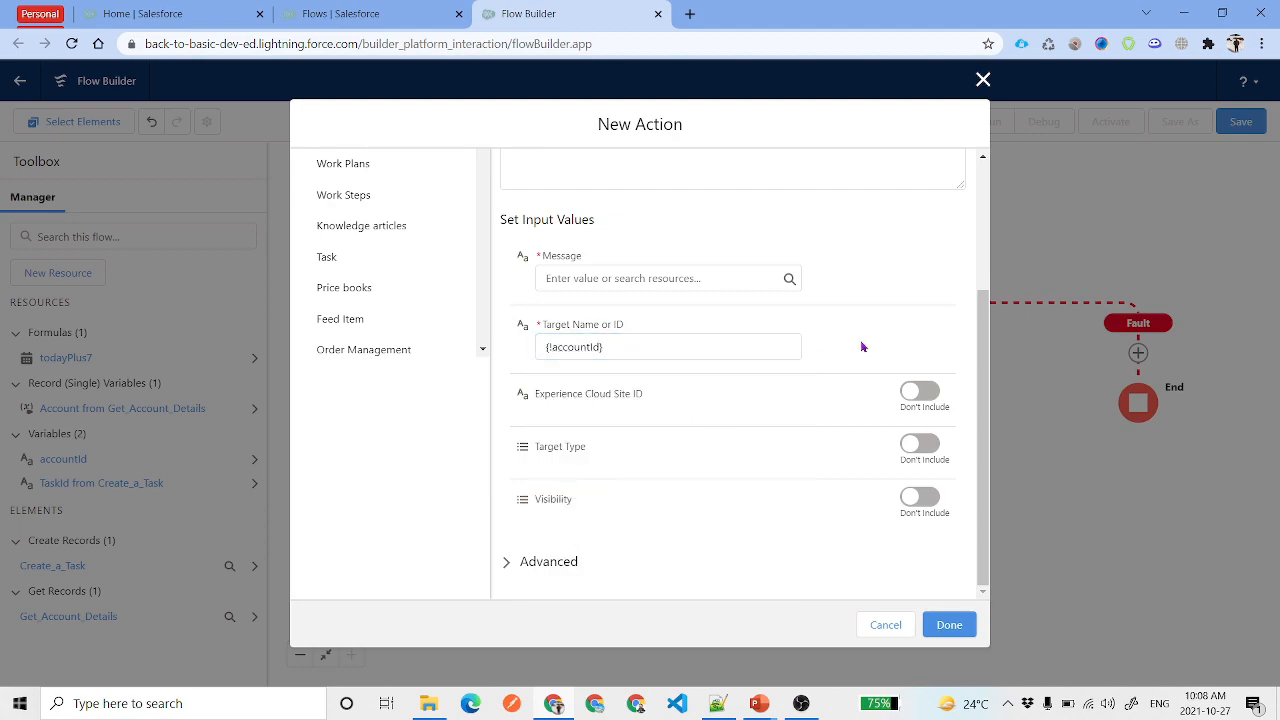
# Replace the draft message with {!Get_Account_Details.Name} as the Message value
pyautogui.click(587, 280)
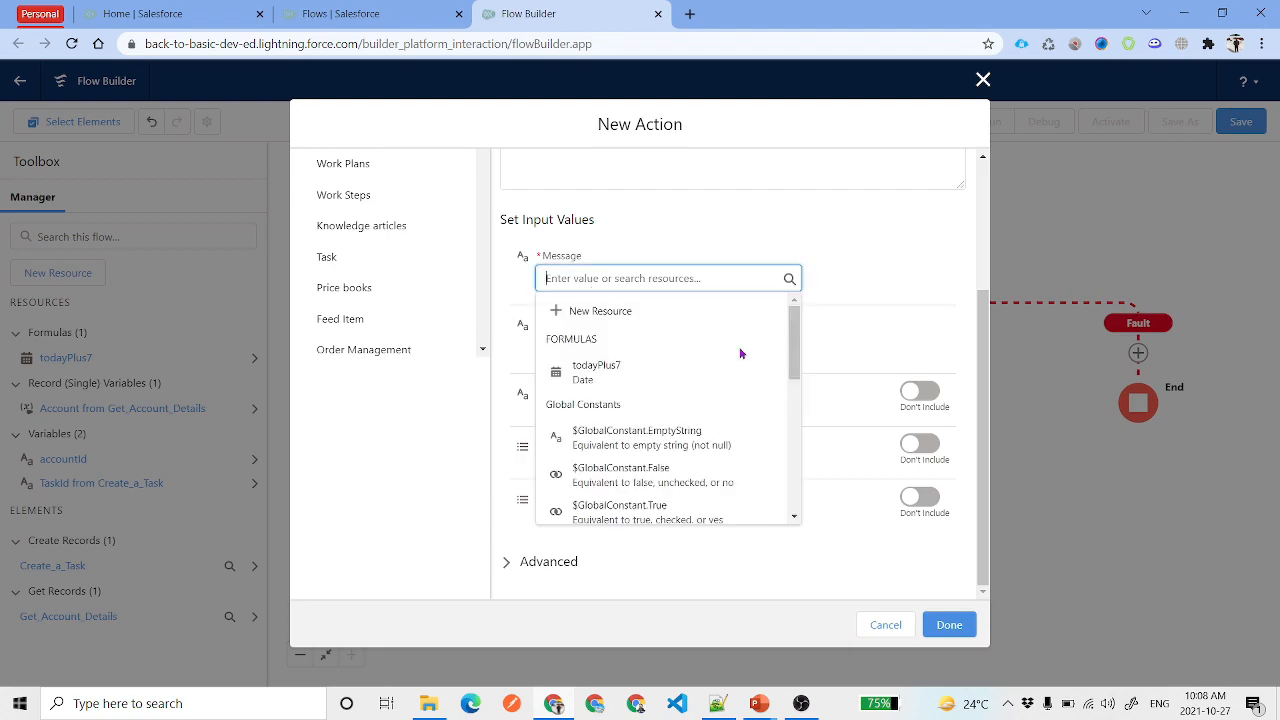
pyautogui.write('t')
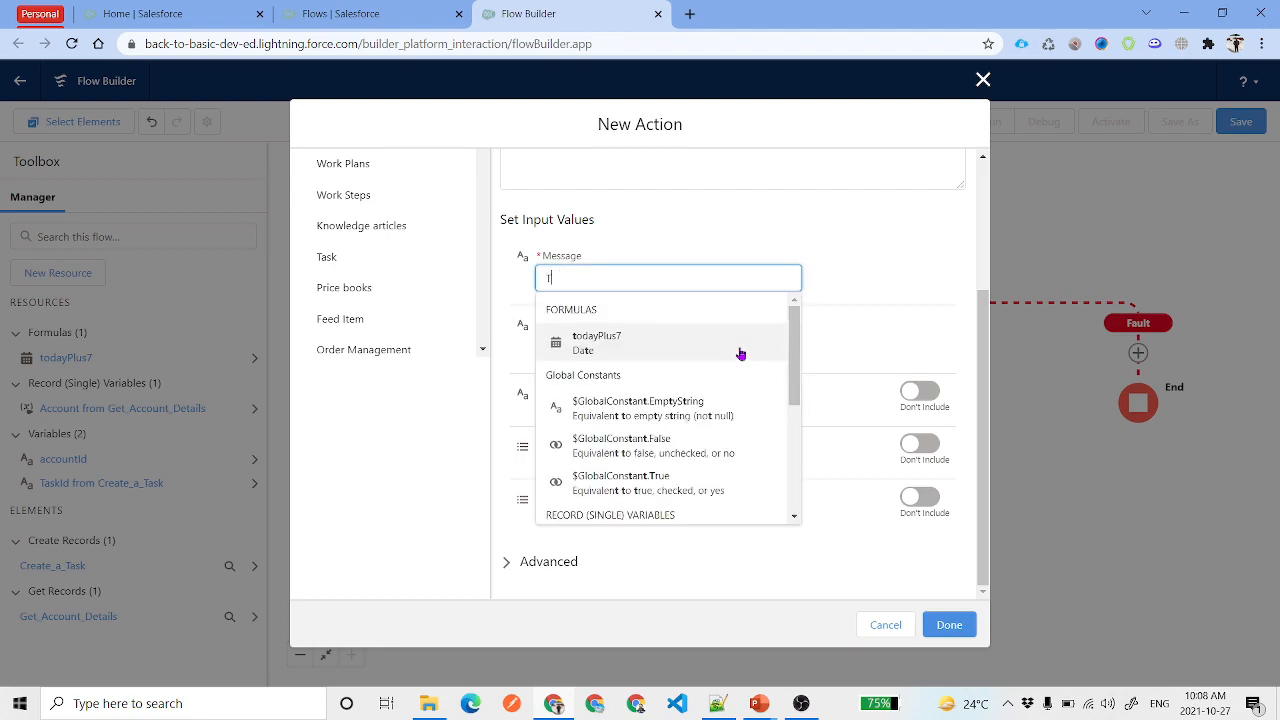
pyautogui.write('he Account')
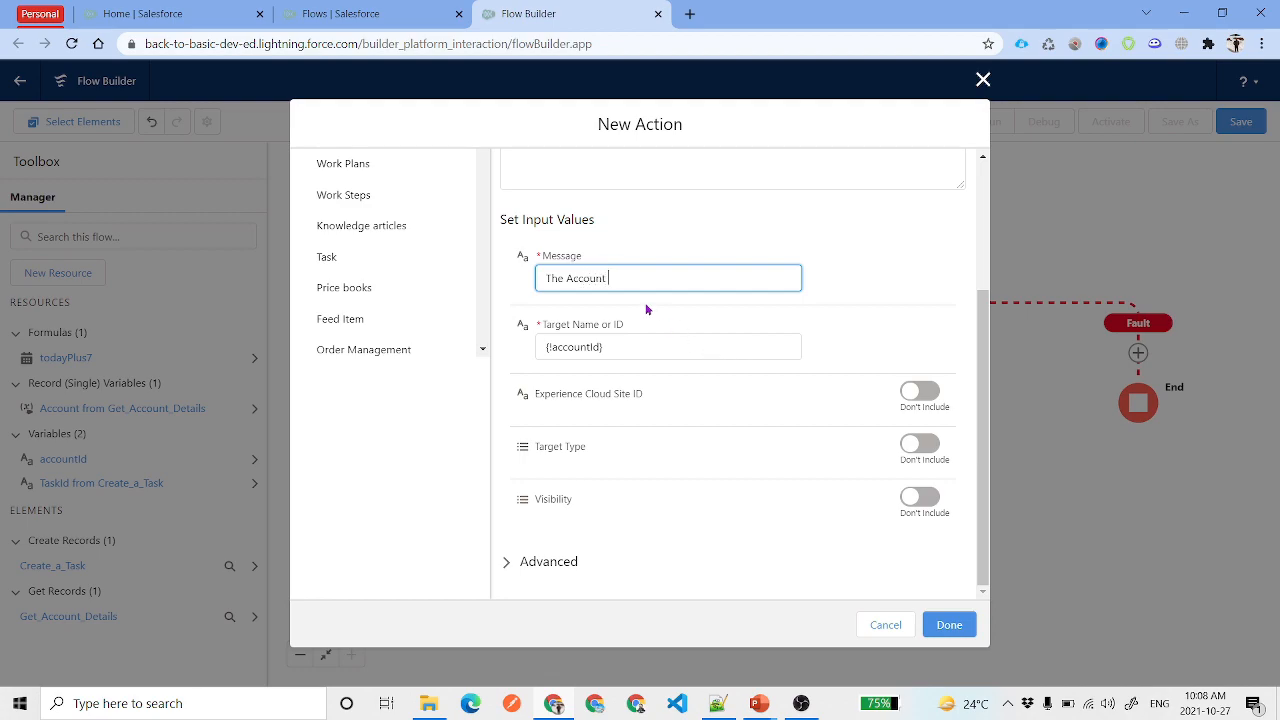
pyautogui.hotkey('ctrl', 'a')
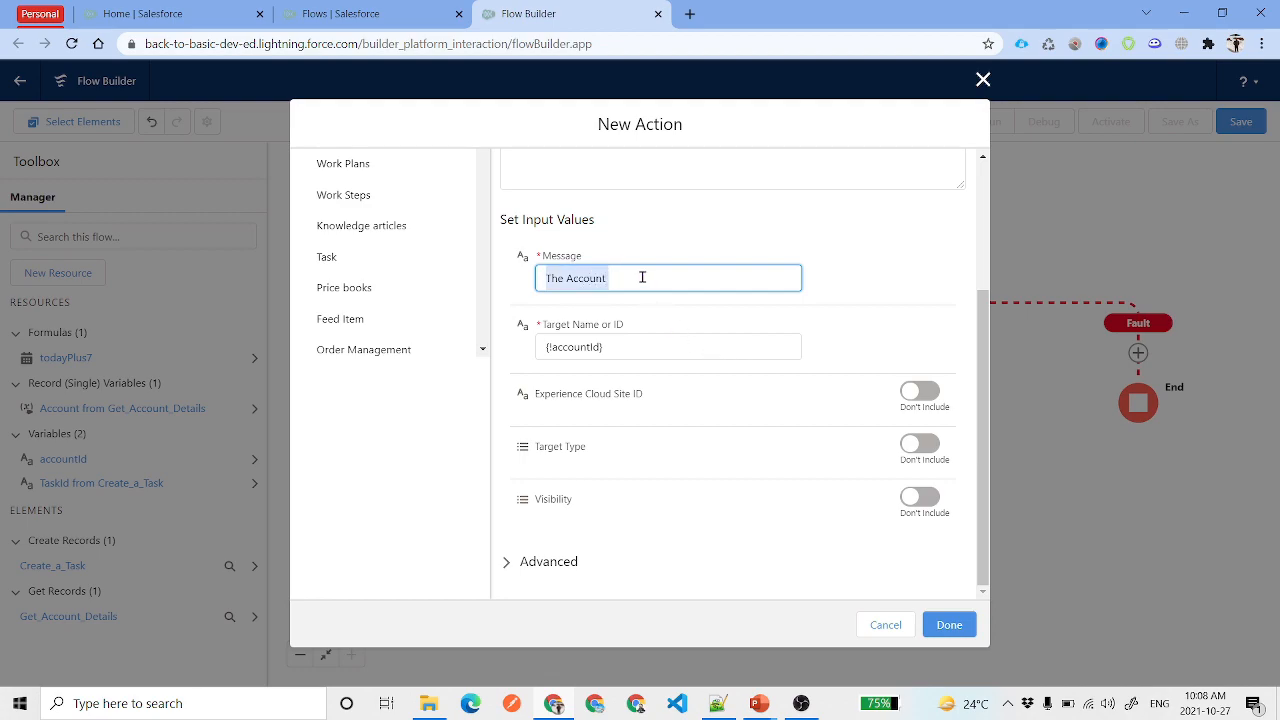
pyautogui.press('BackSpace')
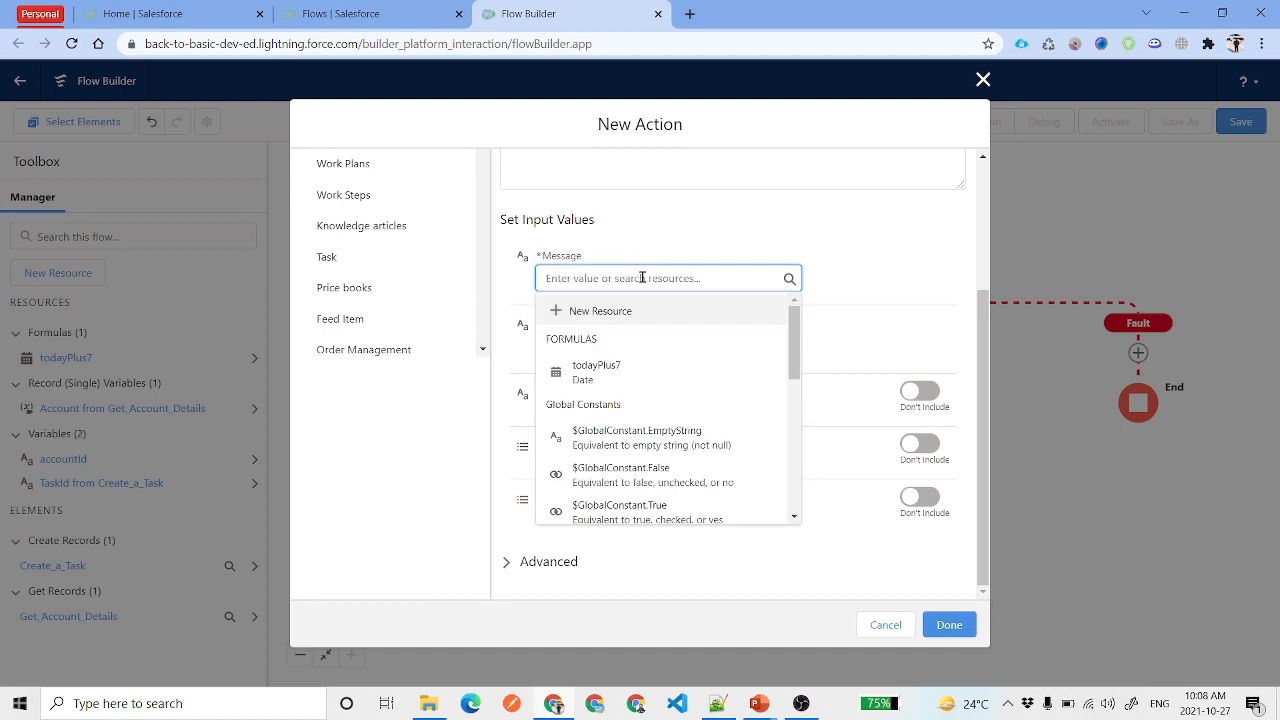
pyautogui.write('acc')
pyautogui.click(677, 354)
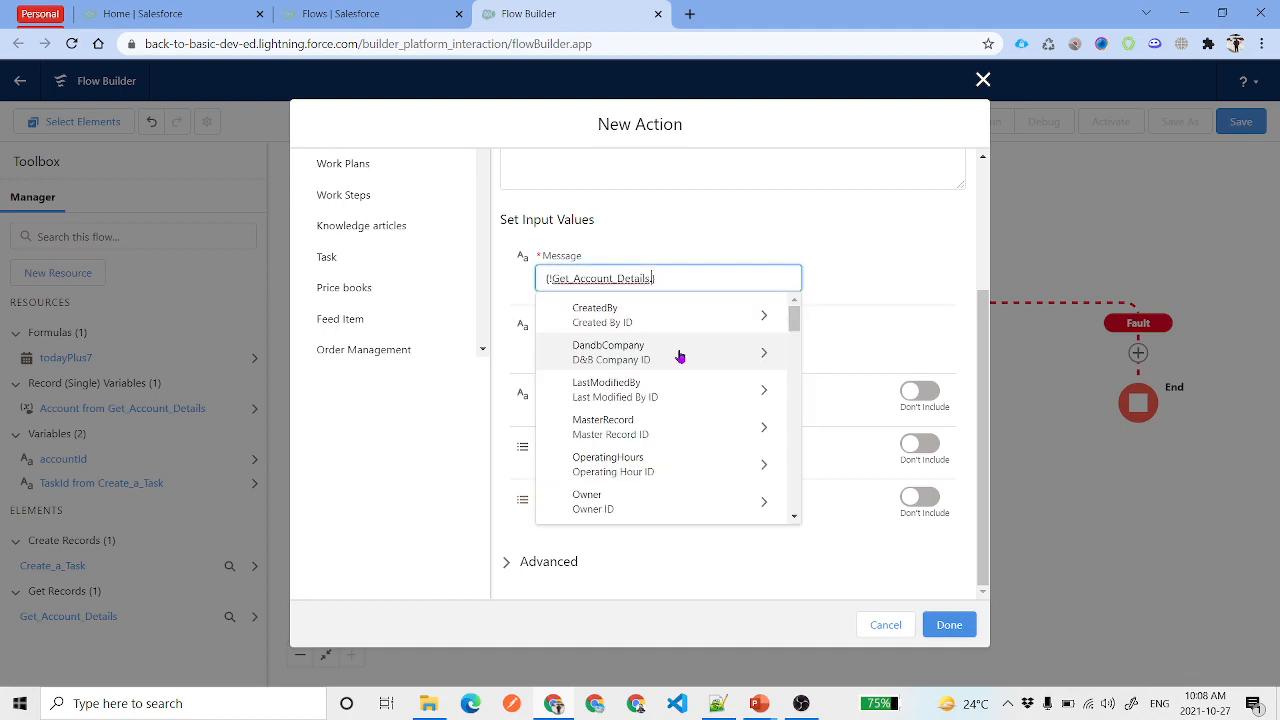
pyautogui.write('Name')
pyautogui.click(657, 389)
pyautogui.click(730, 283)
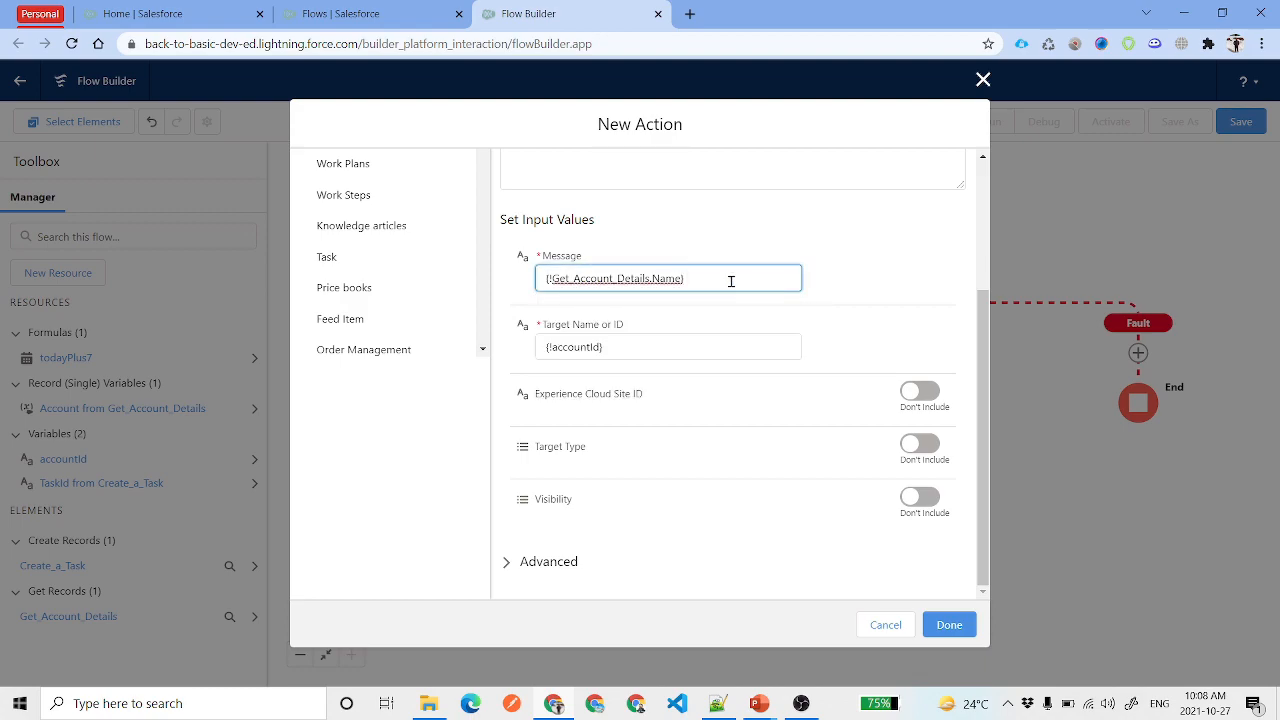
pyautogui.click(731, 281)
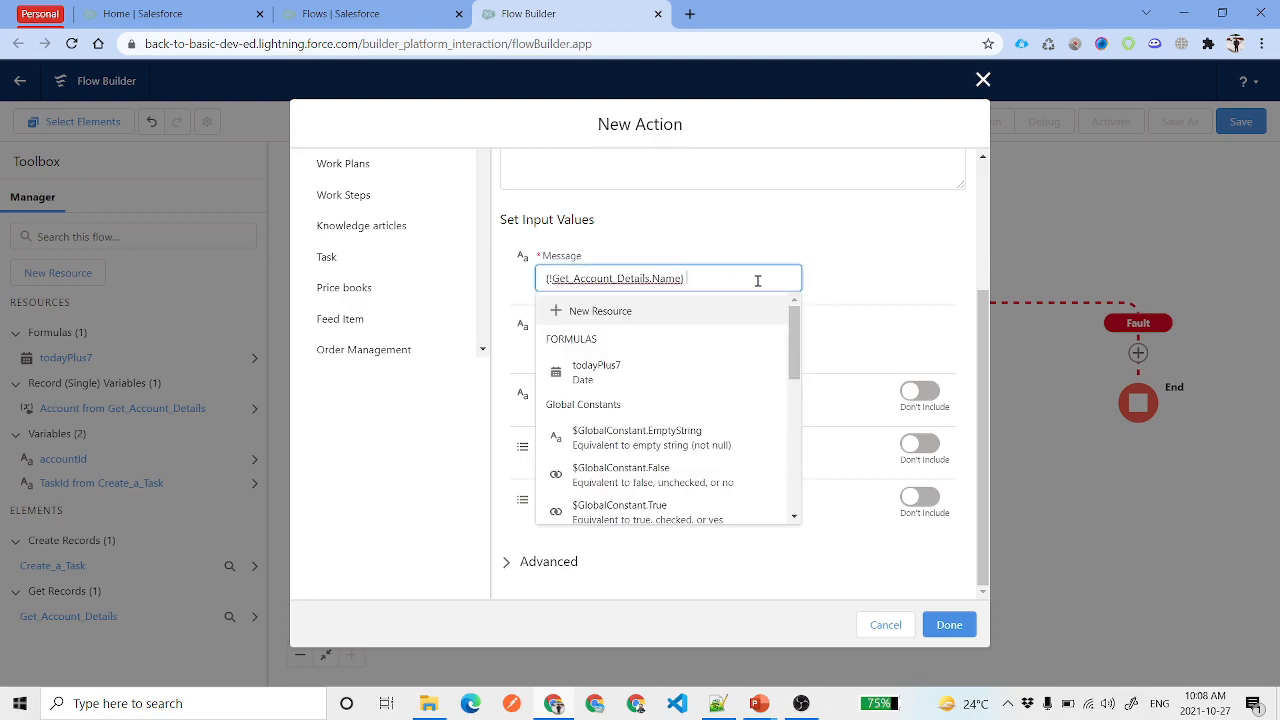
pyautogui.write('wa')
pyautogui.press('BackSpace')
pyautogui.press('BackSpace')
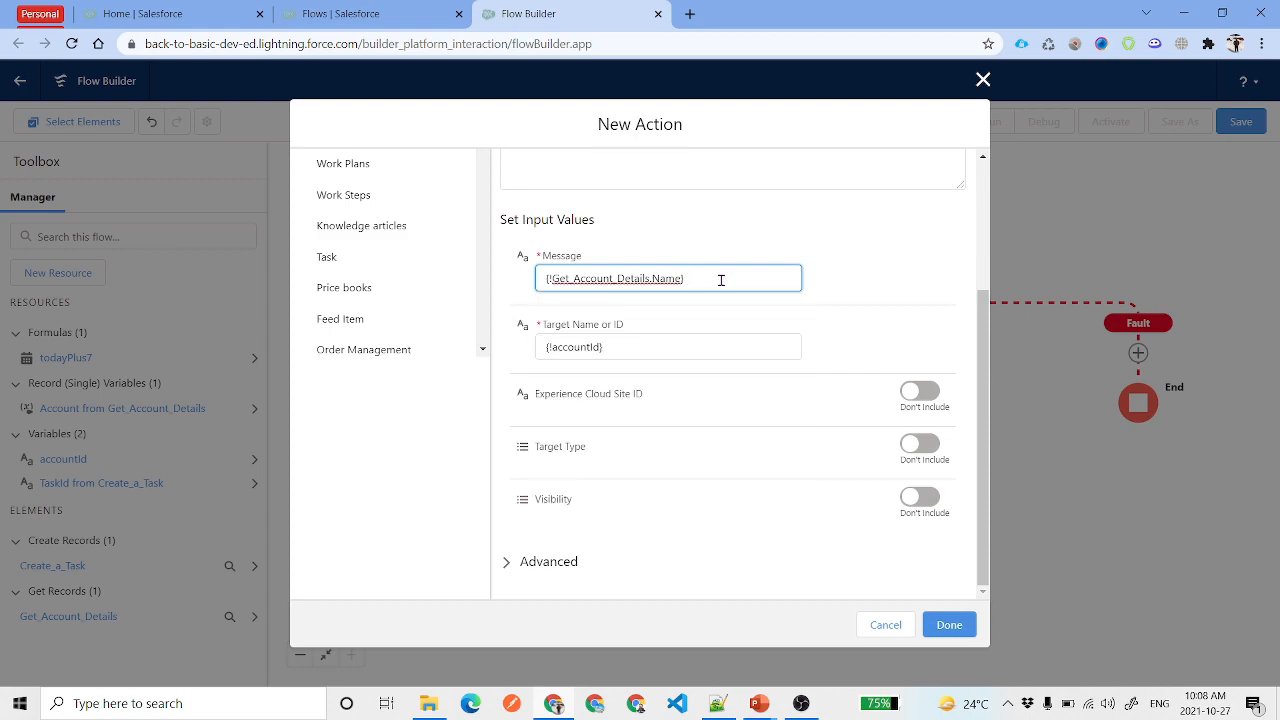
# Paste the Message reference into a new Notepad++ tab as a scratch note
pyautogui.hotkey('ctrl', 'a')
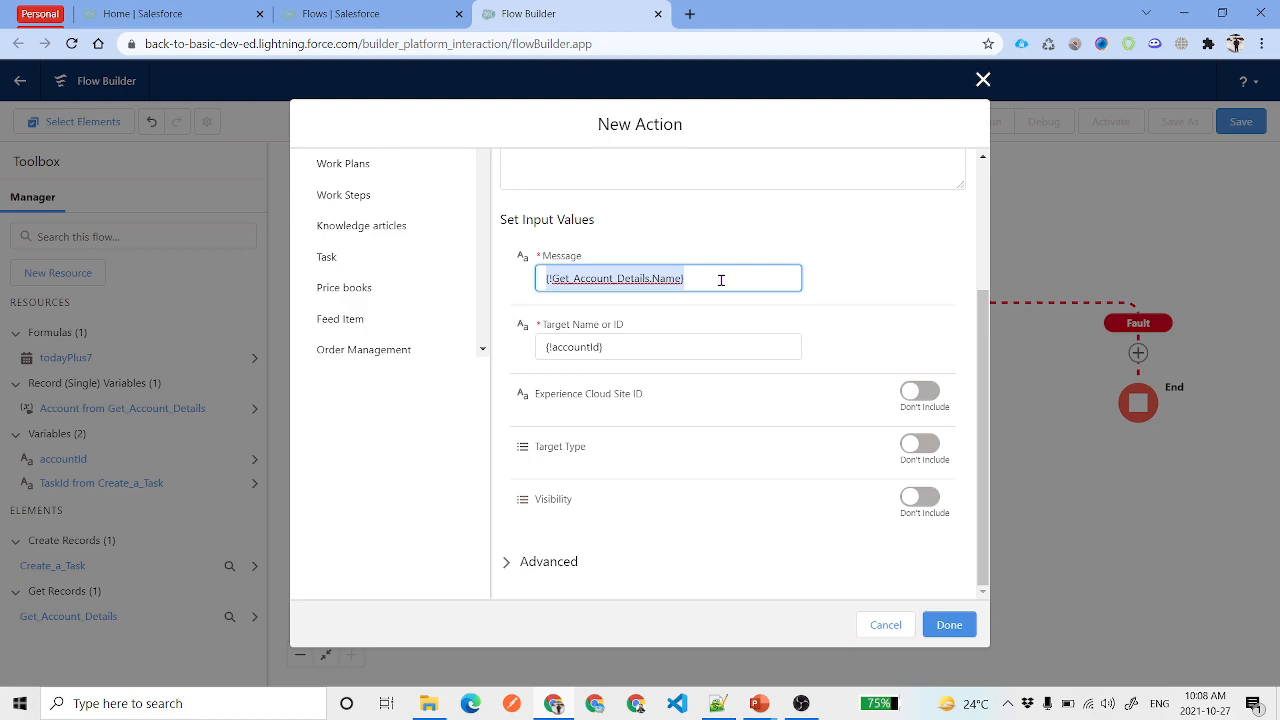
pyautogui.click(712, 700)
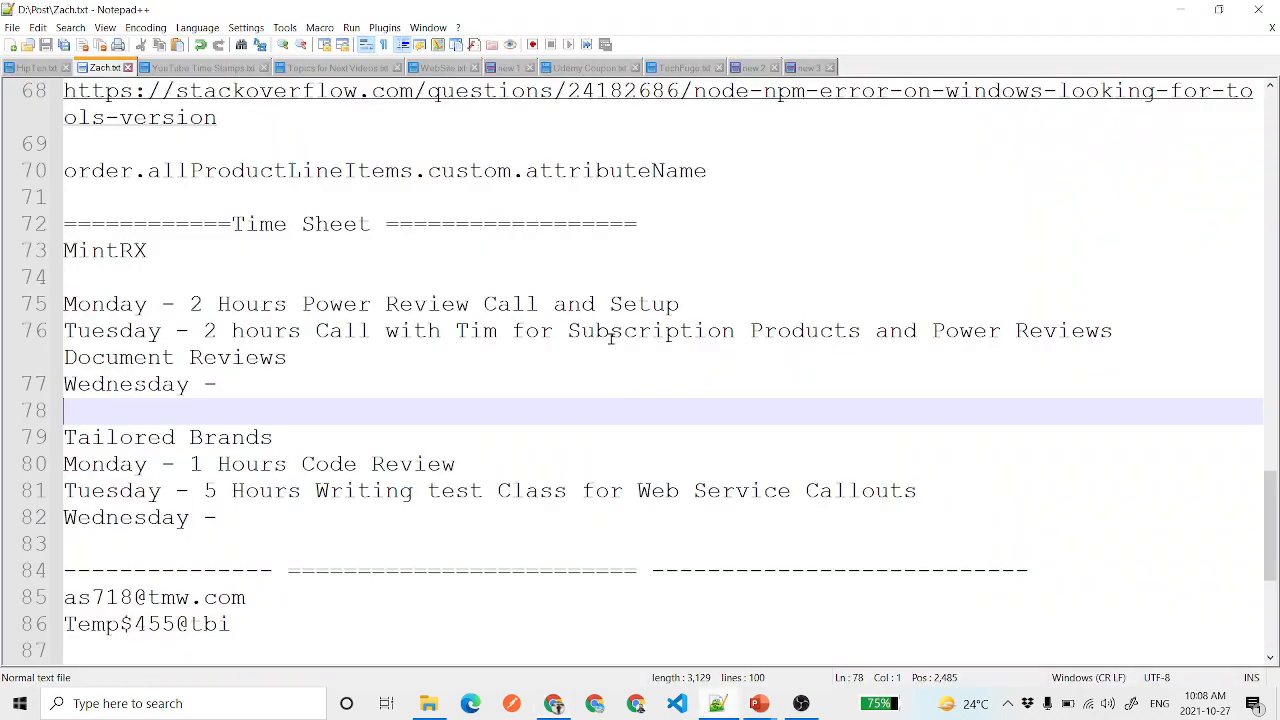
pyautogui.click(808, 67)
pyautogui.doubleClick(869, 72)
pyautogui.hotkey('ctrl', 'v')
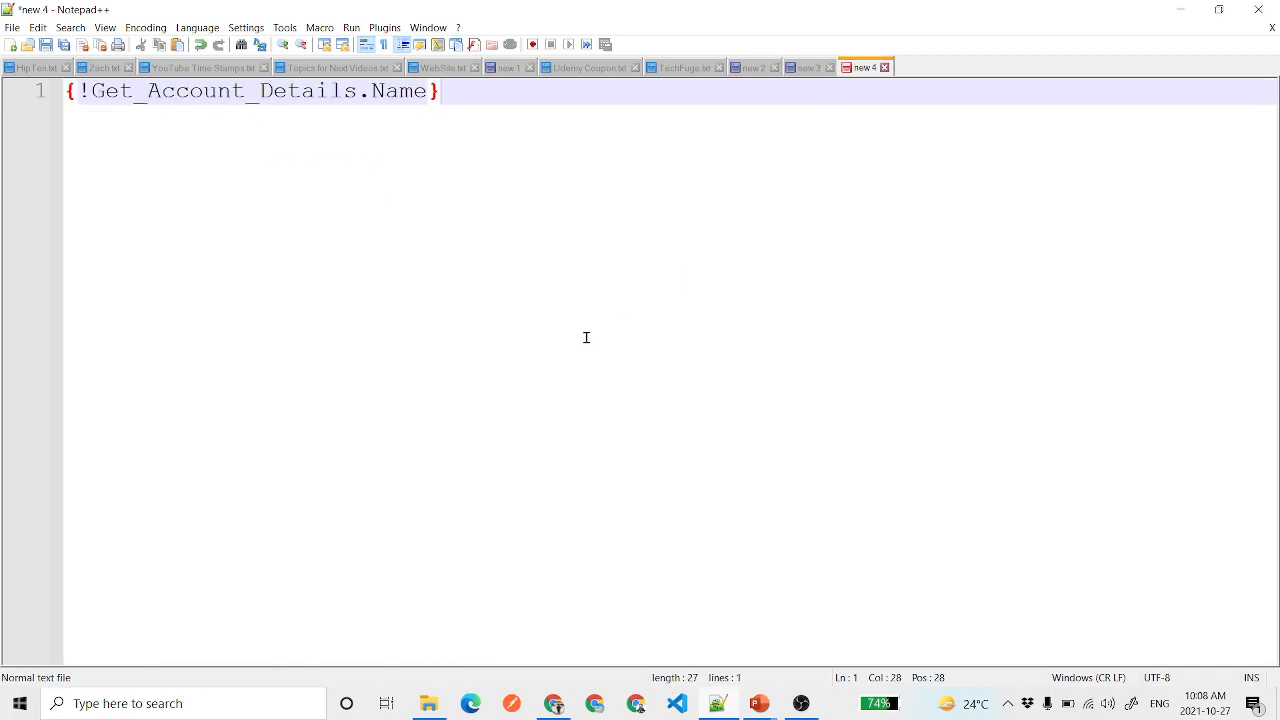
pyautogui.press('Return')
pyautogui.press('Return')
pyautogui.hotkey('alt', 'Tab')
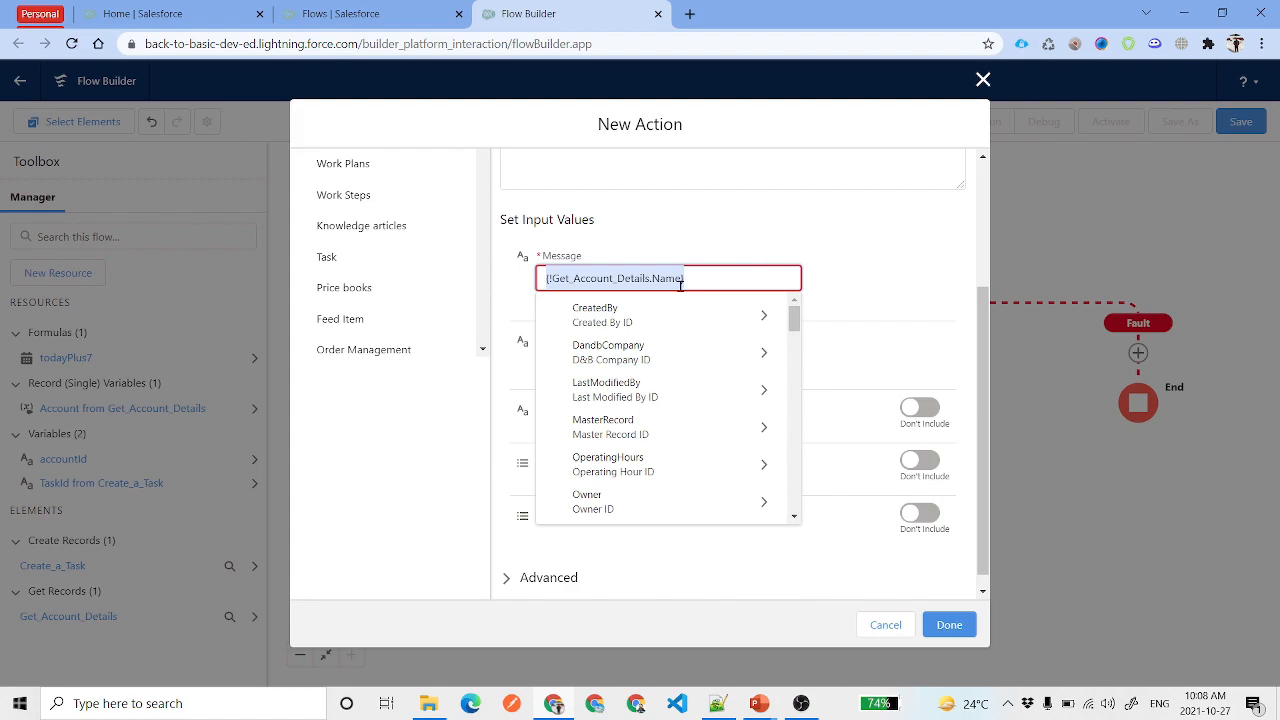
# Change the Message to {!Get_Account_Details.CreatedDate} and paste it on line 3 of the note
pyautogui.doubleClick(673, 280)
pyautogui.hotkey('ctrl', 'v')
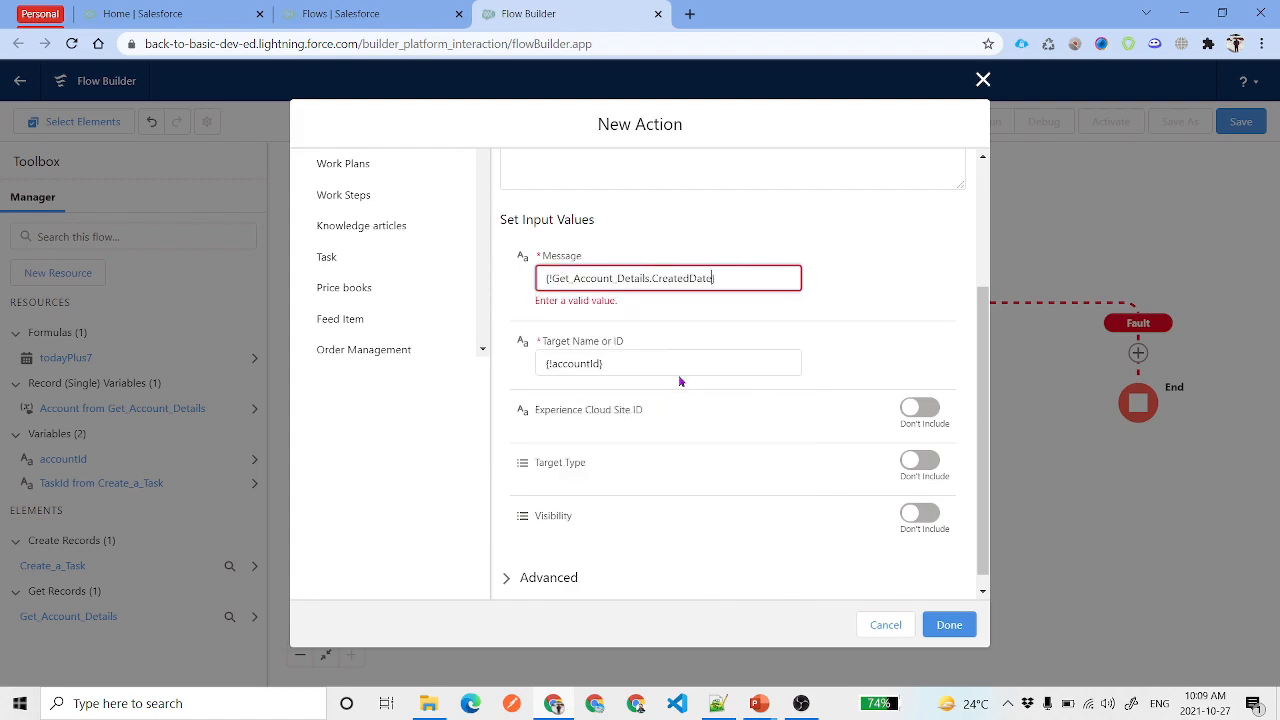
pyautogui.click(752, 275)
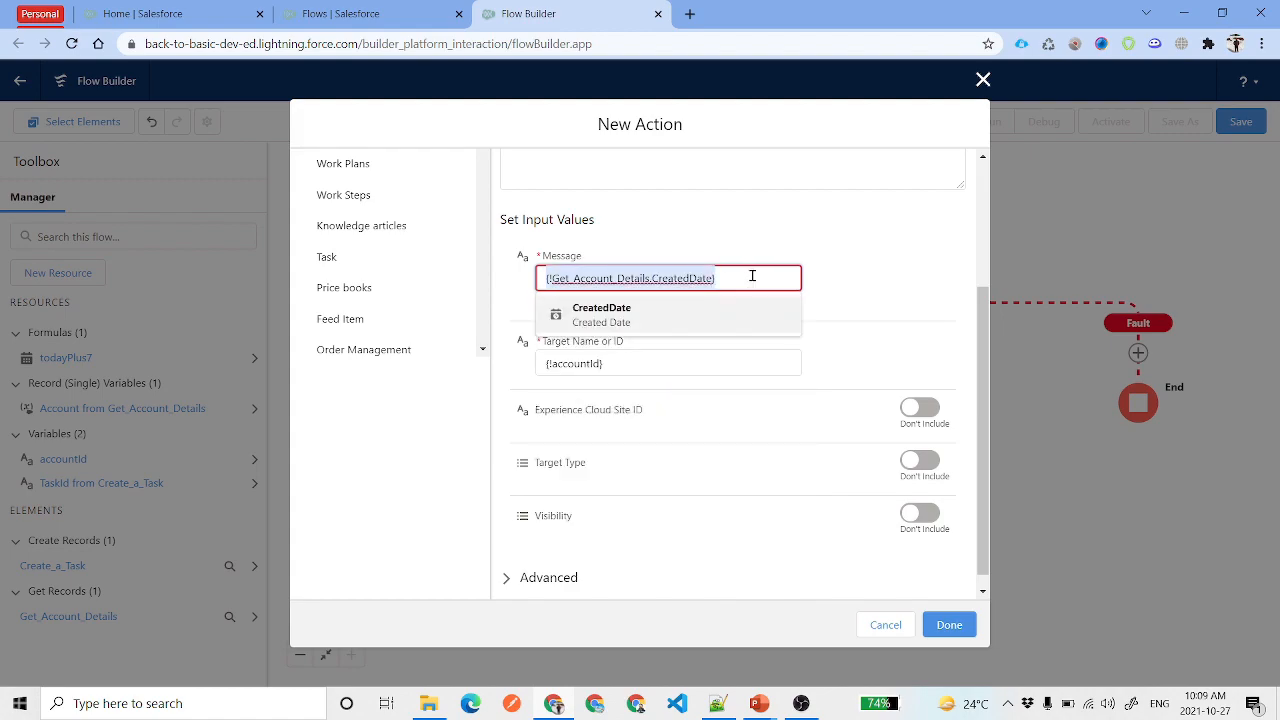
pyautogui.hotkey('alt', 'Tab')
pyautogui.hotkey('ctrl', 'v')
pyautogui.hotkey('alt', 'Tab')
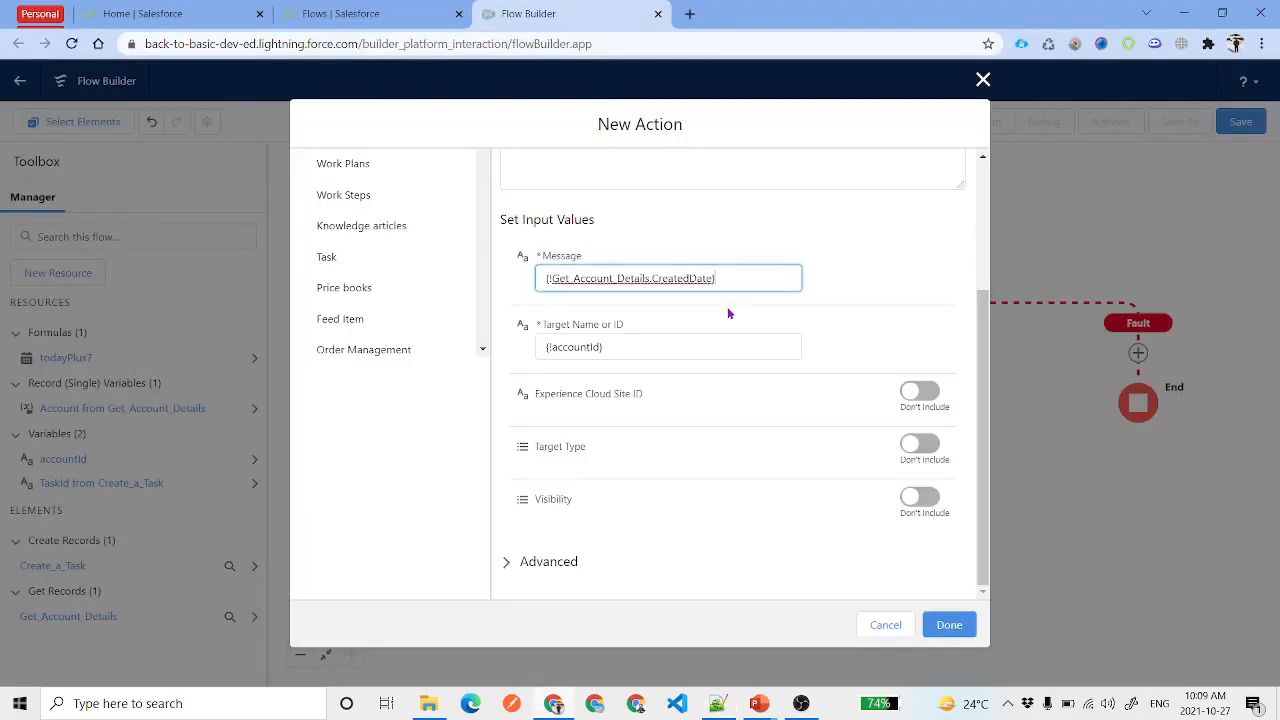
# Change the Message reference to {!Get_Account_Details.CreatedBy.Name} and select it for copying
pyautogui.doubleClick(686, 278)
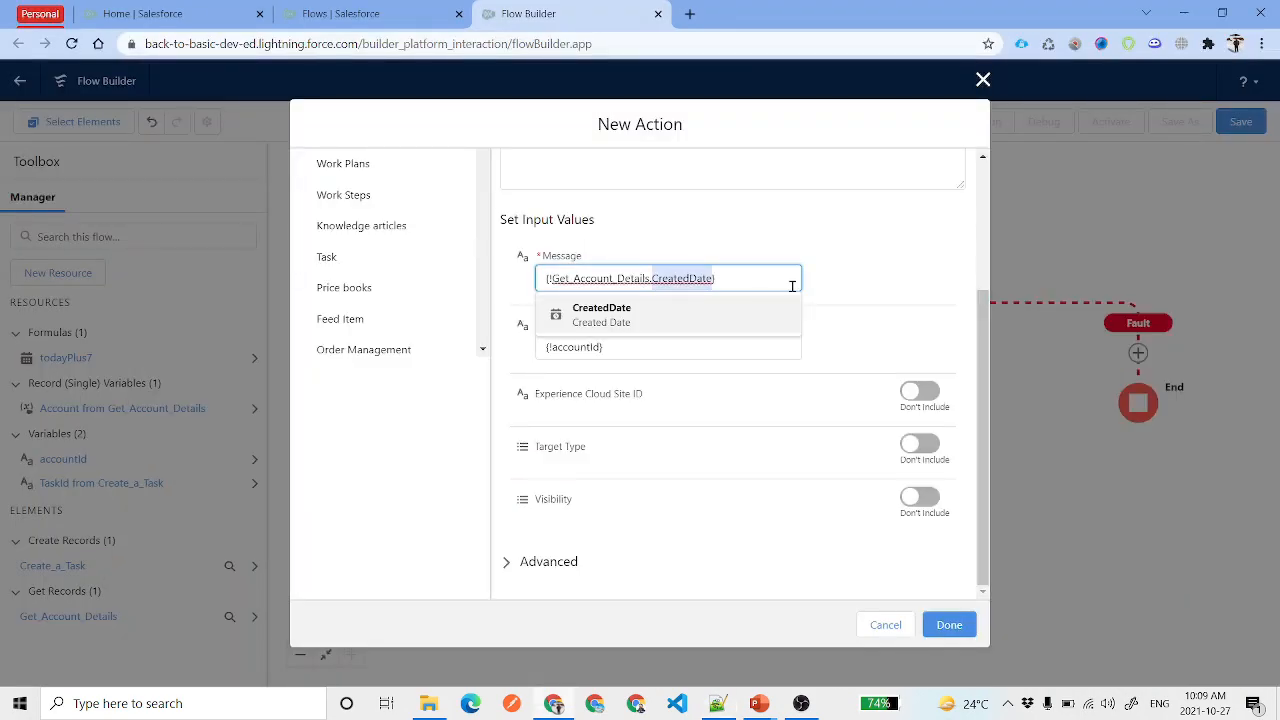
pyautogui.write('Cre')
pyautogui.click(668, 324)
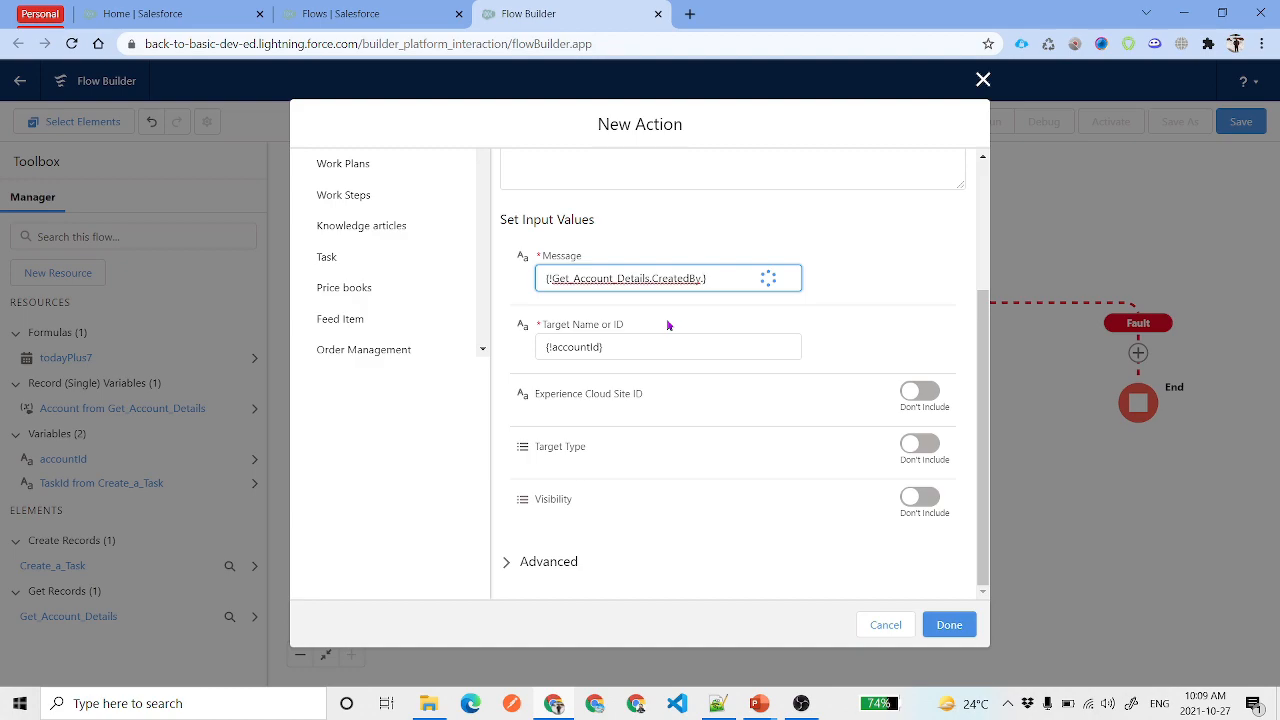
pyautogui.write('Name')
pyautogui.click(642, 455)
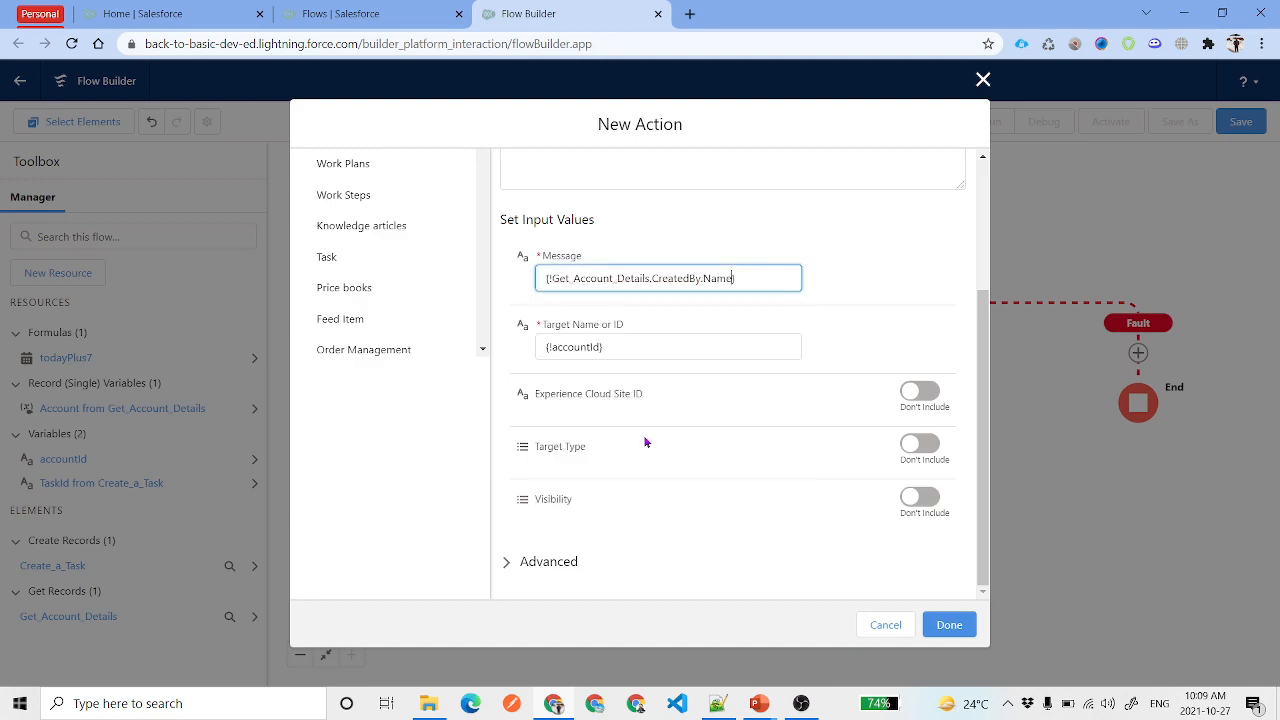
pyautogui.tripleClick(760, 277)
pyautogui.hotkey('alt', 'Tab')
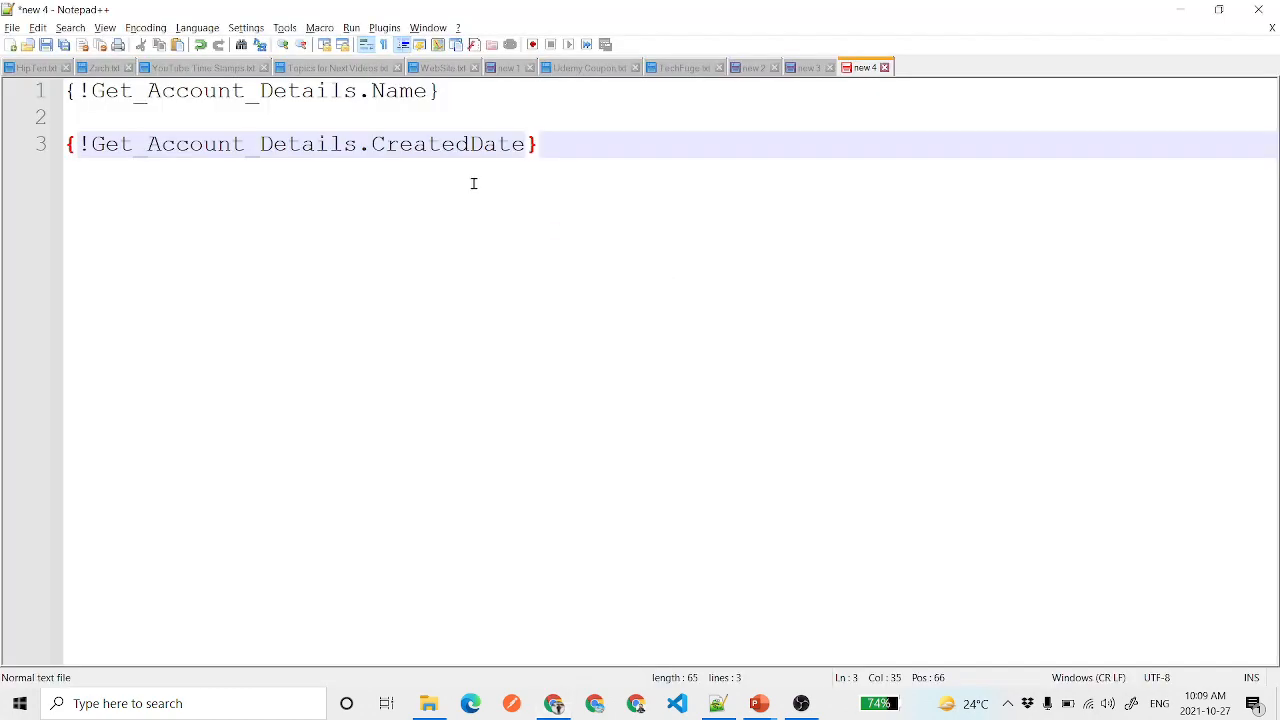
# Paste the CreatedBy.Name reference and add the words 'The account' and 'has been created by'
pyautogui.press('Return')
pyautogui.press('Return')
pyautogui.hotkey('ctrl', 'v')
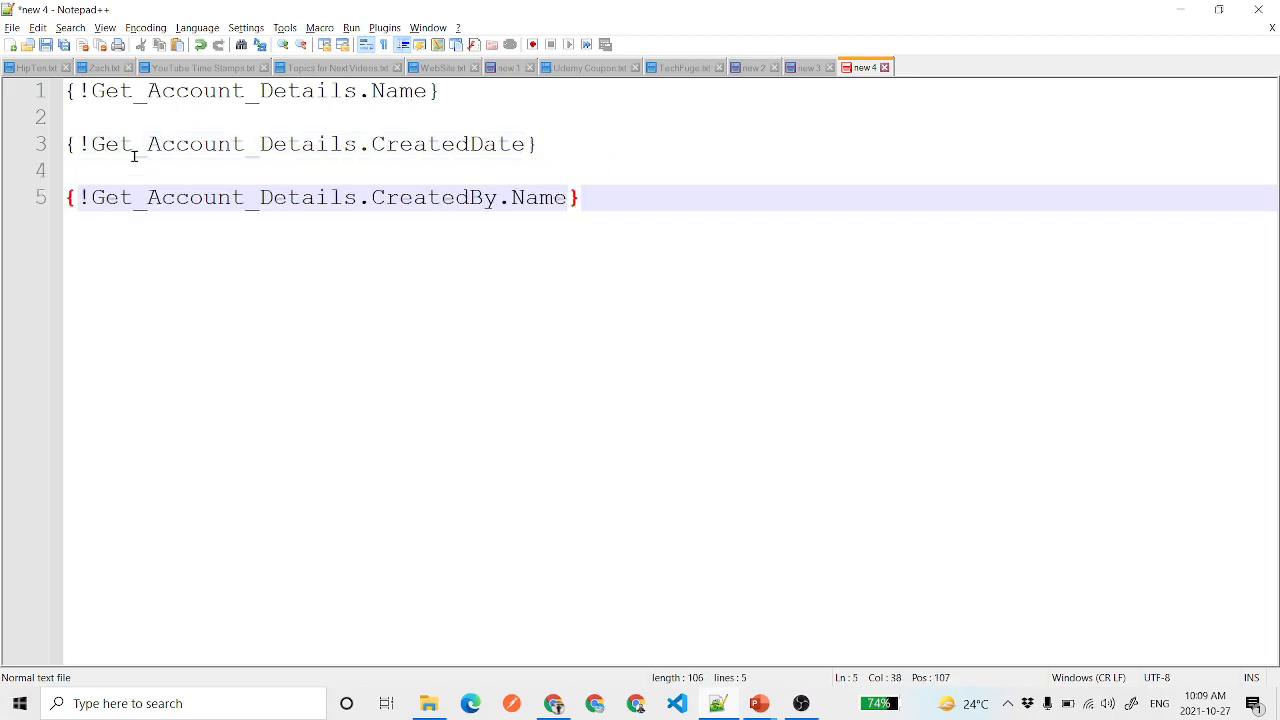
pyautogui.click(67, 93)
pyautogui.write('The account')
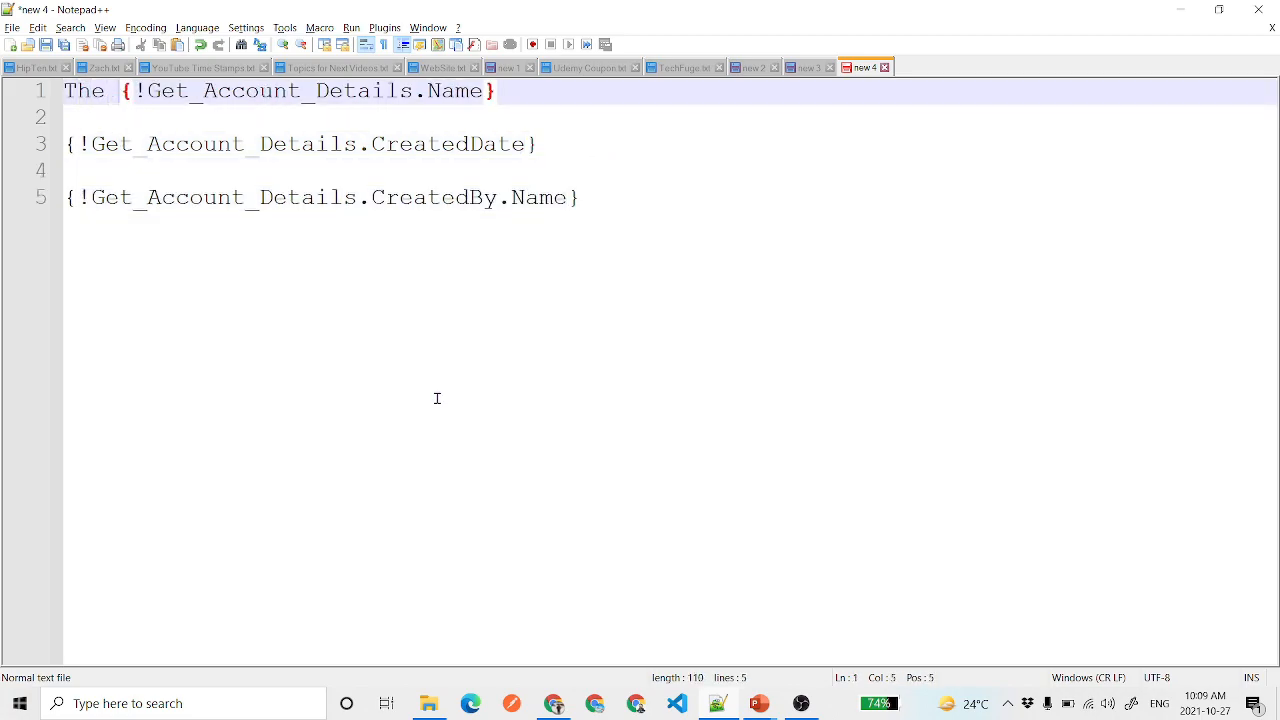
pyautogui.click(66, 145)
pyautogui.press('BackSpace')
pyautogui.press('BackSpace')
pyautogui.write('has been created ')
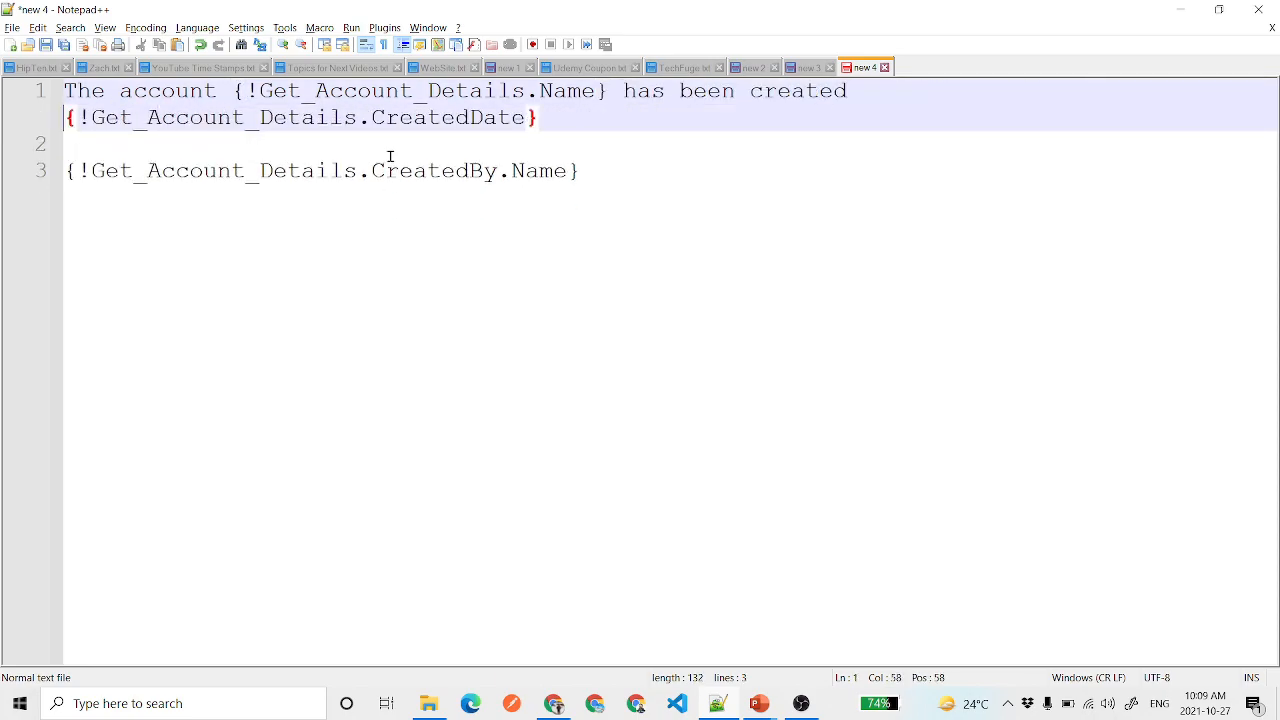
pyautogui.write('by')
# Move the CreatedBy.Name reference after 'by', add 'on', and select the finished sentence
pyautogui.moveTo(576, 170); pyautogui.dragTo(66, 172)
pyautogui.hotkey('ctrl', 'x')
pyautogui.press('BackSpace')
pyautogui.press('BackSpace')
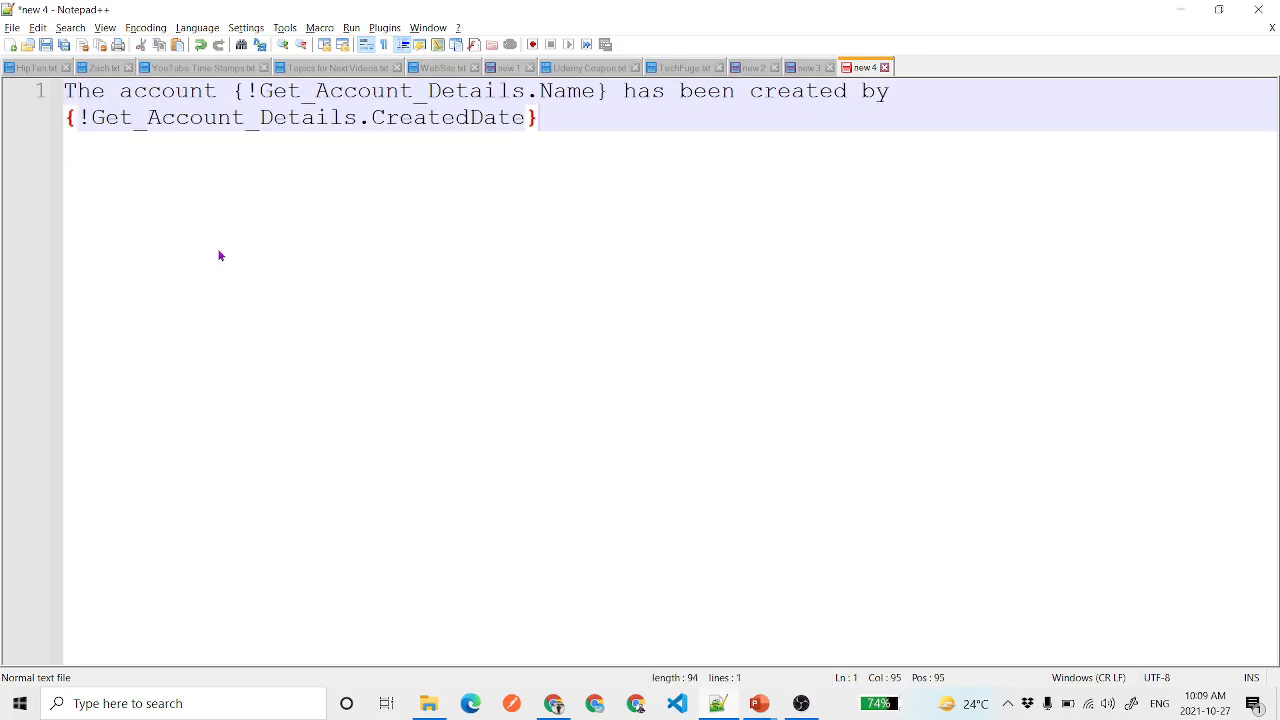
pyautogui.click(920, 91)
pyautogui.hotkey('ctrl', 'v')
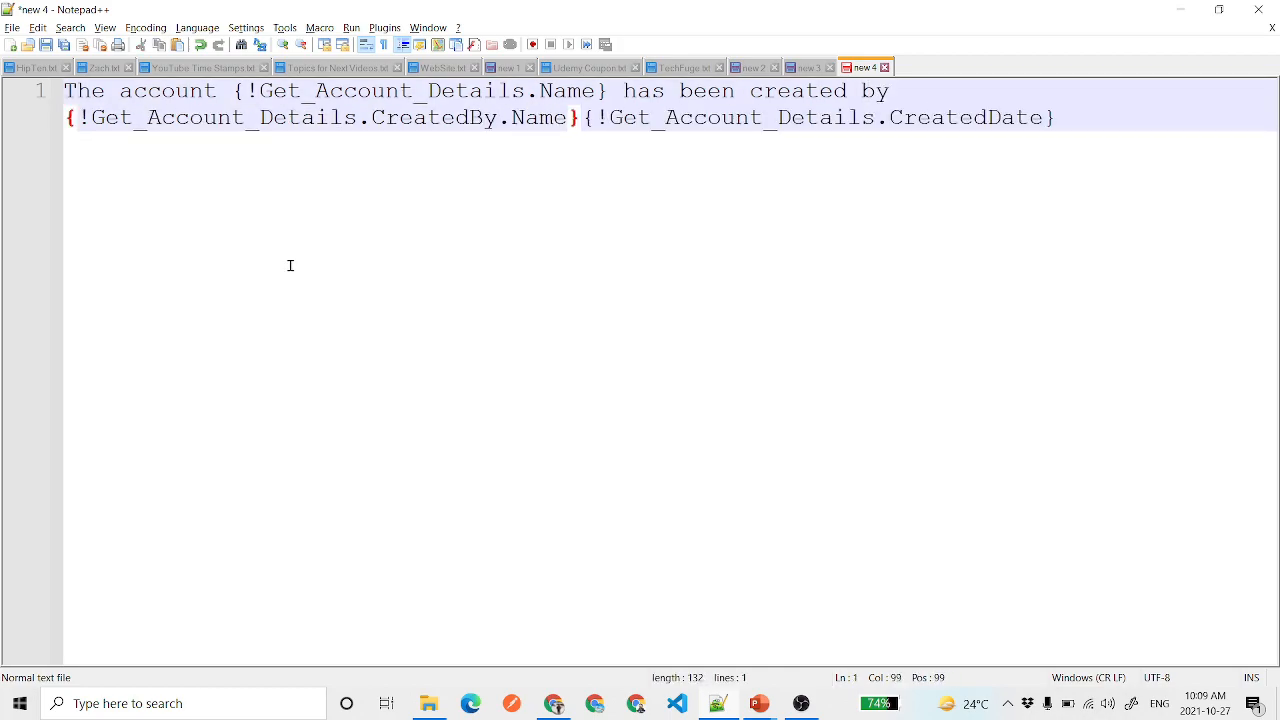
pyautogui.write('on')
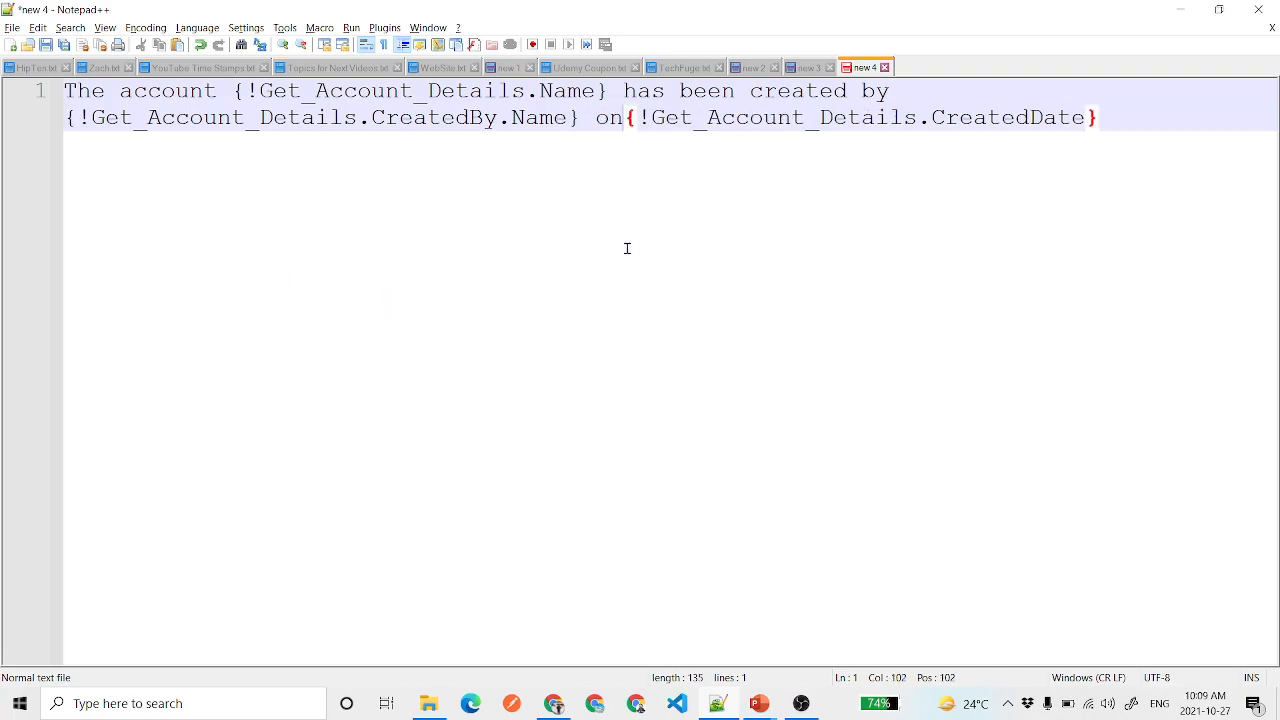
pyautogui.moveTo(1120, 118); pyautogui.dragTo(64, 90)
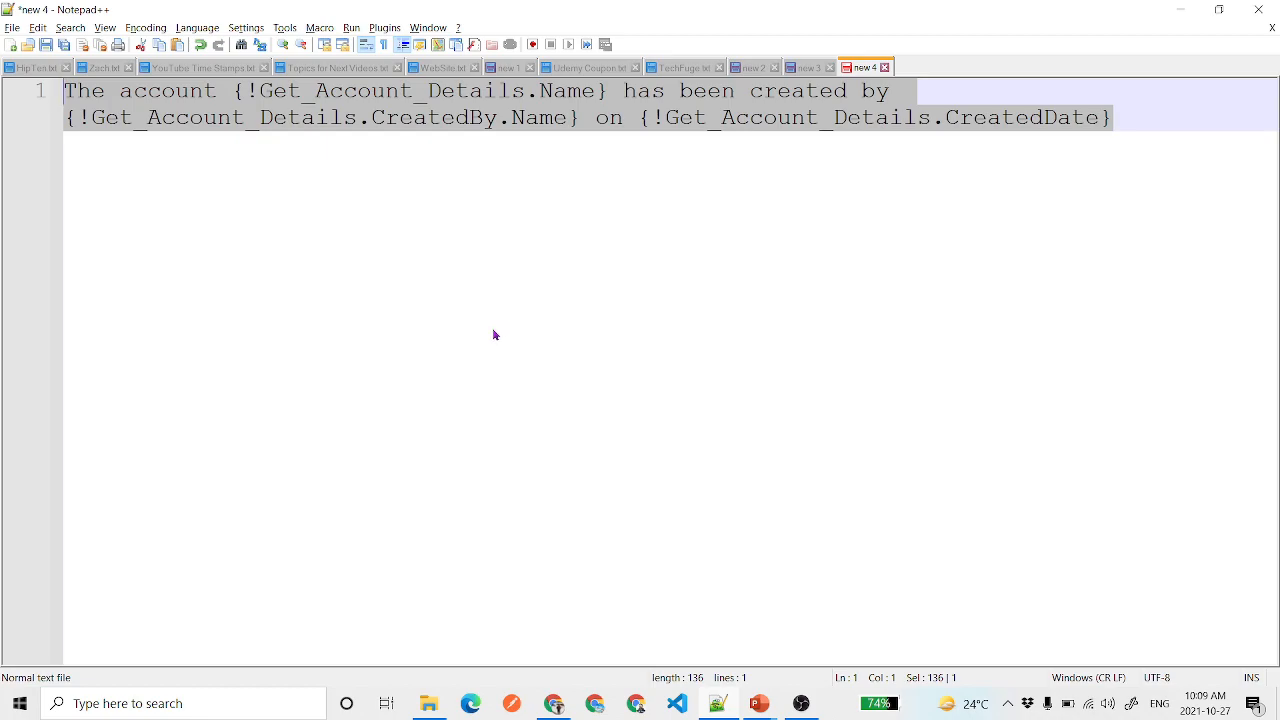
pyautogui.hotkey('alt', 'Tab')
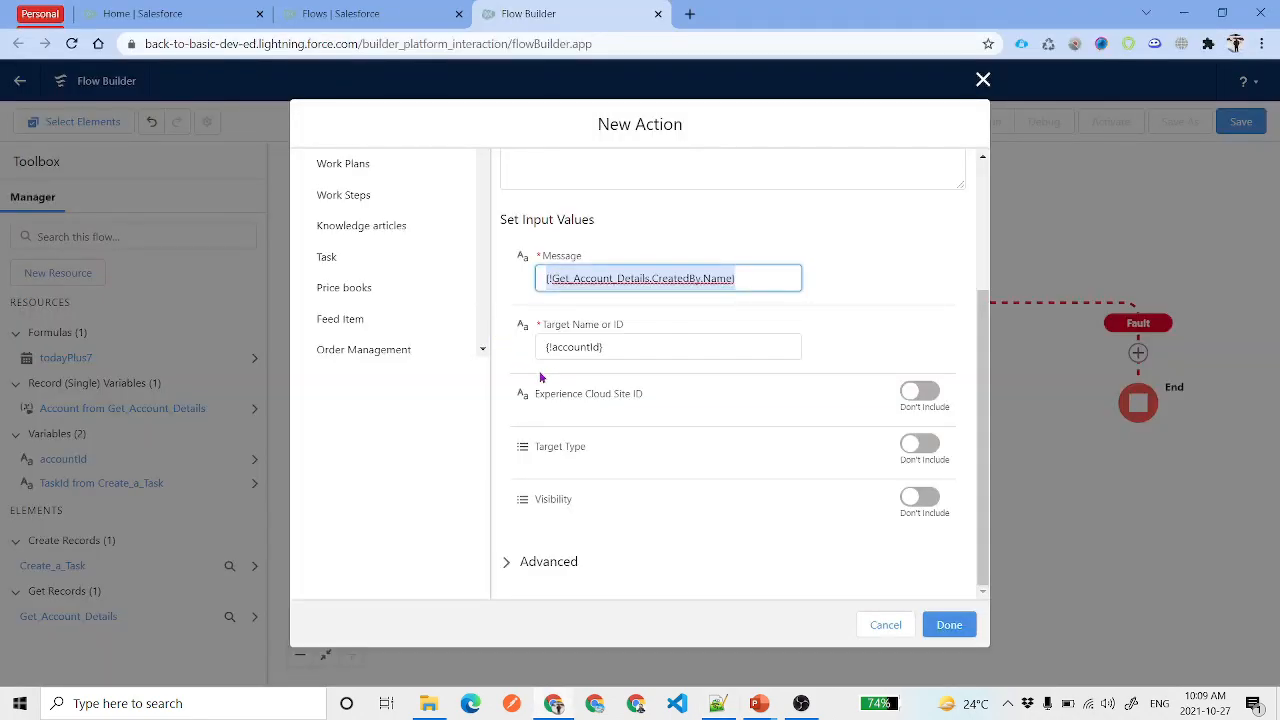
# Use the composed sentence as the Message, add the Post to Chatter action, and give it a fault path
pyautogui.hotkey('ctrl', 'v')
pyautogui.click(897, 293)
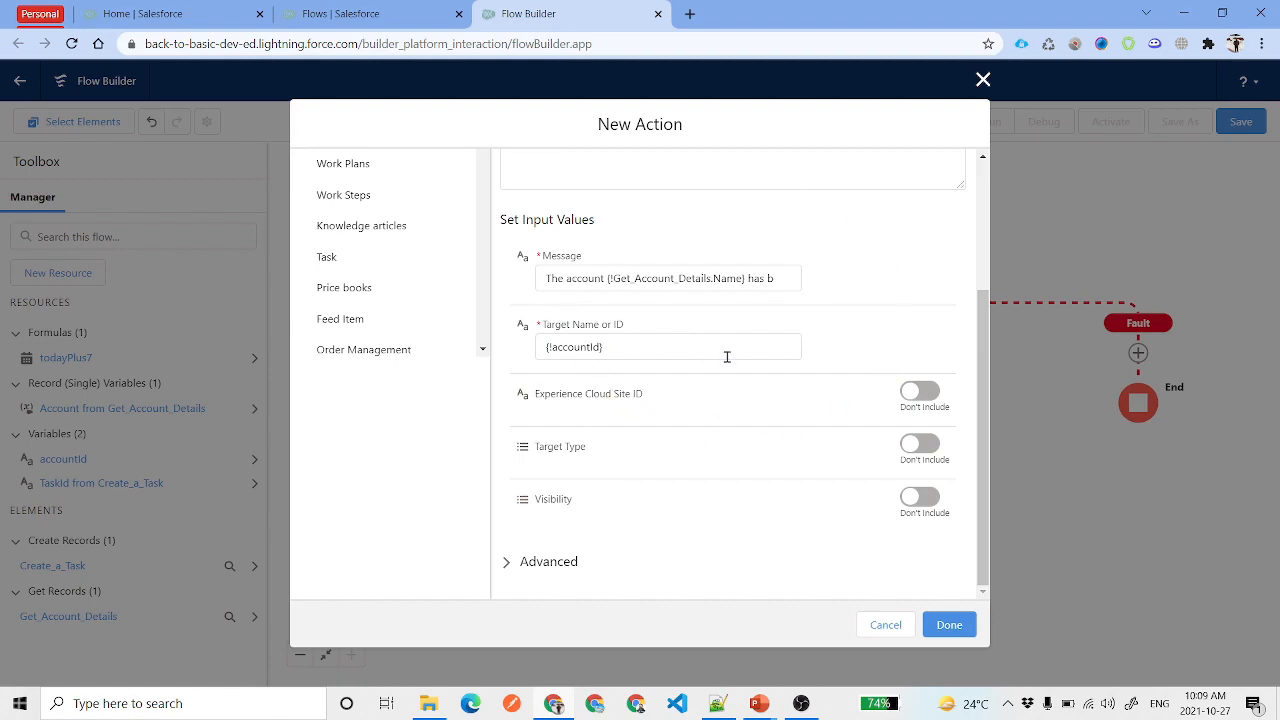
pyautogui.click(949, 624)
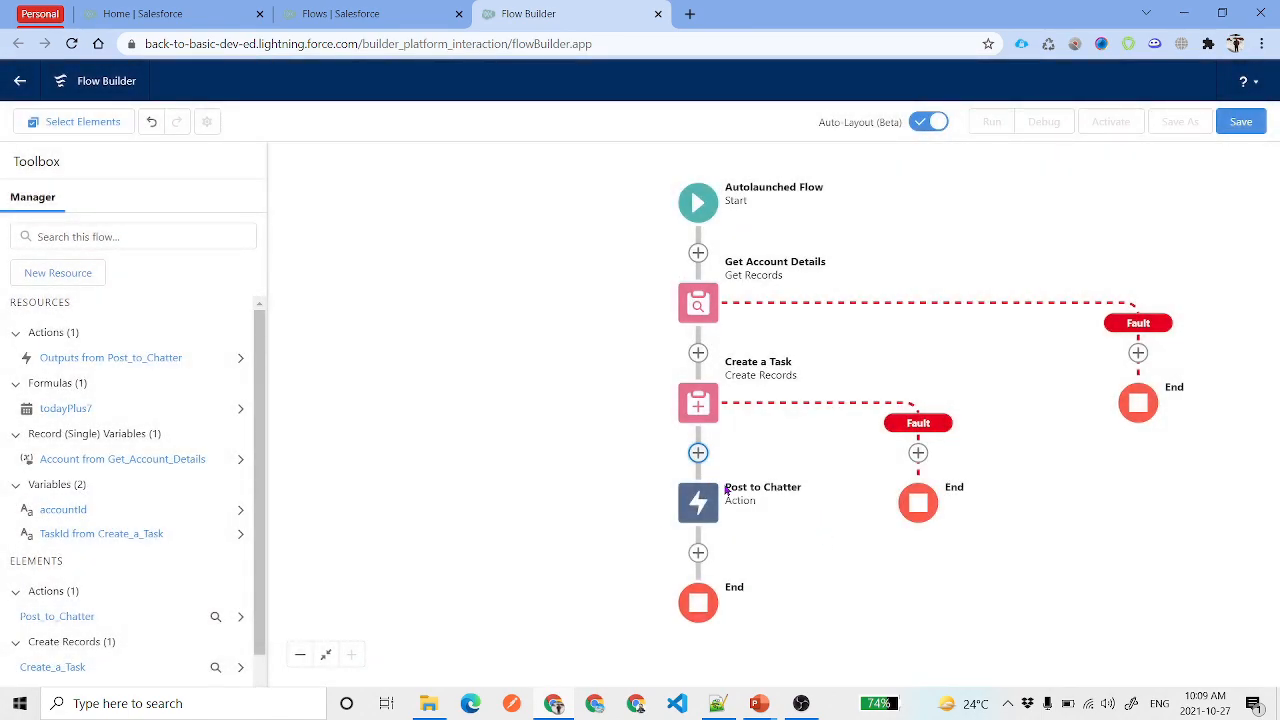
pyautogui.click(700, 503)
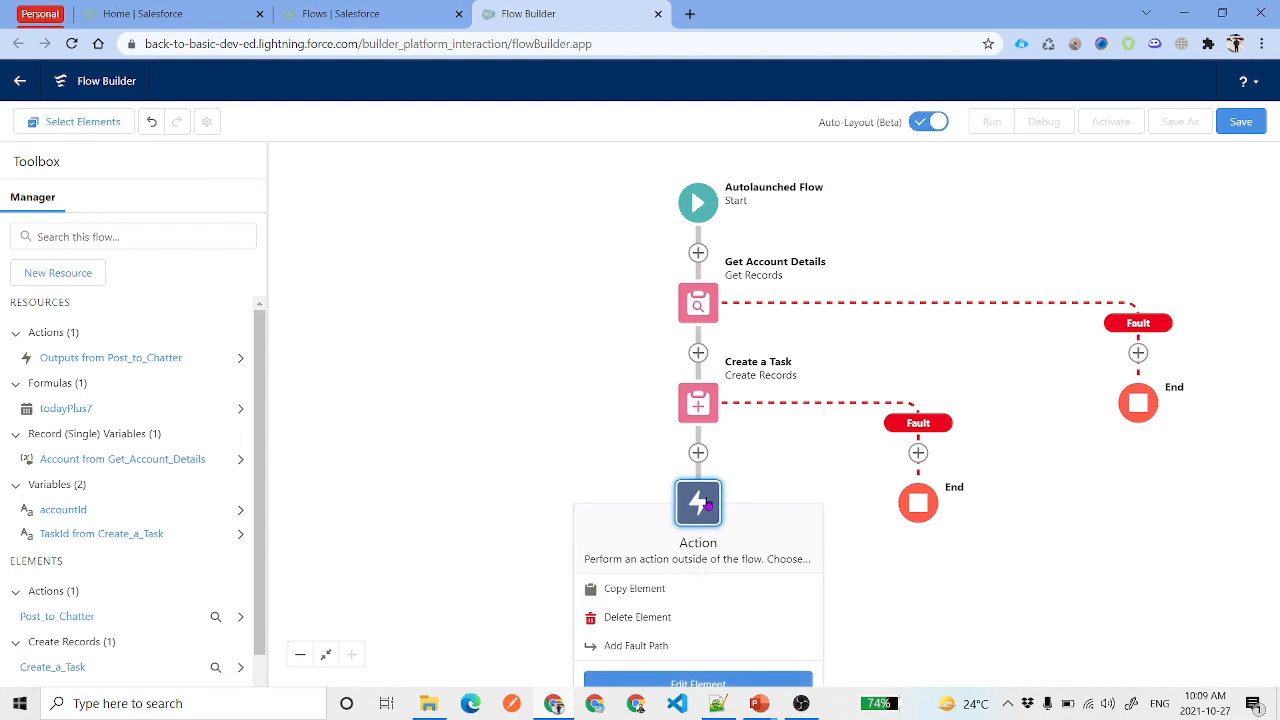
pyautogui.click(636, 645)
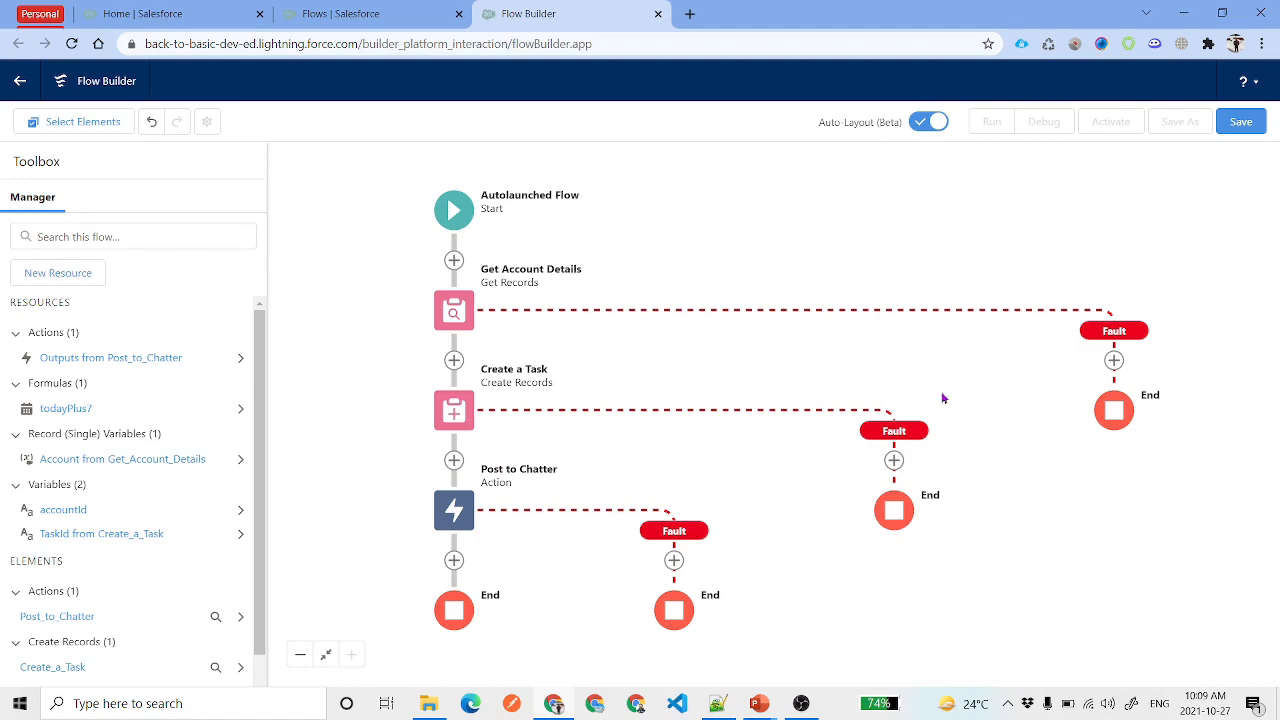
# Browse the Get Account Details fault path's element list without adding anything, then start saving the flow
pyautogui.click(1114, 360)
pyautogui.scroll(-1, 1118, 519)
pyautogui.scroll(-2, 1125, 518)
pyautogui.scroll(5, 1115, 470)
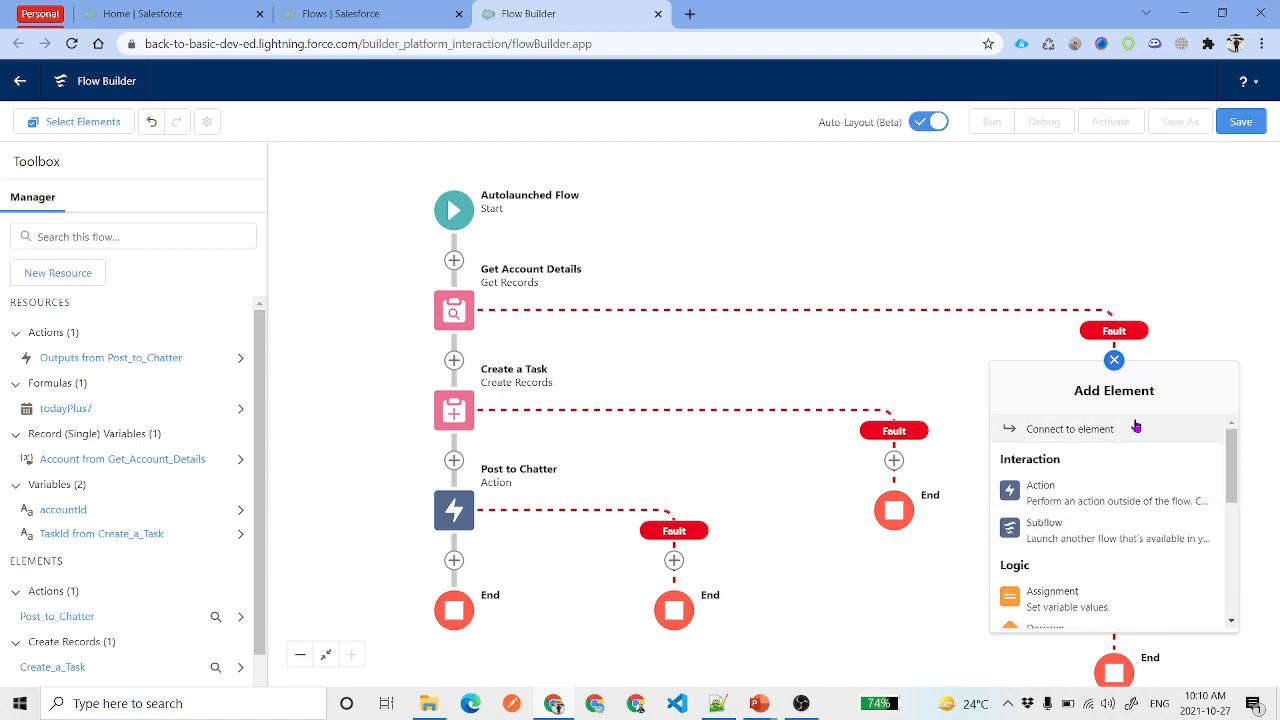
pyautogui.click(1114, 360)
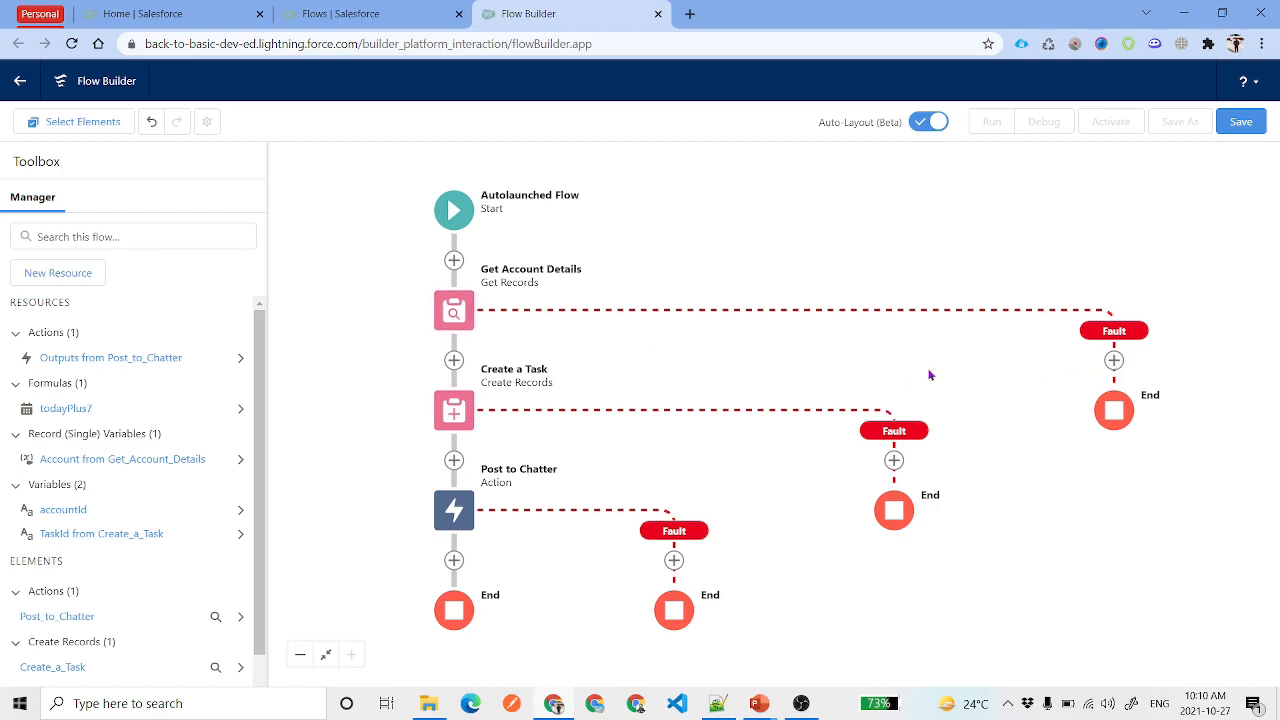
pyautogui.click(1114, 361)
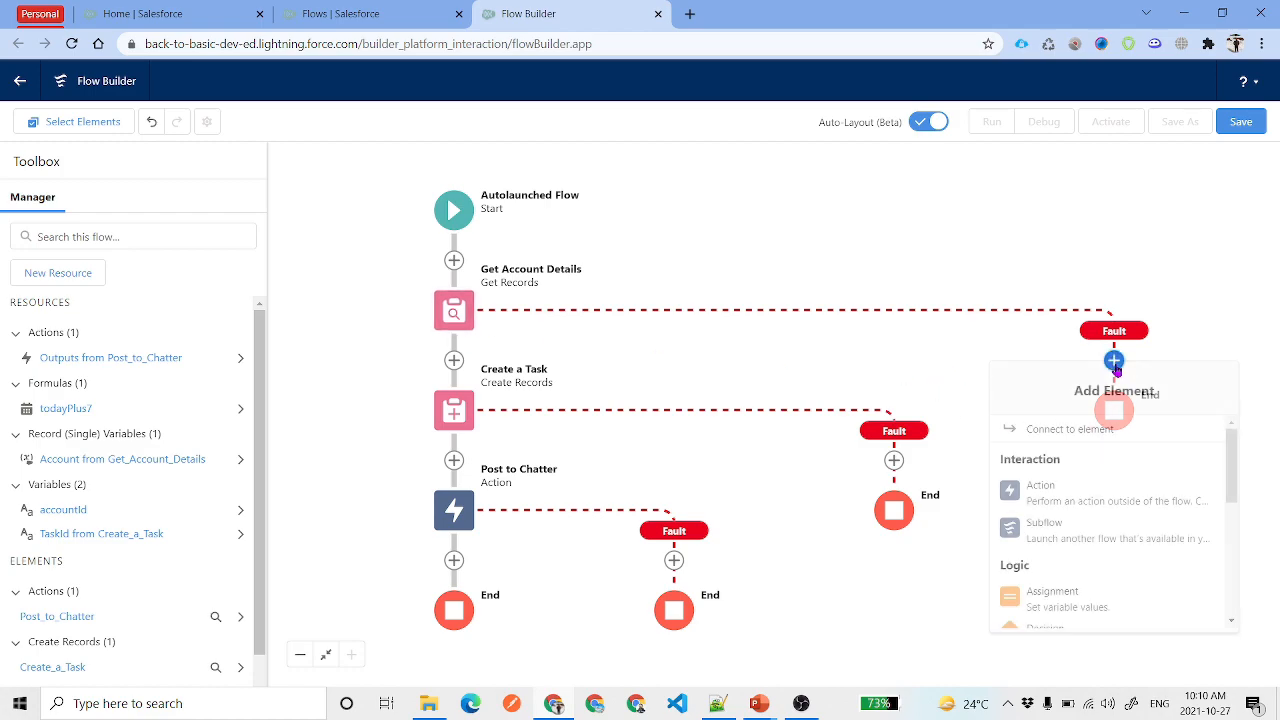
pyautogui.scroll(-5, 1130, 477)
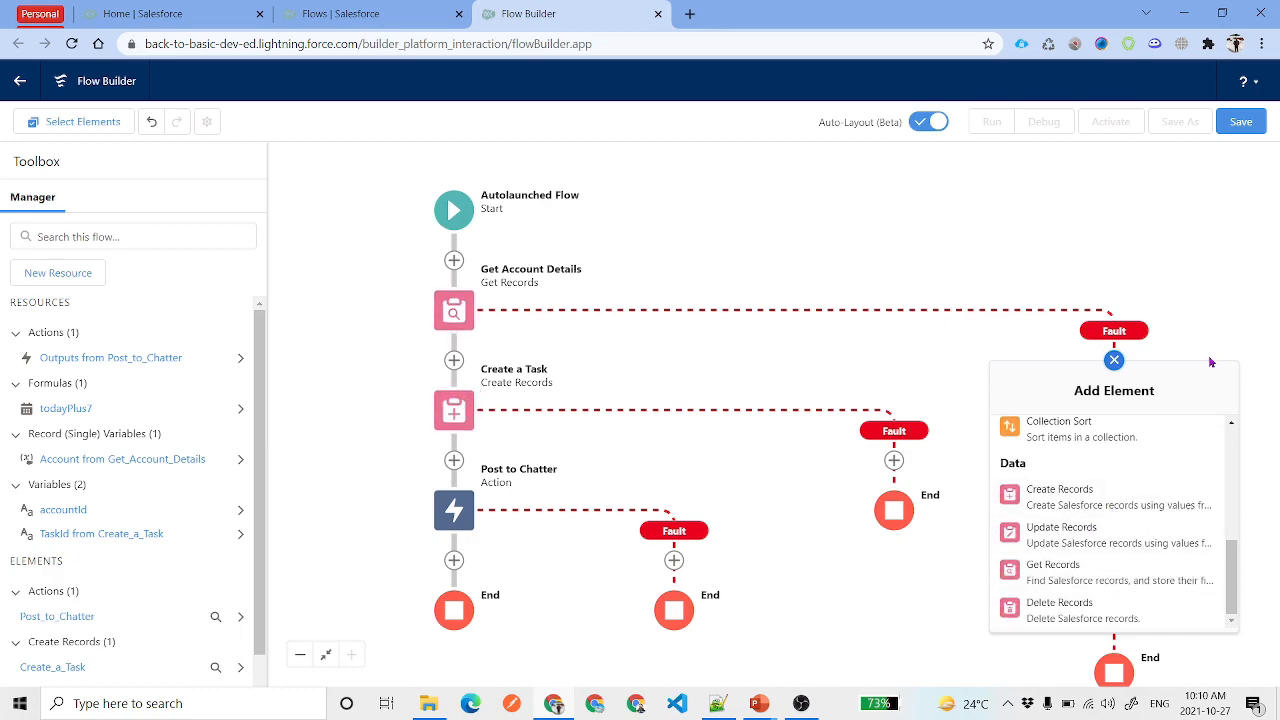
pyautogui.click(1114, 362)
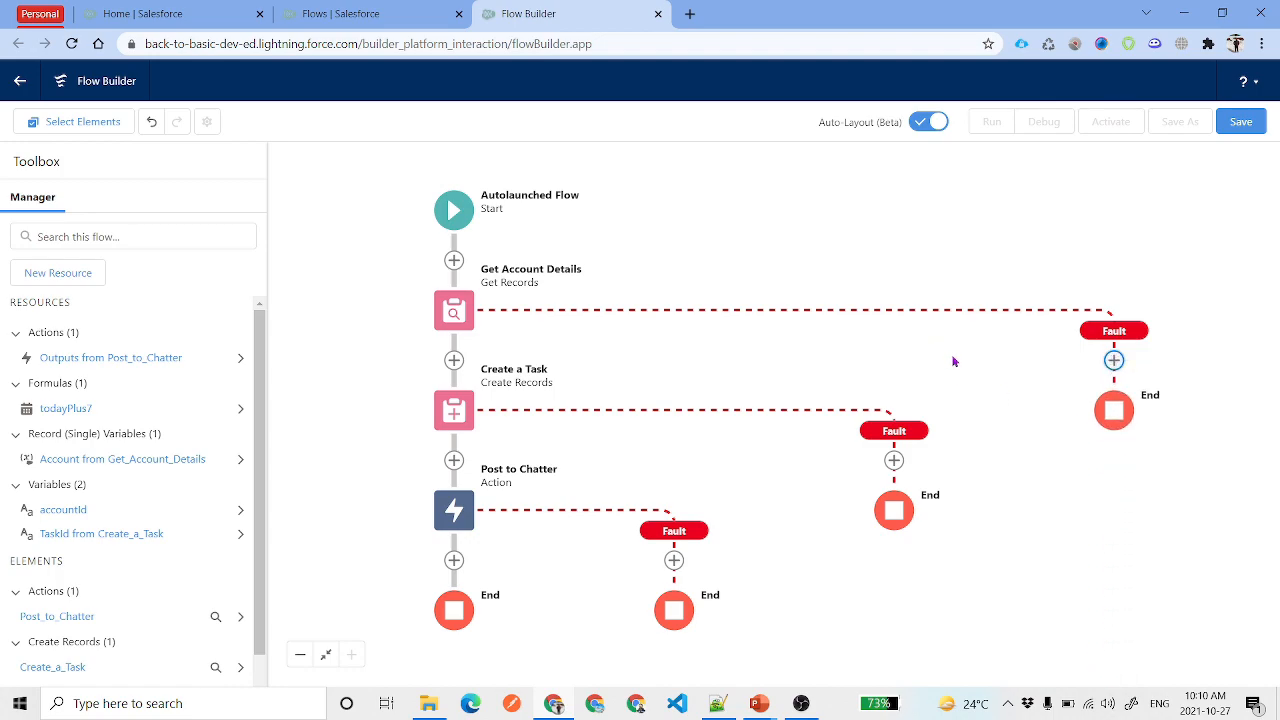
pyautogui.click(1240, 121)
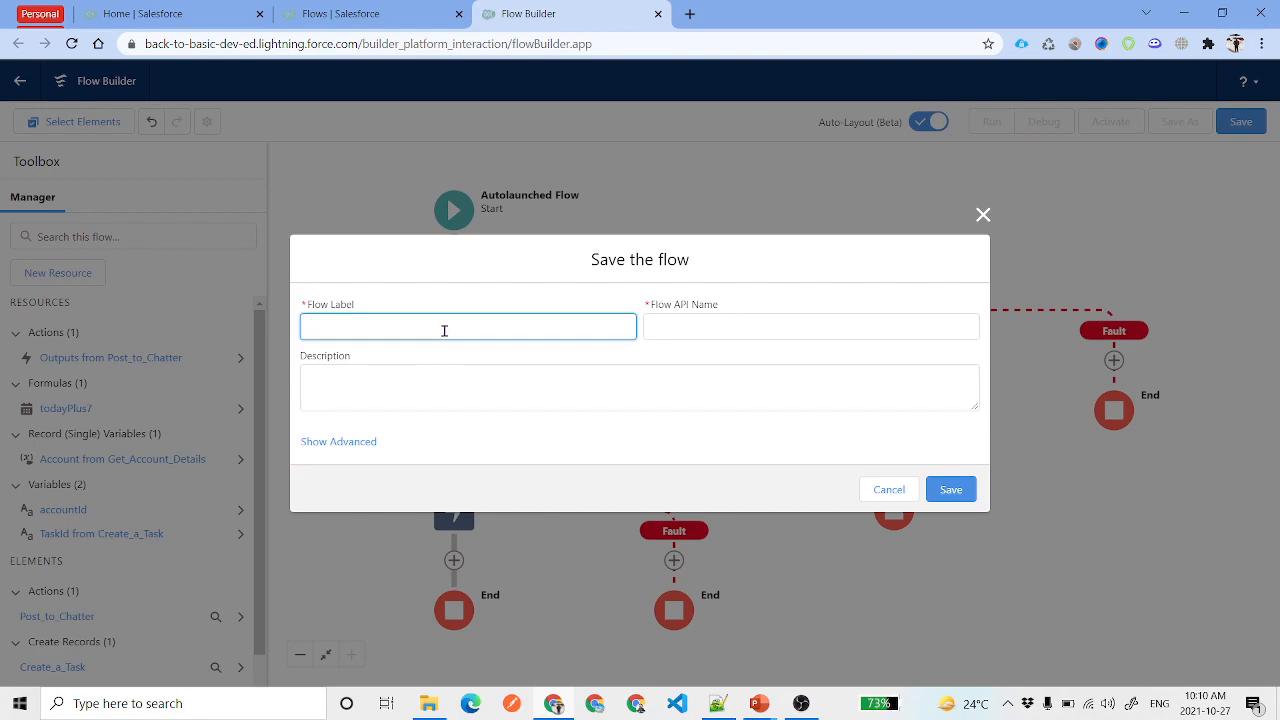
# Save the flow with label 'Create Task on Account Creation' as inactive Version 1
pyautogui.hotkey('ctrl', 'v')
pyautogui.moveTo(526, 329); pyautogui.dragTo(259, 325)
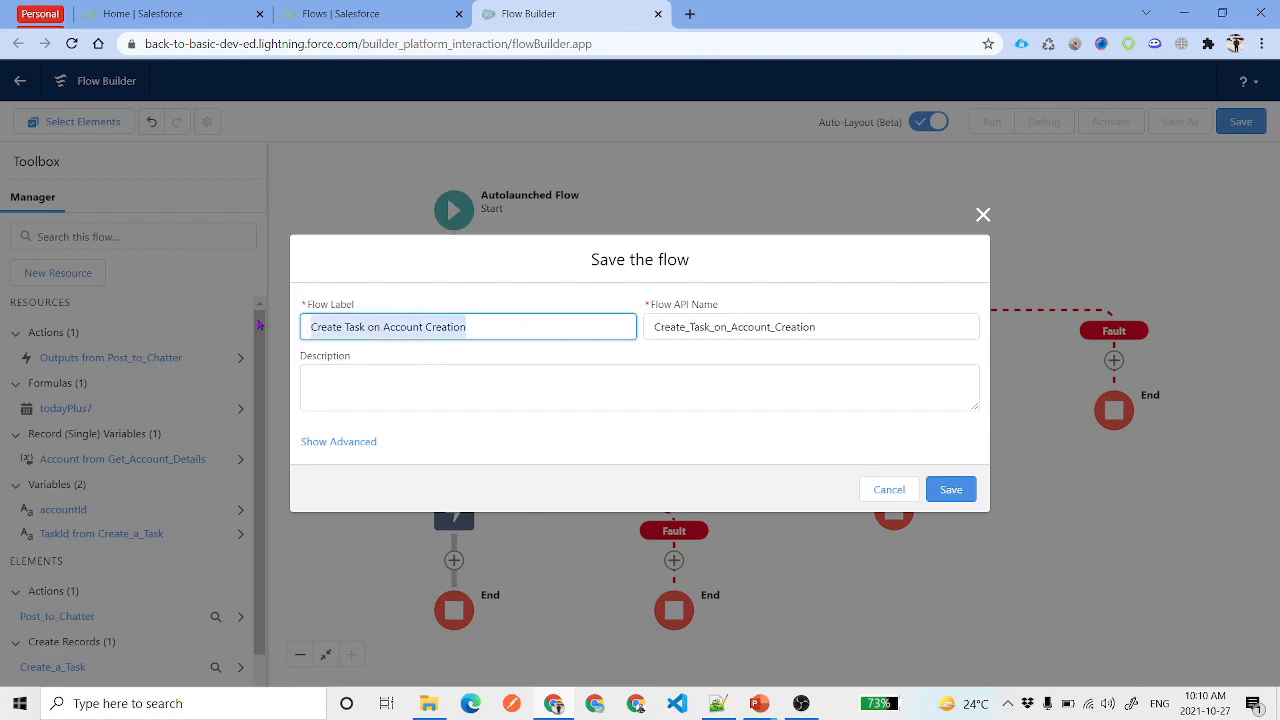
pyautogui.click(532, 328)
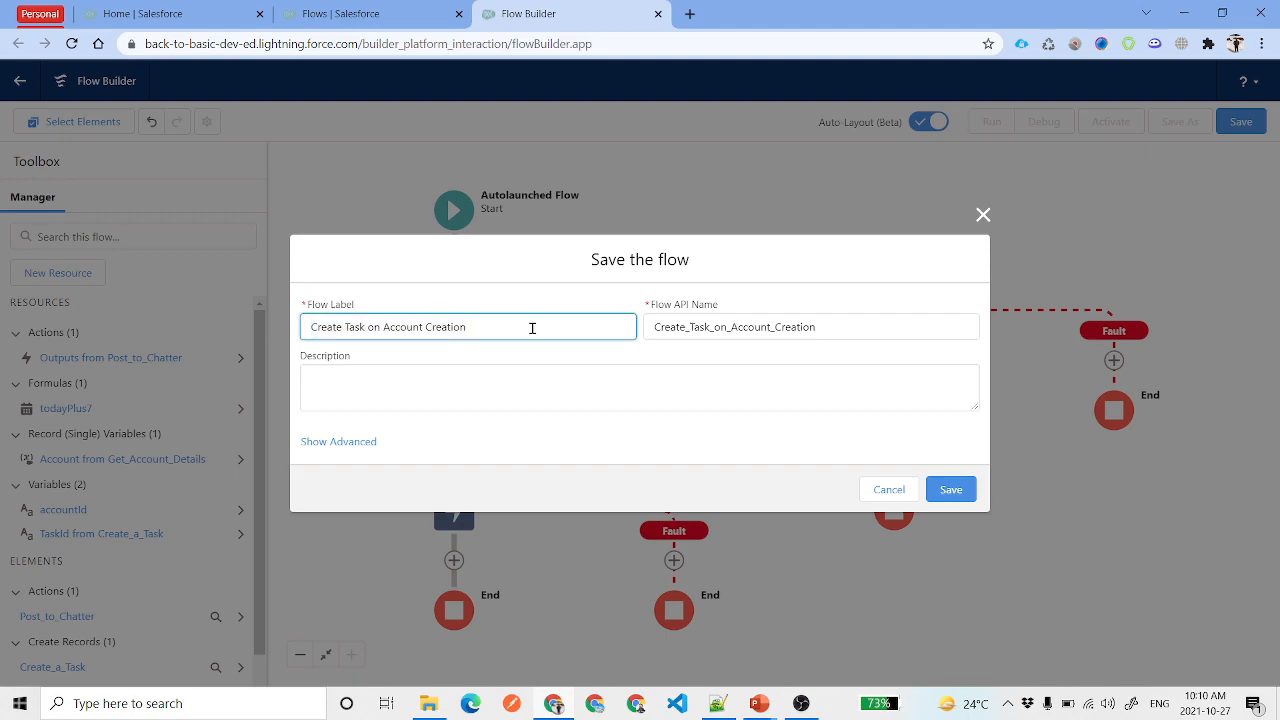
pyautogui.click(951, 490)
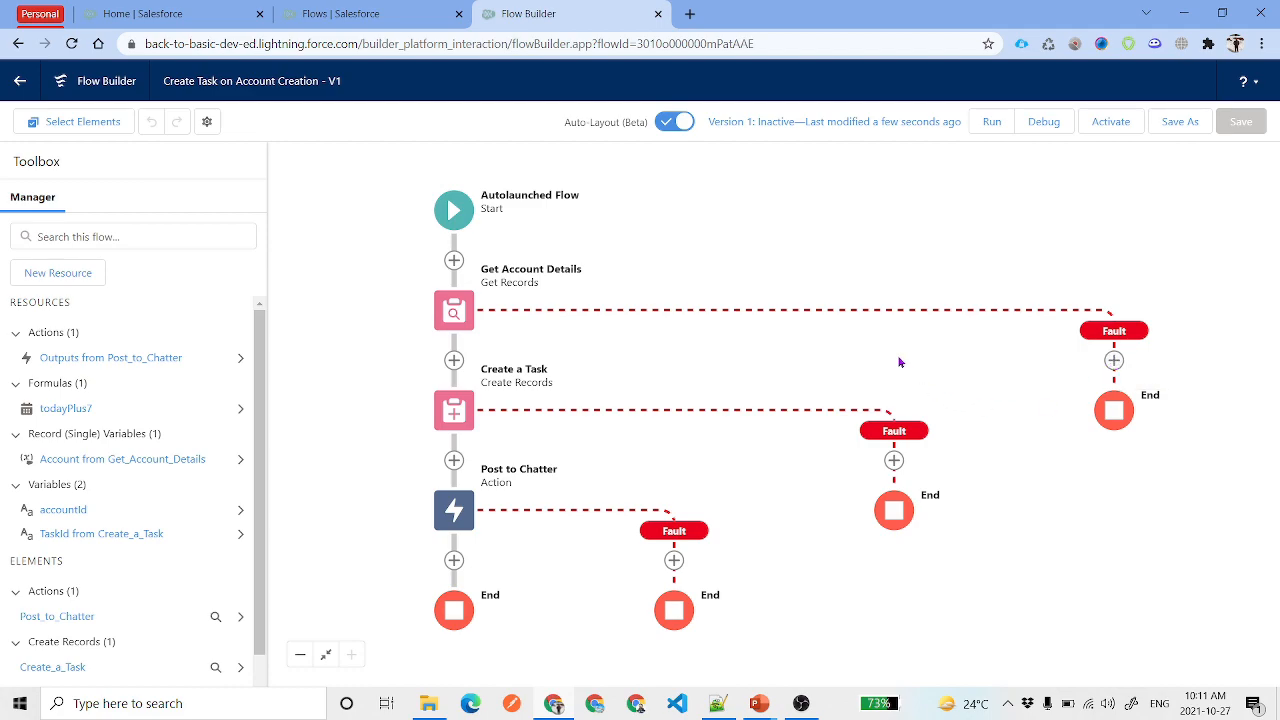
pyautogui.moveTo(900, 363); pyautogui.dragTo(912, 365)
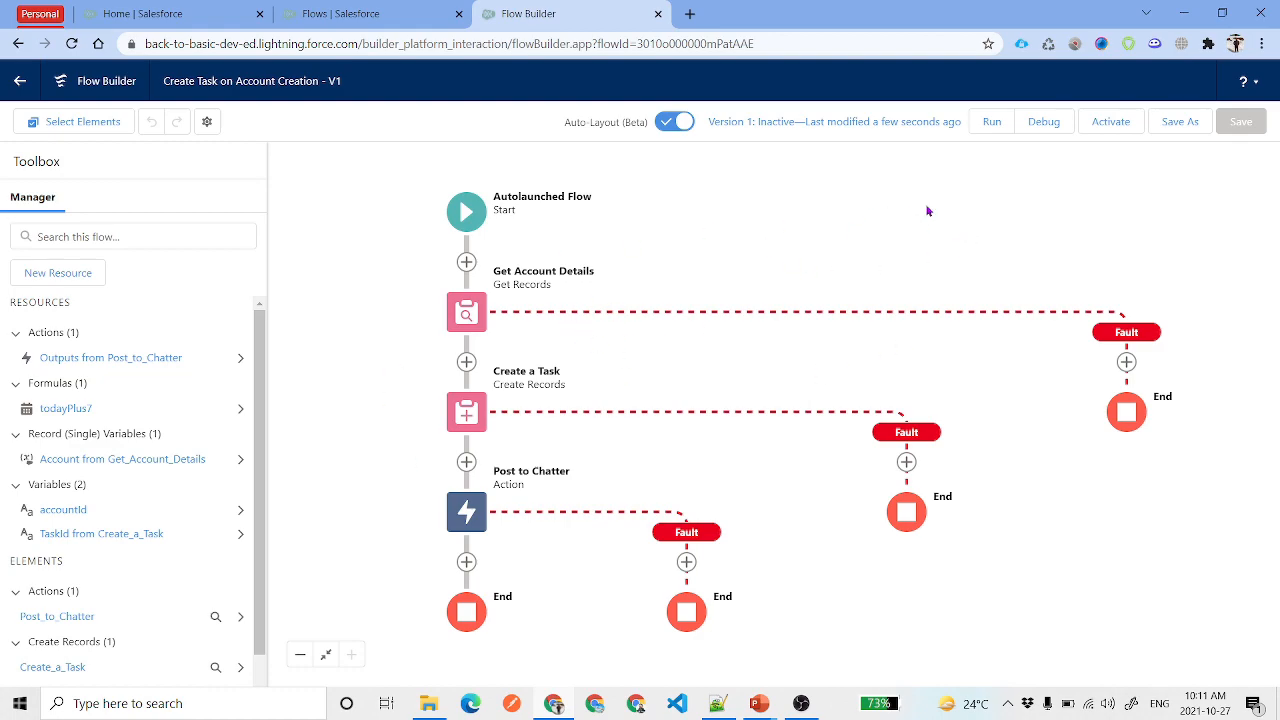
# Debug the flow using the Edge Communications-Mule1 account's record ID as accountId
pyautogui.click(1043, 122)
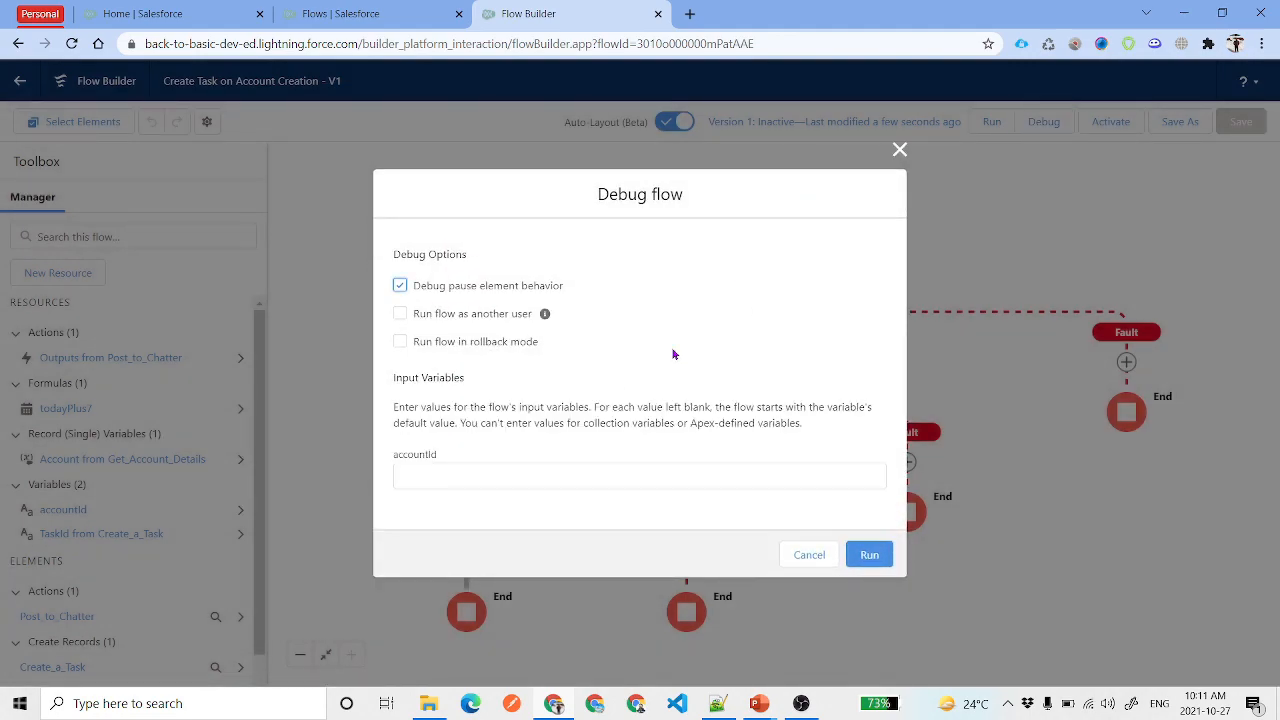
pyautogui.click(501, 479)
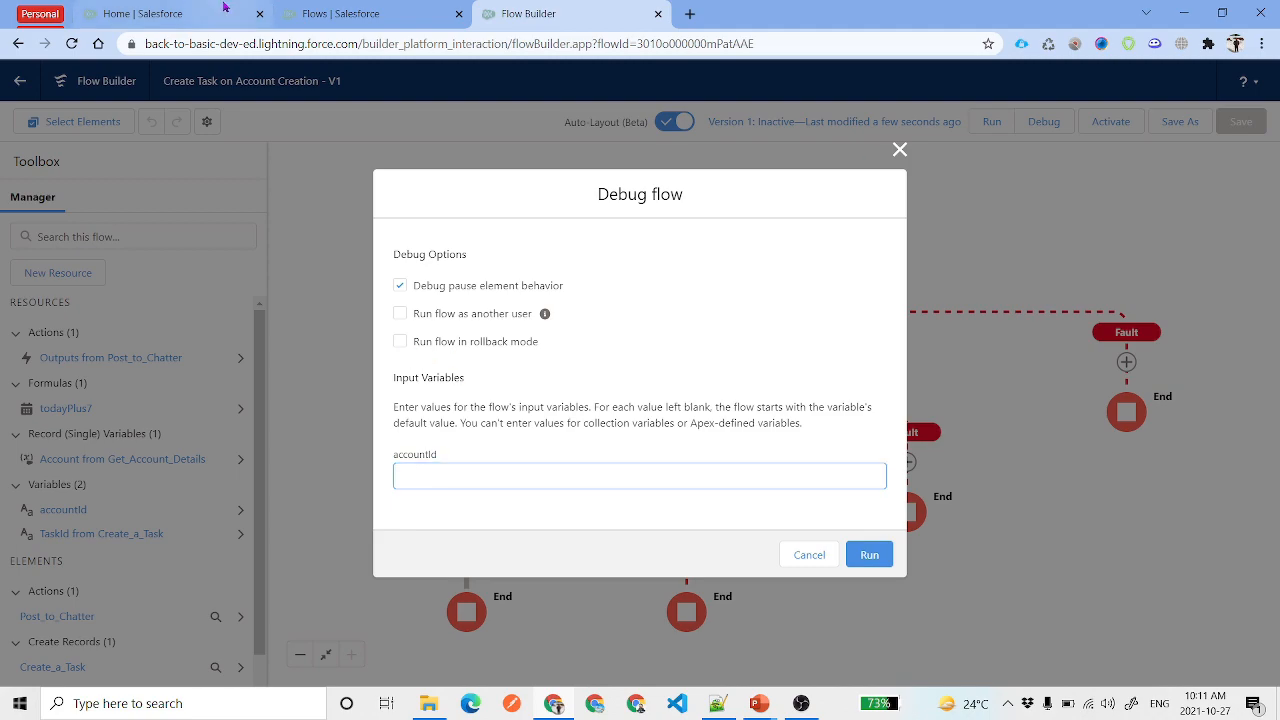
pyautogui.click(185, 13)
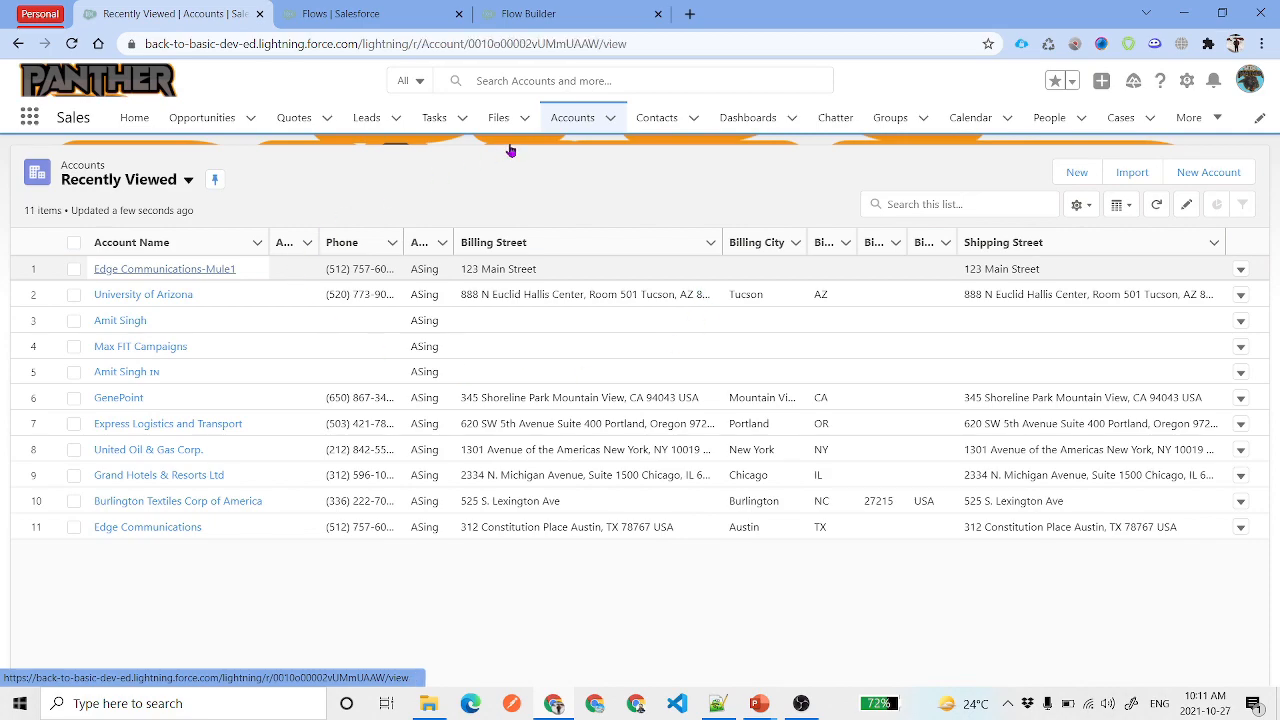
pyautogui.doubleClick(527, 47)
pyautogui.hotkey('ctrl', 'c')
pyautogui.click(528, 13)
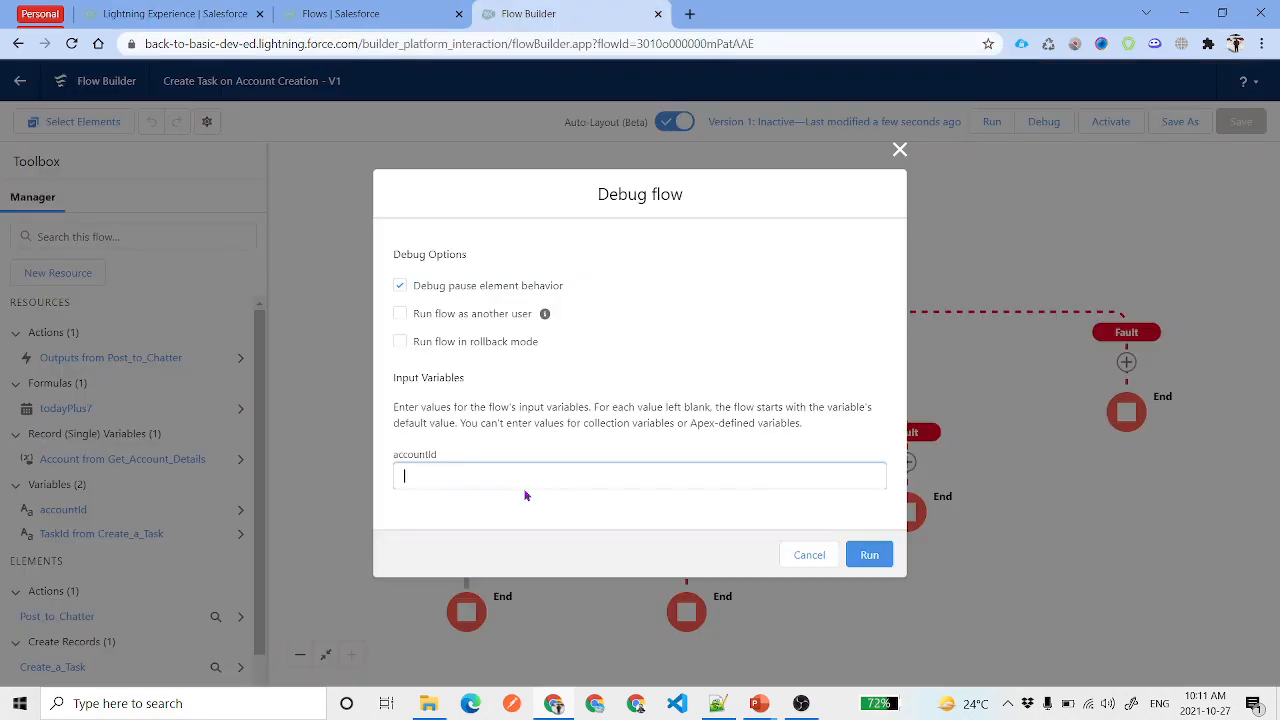
pyautogui.hotkey('ctrl', 'v')
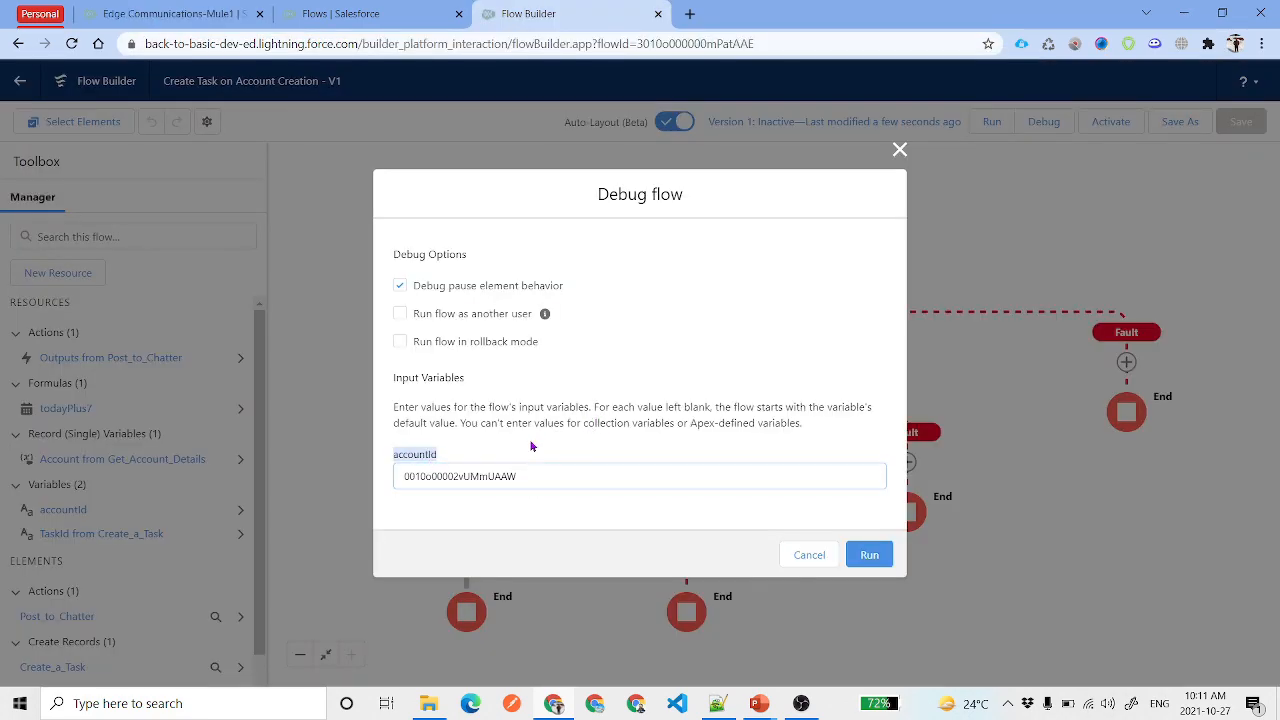
pyautogui.click(869, 554)
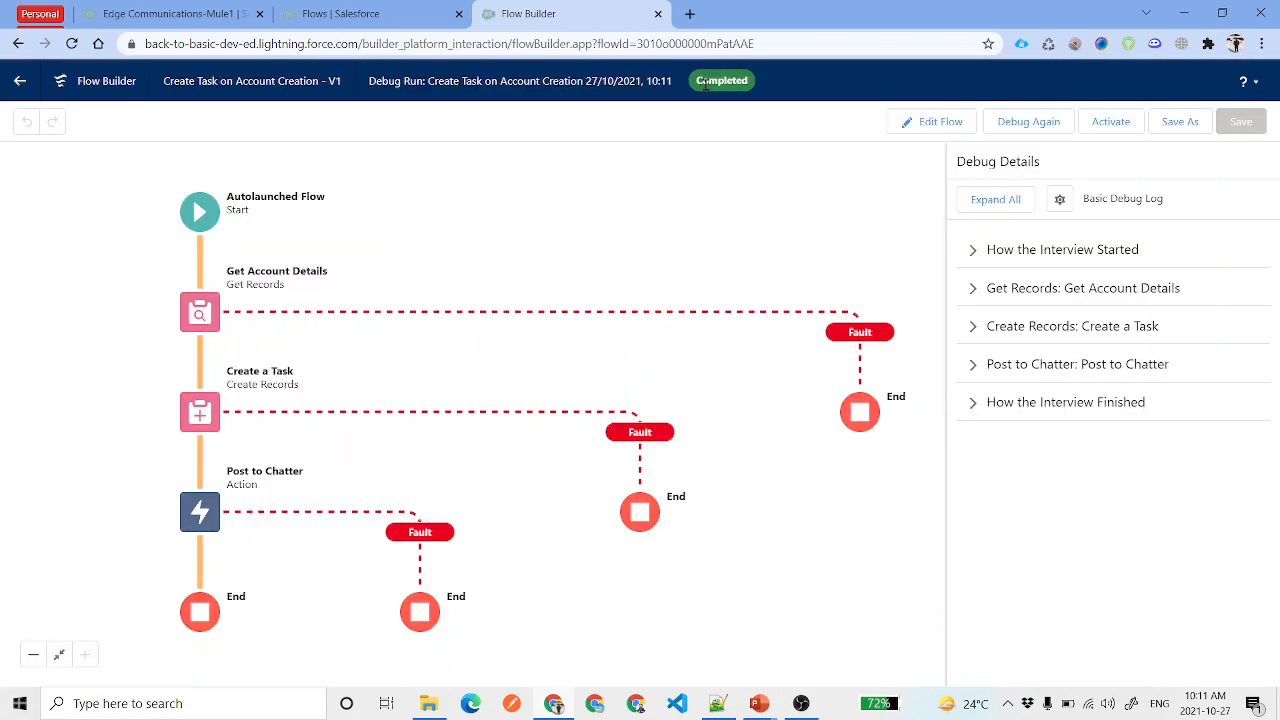
# Check the Post to Chatter and Create a Task run details, then reopen Debug with accountId cleared
pyautogui.click(973, 366)
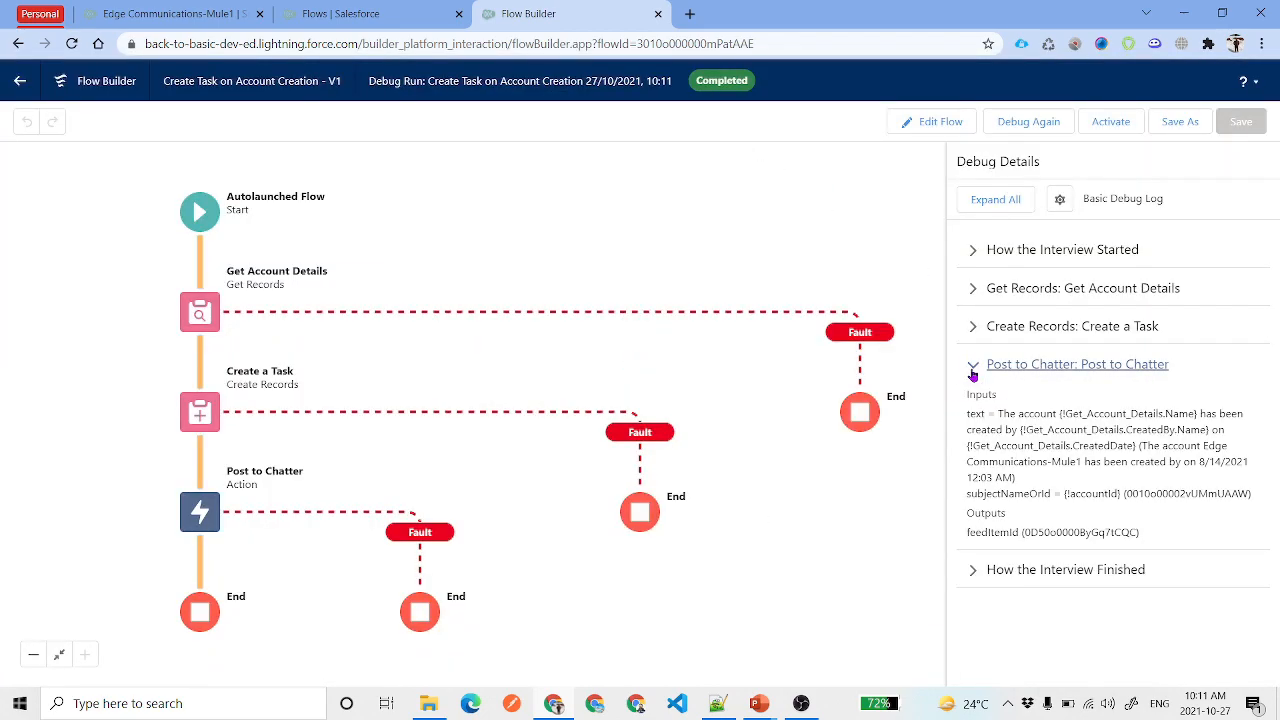
pyautogui.doubleClick(1080, 530)
pyautogui.click(1013, 328)
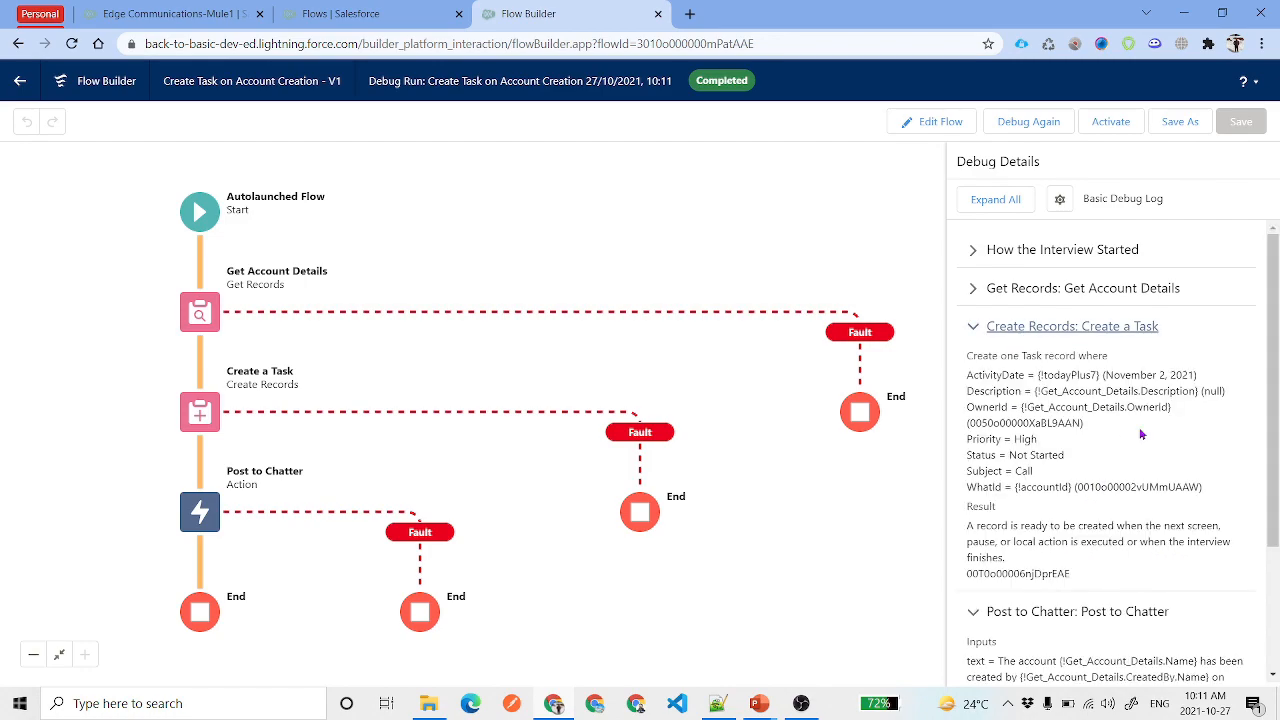
pyautogui.doubleClick(1013, 574)
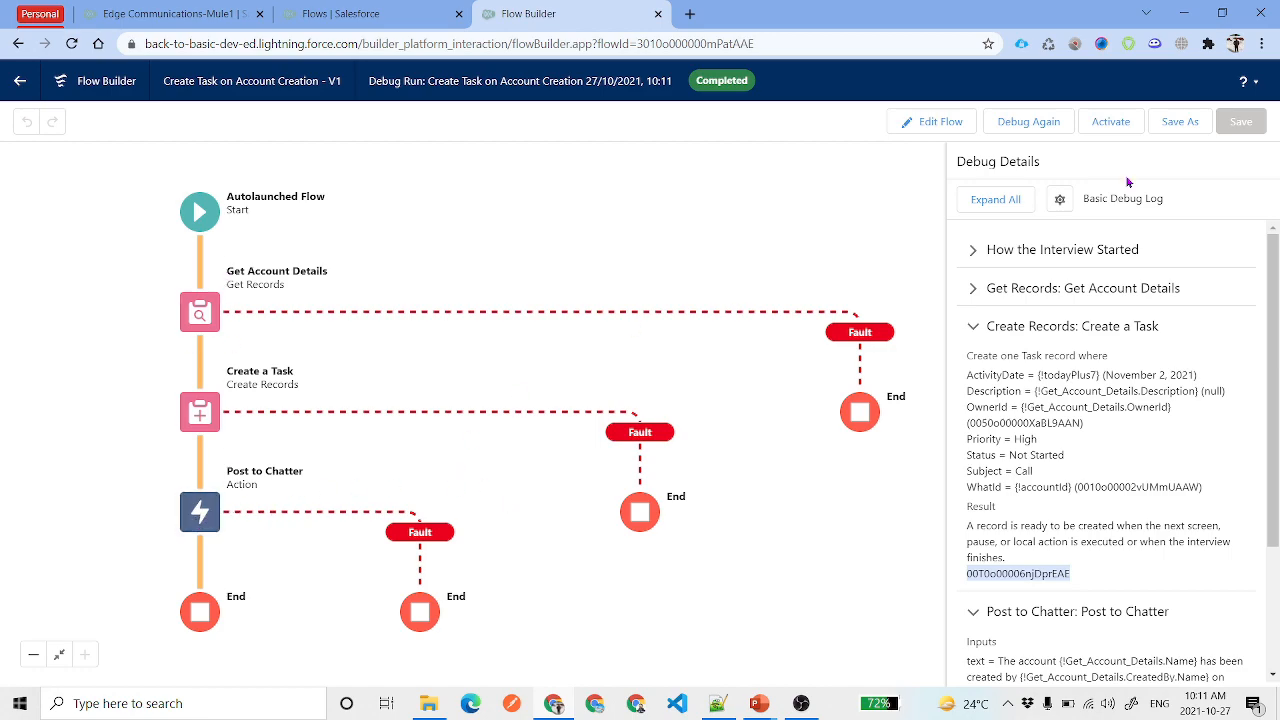
pyautogui.click(1030, 122)
pyautogui.doubleClick(511, 474)
pyautogui.press('BackSpace')
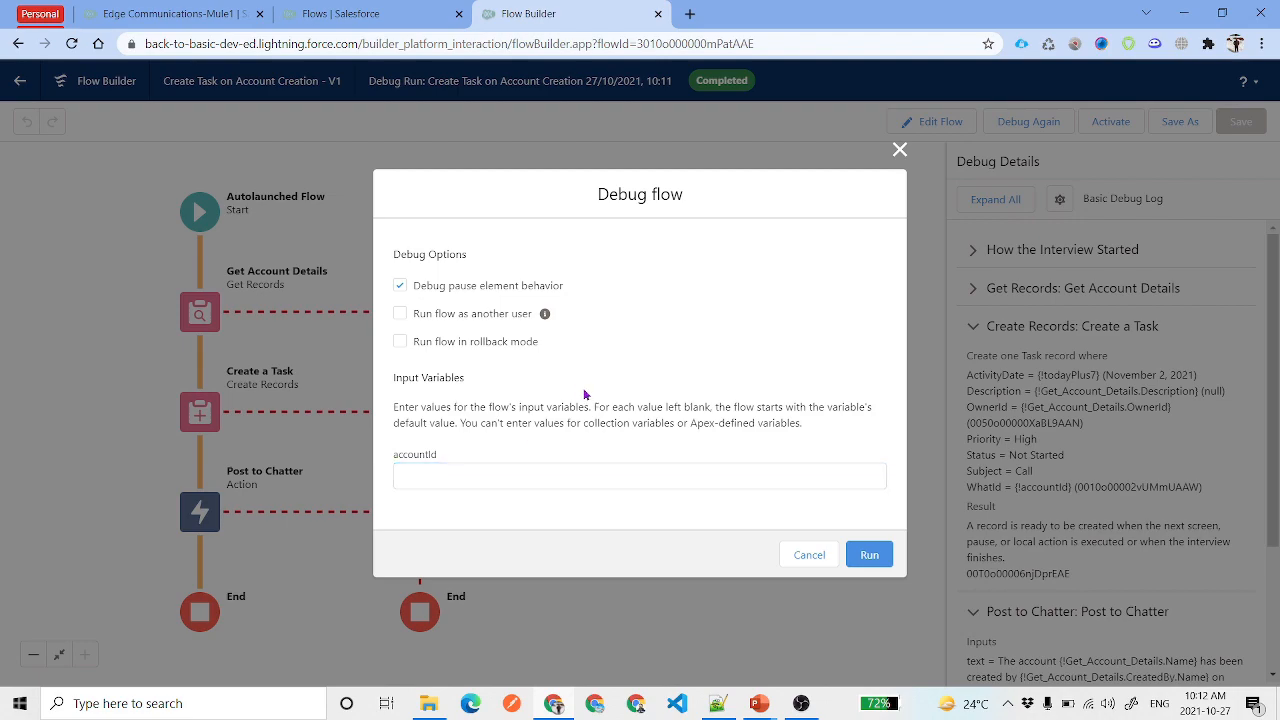
# Run the debug with blank accountId, inspect the blank-owner error, then go to the Edge Communications-Mule1 account
pyautogui.click(868, 556)
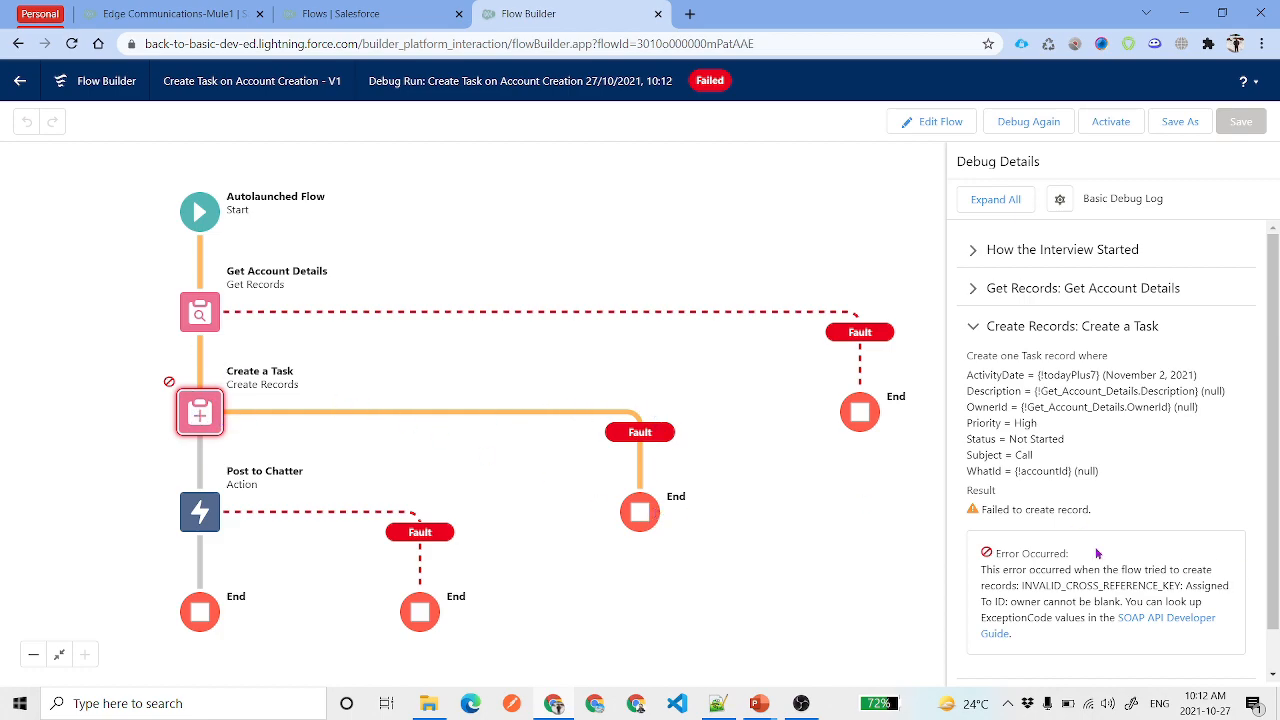
pyautogui.scroll(-1, 1083, 491)
pyautogui.doubleClick(1076, 542)
pyautogui.click(1136, 460)
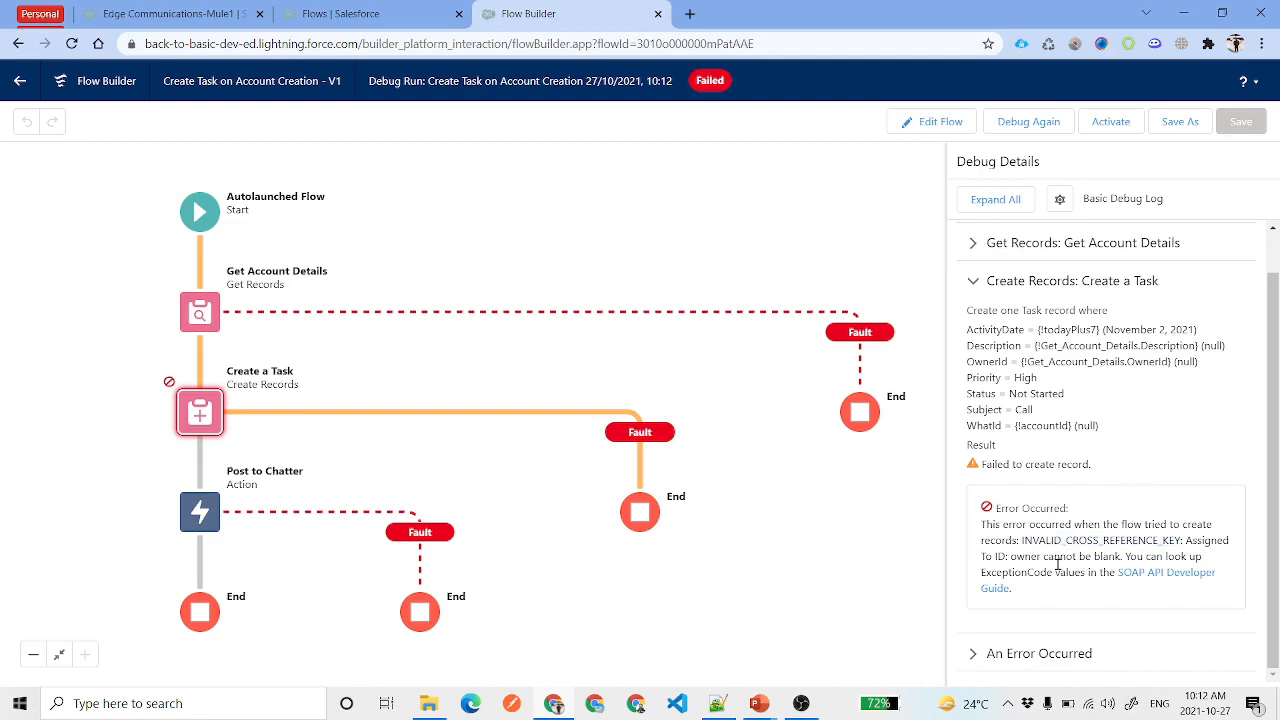
pyautogui.click(1028, 121)
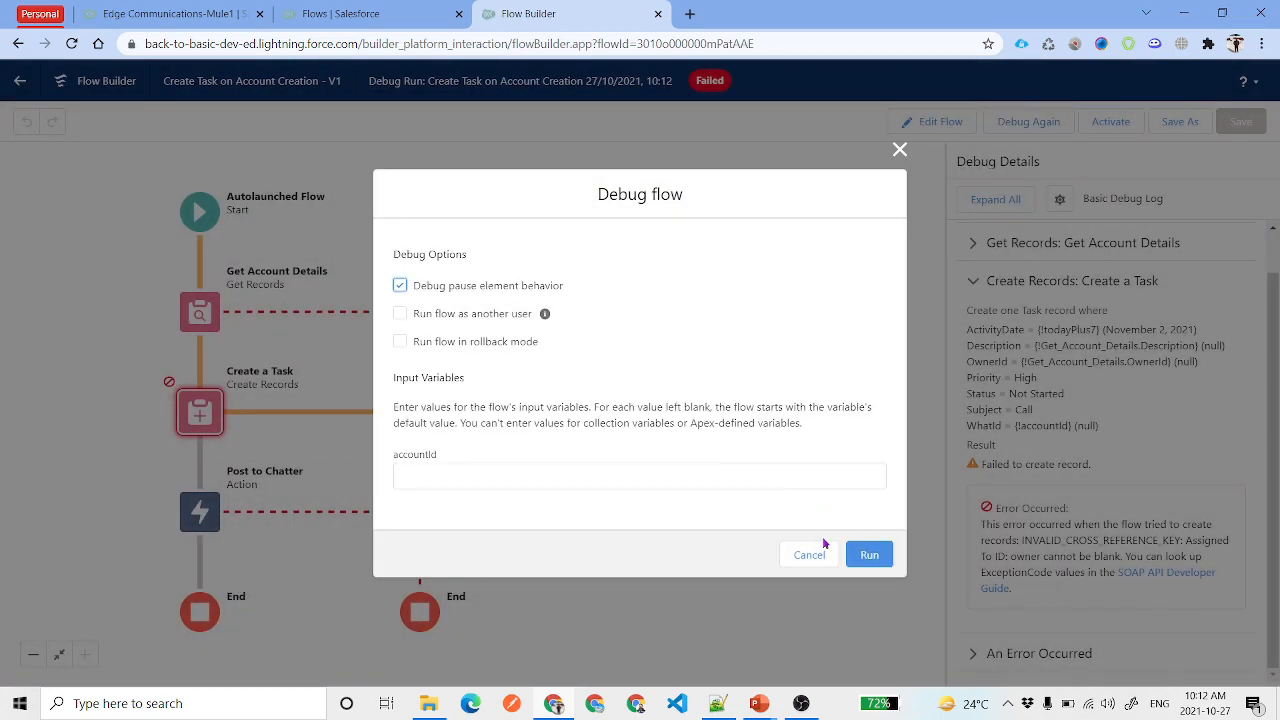
pyautogui.click(900, 149)
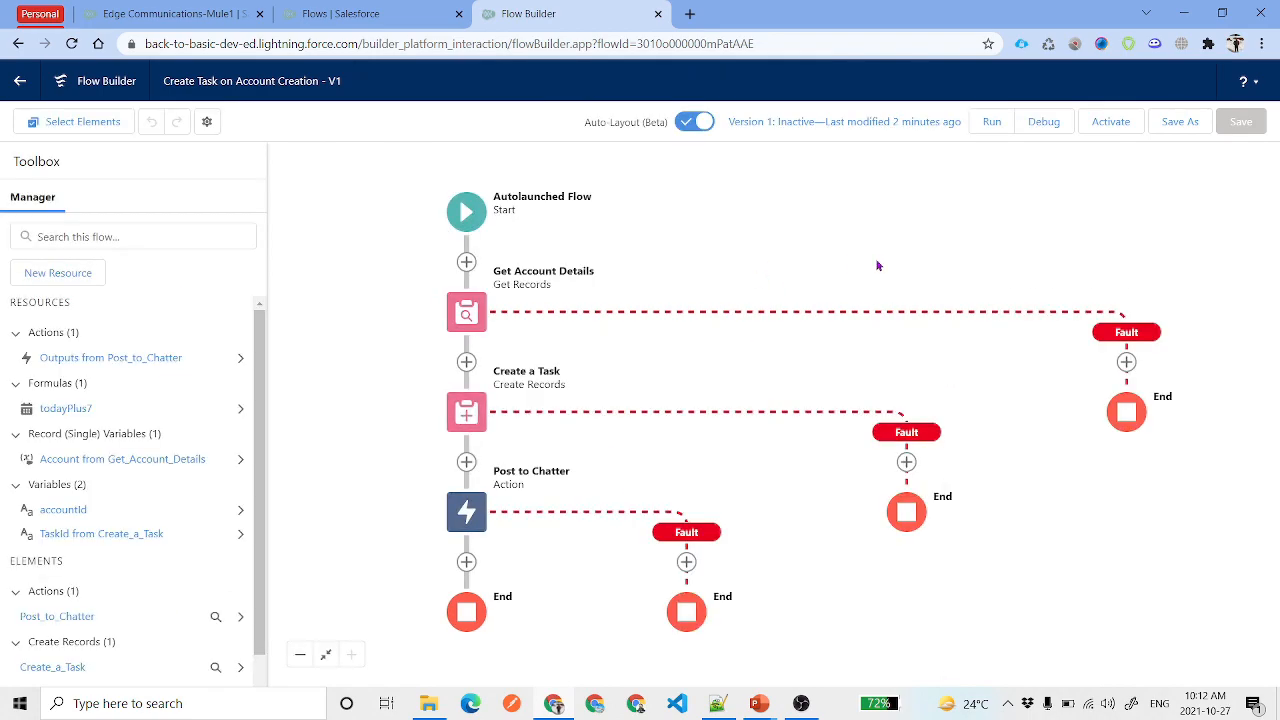
pyautogui.click(165, 13)
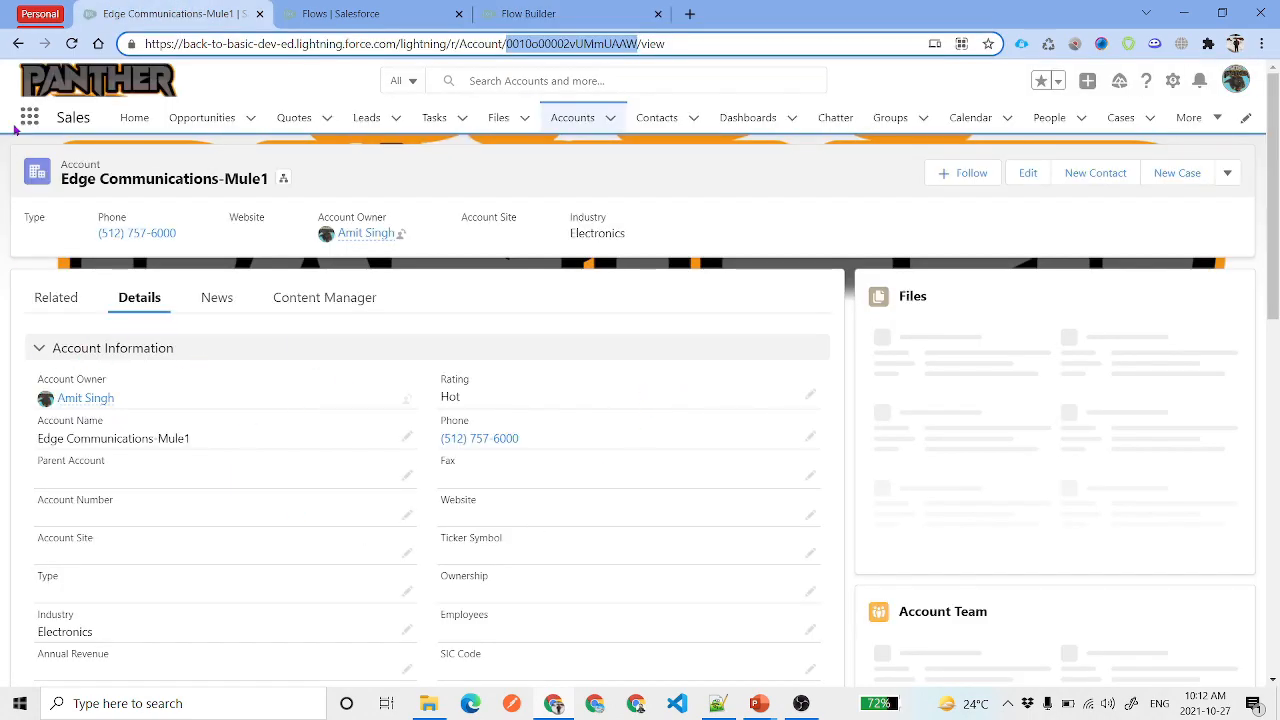
# Reload Edge Communications-Mule1, check its High-priority Call task due Nov 2, then open Setup
pyautogui.click(72, 44)
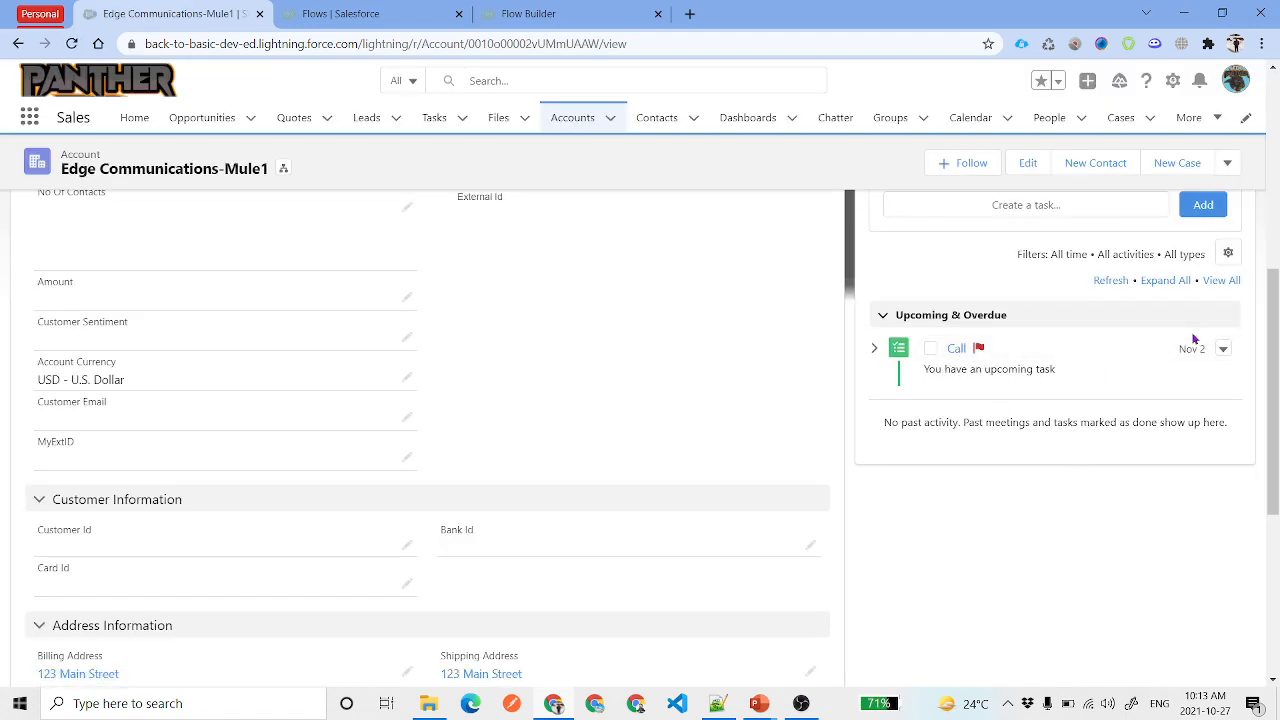
pyautogui.click(921, 441)
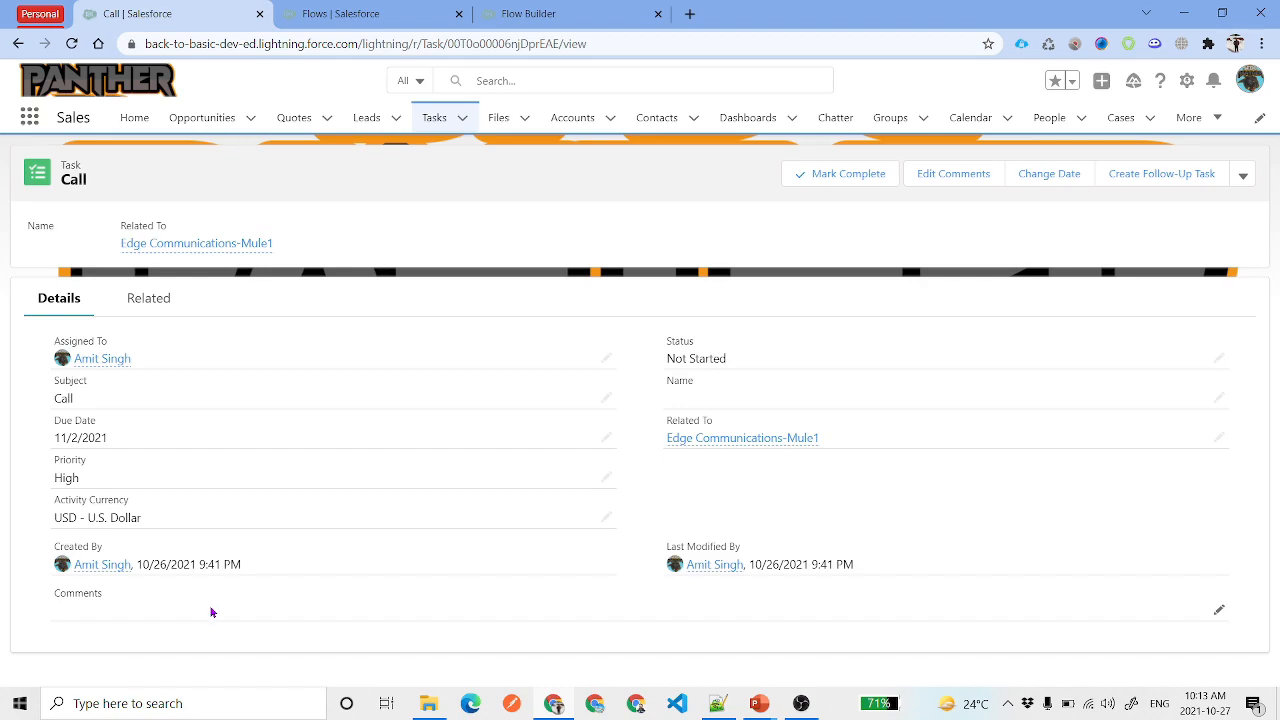
pyautogui.click(204, 245)
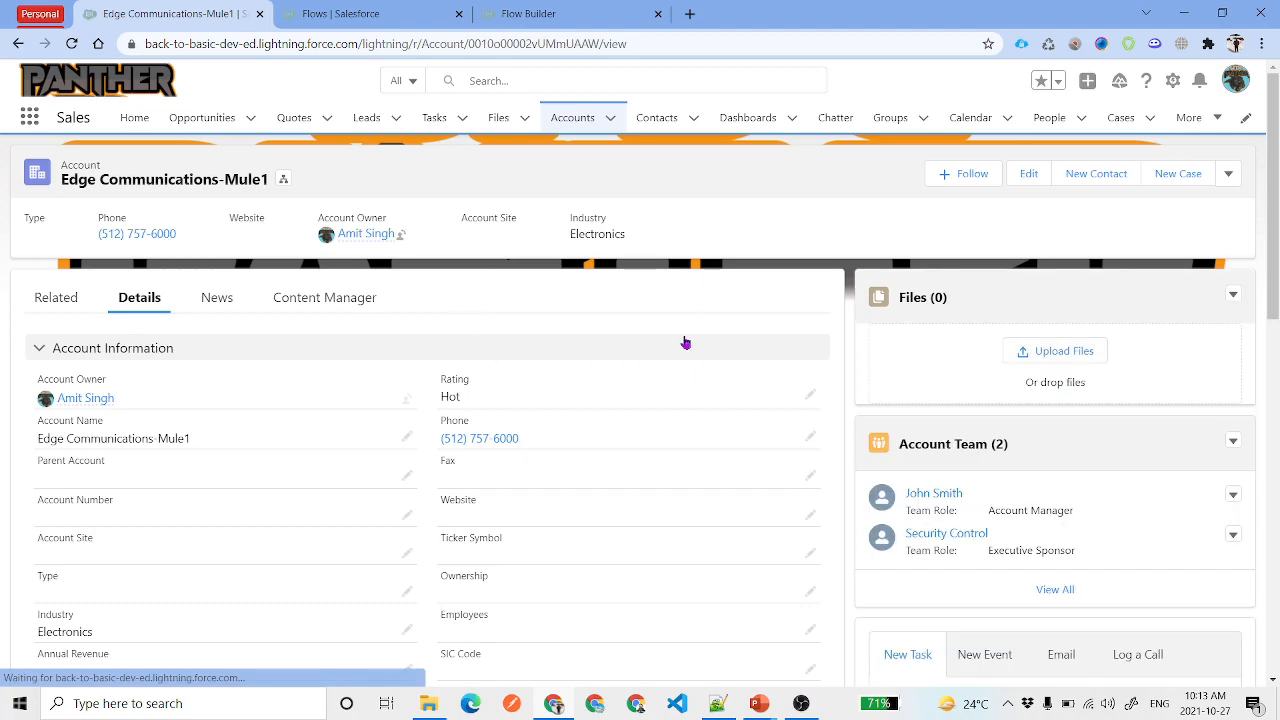
pyautogui.scroll(-4, 834, 400)
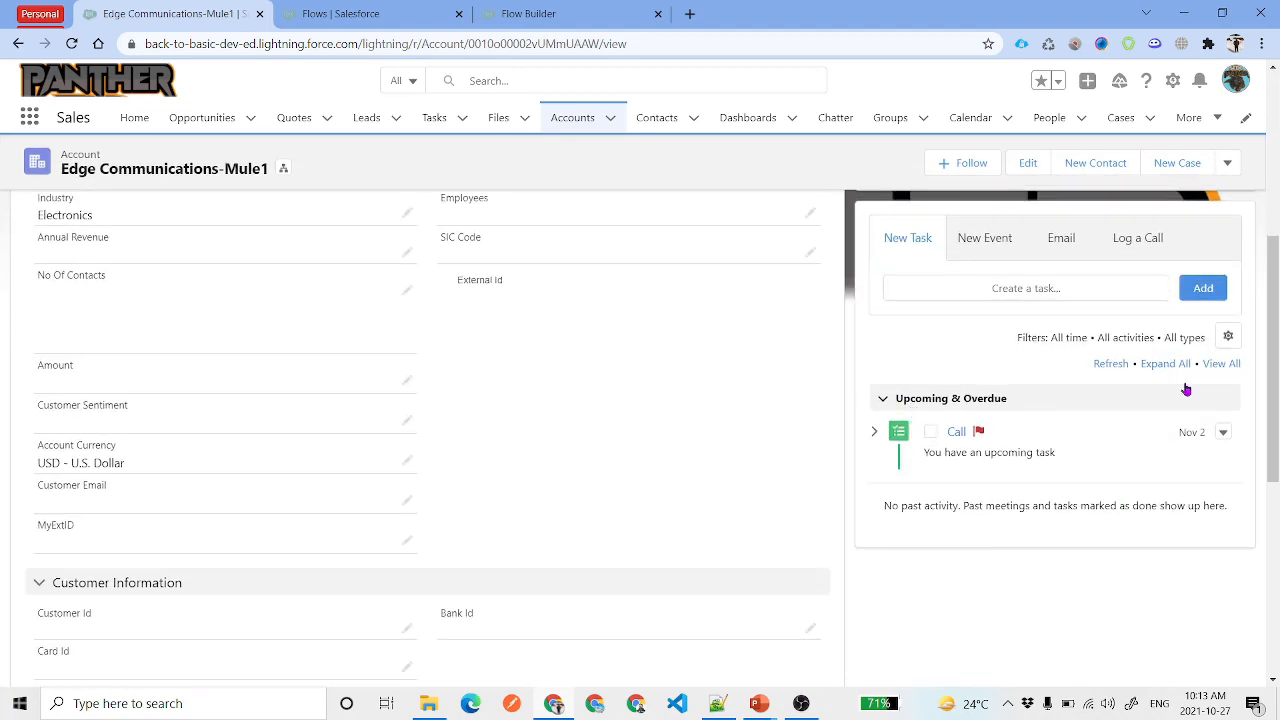
pyautogui.scroll(1, 561, 440)
pyautogui.scroll(3, 560, 440)
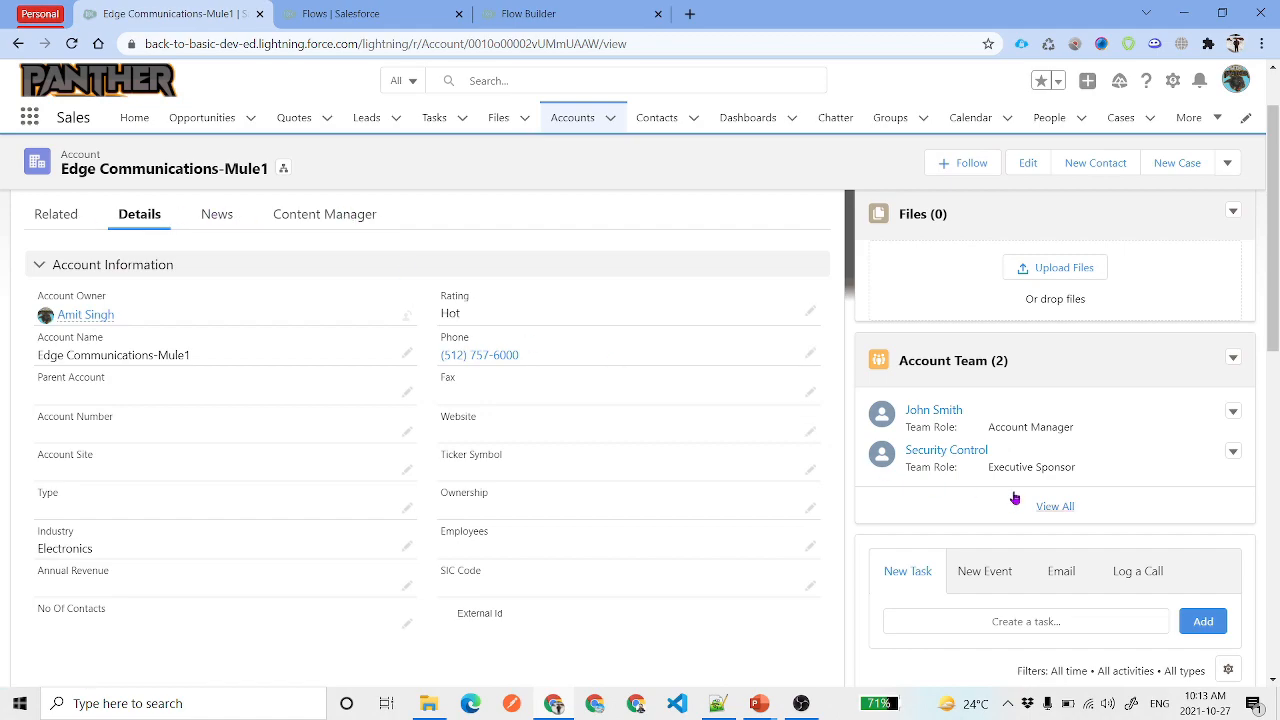
pyautogui.scroll(1, 1013, 495)
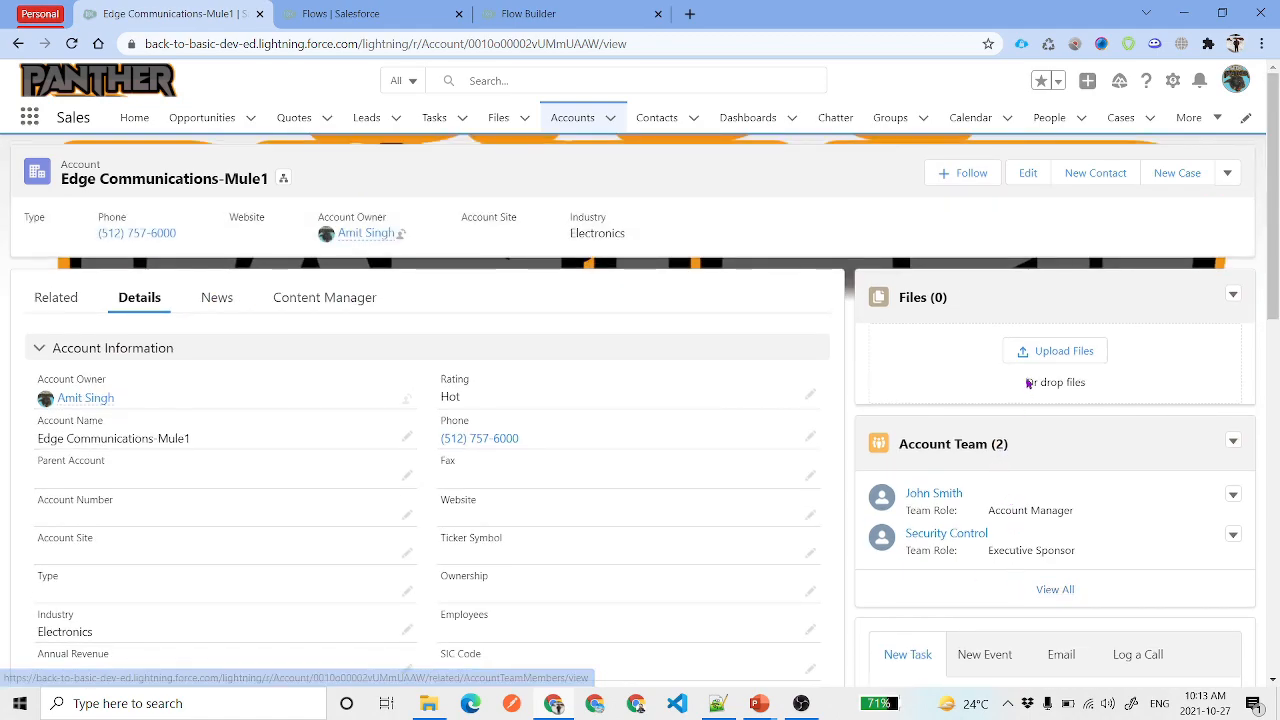
pyautogui.scroll(-3, 946, 334)
pyautogui.scroll(3, 943, 337)
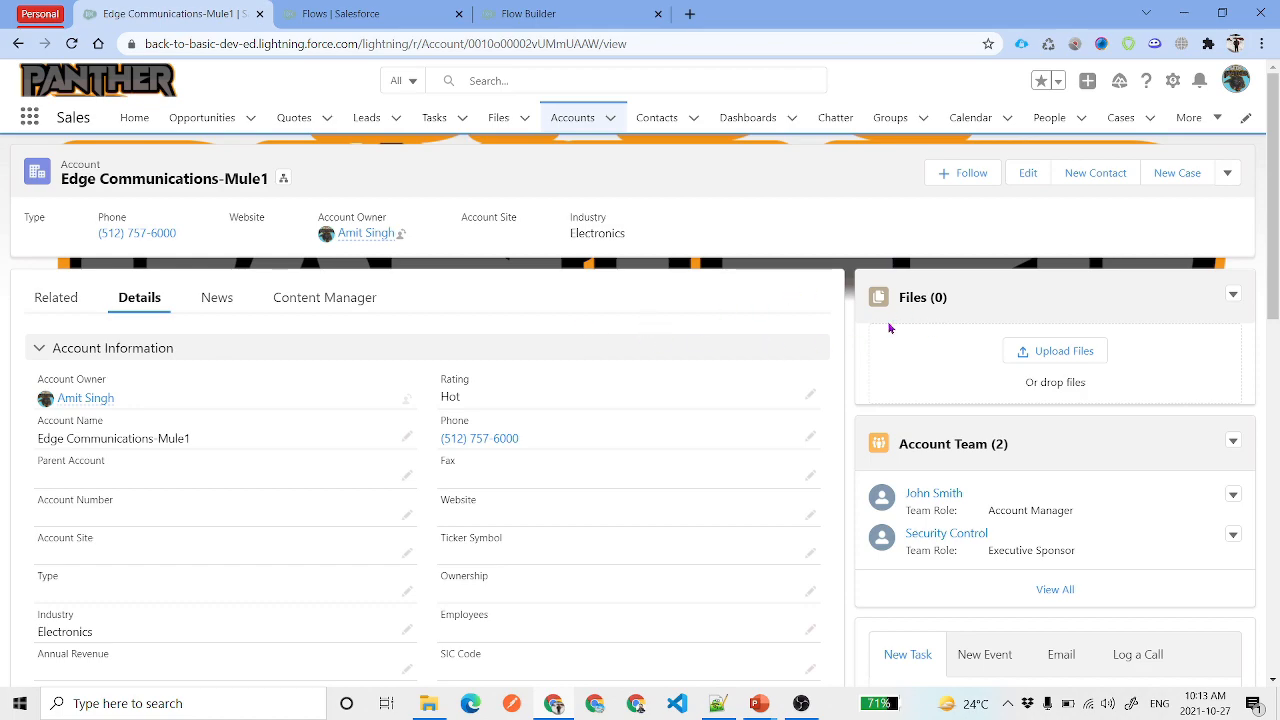
pyautogui.click(1177, 82)
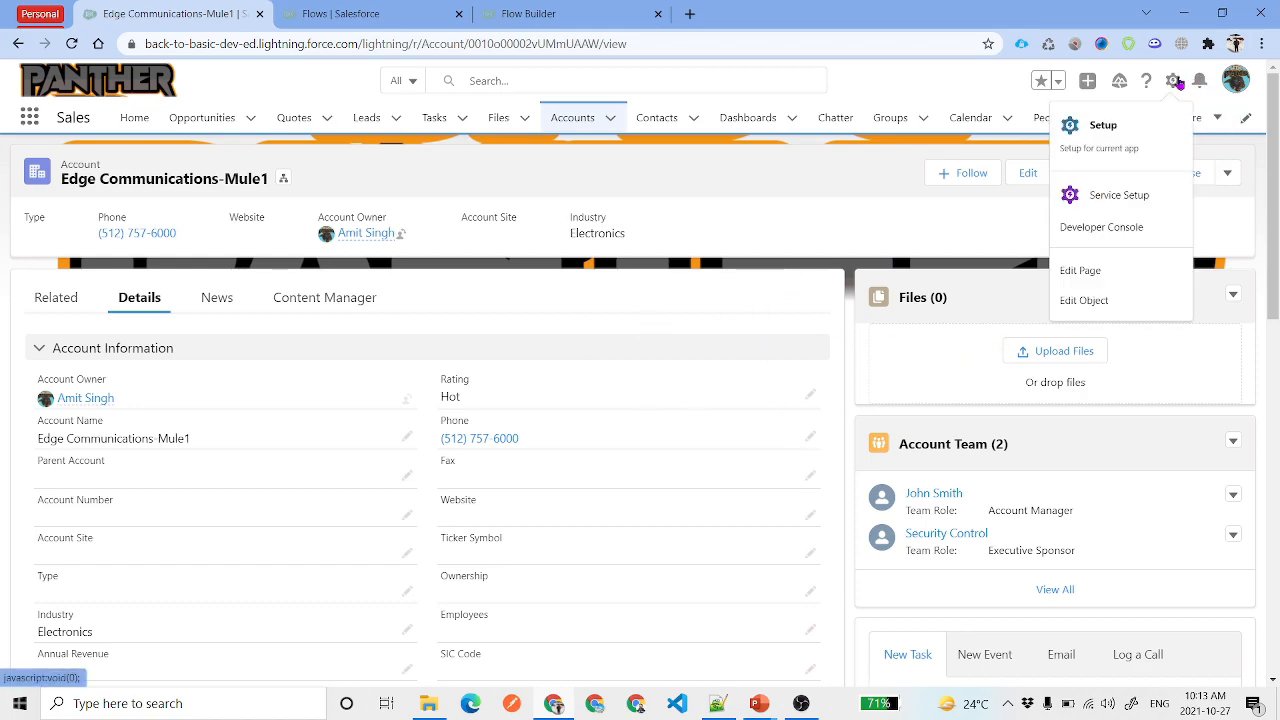
# Edit the account record page and place the Chatter Feed component in the right sidebar
pyautogui.click(1102, 272)
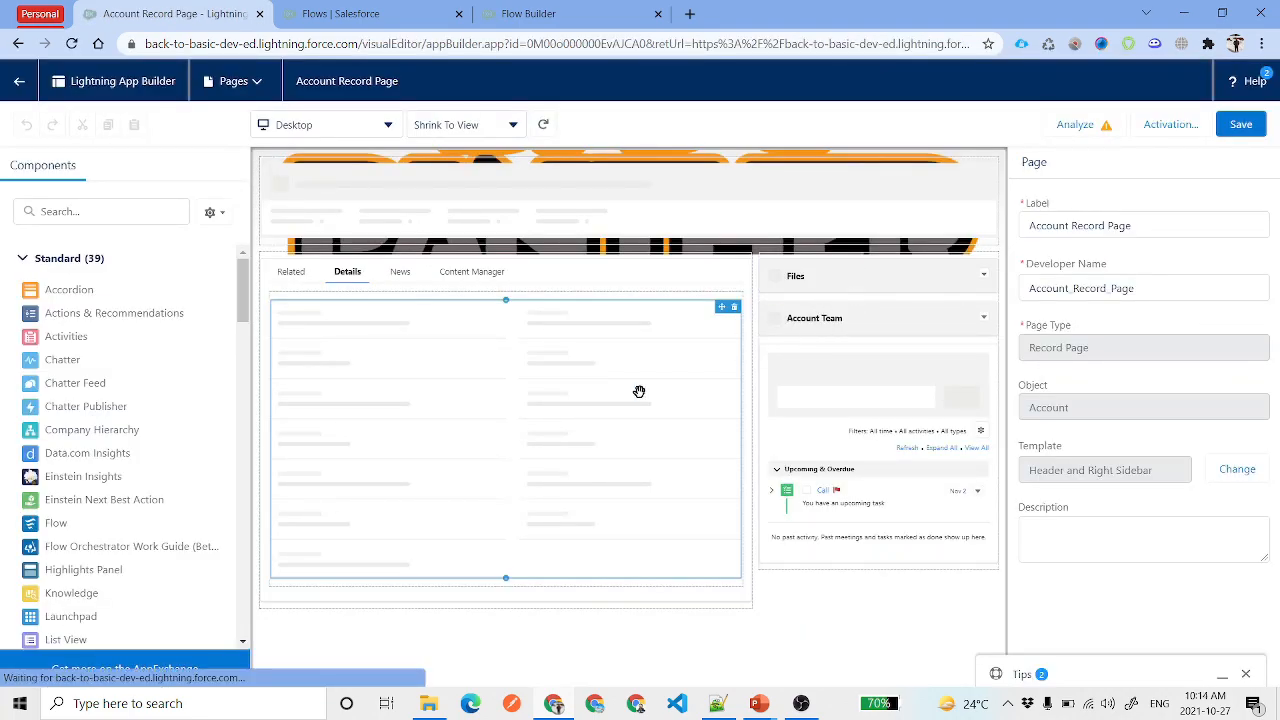
pyautogui.click(97, 210)
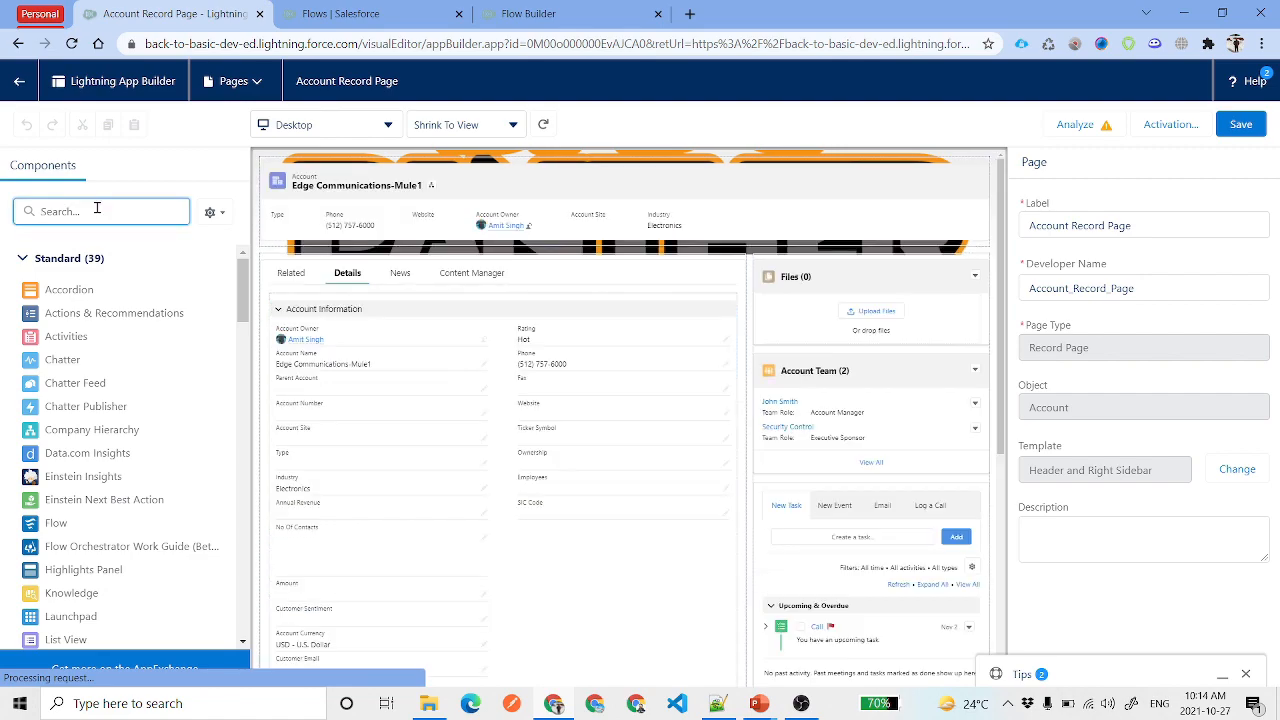
pyautogui.write('fee')
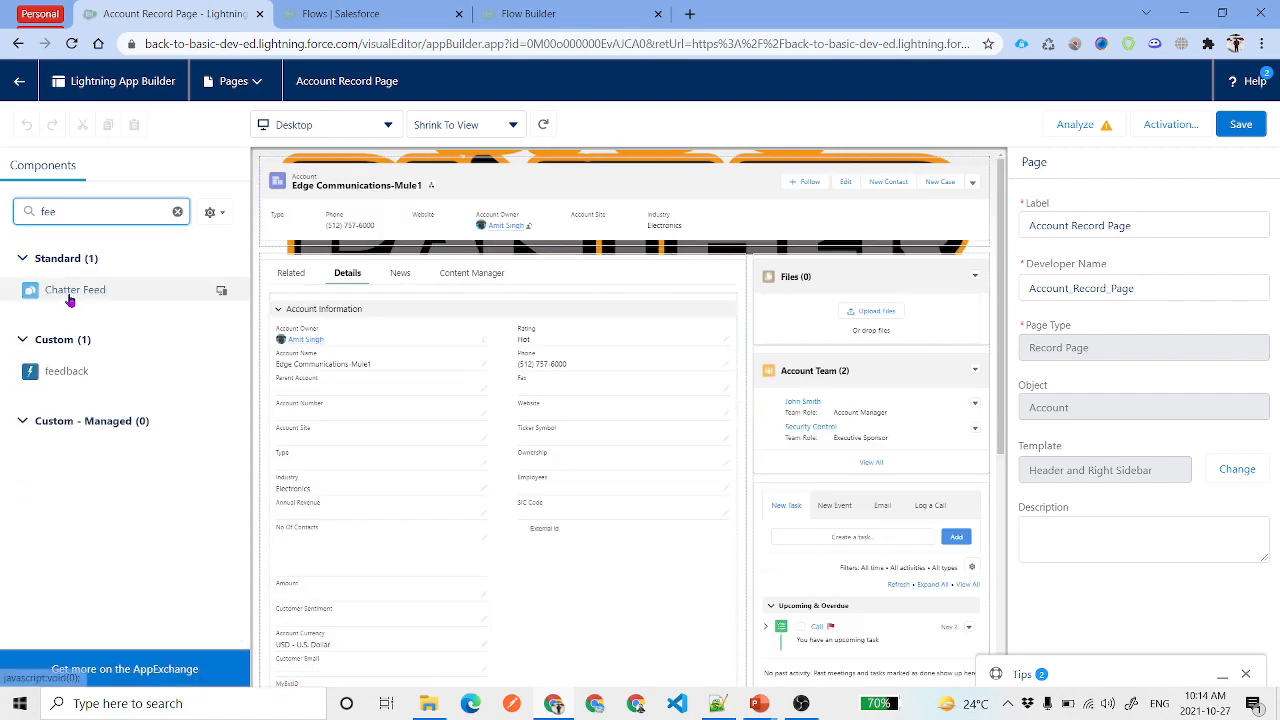
pyautogui.moveTo(527, 317); pyautogui.dragTo(809, 258)
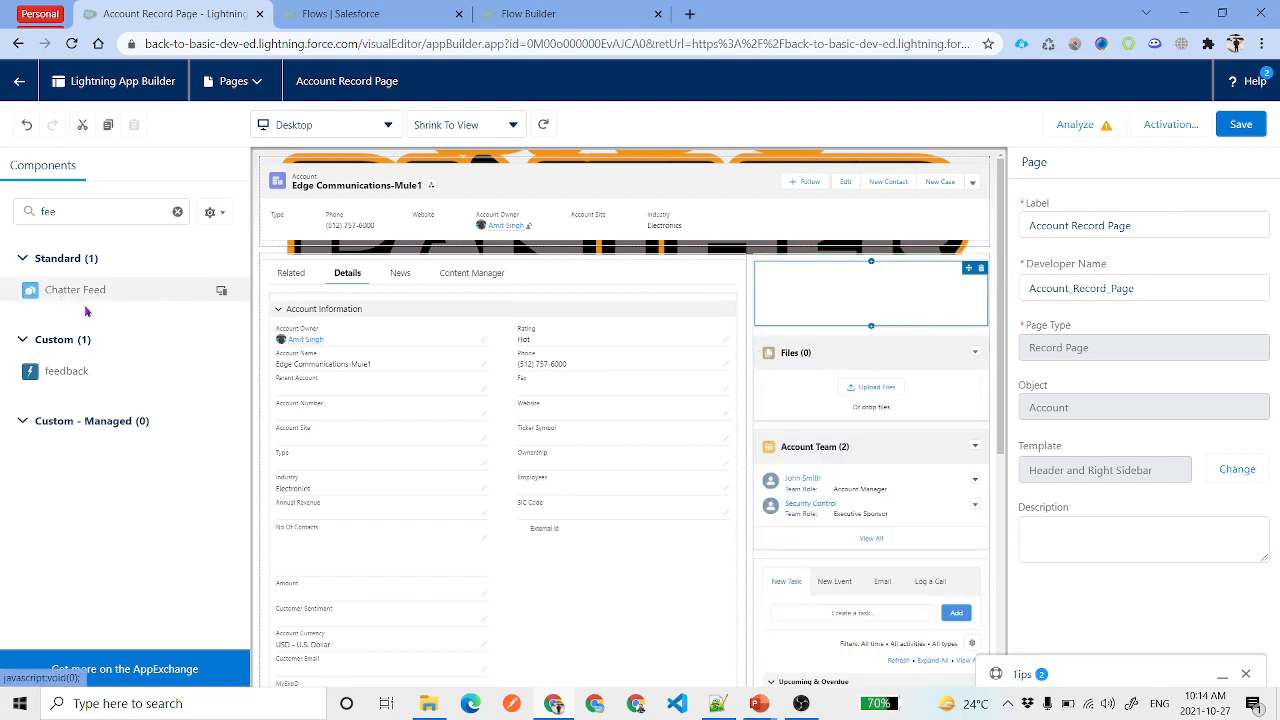
pyautogui.click(870, 318)
pyautogui.click(886, 450)
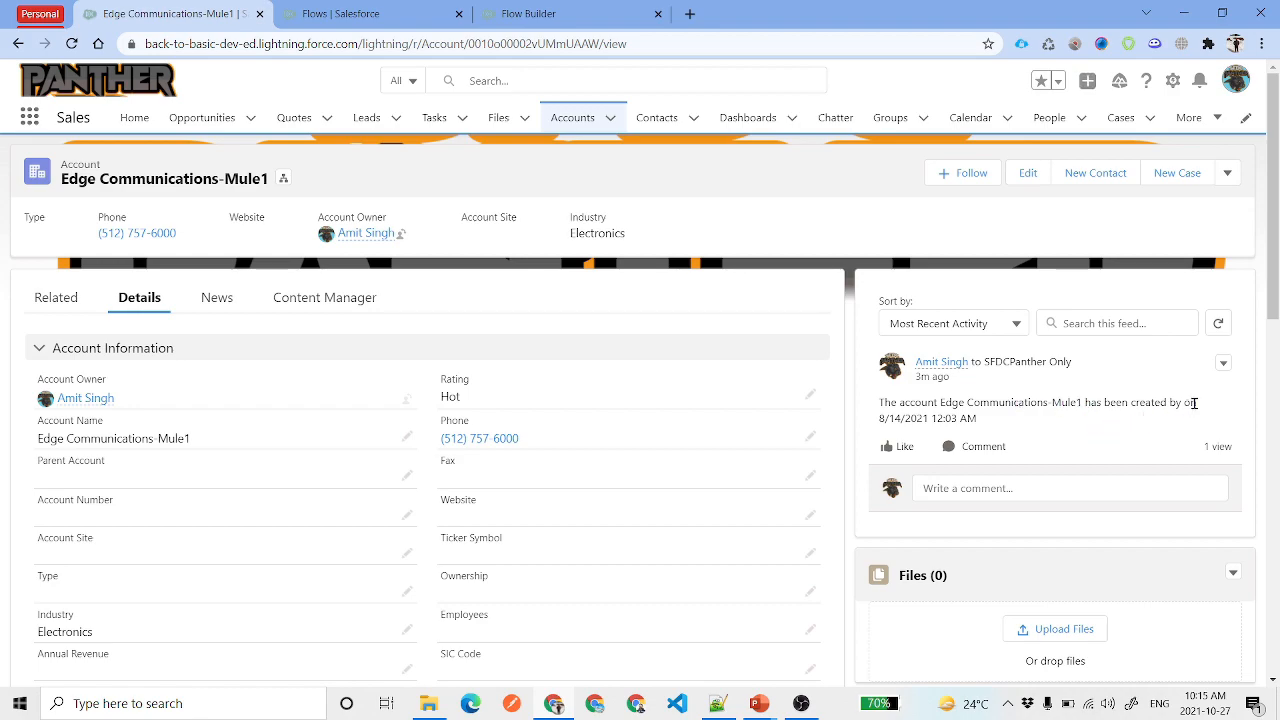
# Review the account's creation post, which lacks the creator's name, and go back to the flow
pyautogui.moveTo(978, 422); pyautogui.dragTo(876, 406)
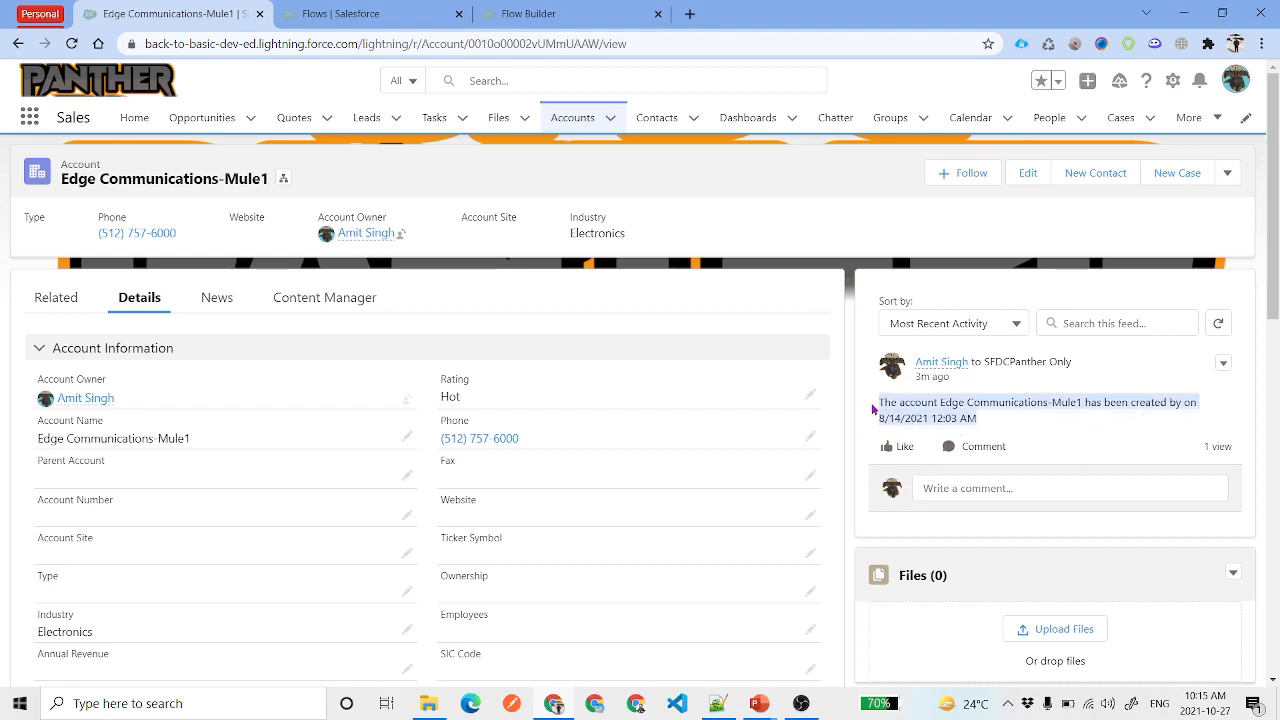
pyautogui.click(1007, 426)
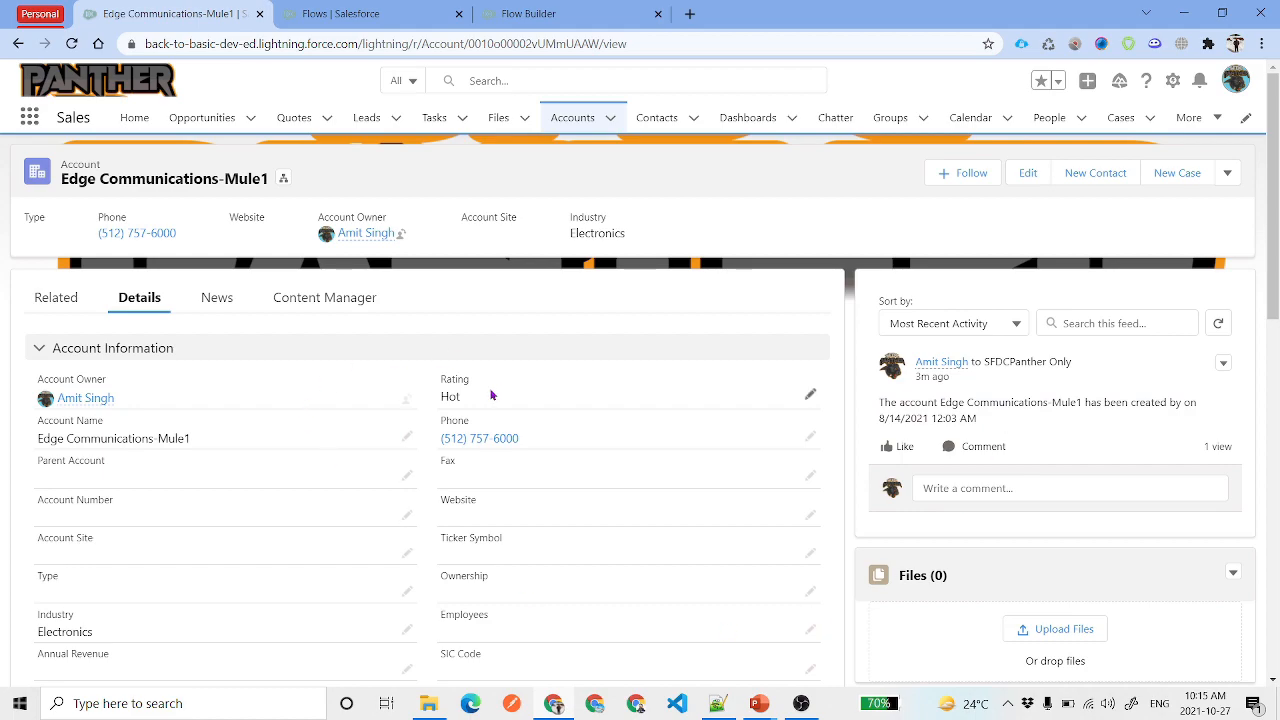
pyautogui.click(530, 14)
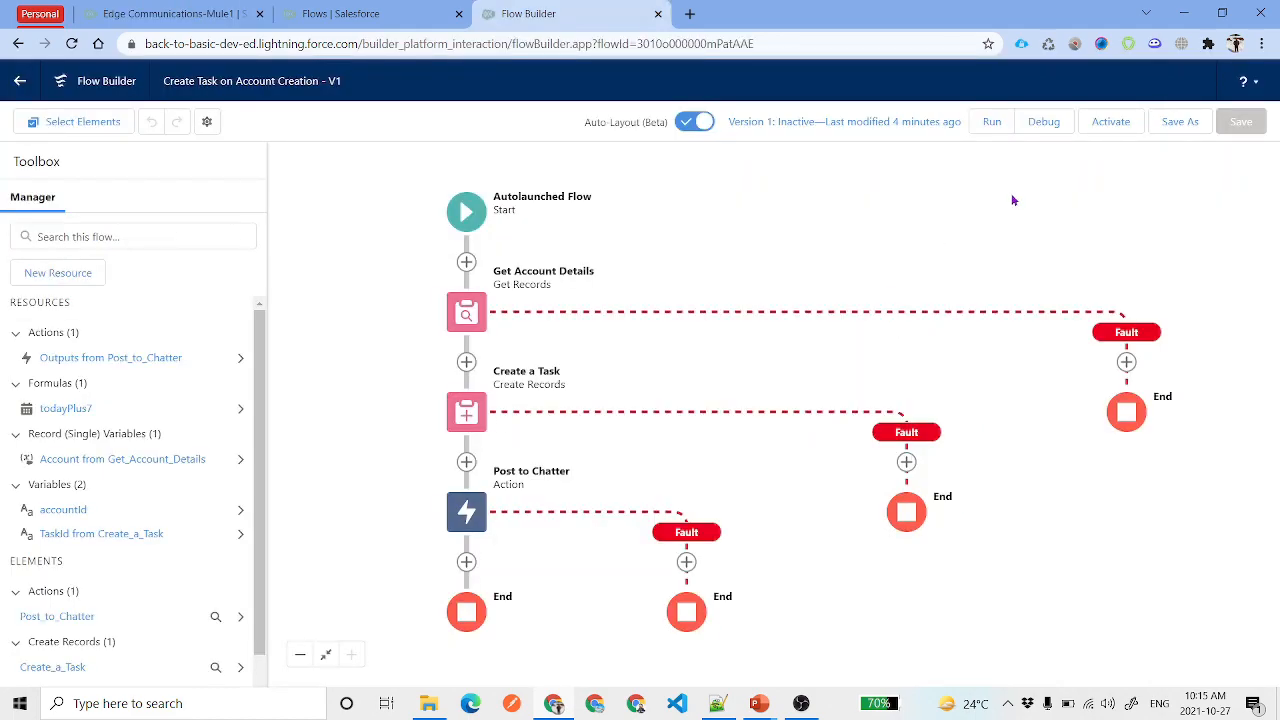
# Activate version 1 of Create Task on Account Creation and return to Setup's All Flows list
pyautogui.click(1108, 122)
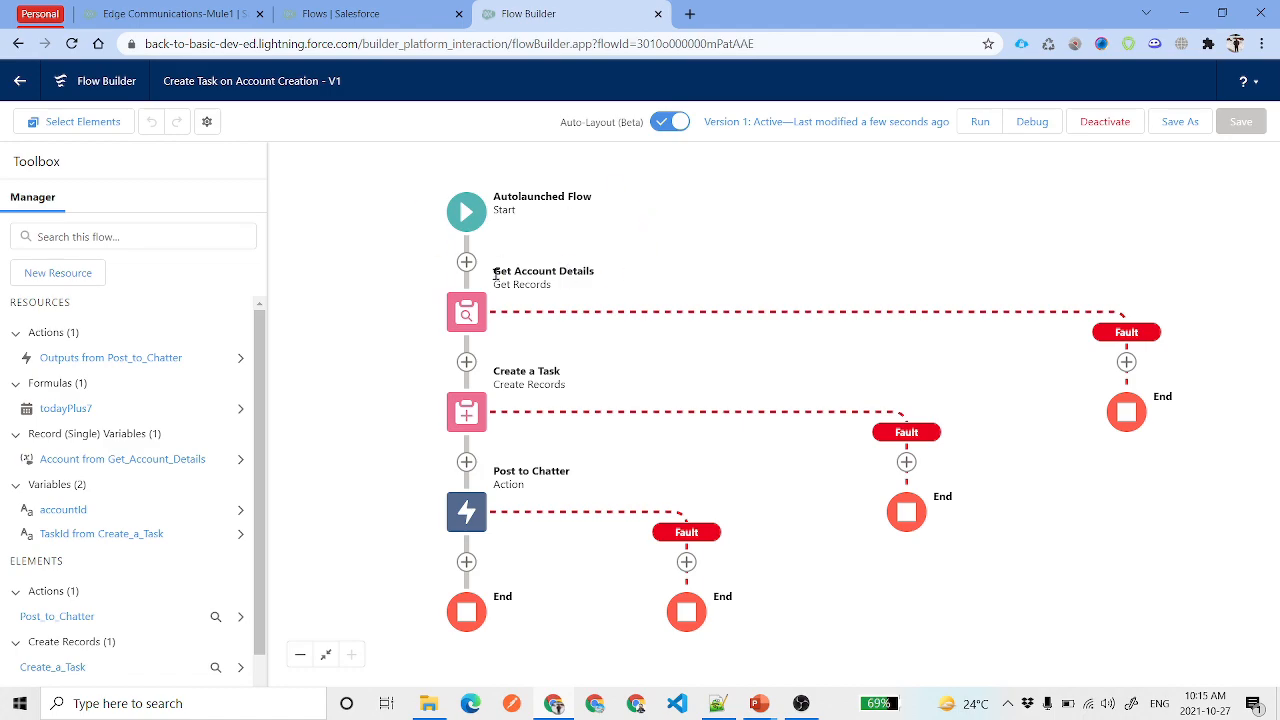
pyautogui.click(368, 12)
pyautogui.click(95, 176)
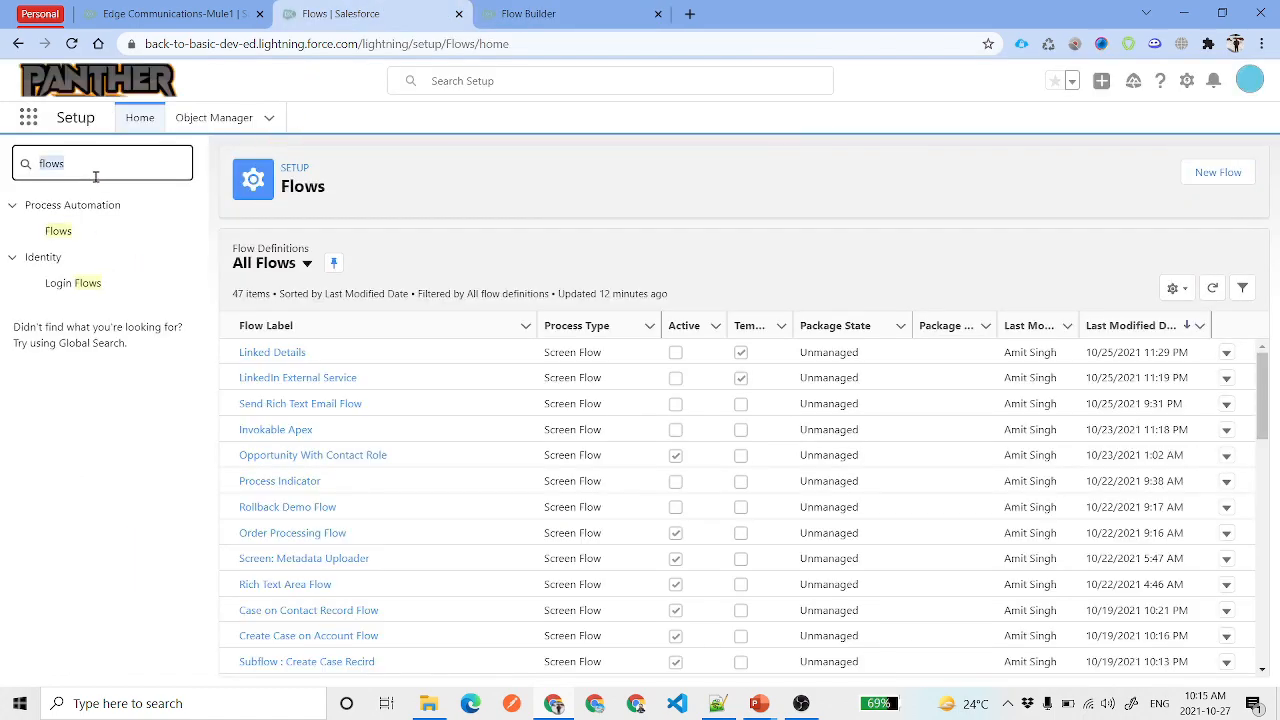
# Search Quick Find for 'process' and open Process Builder's list of processes
pyautogui.write('process b')
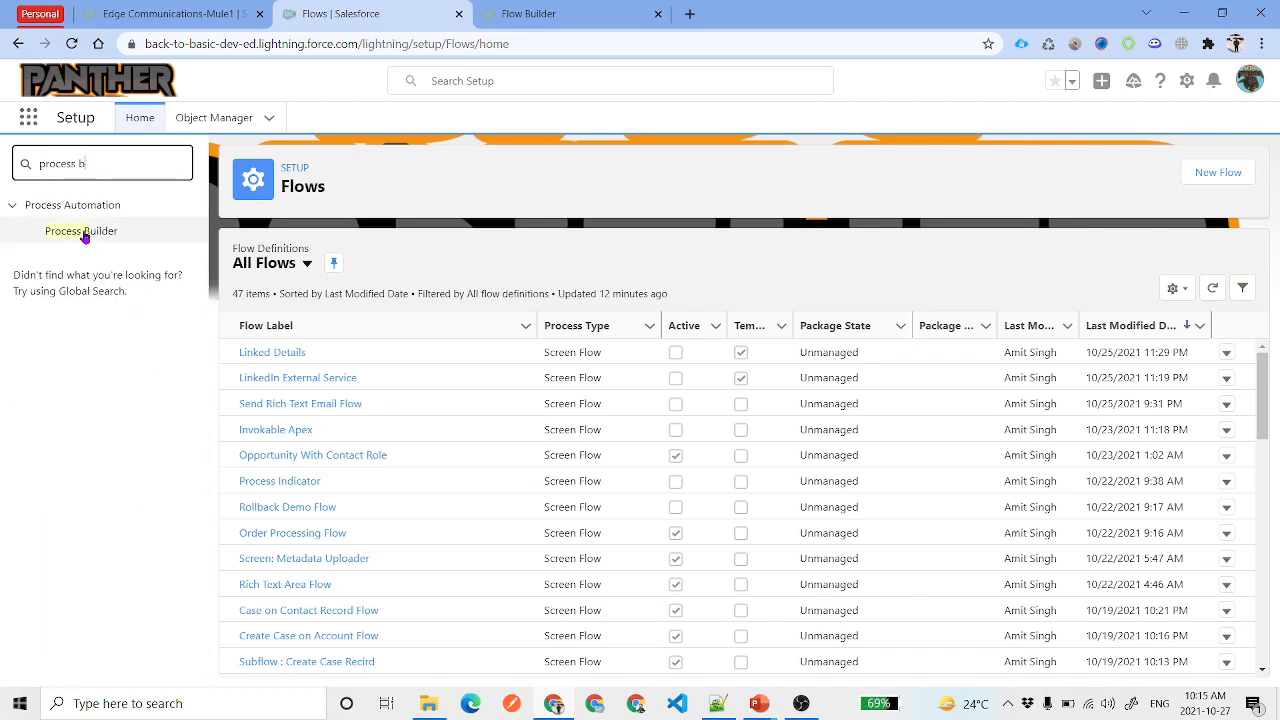
pyautogui.click(80, 231)
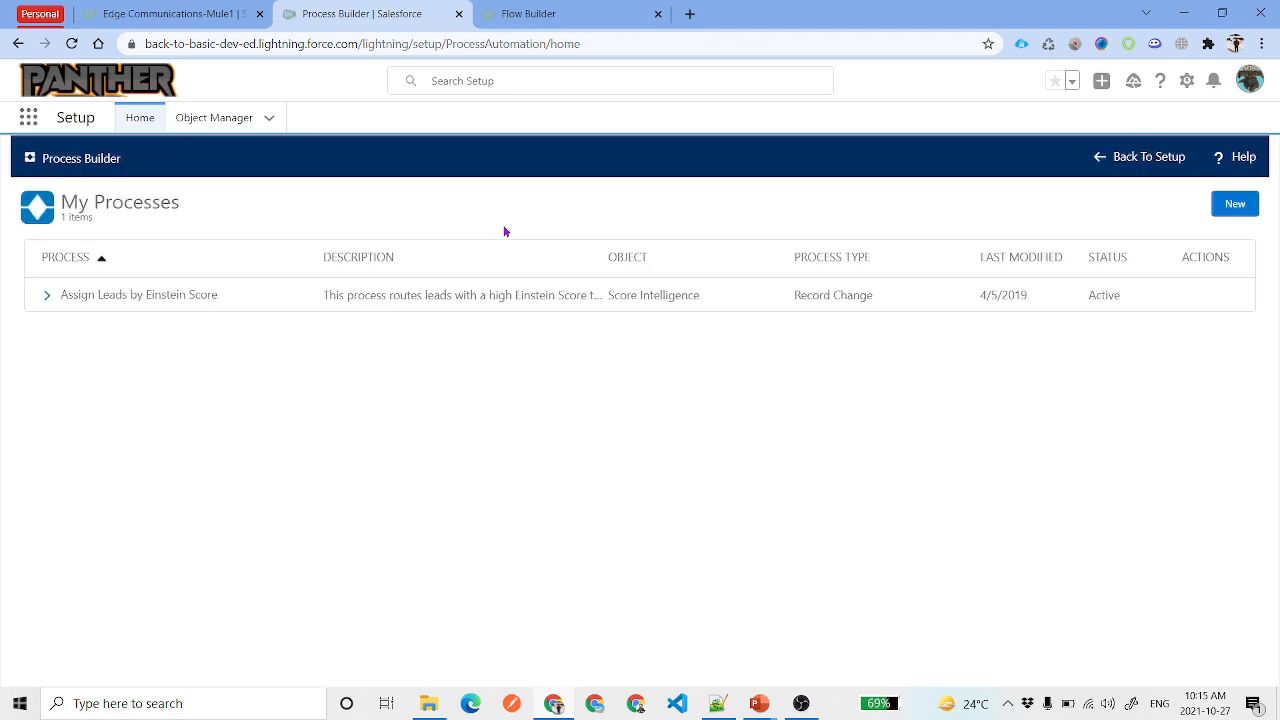
# Create a new process named 'Task on Account' that starts when a record changes
pyautogui.click(1235, 204)
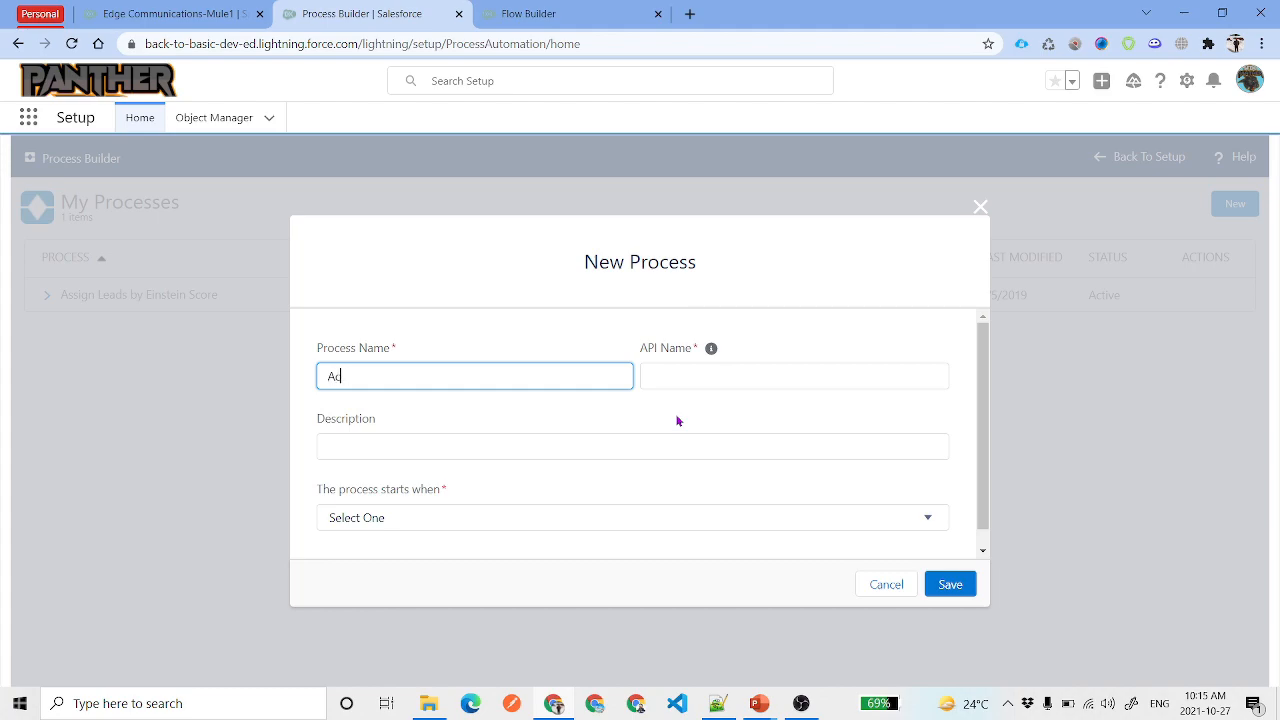
pyautogui.write('Task on Account')
pyautogui.click(560, 446)
pyautogui.click(451, 517)
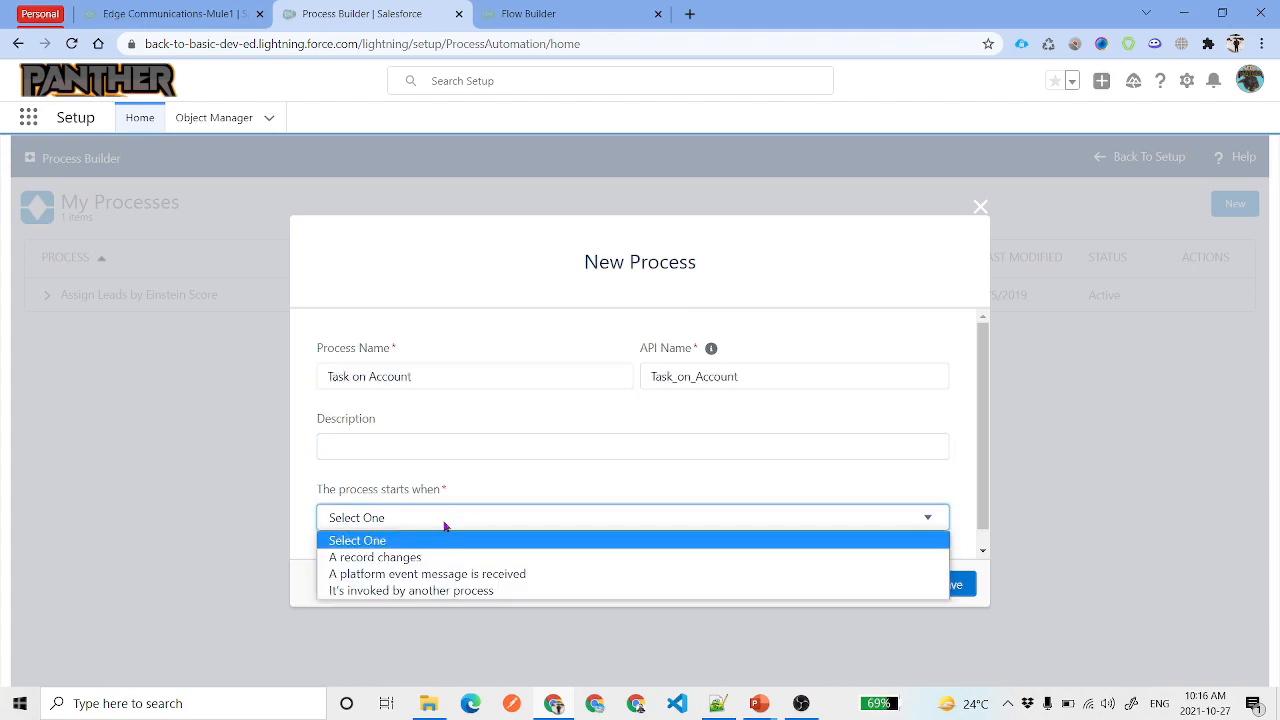
pyautogui.click(383, 556)
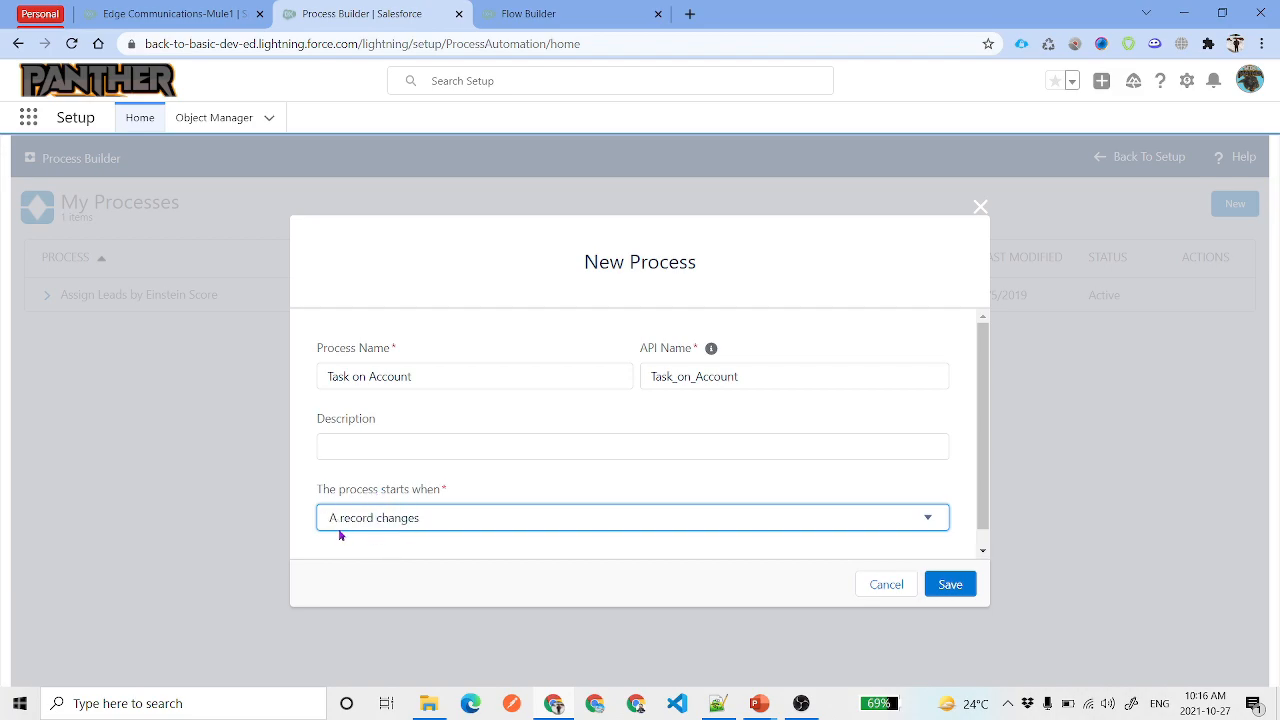
pyautogui.click(948, 585)
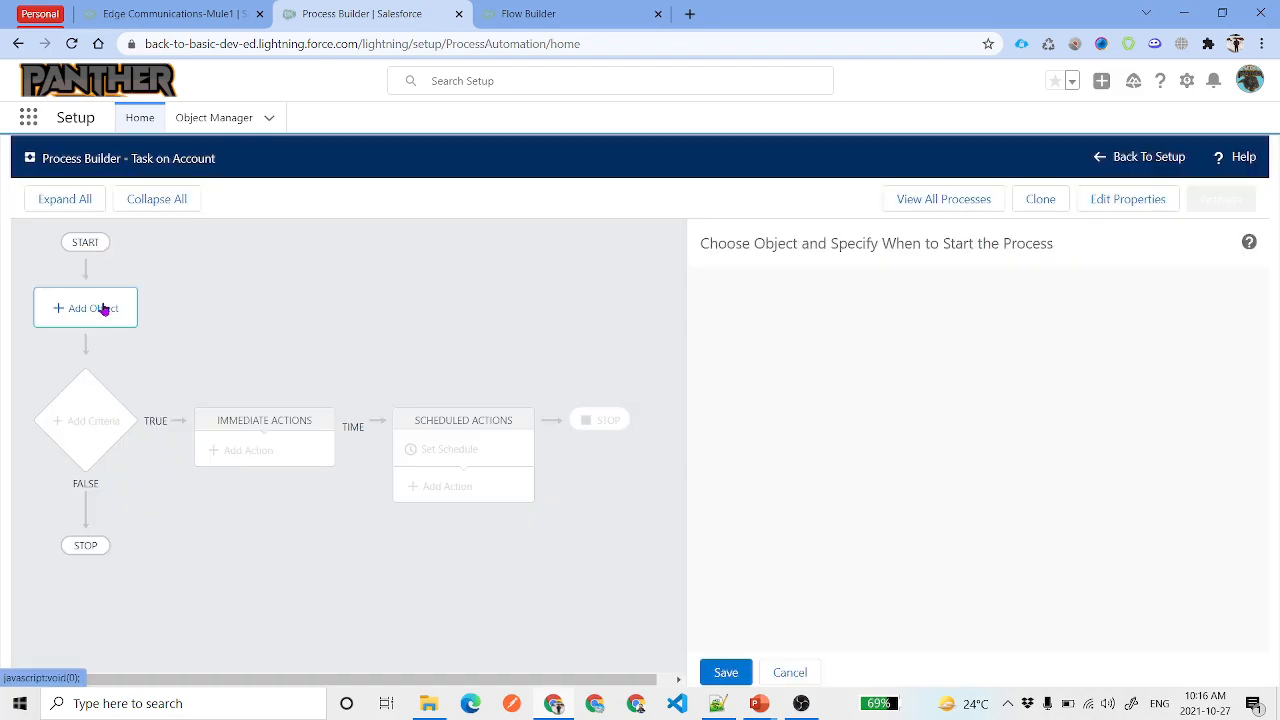
# Set the process to watch the Account object
pyautogui.click(104, 308)
pyautogui.click(800, 322)
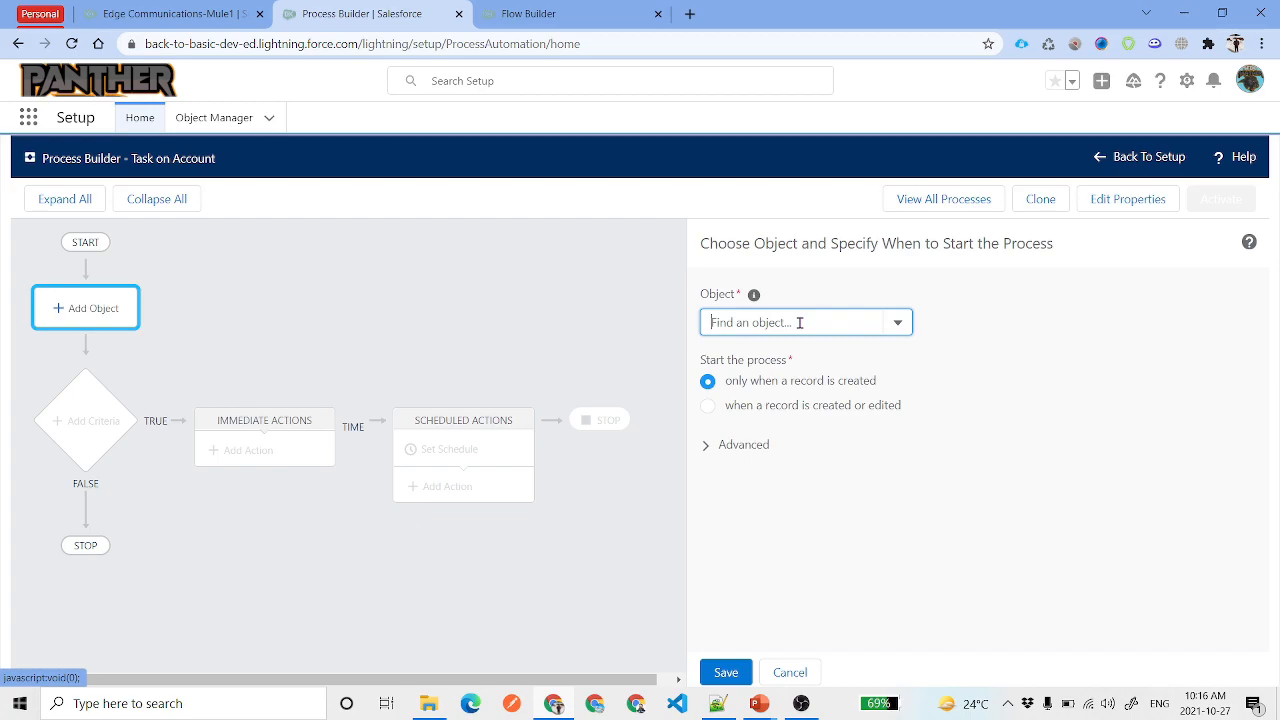
pyautogui.write('Ac')
pyautogui.click(785, 351)
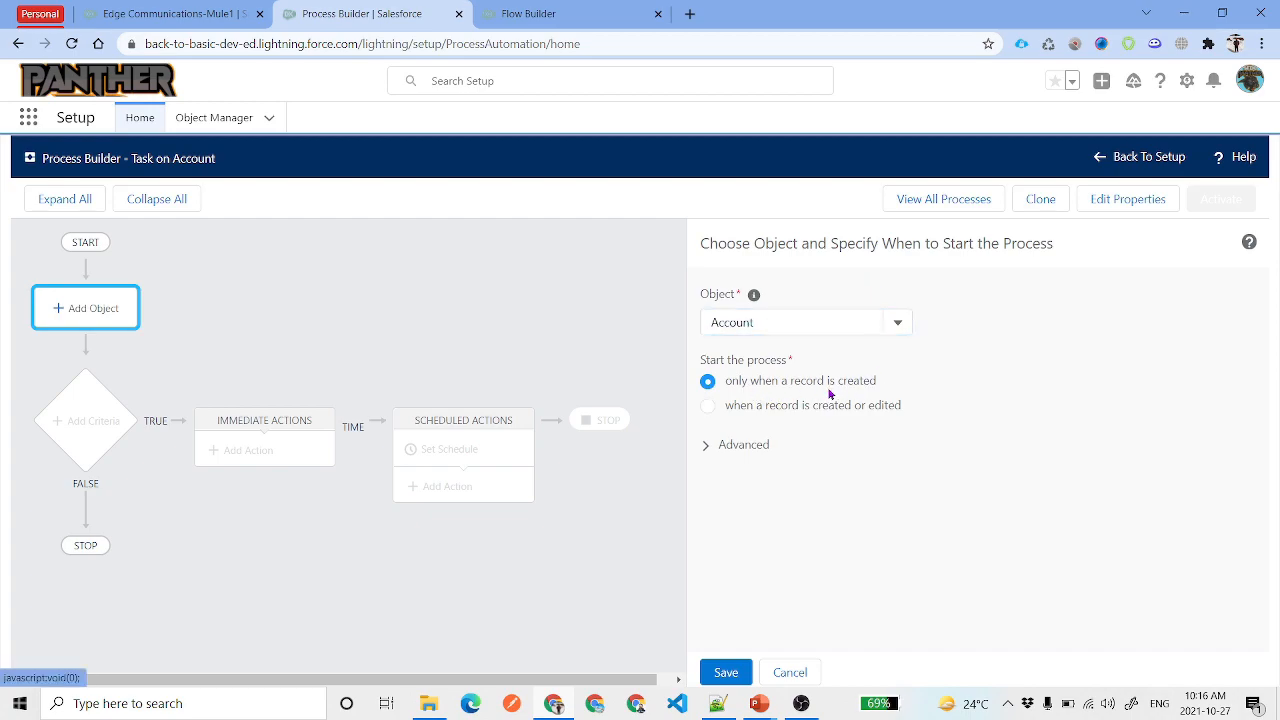
pyautogui.click(726, 672)
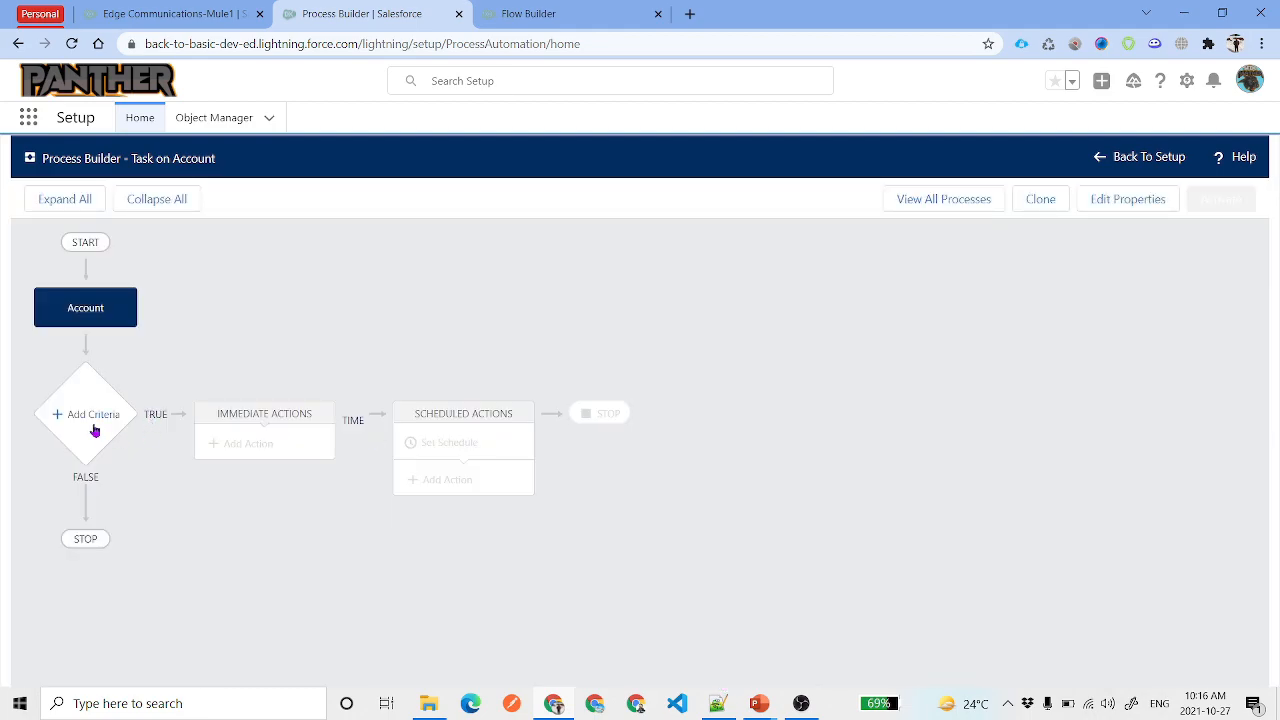
# Add a 'No Criteria' node that runs actions without any conditions
pyautogui.click(95, 429)
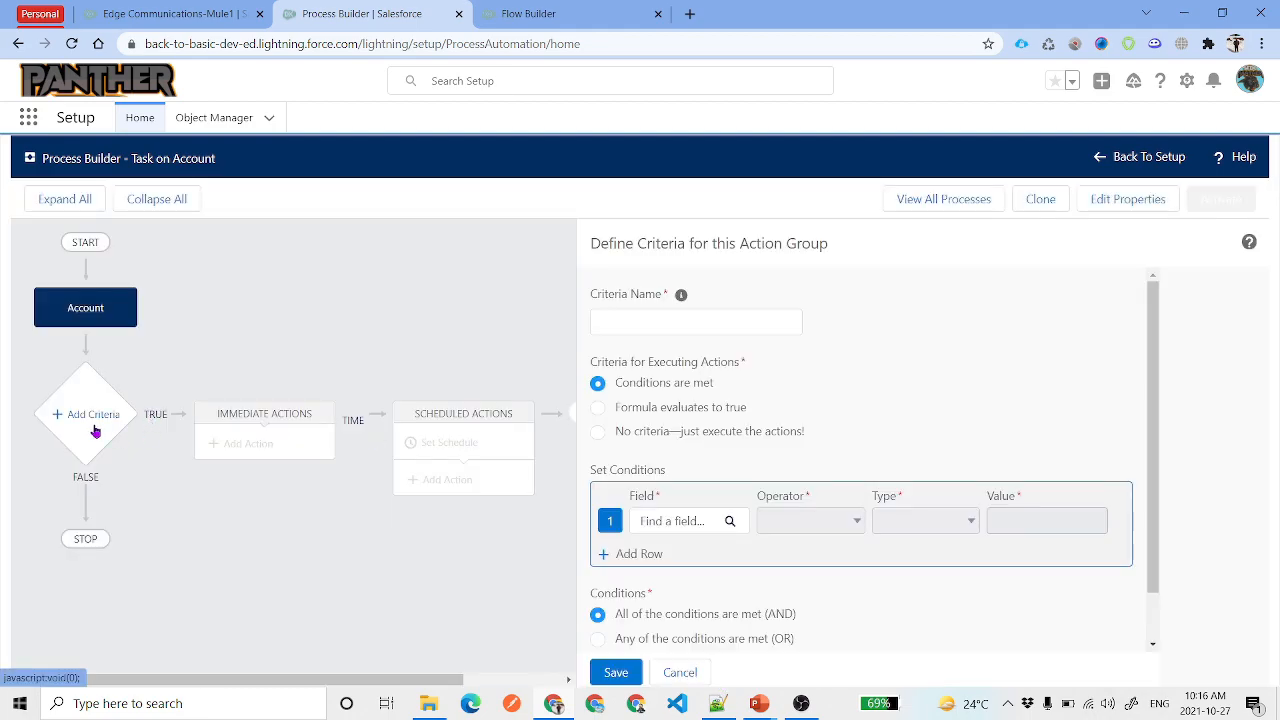
pyautogui.click(645, 313)
pyautogui.write('No Criteria')
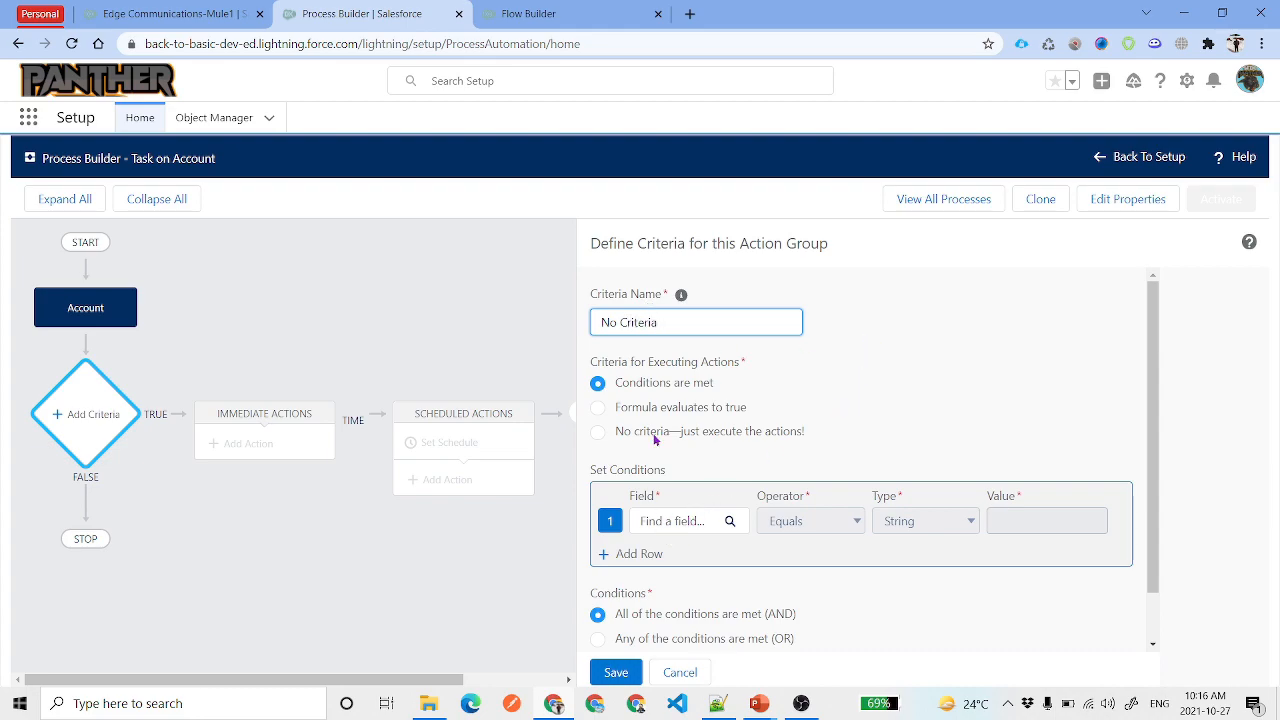
pyautogui.click(600, 432)
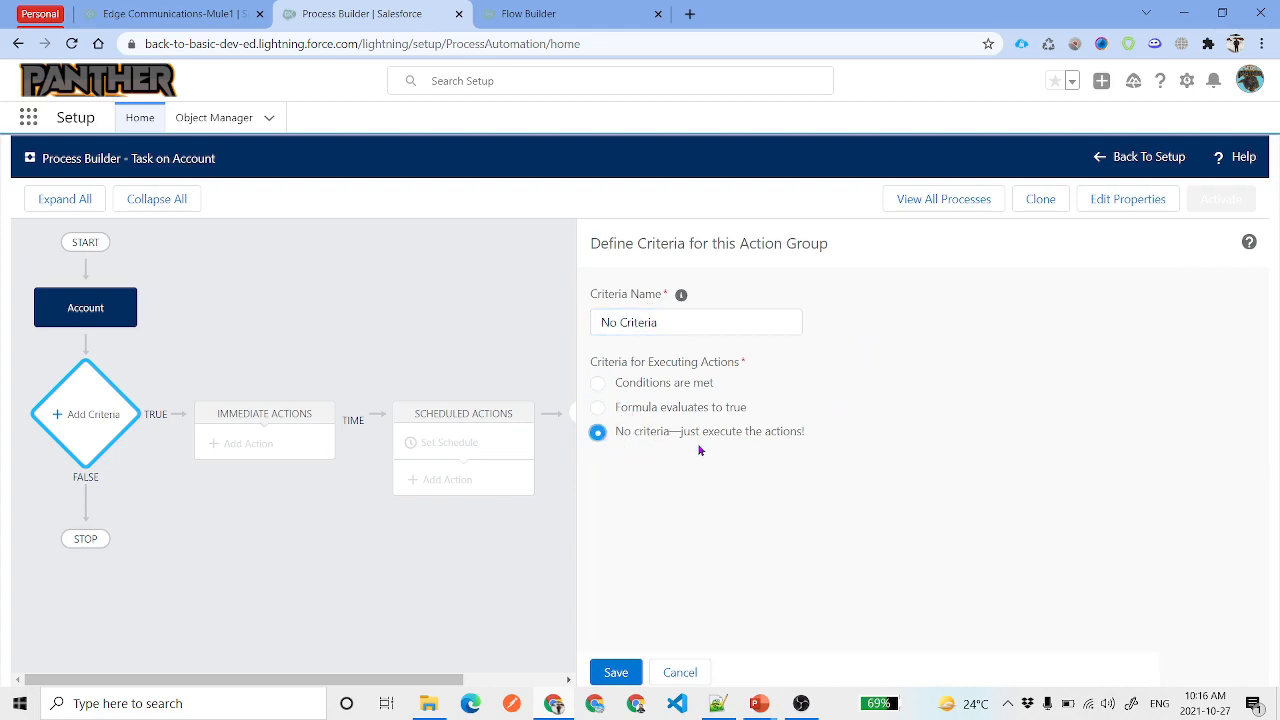
pyautogui.click(616, 672)
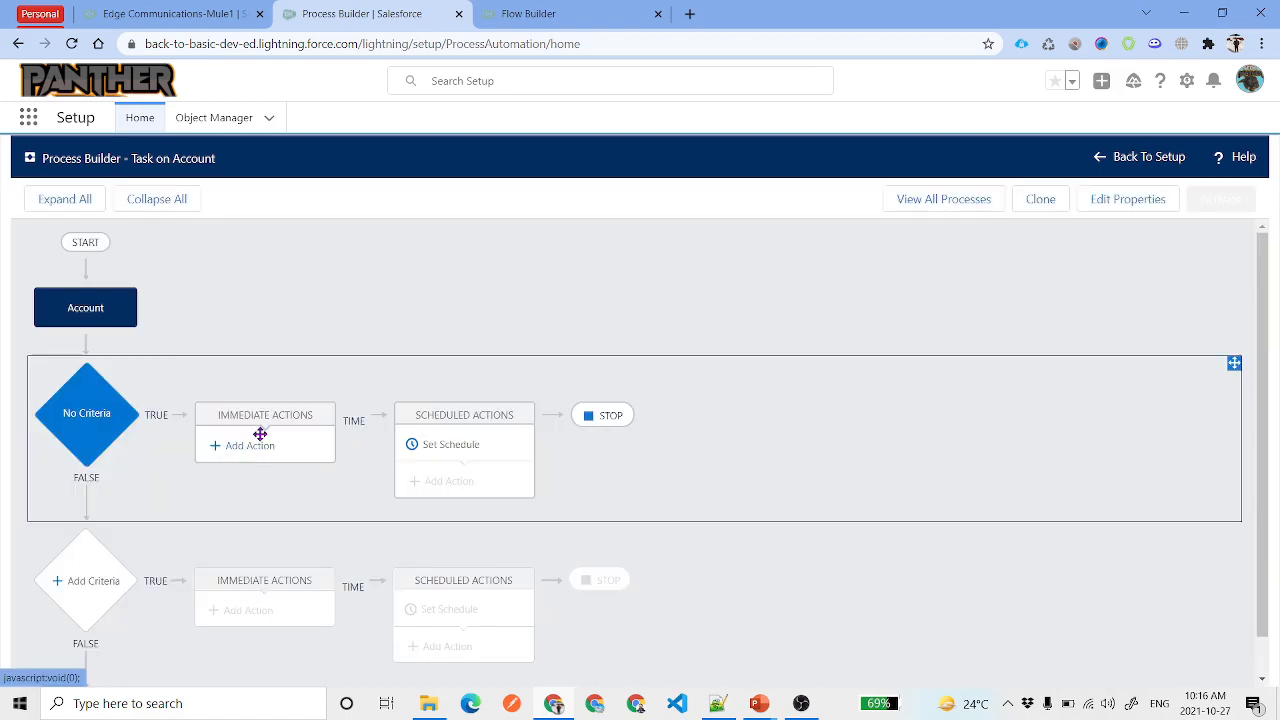
# Add an immediate Flows action launching Create Task on Account Creation, named after the flow
pyautogui.click(255, 445)
pyautogui.click(789, 322)
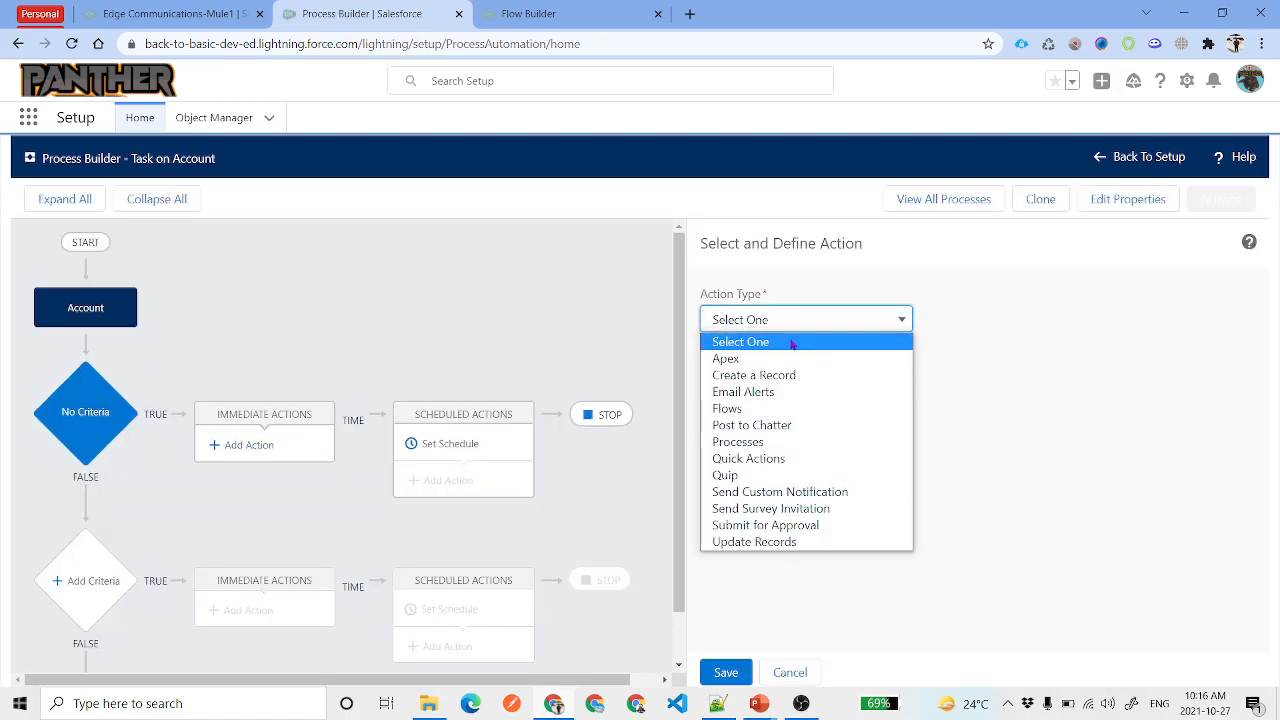
pyautogui.click(776, 410)
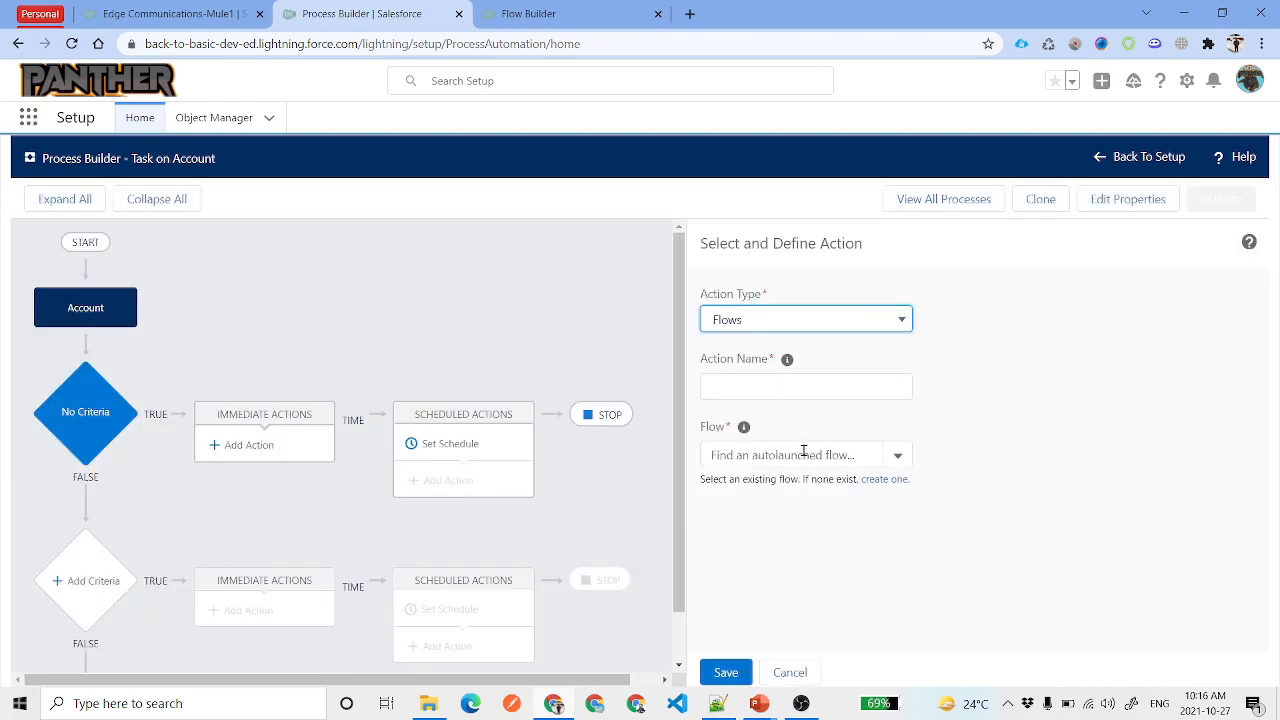
pyautogui.click(803, 451)
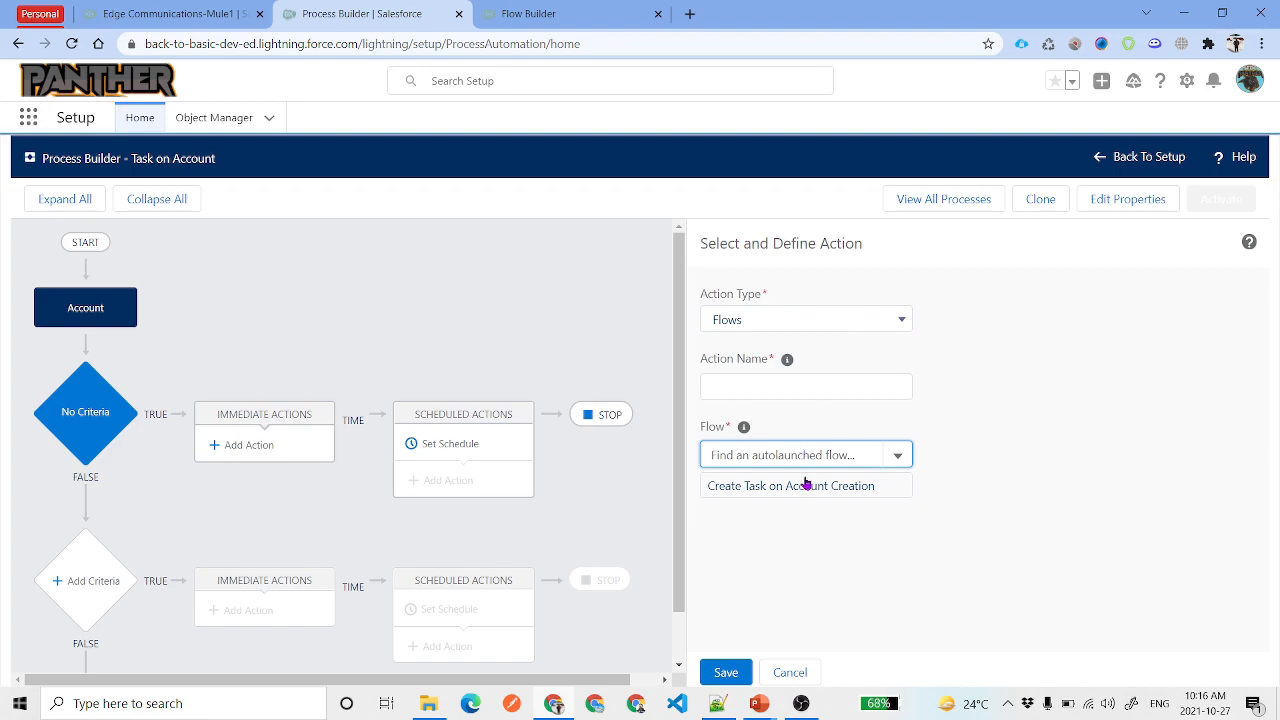
pyautogui.click(787, 487)
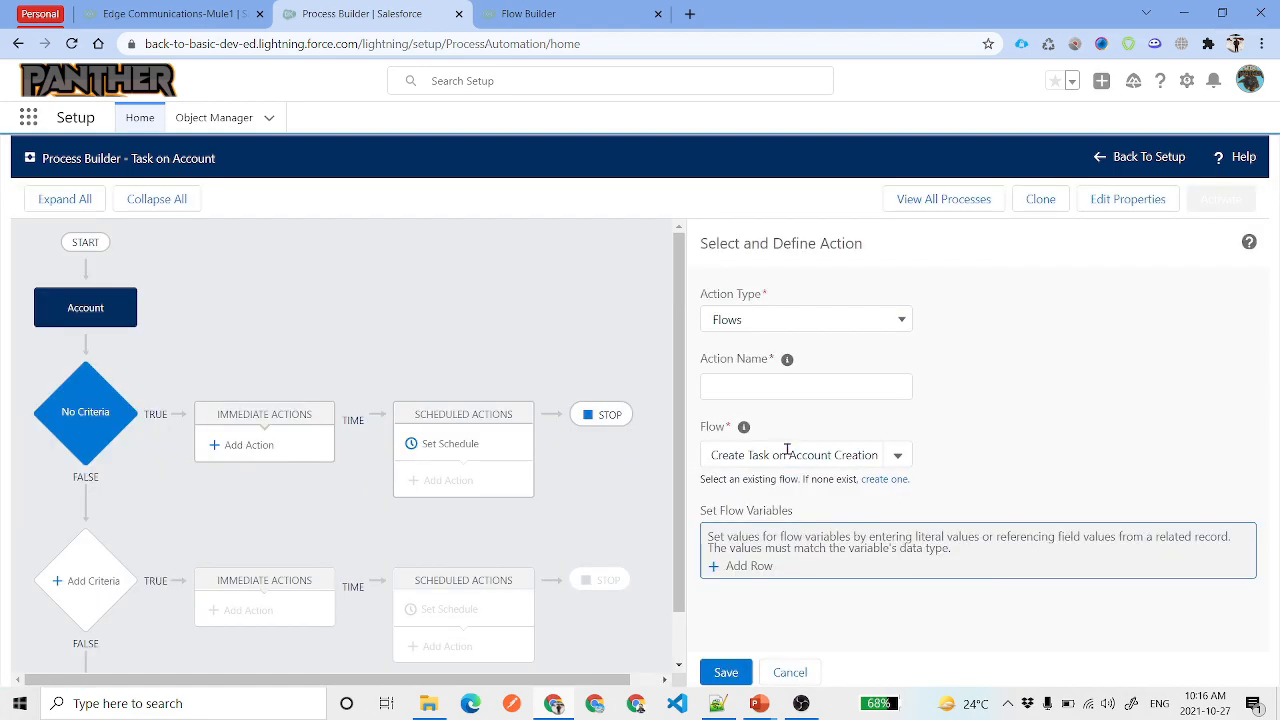
pyautogui.click(787, 451)
pyautogui.hotkey('ctrl', 'c')
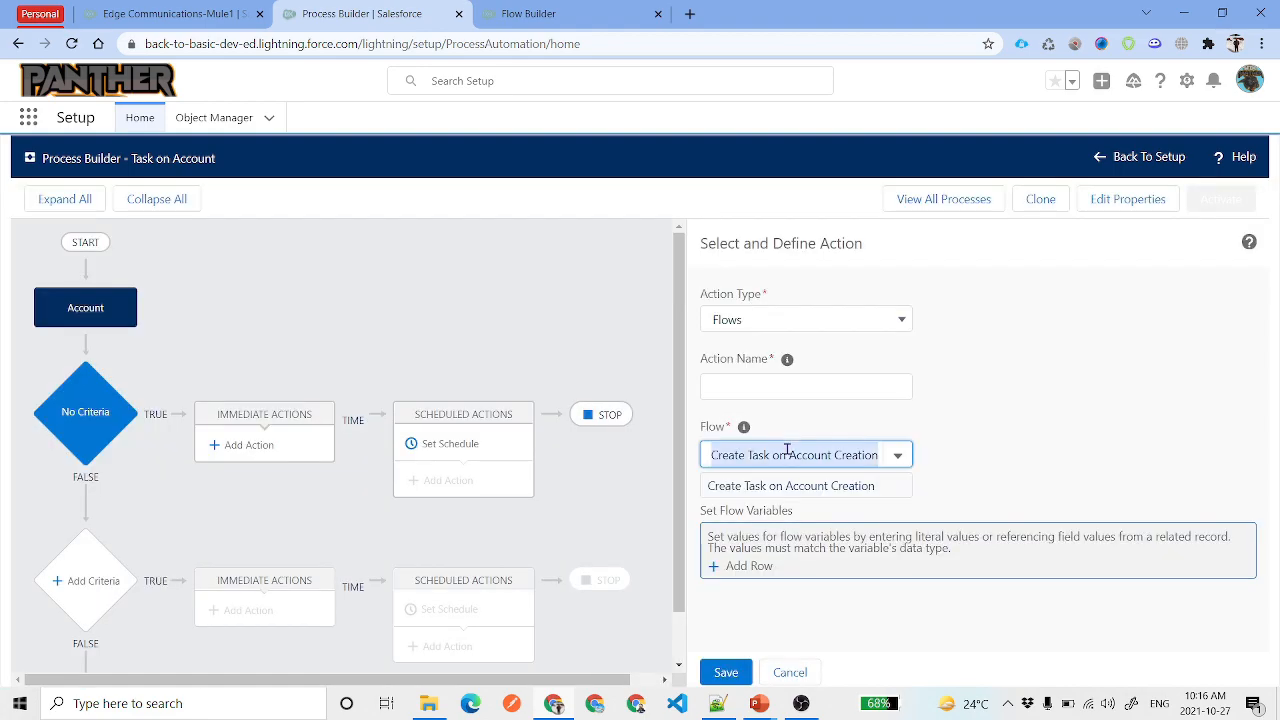
pyautogui.click(792, 385)
pyautogui.hotkey('ctrl', 'v')
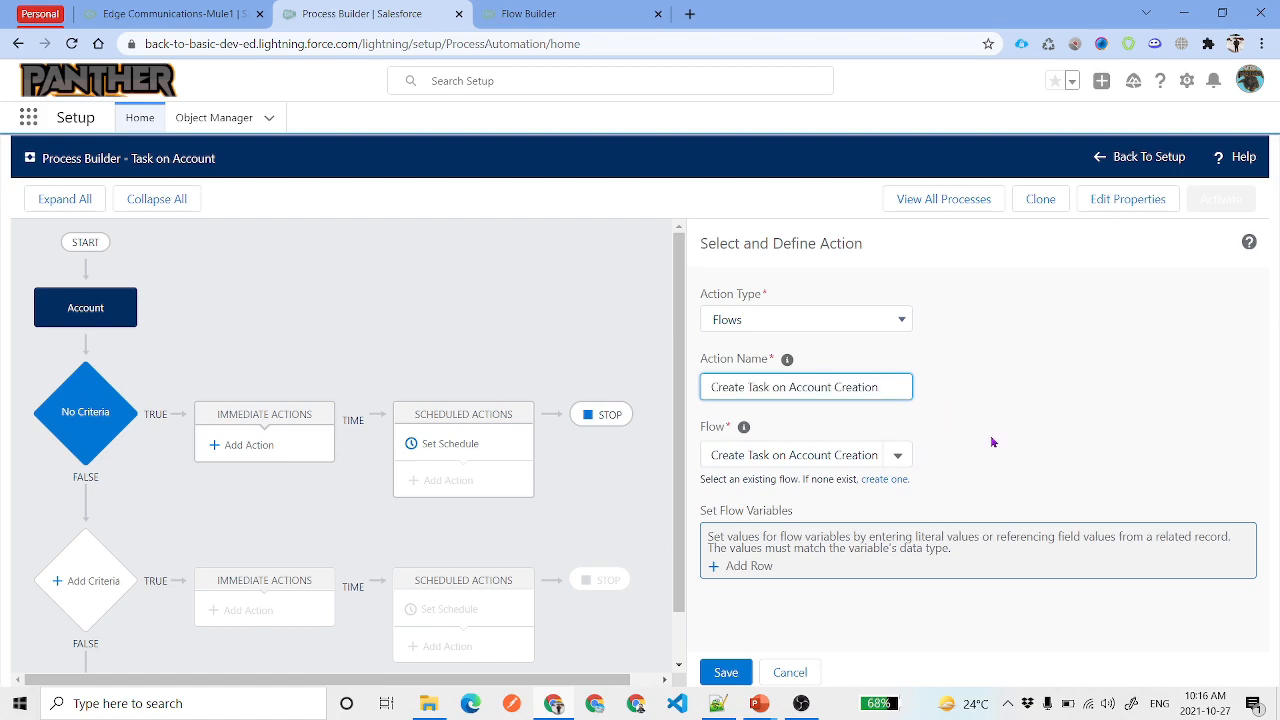
pyautogui.press('Tab')
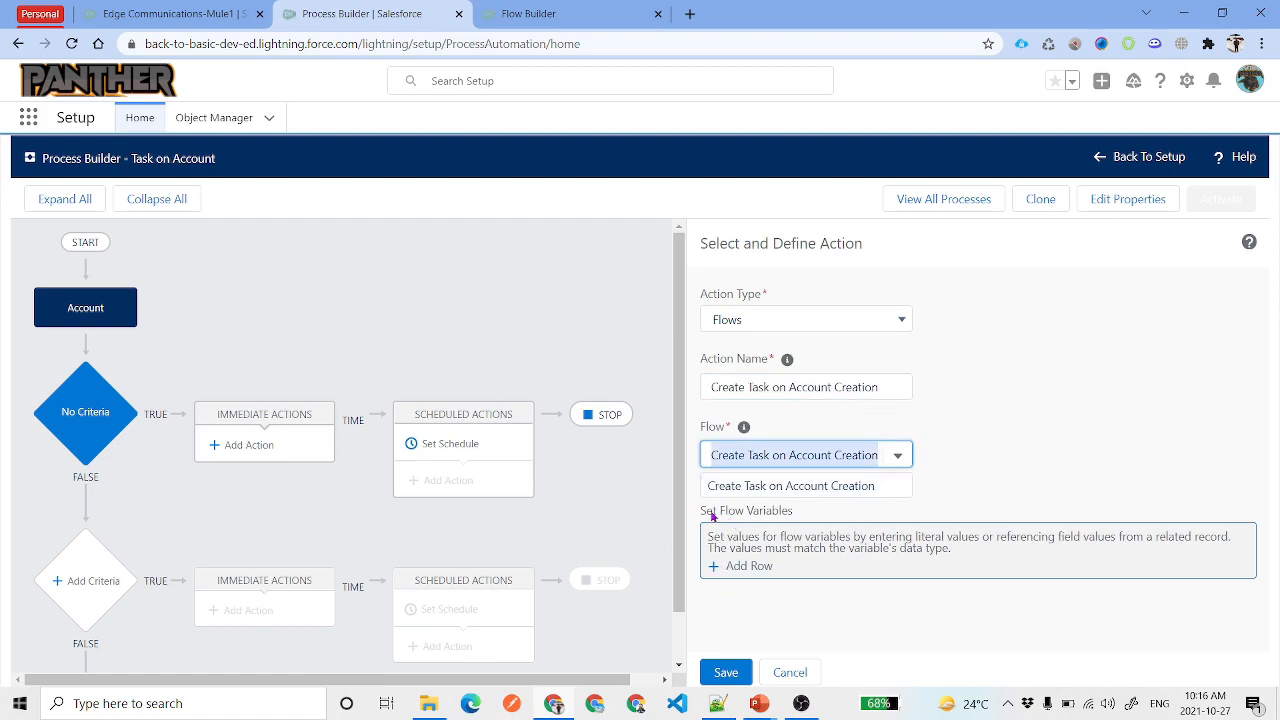
pyautogui.click(773, 490)
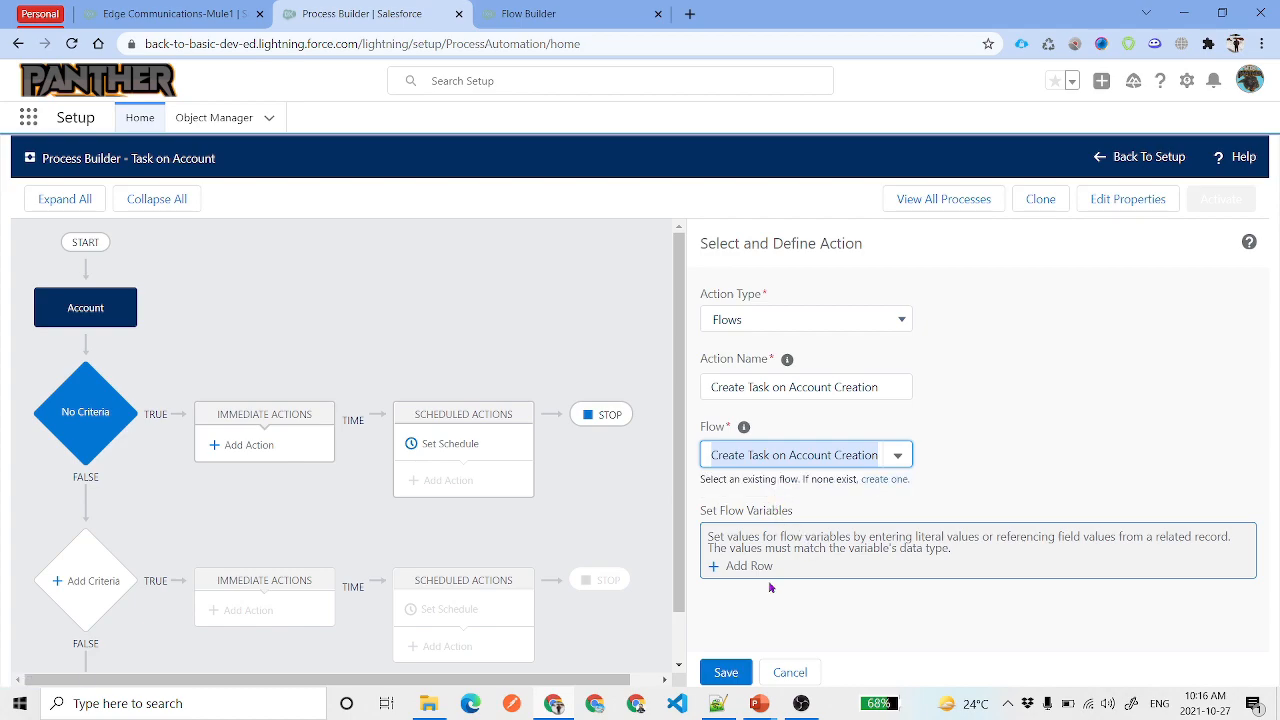
# Pass flow variable accountId as a Field Reference to Account ID, and save the action
pyautogui.click(748, 567)
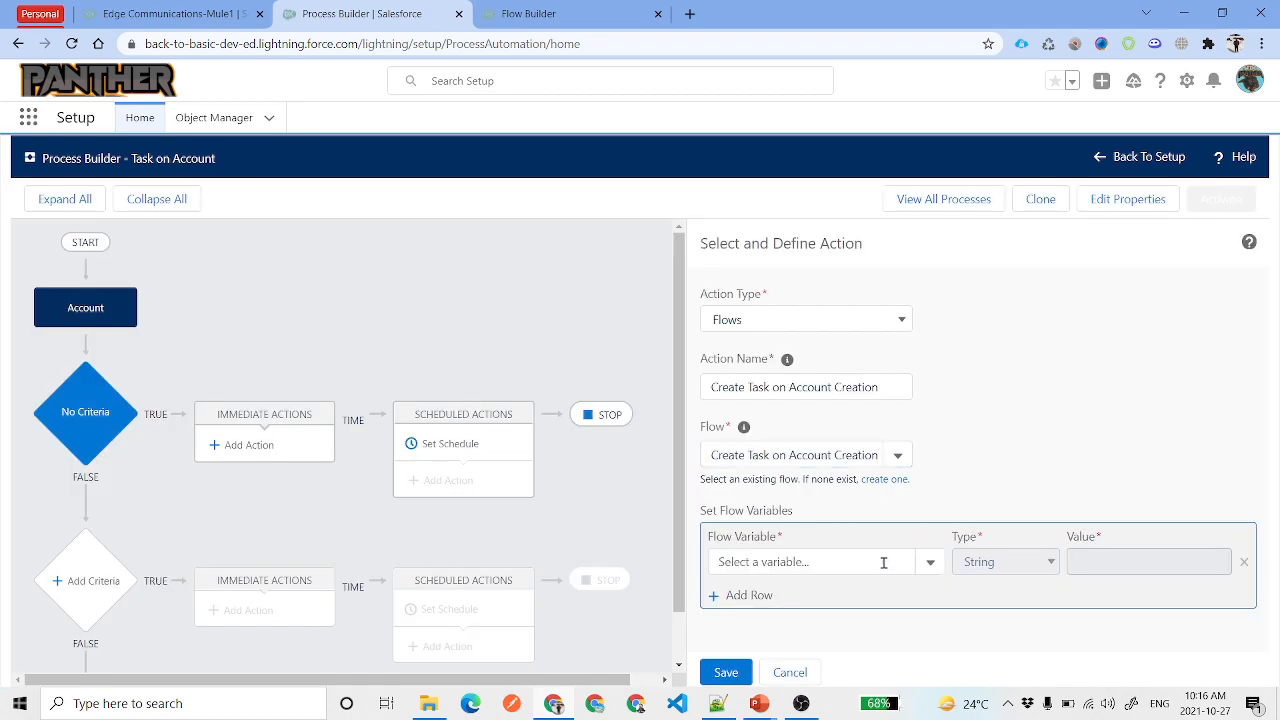
pyautogui.click(927, 564)
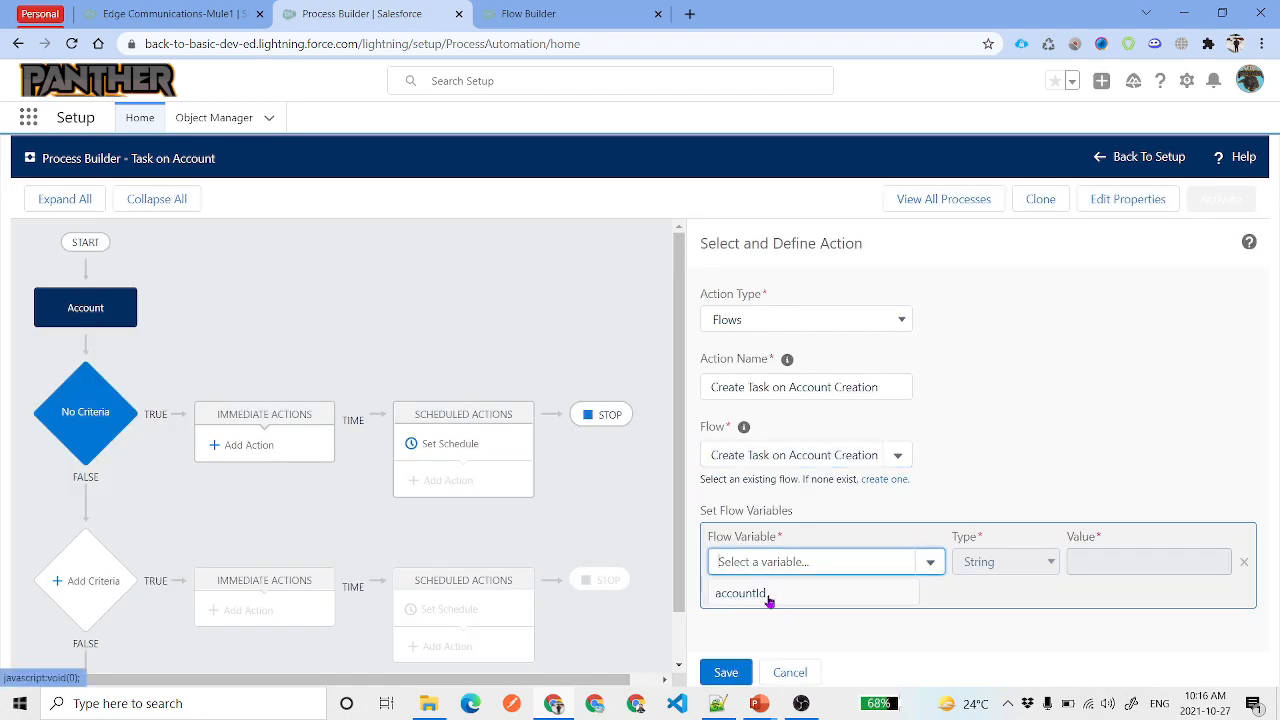
pyautogui.click(763, 600)
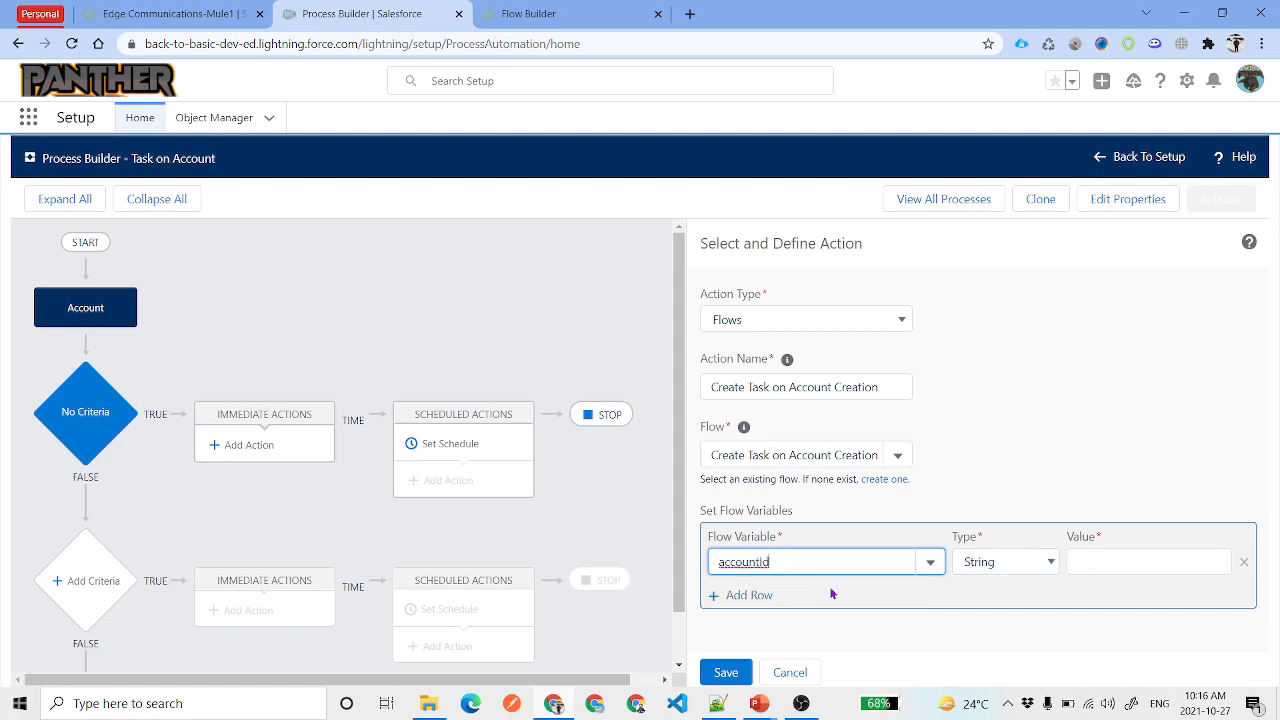
pyautogui.click(979, 568)
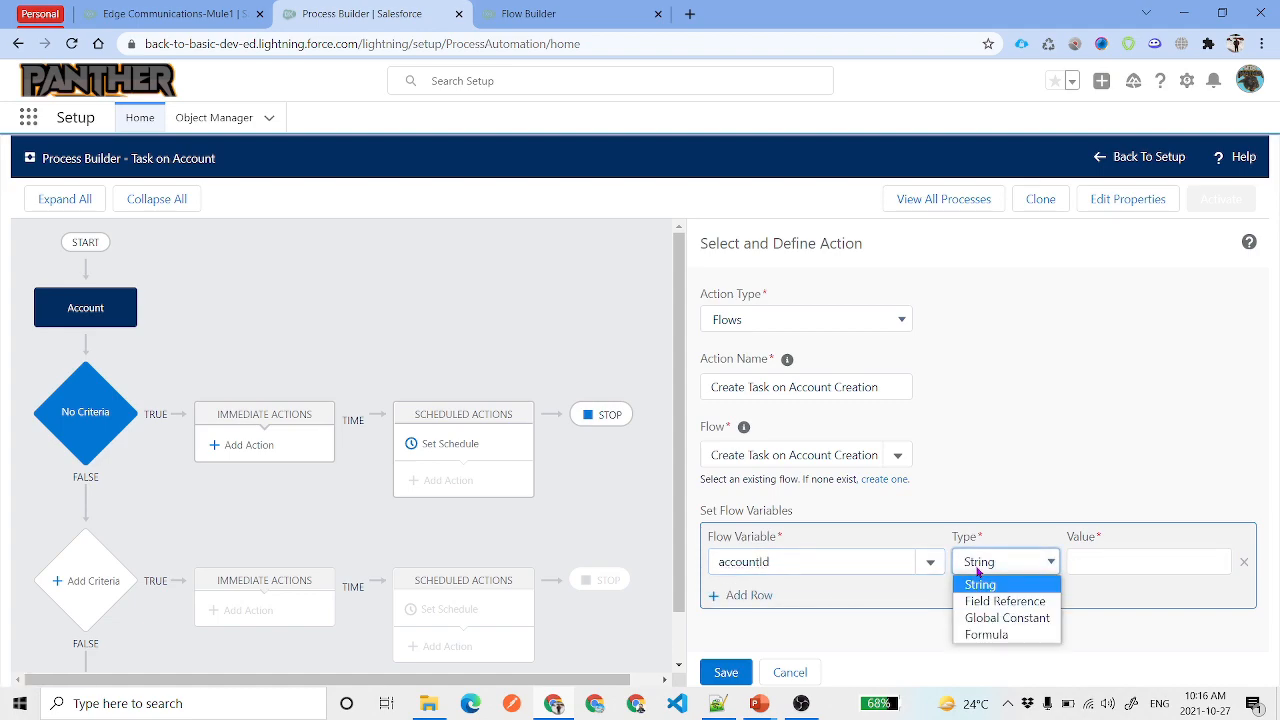
pyautogui.click(1010, 602)
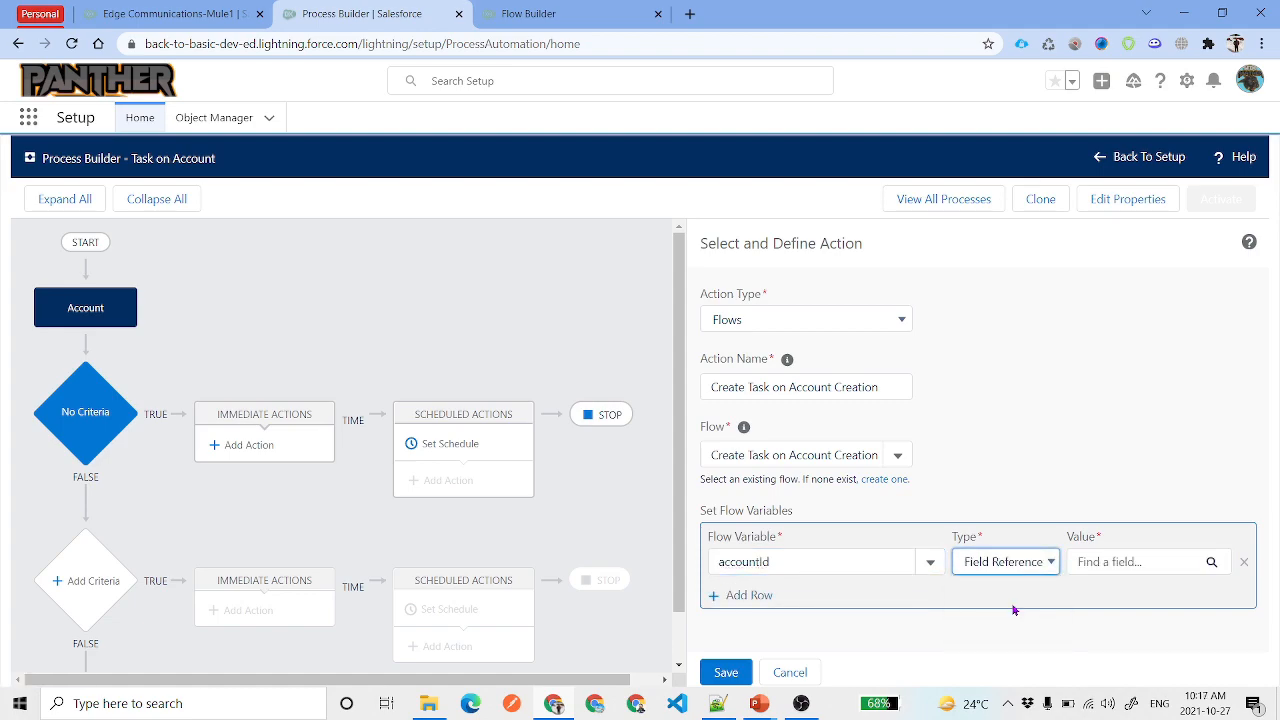
pyautogui.click(1115, 563)
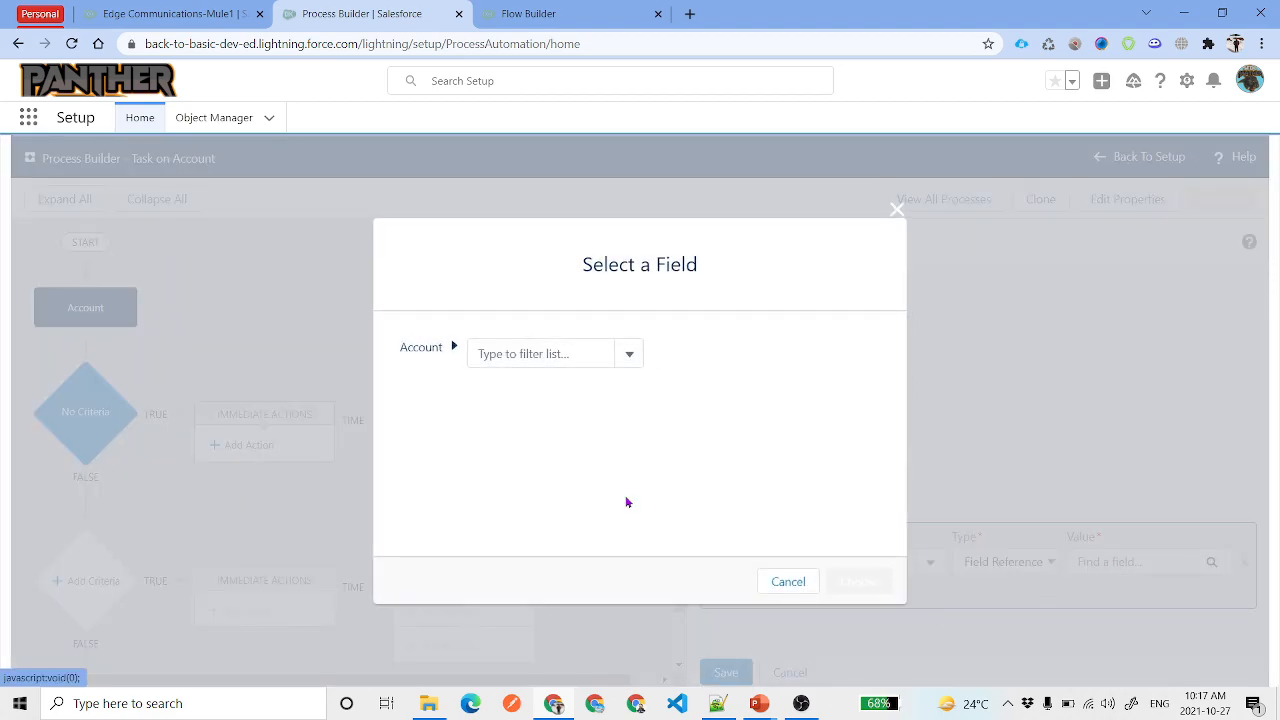
pyautogui.write('Record I')
pyautogui.press('BackSpace')
pyautogui.press('BackSpace')
pyautogui.press('BackSpace')
pyautogui.press('BackSpace')
pyautogui.press('BackSpace')
pyautogui.press('BackSpace')
pyautogui.press('BackSpace')
pyautogui.press('BackSpace')
pyautogui.write('Account I')
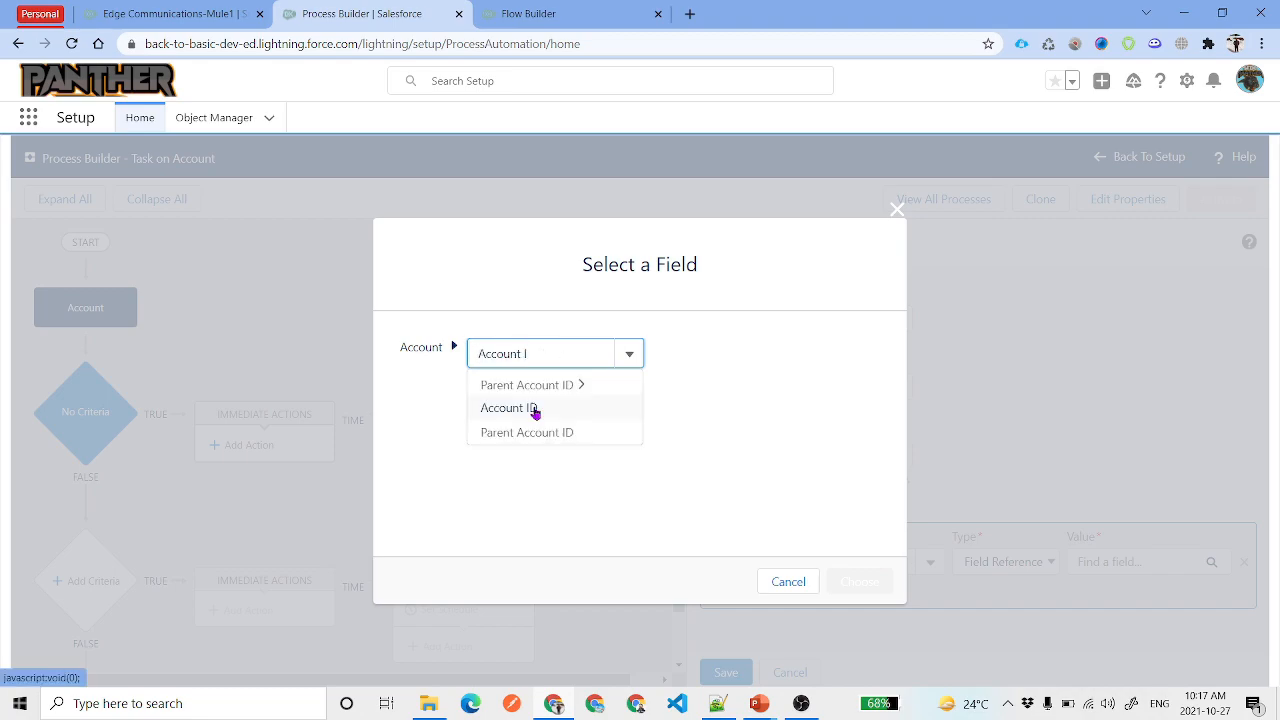
pyautogui.click(533, 409)
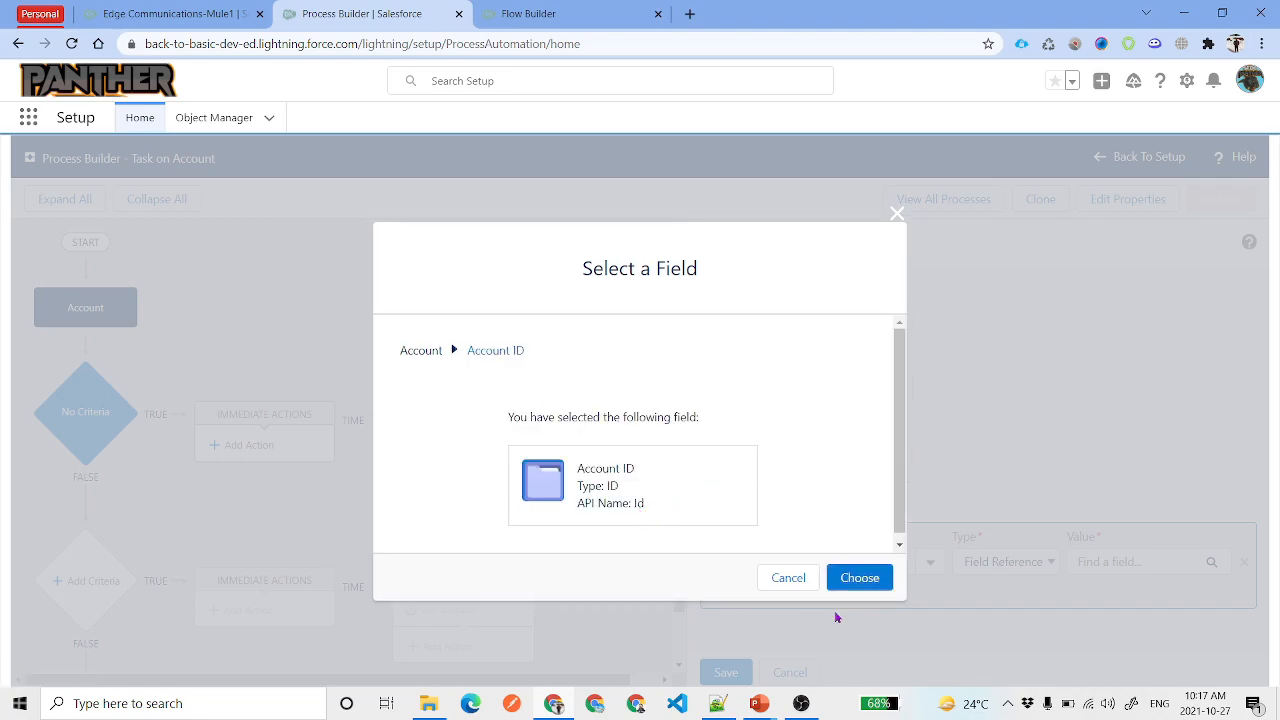
pyautogui.click(855, 578)
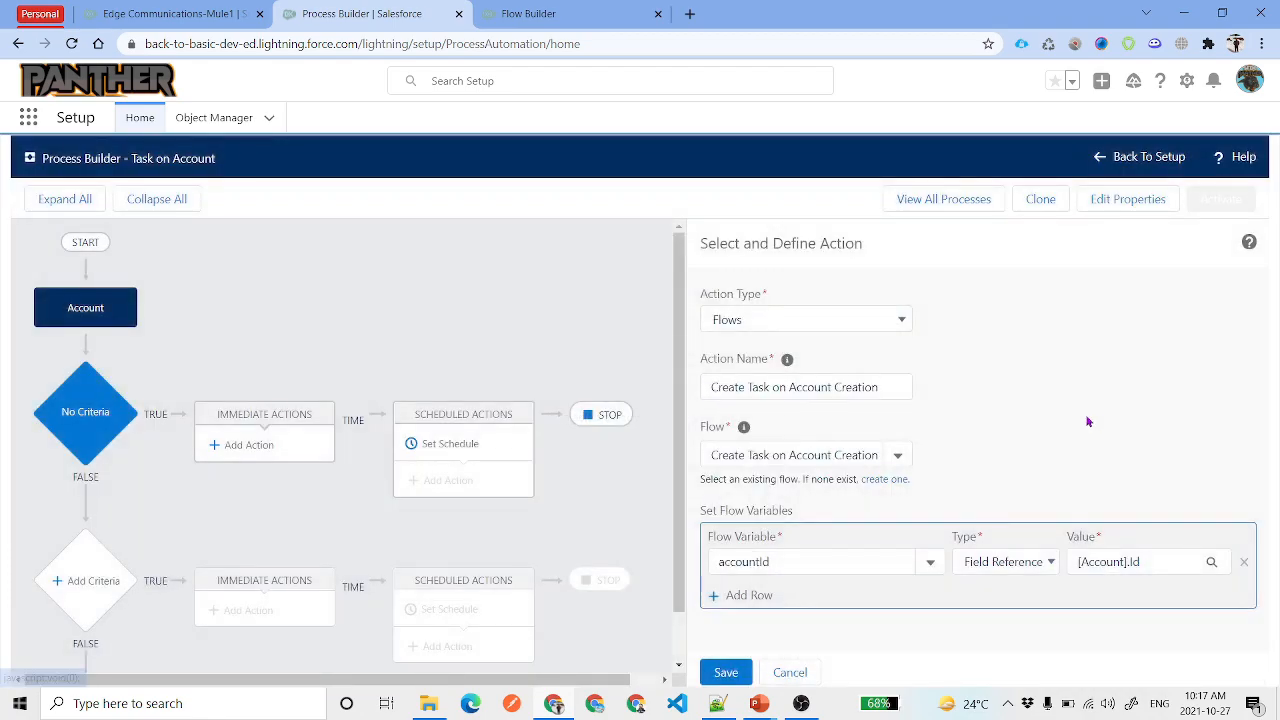
pyautogui.click(738, 670)
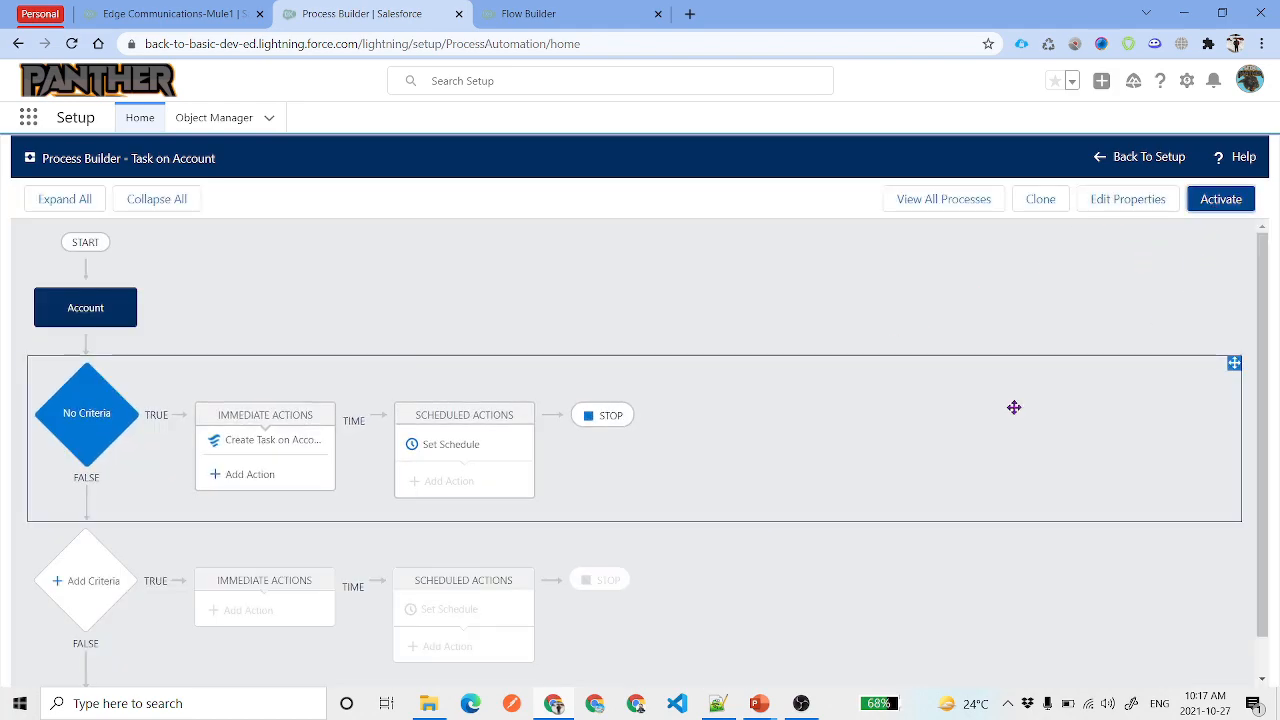
# Activate the Task on Account process and confirm
pyautogui.click(1221, 199)
pyautogui.click(856, 500)
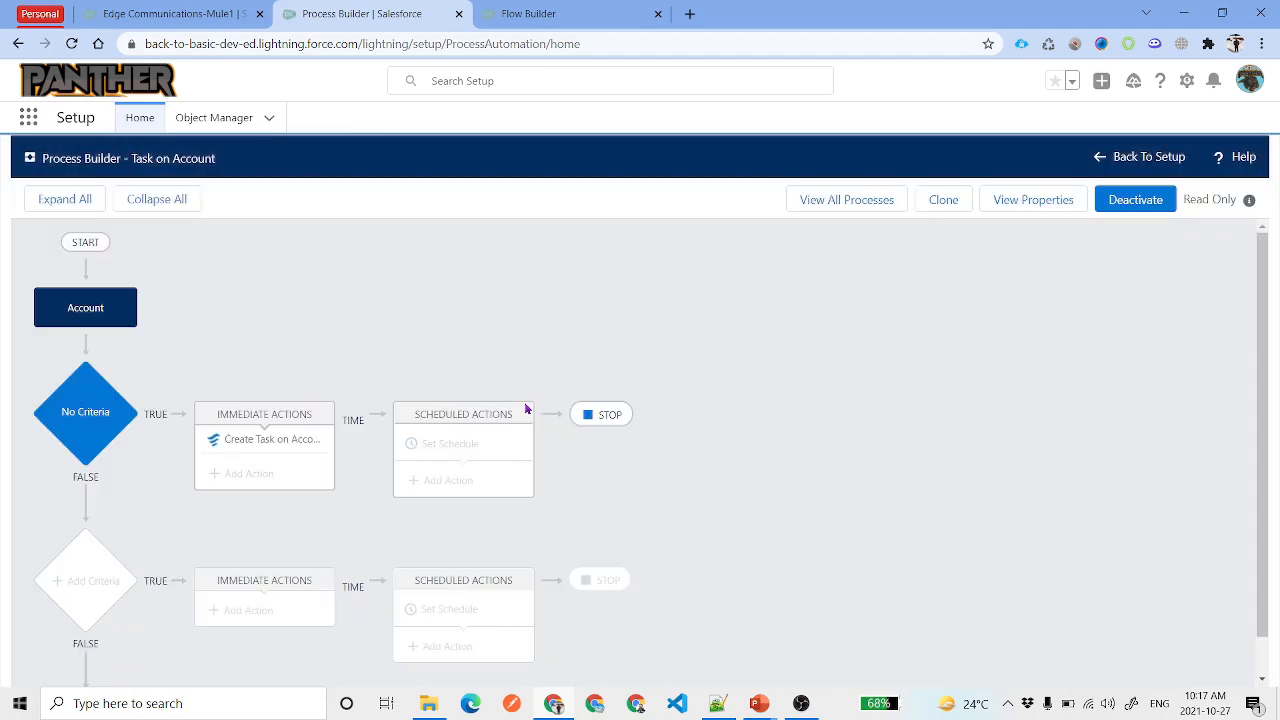
pyautogui.hotkey('ctrl', 'shift', 'Tab')
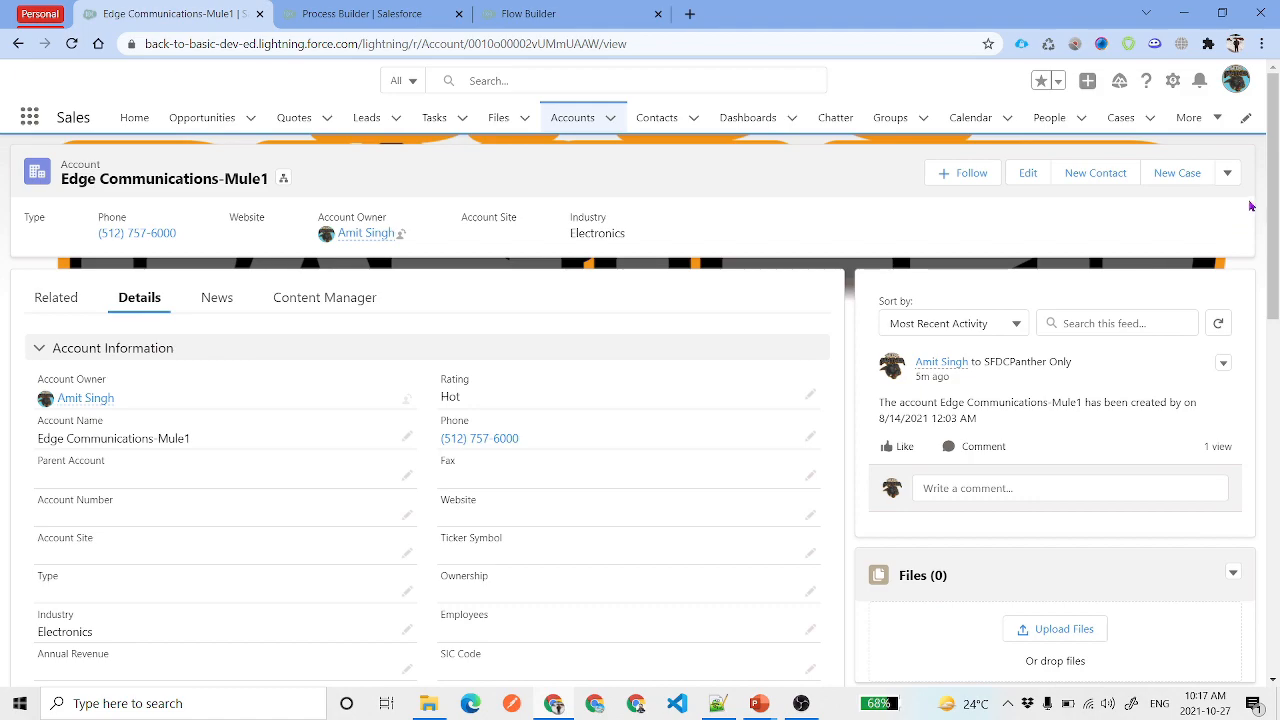
# From the Accounts list, start a new account with the Business record type
pyautogui.click(1227, 173)
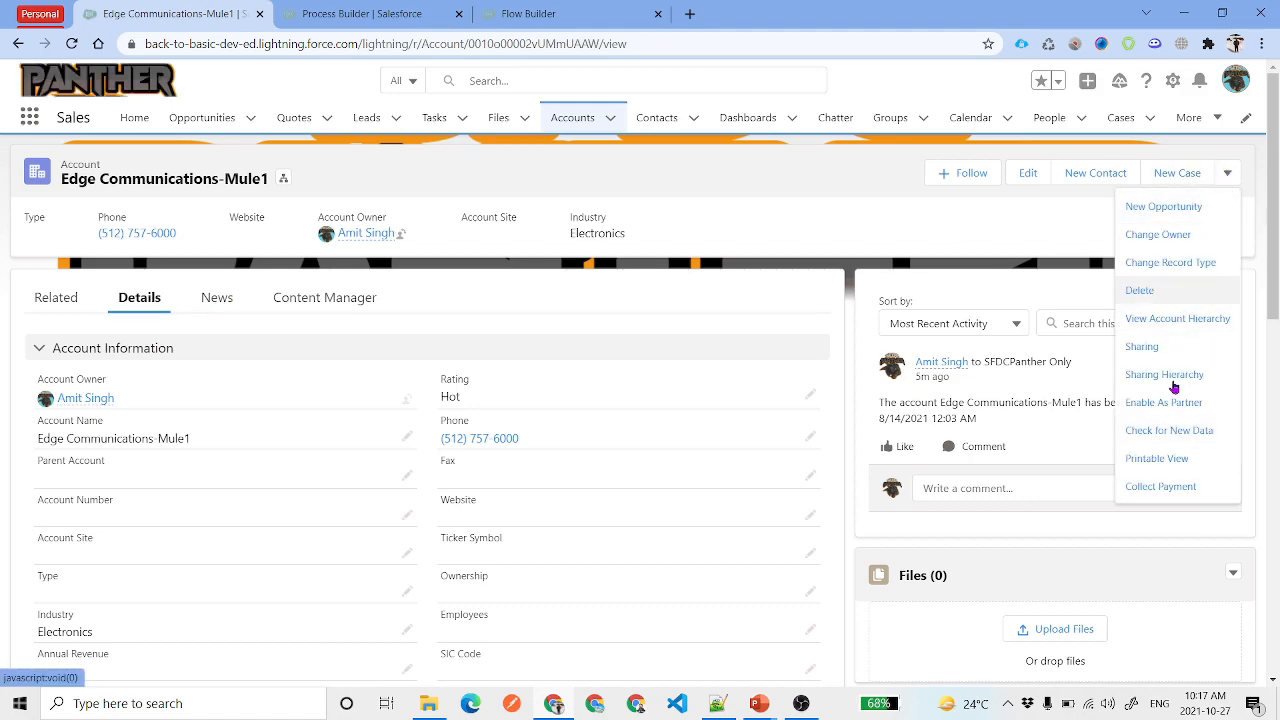
pyautogui.click(1169, 430)
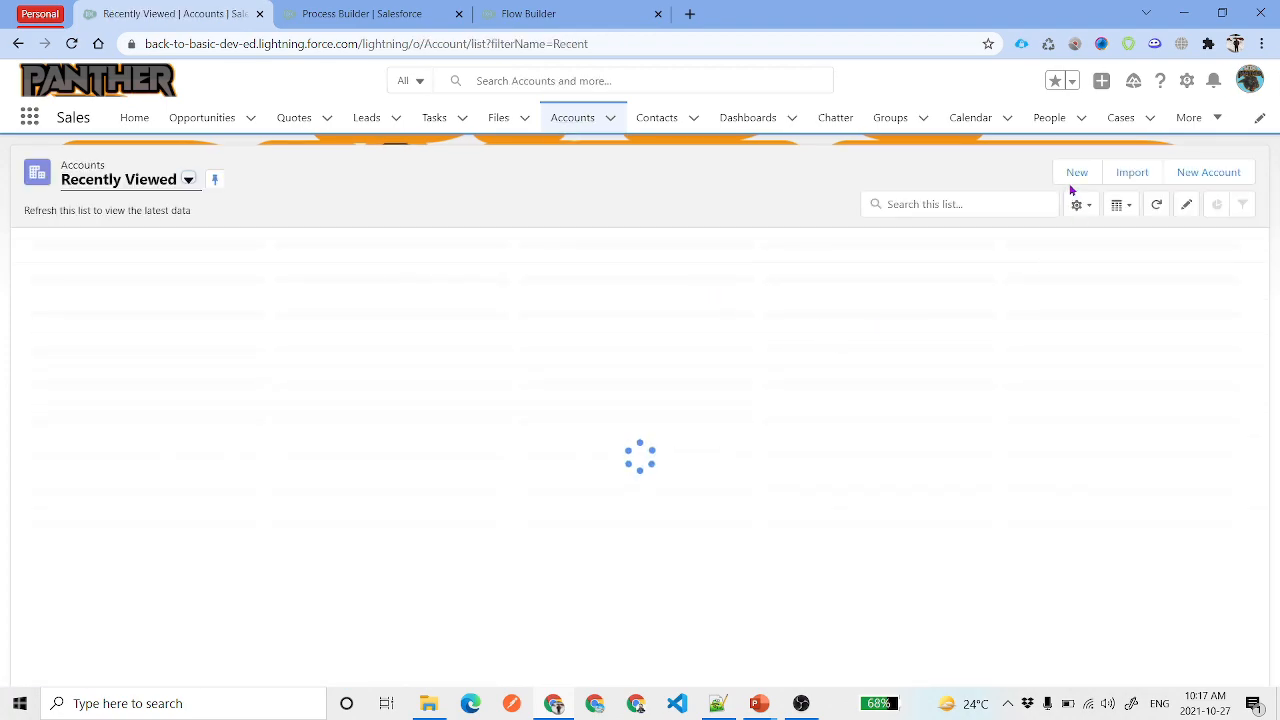
pyautogui.click(1076, 174)
pyautogui.moveTo(405, 352); pyautogui.dragTo(520, 350)
pyautogui.click(645, 343)
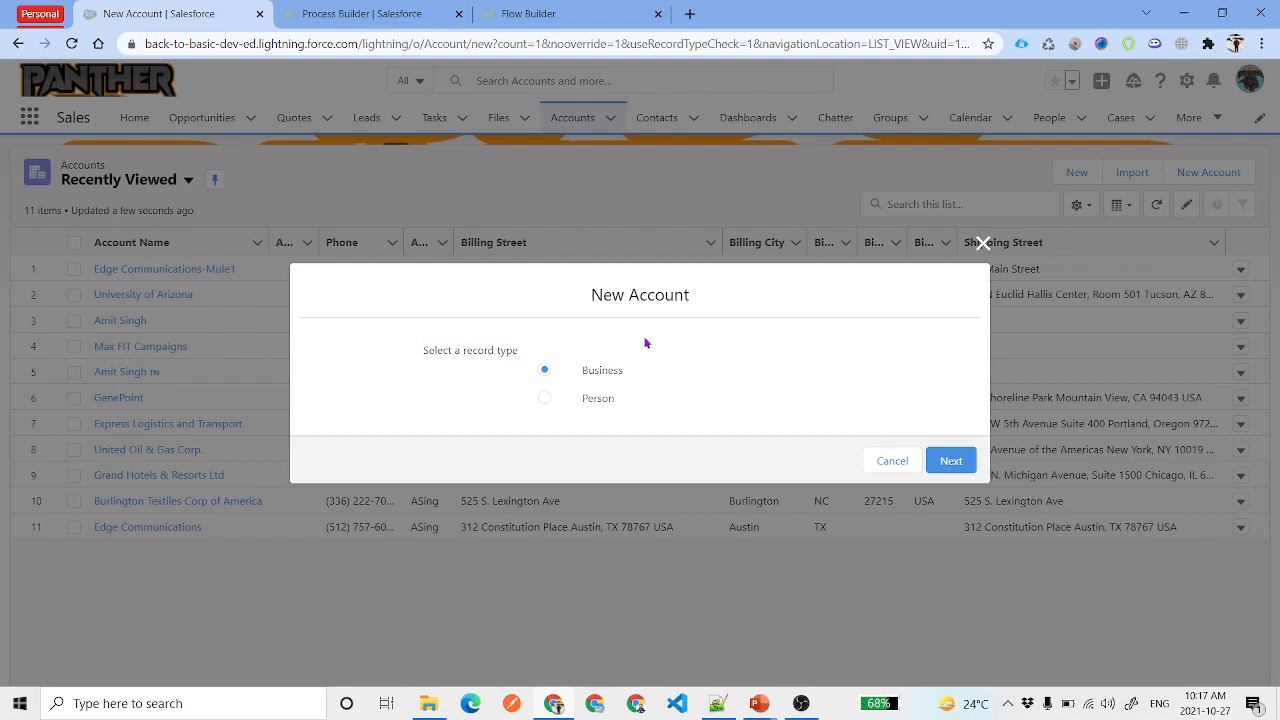
pyautogui.click(951, 458)
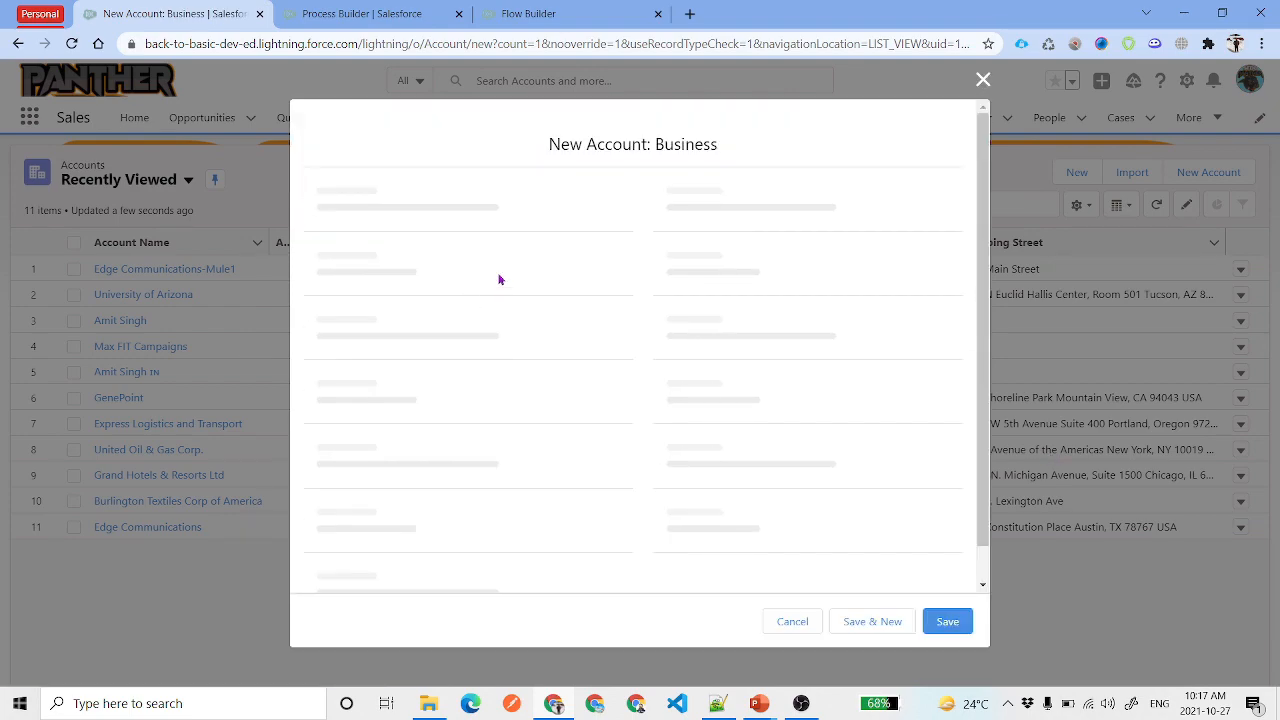
# Pick Google, Inc. as the account name and set Rating to Warm
pyautogui.click(481, 282)
pyautogui.write('google')
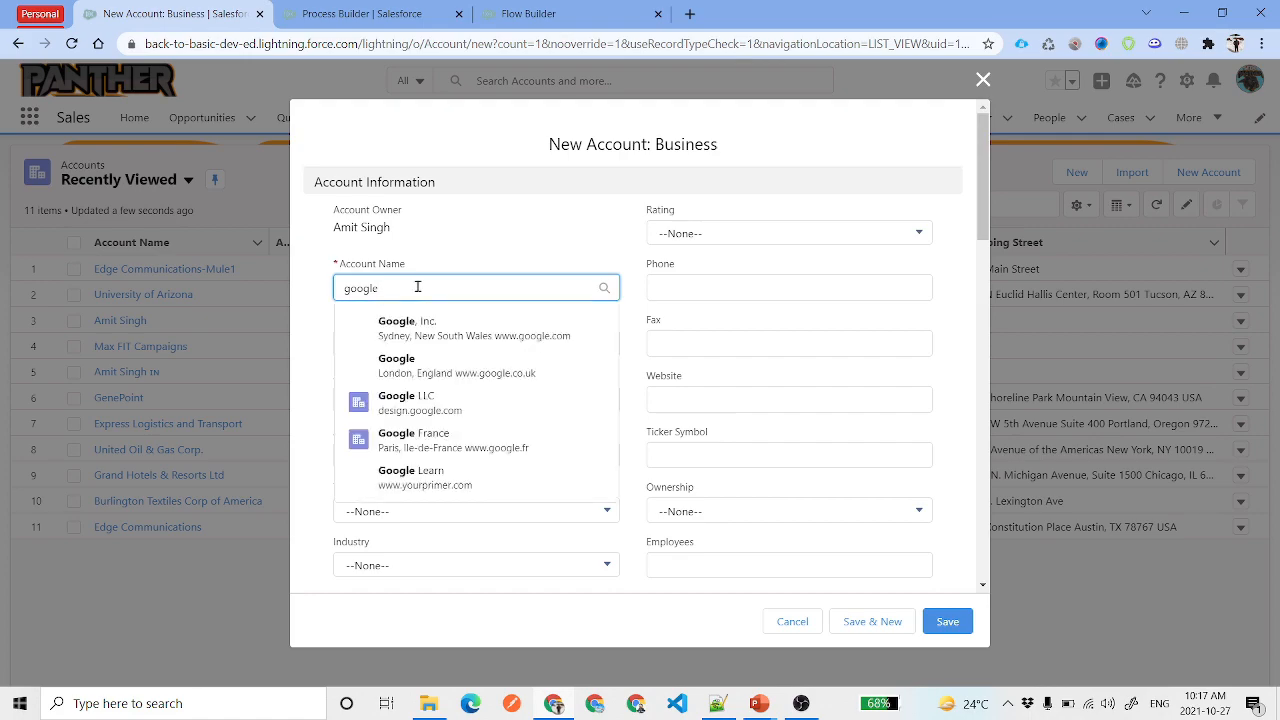
pyautogui.click(482, 334)
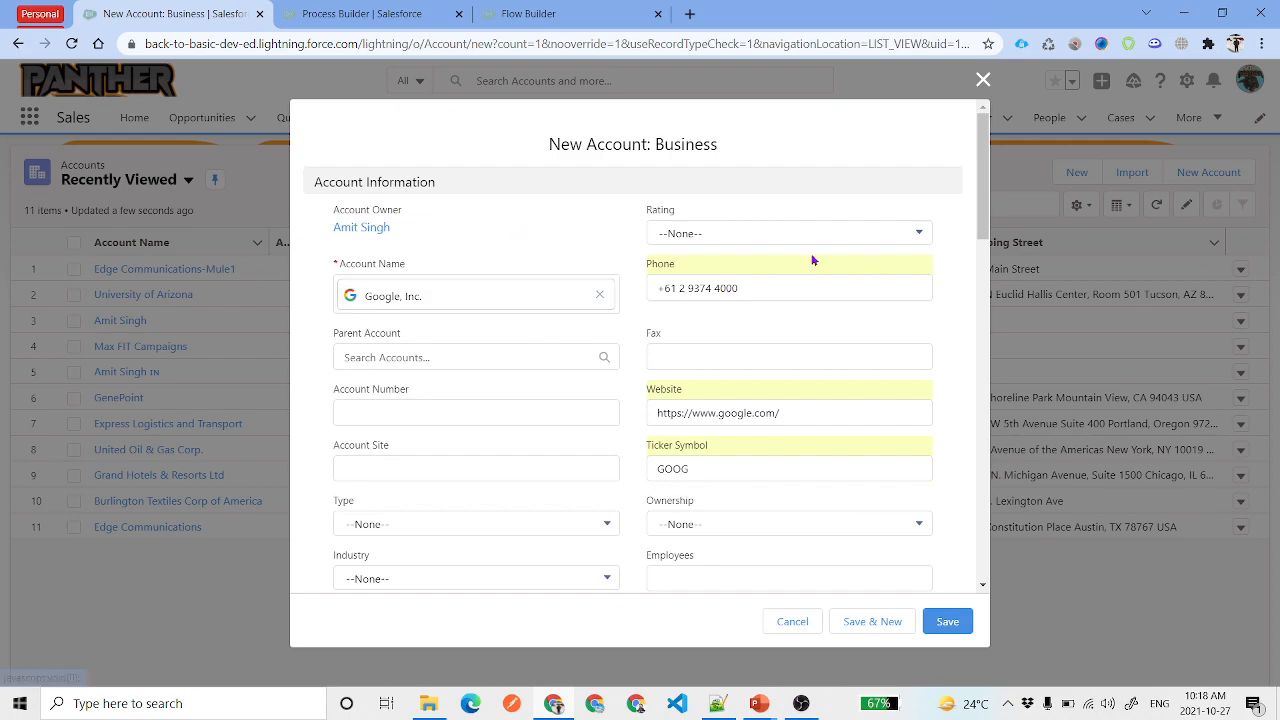
pyautogui.click(754, 232)
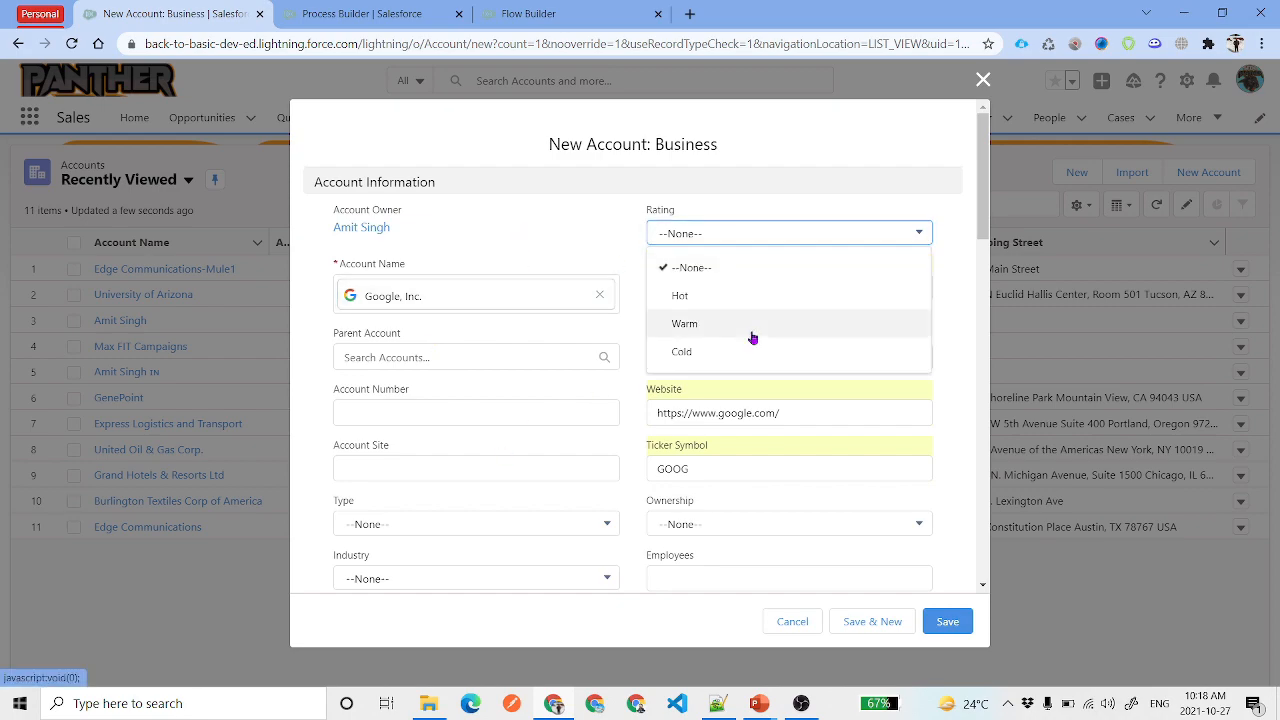
pyautogui.scroll(-8, 527, 412)
pyautogui.scroll(-1, 529, 418)
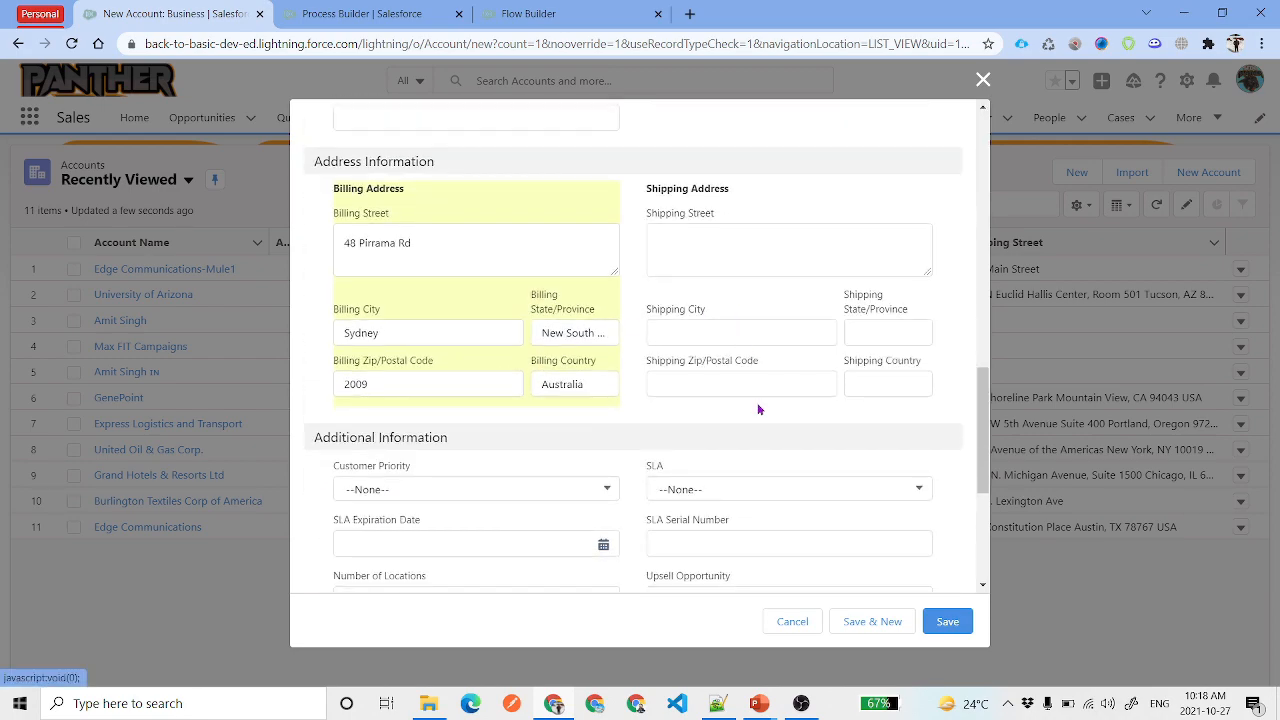
pyautogui.scroll(-5, 758, 409)
pyautogui.click(950, 621)
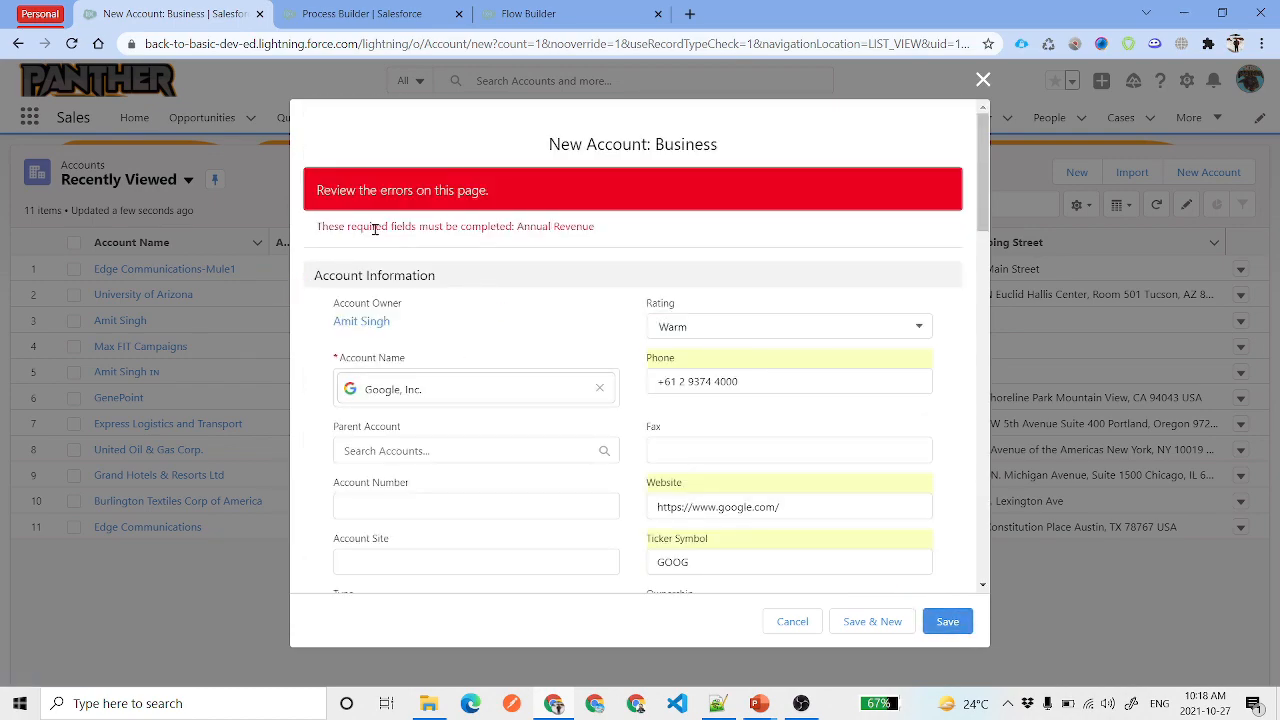
pyautogui.click(536, 226)
pyautogui.click(455, 395)
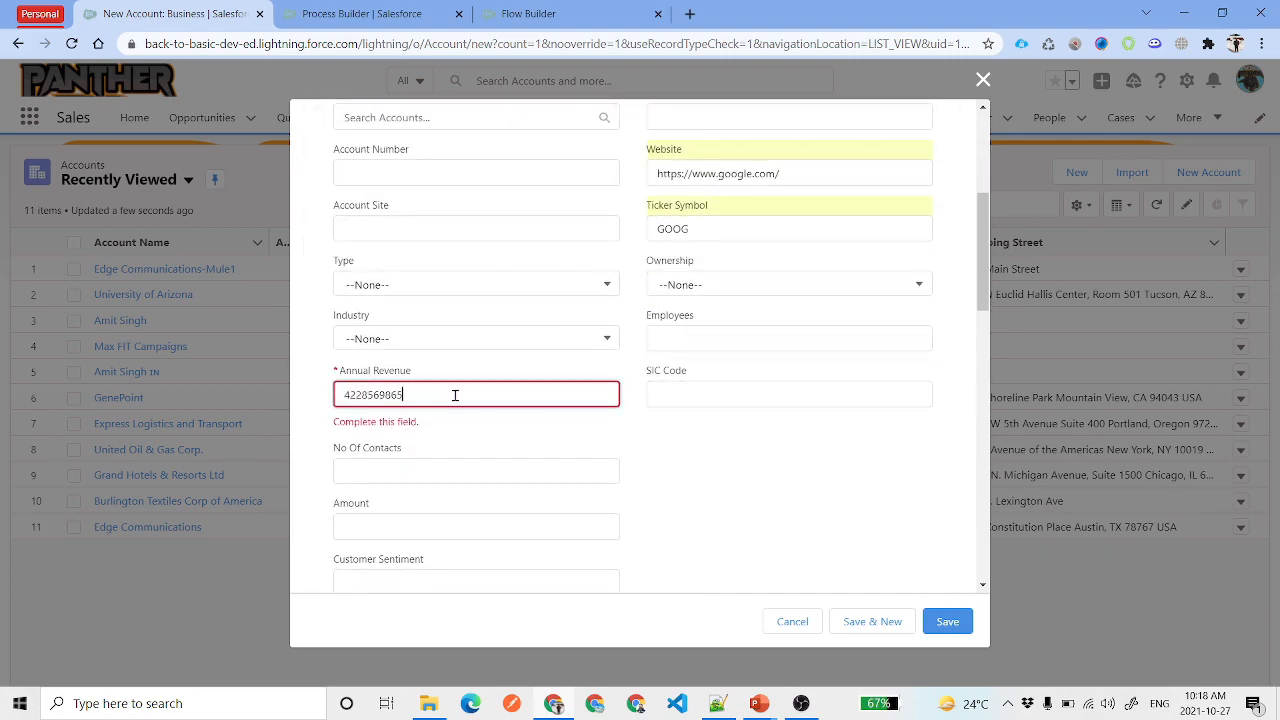
pyautogui.click(678, 457)
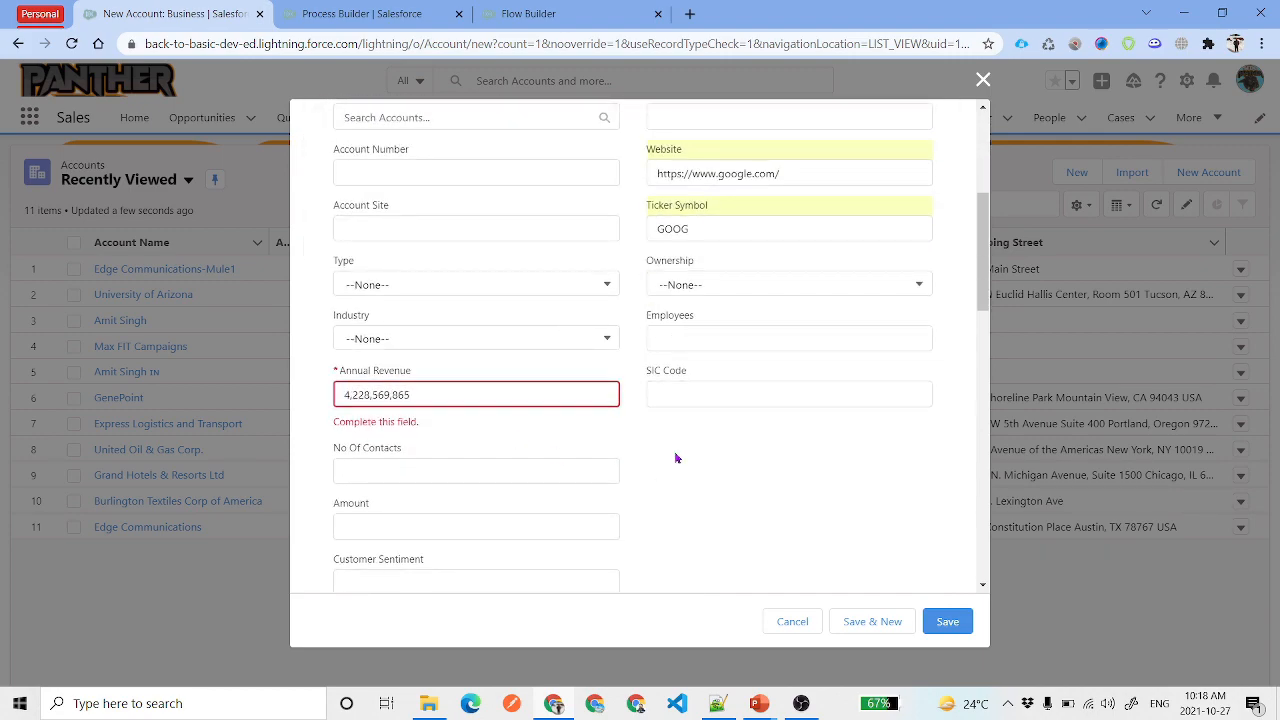
pyautogui.click(947, 621)
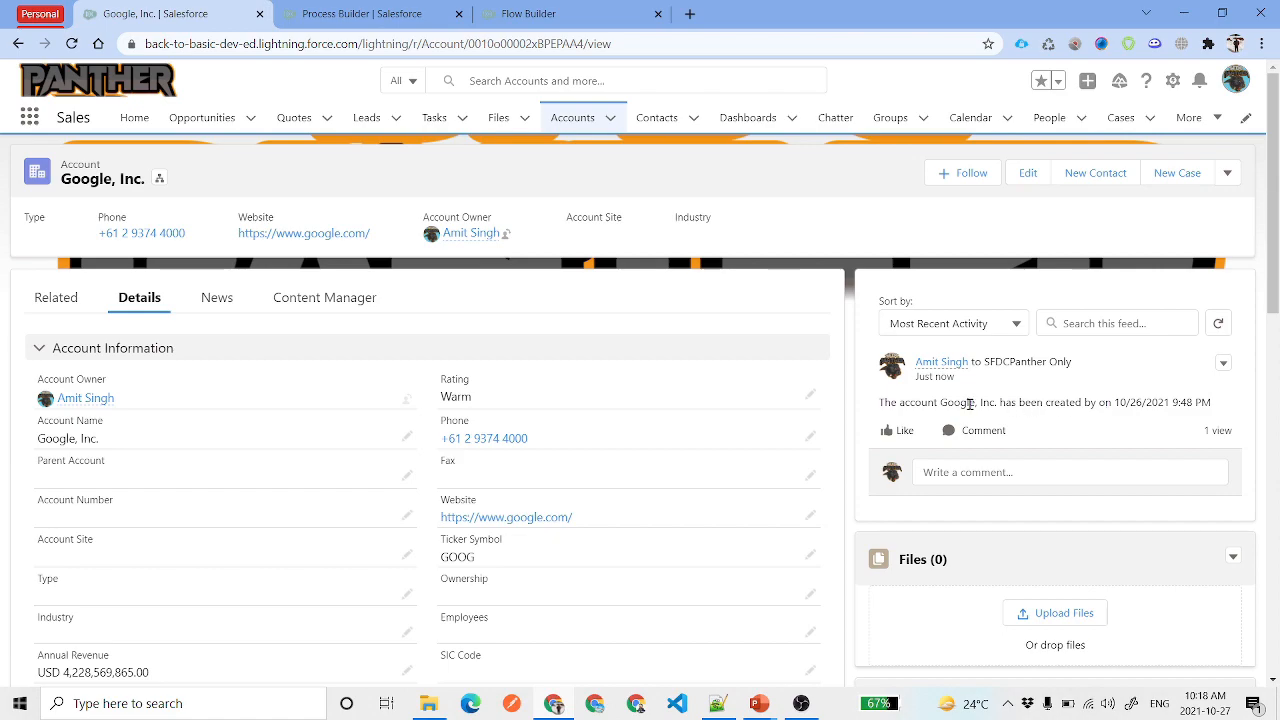
# Check the Google, Inc. feed post's creation date and expand its Nov 2 Call task
pyautogui.moveTo(1104, 402); pyautogui.dragTo(1214, 403)
pyautogui.click(1128, 421)
pyautogui.scroll(-7, 1051, 388)
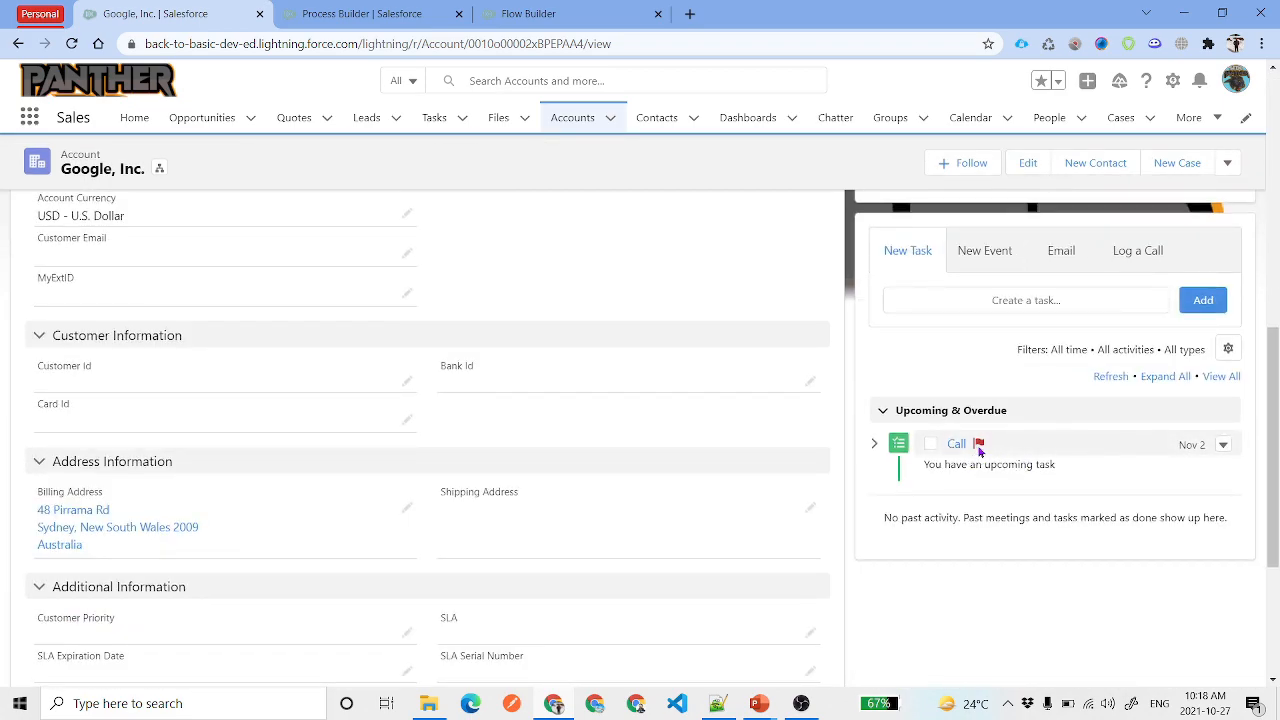
pyautogui.click(873, 446)
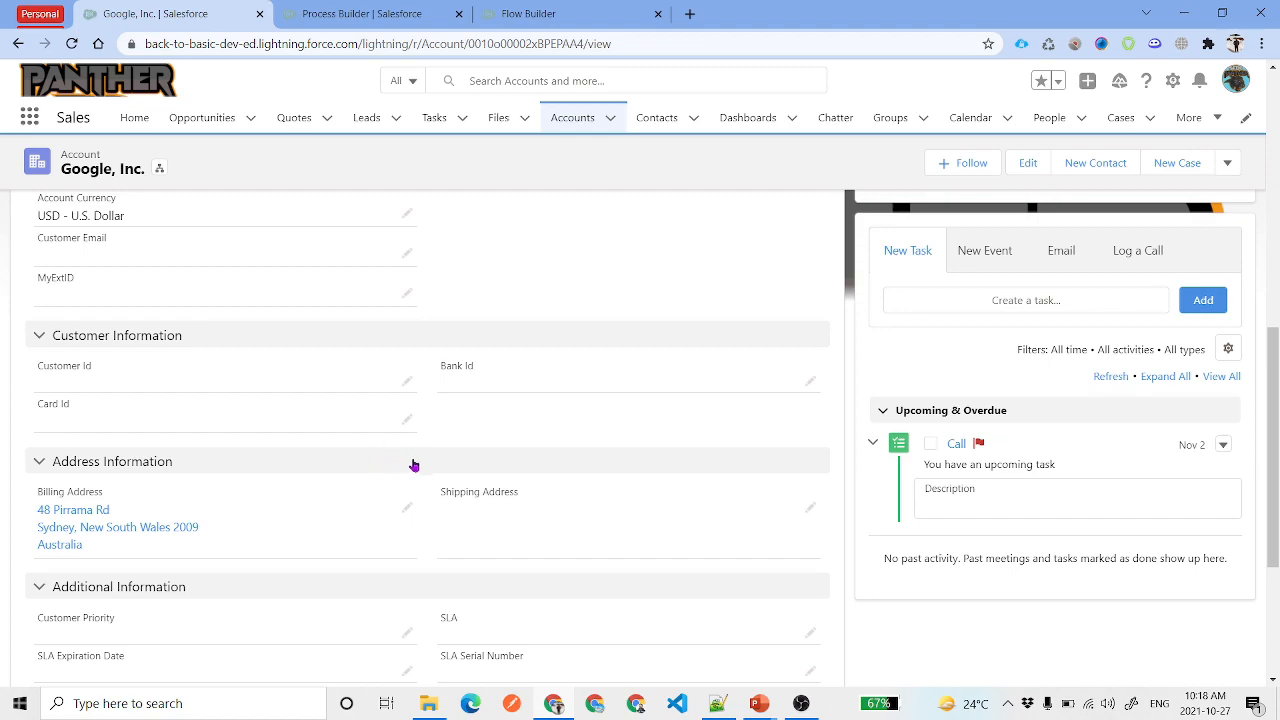
pyautogui.scroll(8, 427, 462)
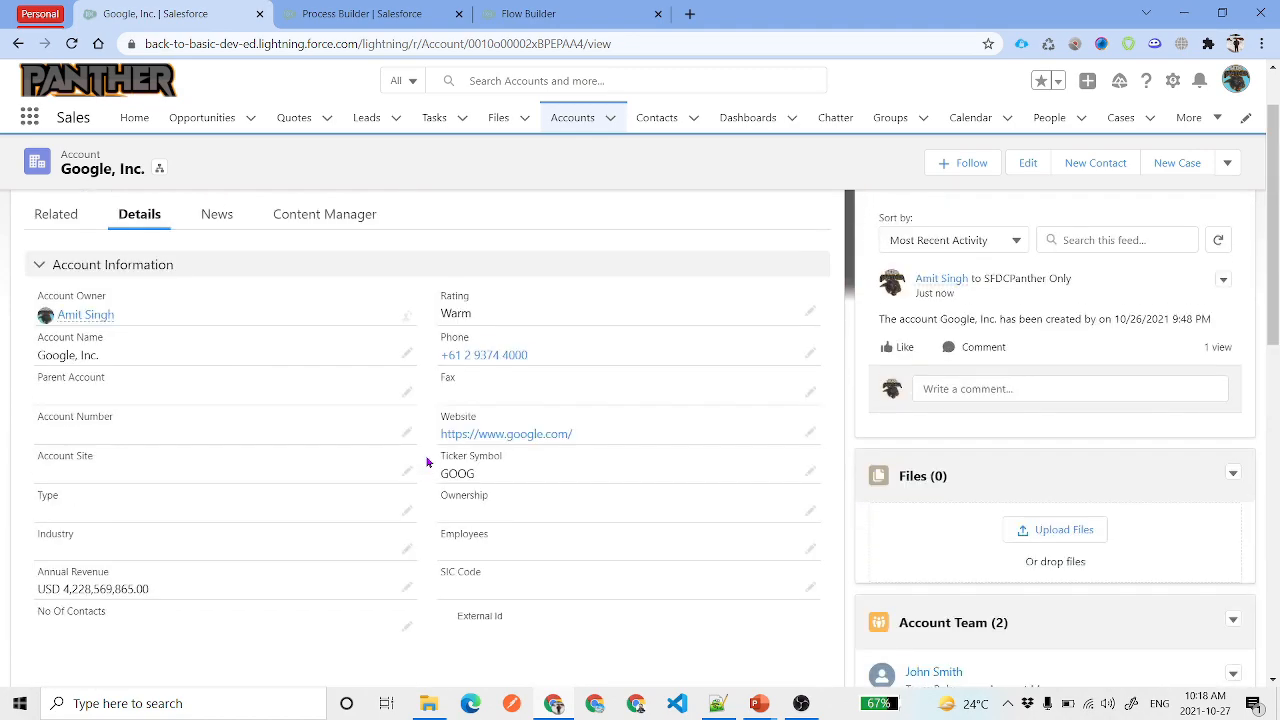
pyautogui.scroll(-6, 434, 463)
pyautogui.scroll(-1, 988, 596)
pyautogui.scroll(-3, 1000, 520)
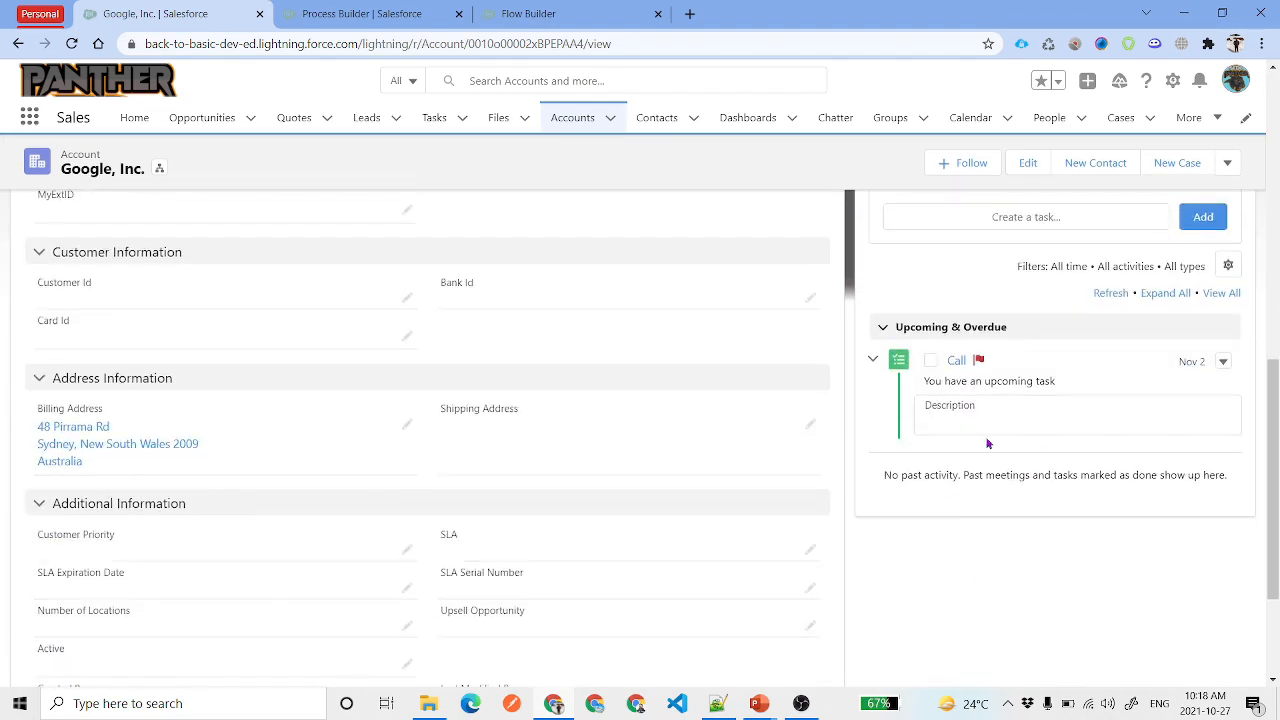
pyautogui.scroll(10, 434, 294)
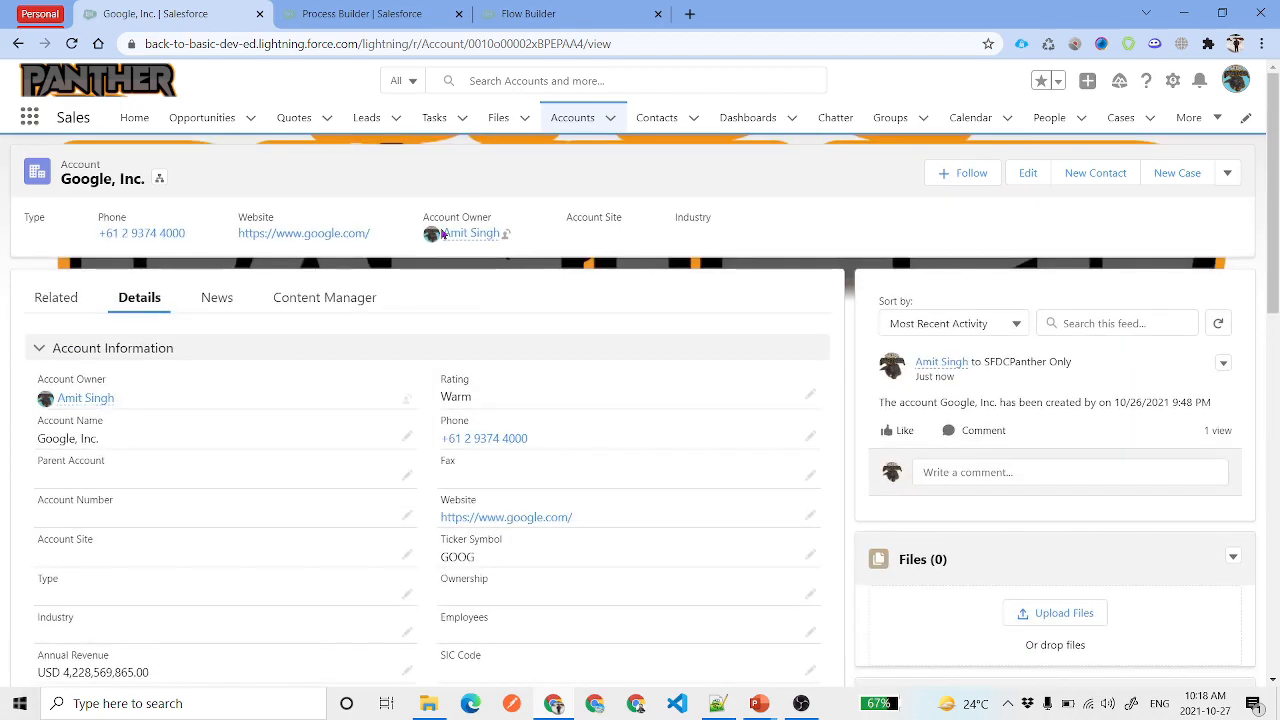
pyautogui.click(565, 122)
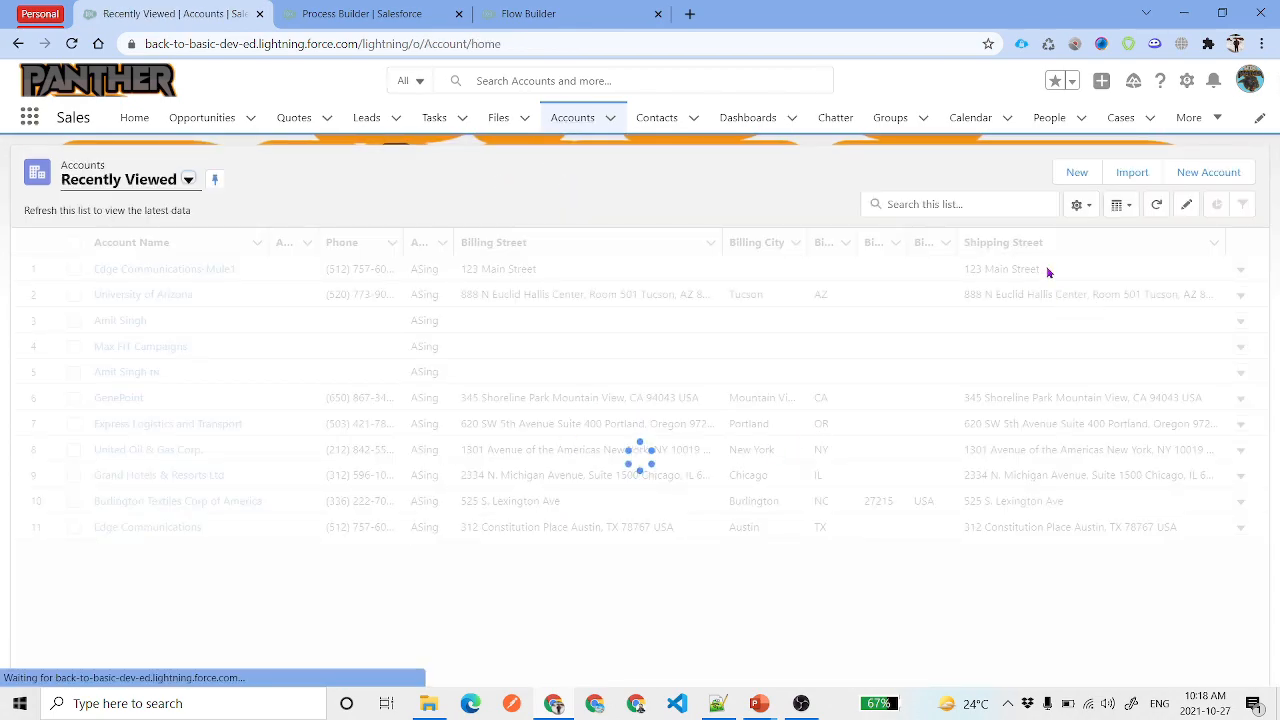
# Start a new Business account for Facebook with annual revenue 455
pyautogui.click(1076, 173)
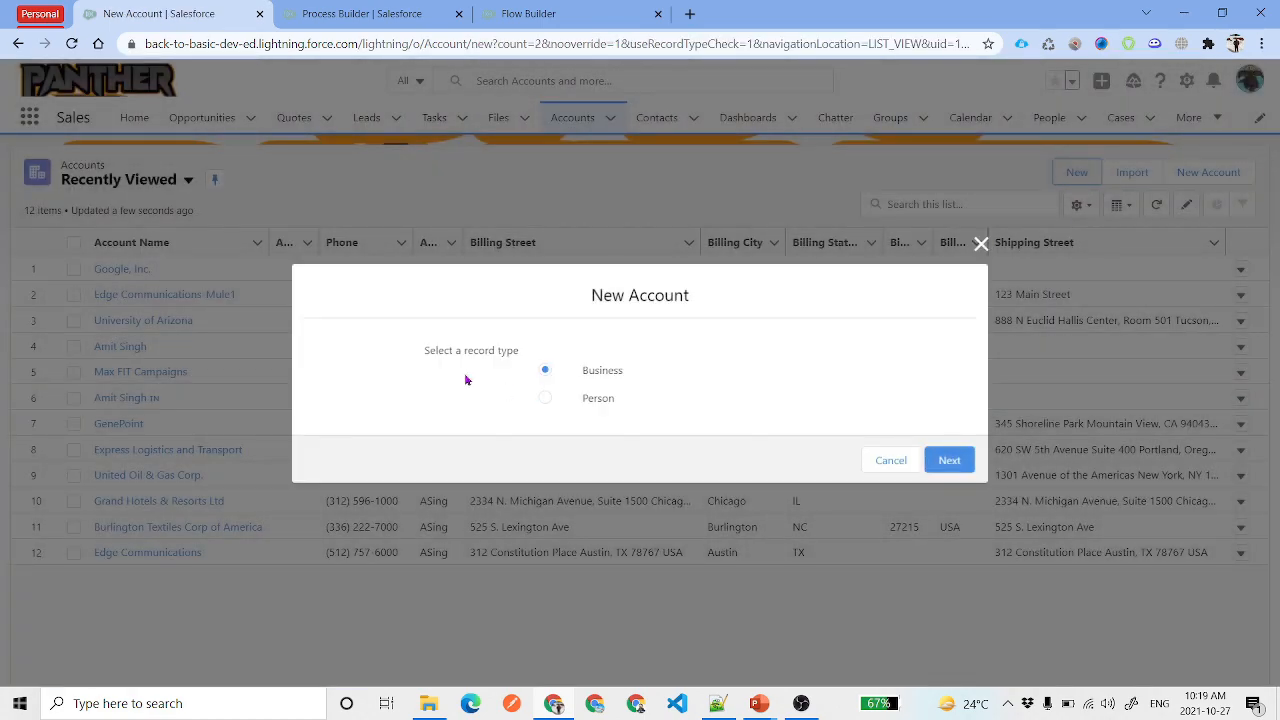
pyautogui.click(944, 460)
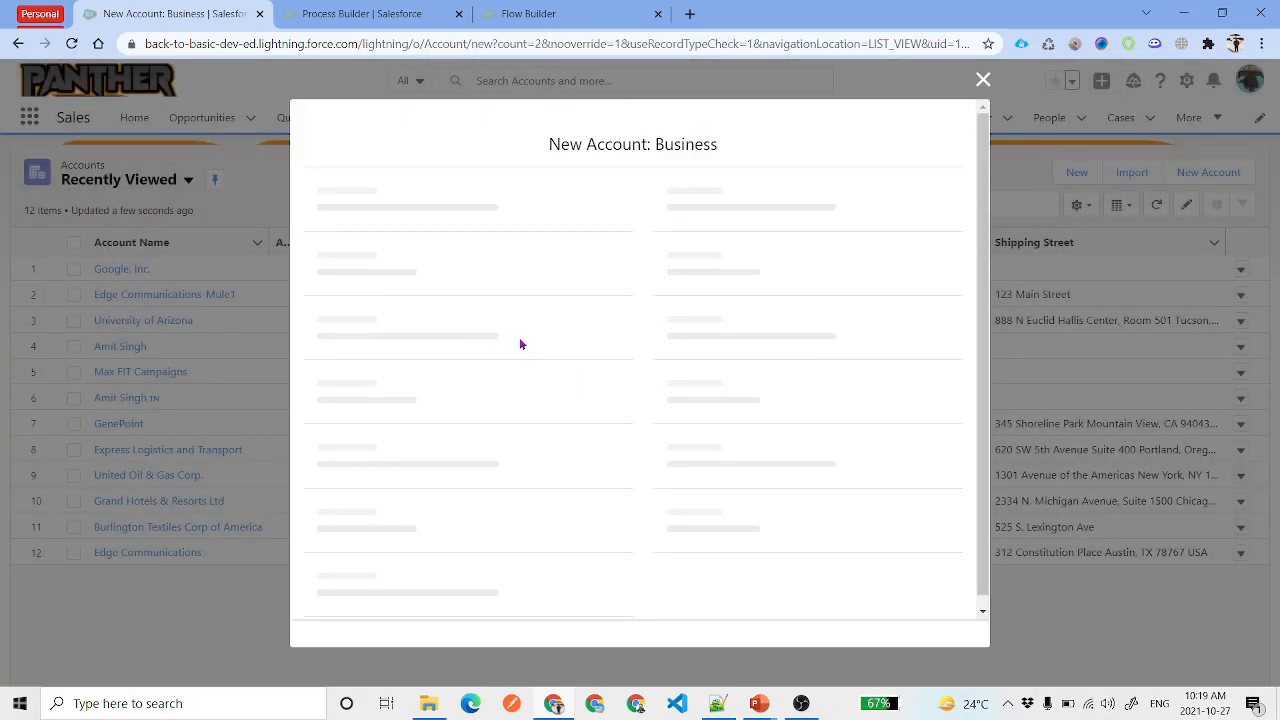
pyautogui.click(477, 277)
pyautogui.write('FaceBook')
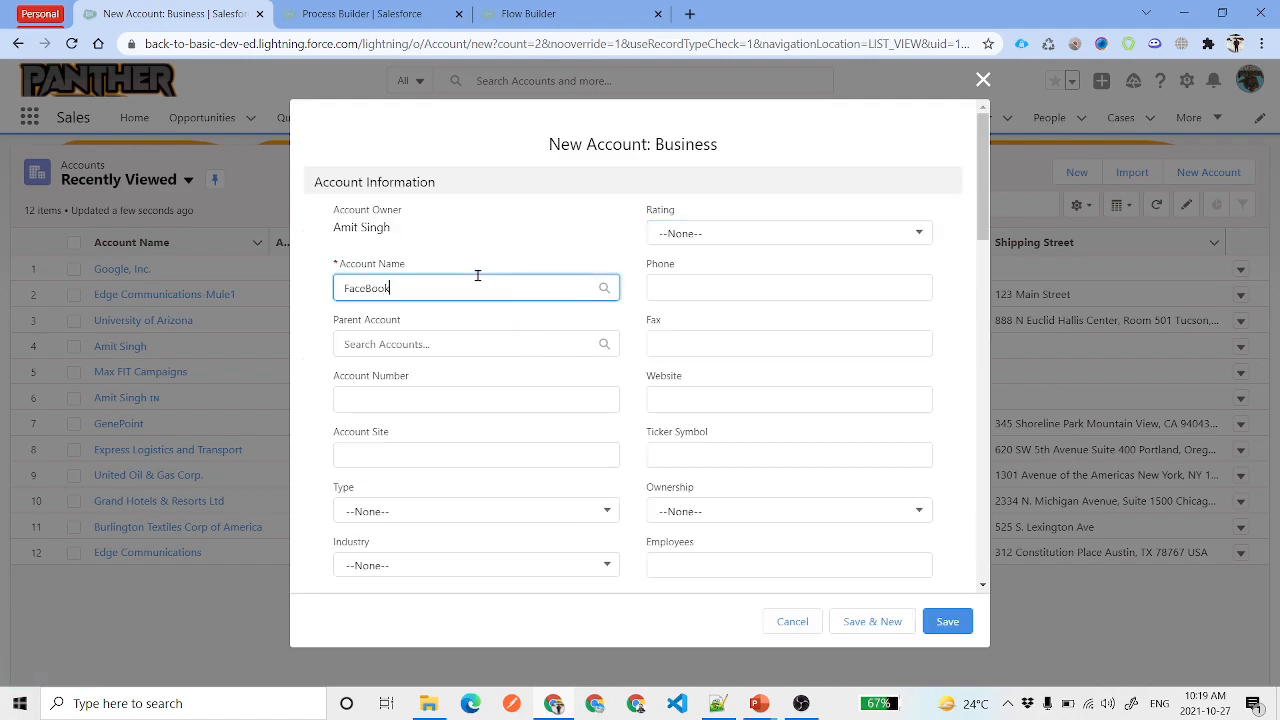
pyautogui.click(577, 351)
pyautogui.scroll(-4, 577, 352)
pyautogui.scroll(2, 577, 352)
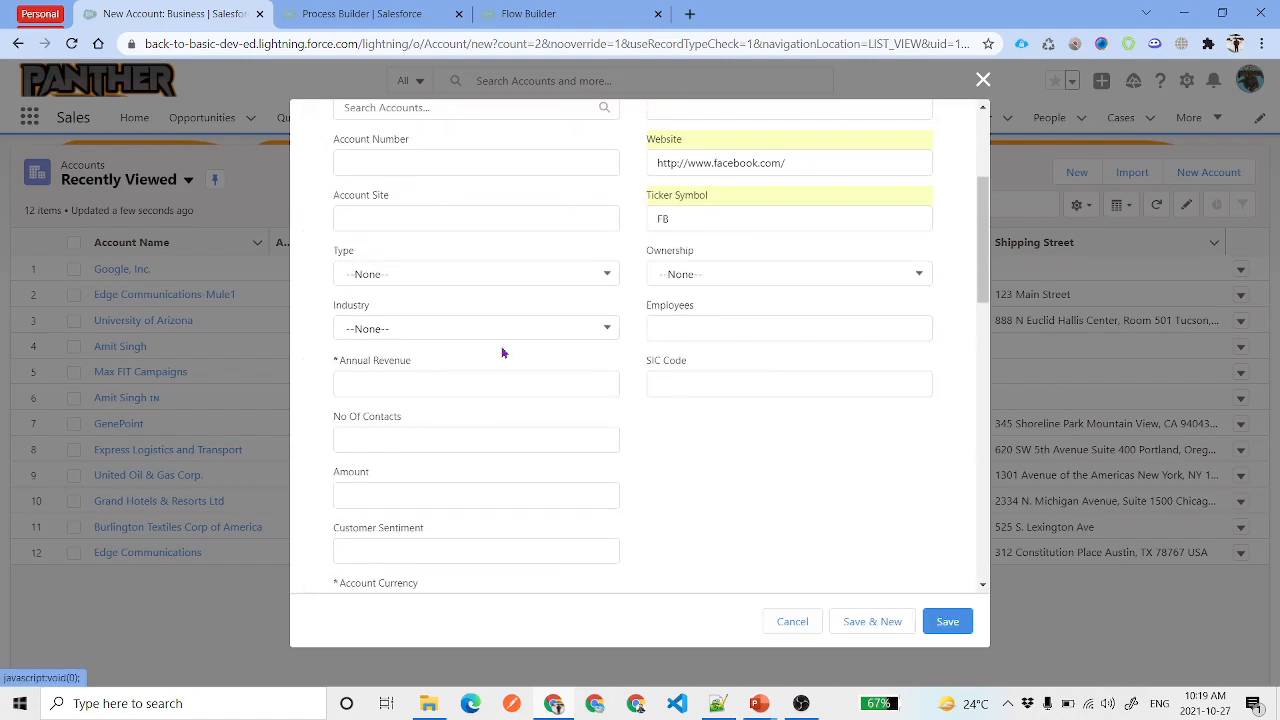
pyautogui.click(468, 395)
pyautogui.write('455')
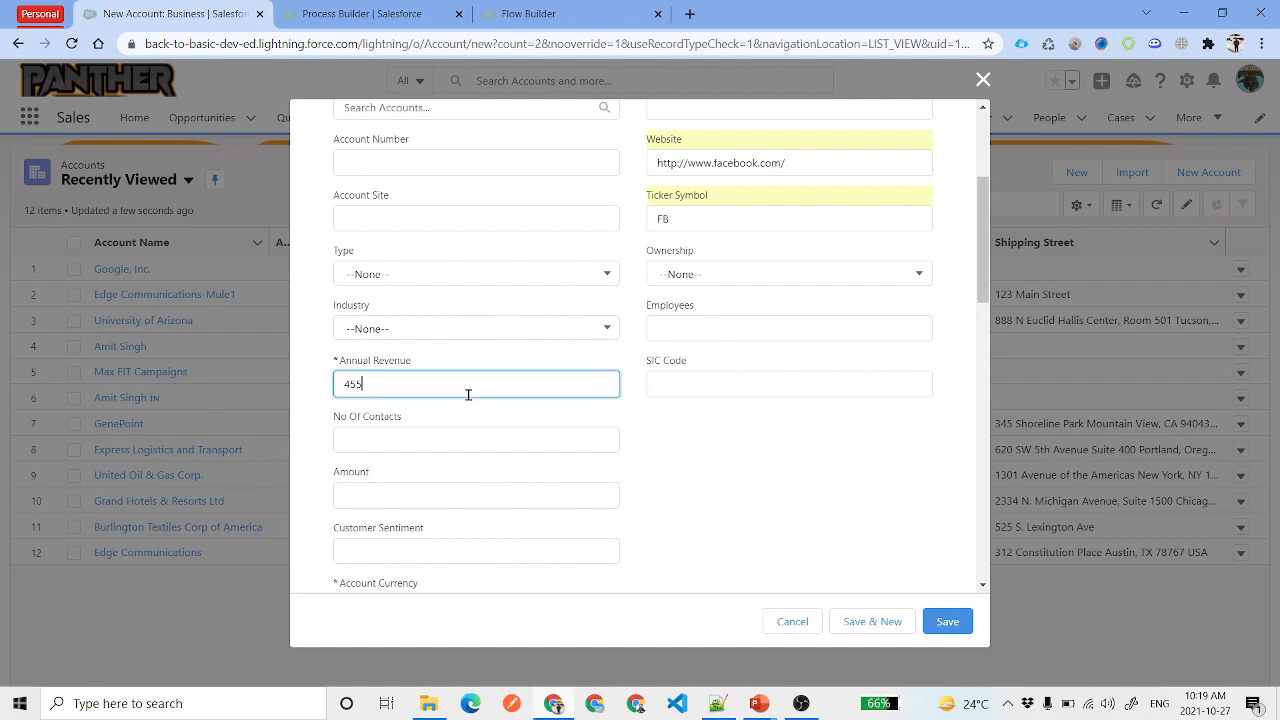
pyautogui.click(701, 474)
# Add the description 'Facebook a social media giant' and save the account
pyautogui.scroll(-10, 702, 444)
pyautogui.click(656, 468)
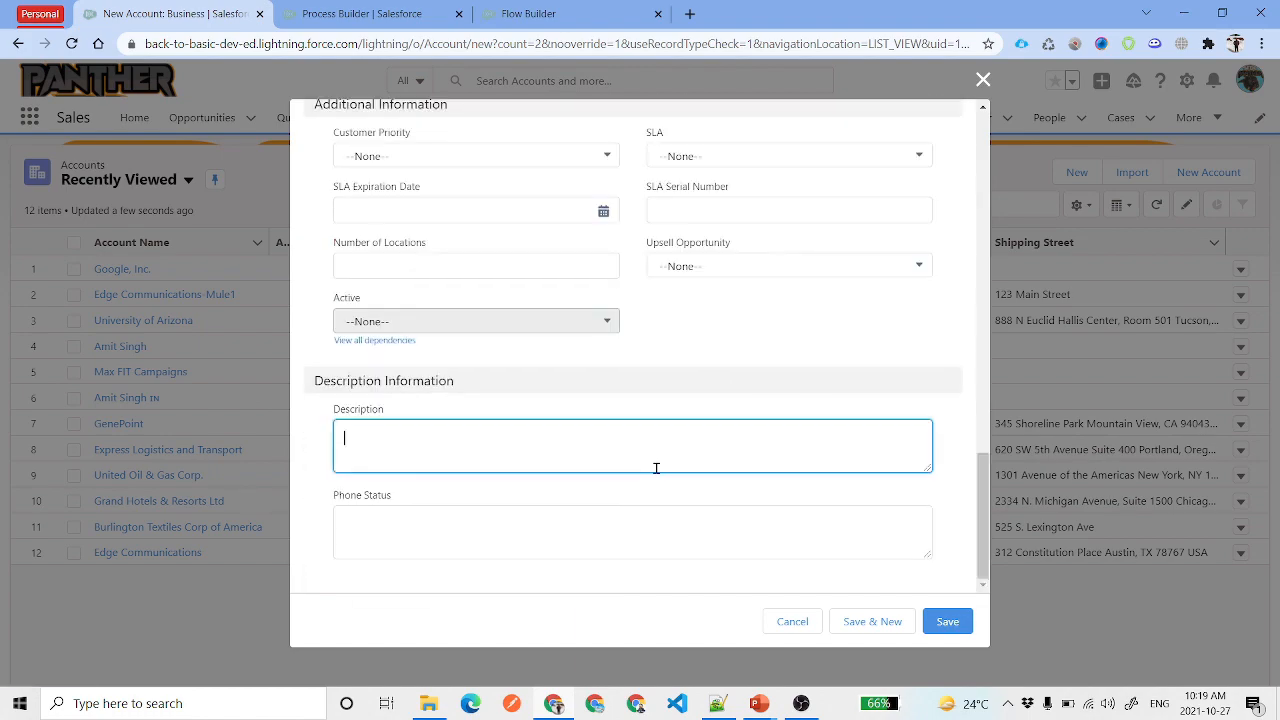
pyautogui.write('Facebook a social media giant')
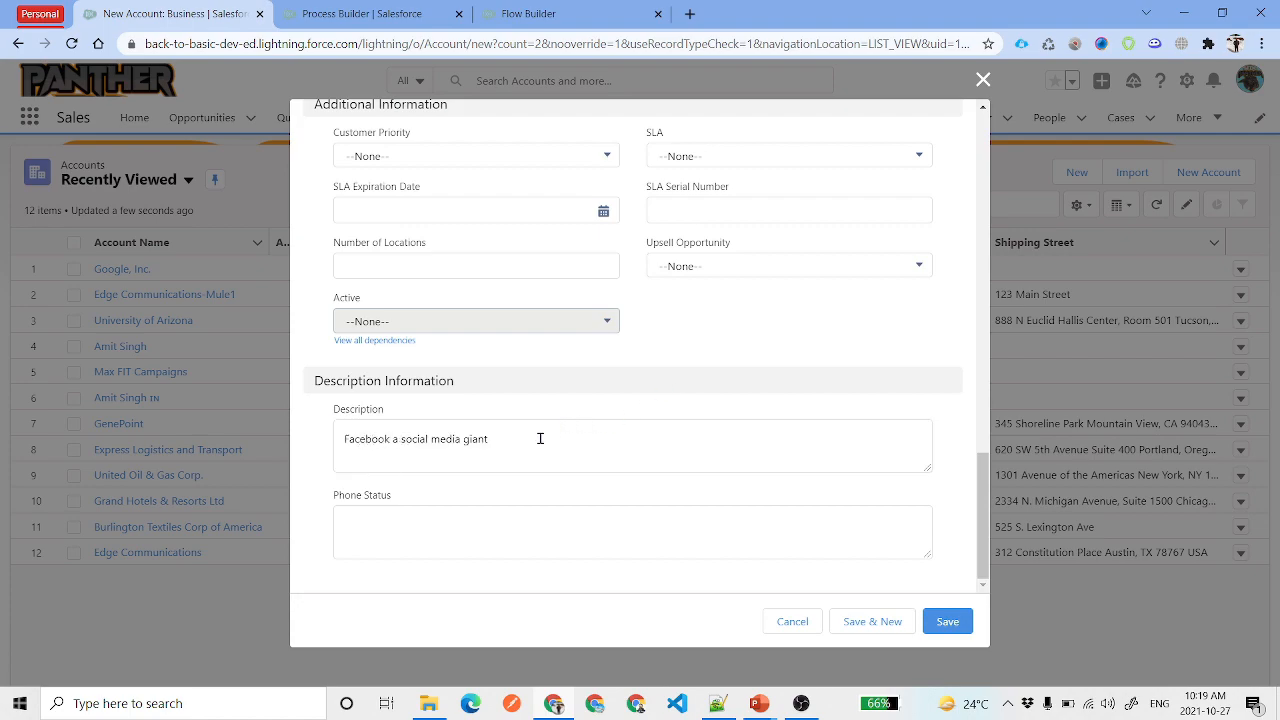
pyautogui.moveTo(490, 438); pyautogui.dragTo(343, 436)
pyautogui.click(577, 412)
pyautogui.click(947, 621)
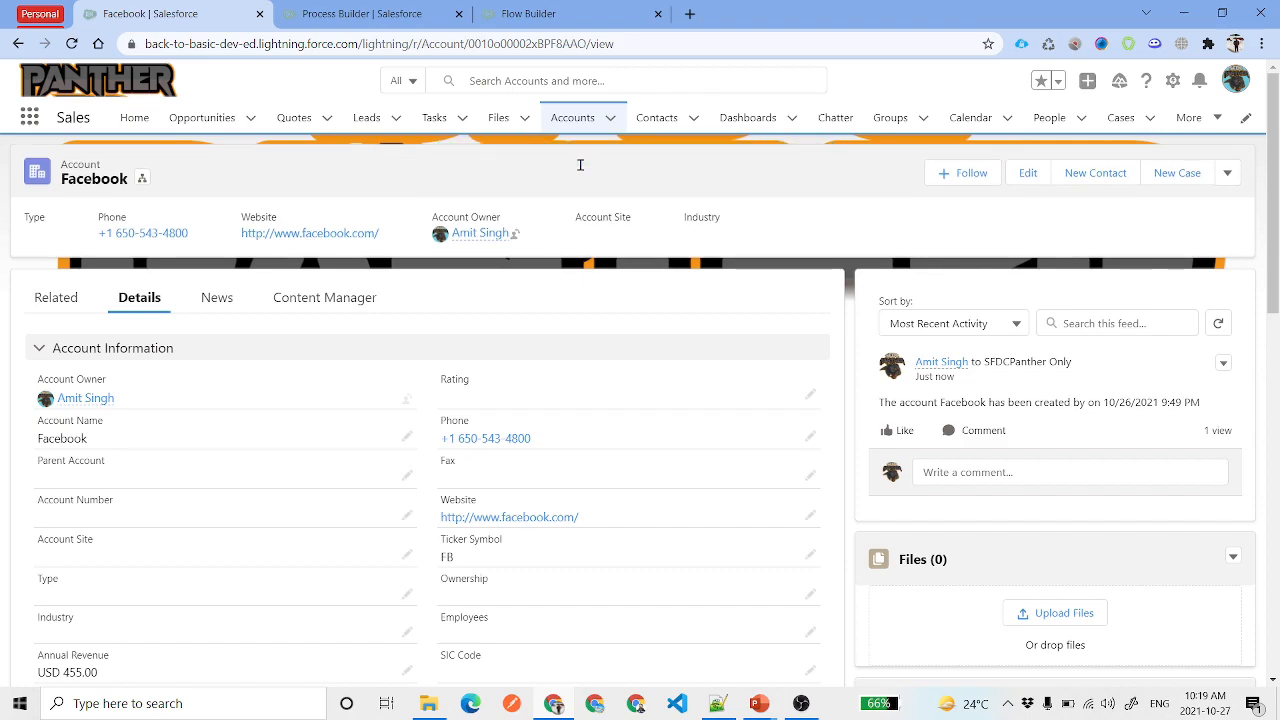
# Review Facebook's Chatter creation post, which lacks the creator name, and its Call task description
pyautogui.tripleClick(1124, 398)
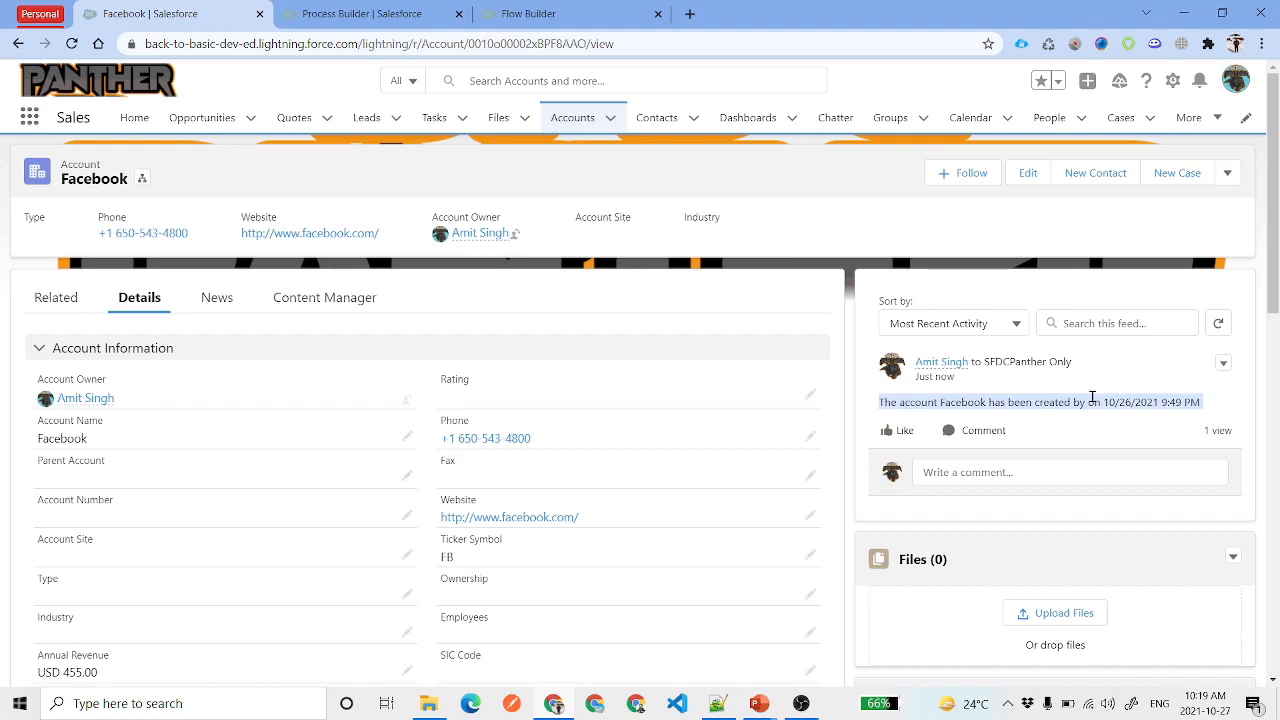
pyautogui.scroll(-3, 1094, 400)
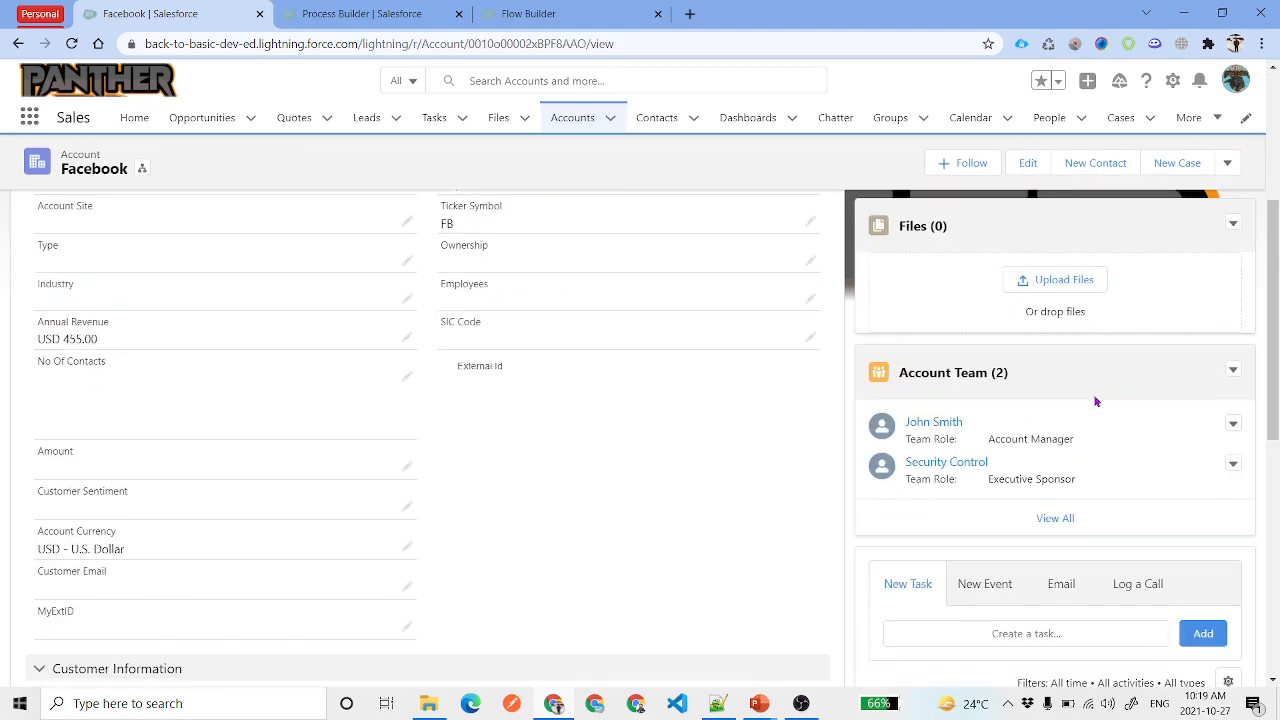
pyautogui.scroll(-3, 1095, 401)
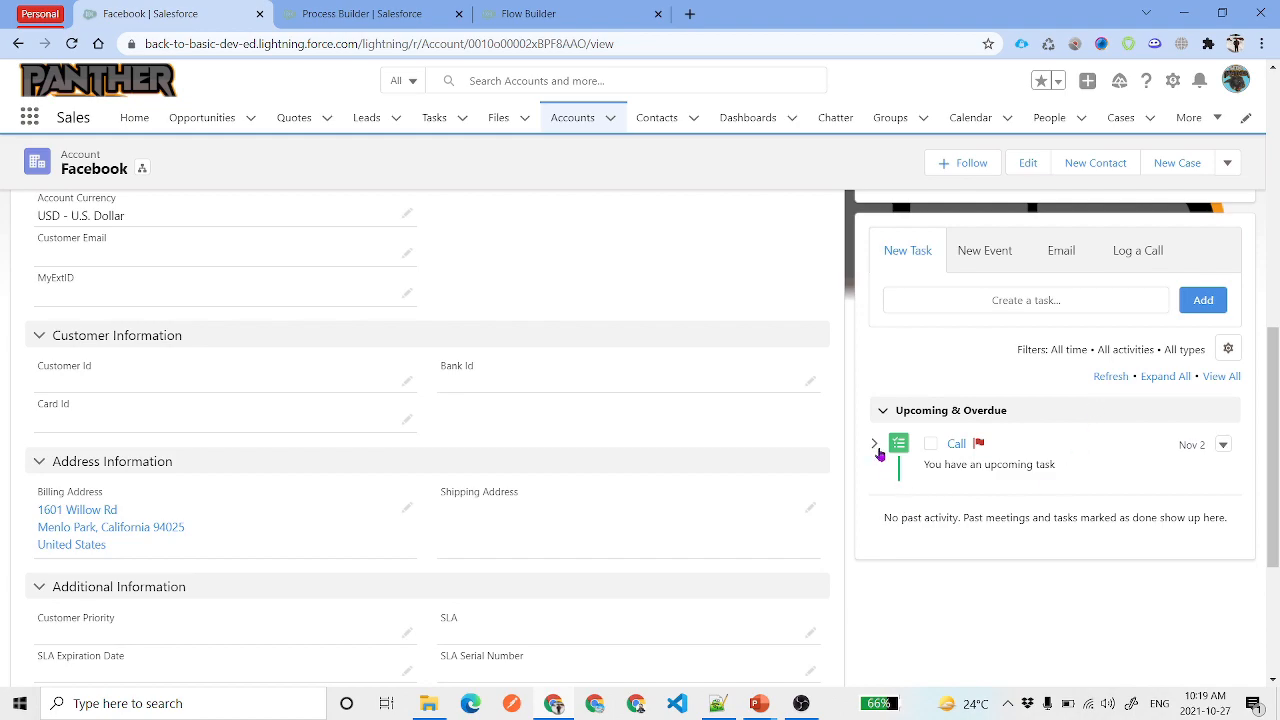
pyautogui.click(876, 446)
pyautogui.tripleClick(1015, 506)
pyautogui.click(1015, 550)
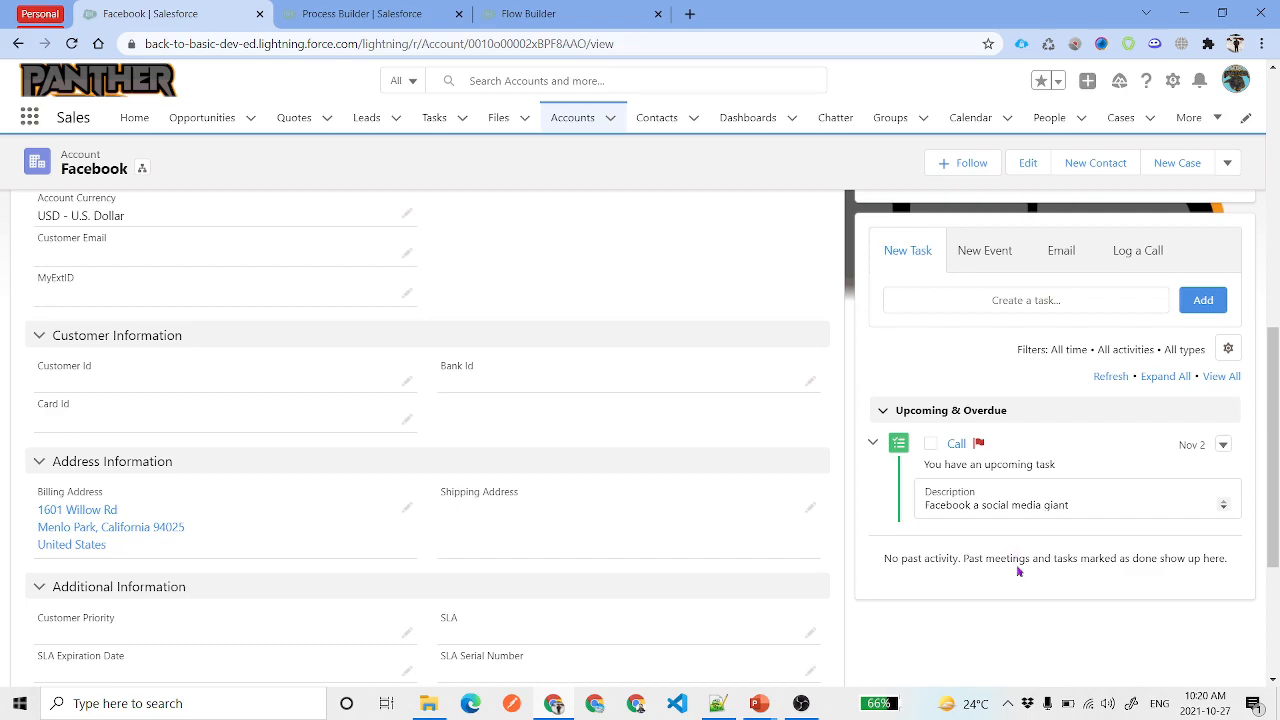
pyautogui.scroll(5, 665, 497)
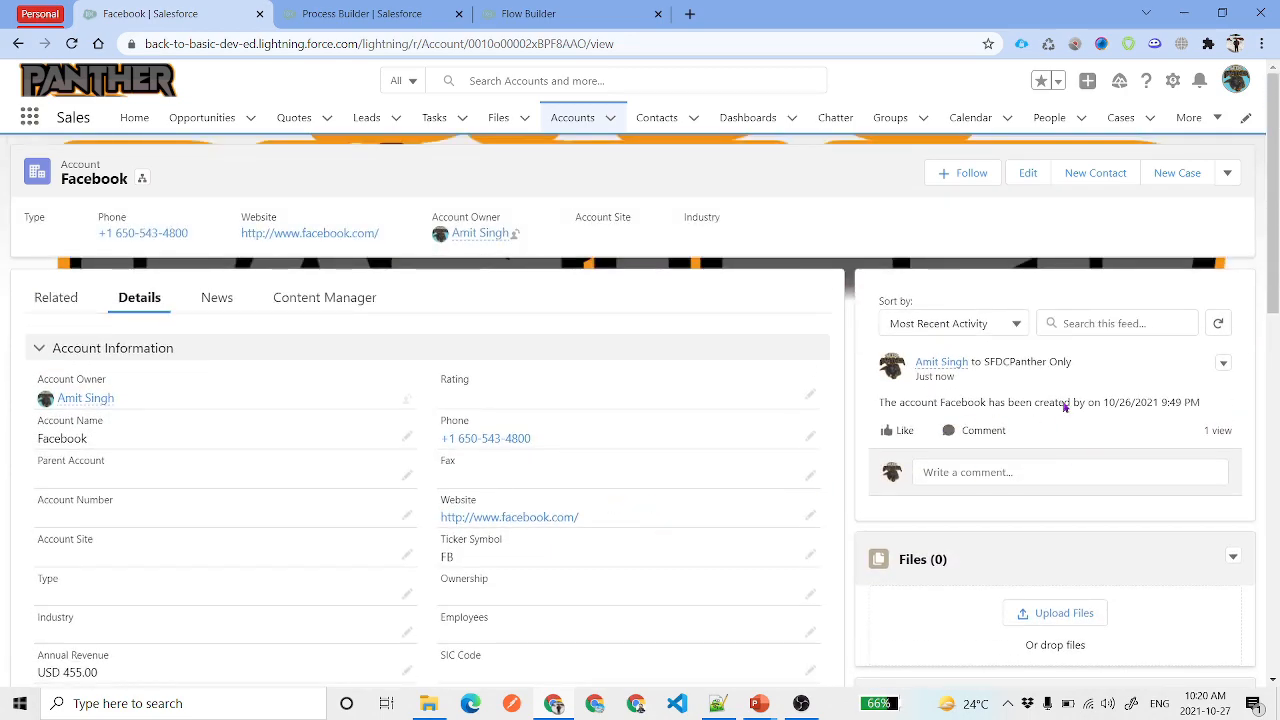
pyautogui.tripleClick(1054, 398)
pyautogui.click(576, 7)
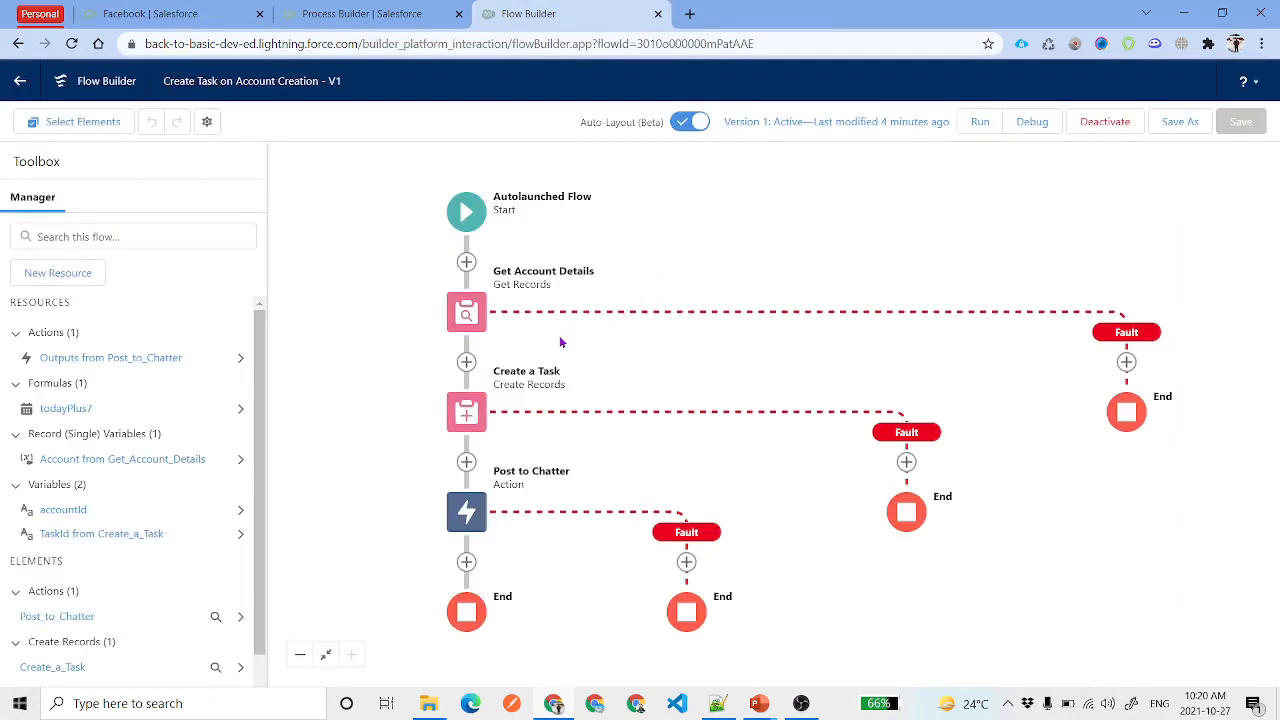
# Create a Text variable createdByName that is available for input
pyautogui.click(57, 272)
pyautogui.click(377, 318)
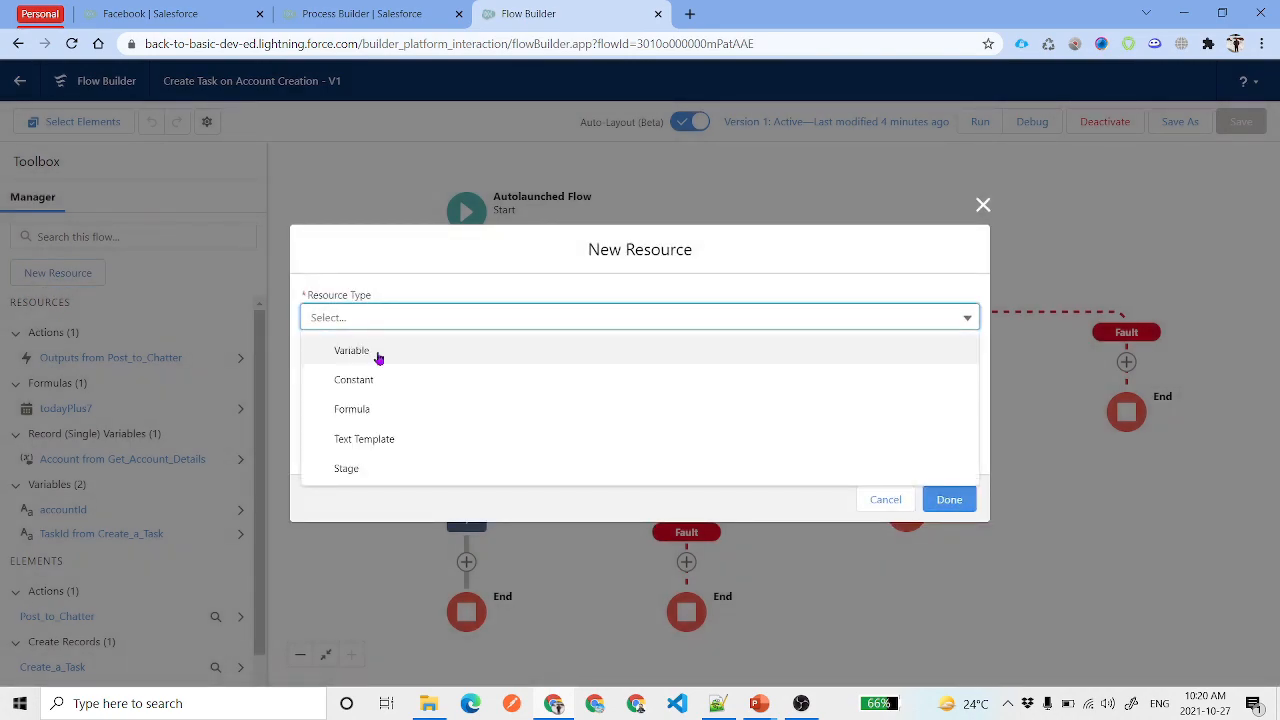
pyautogui.click(376, 352)
pyautogui.click(391, 341)
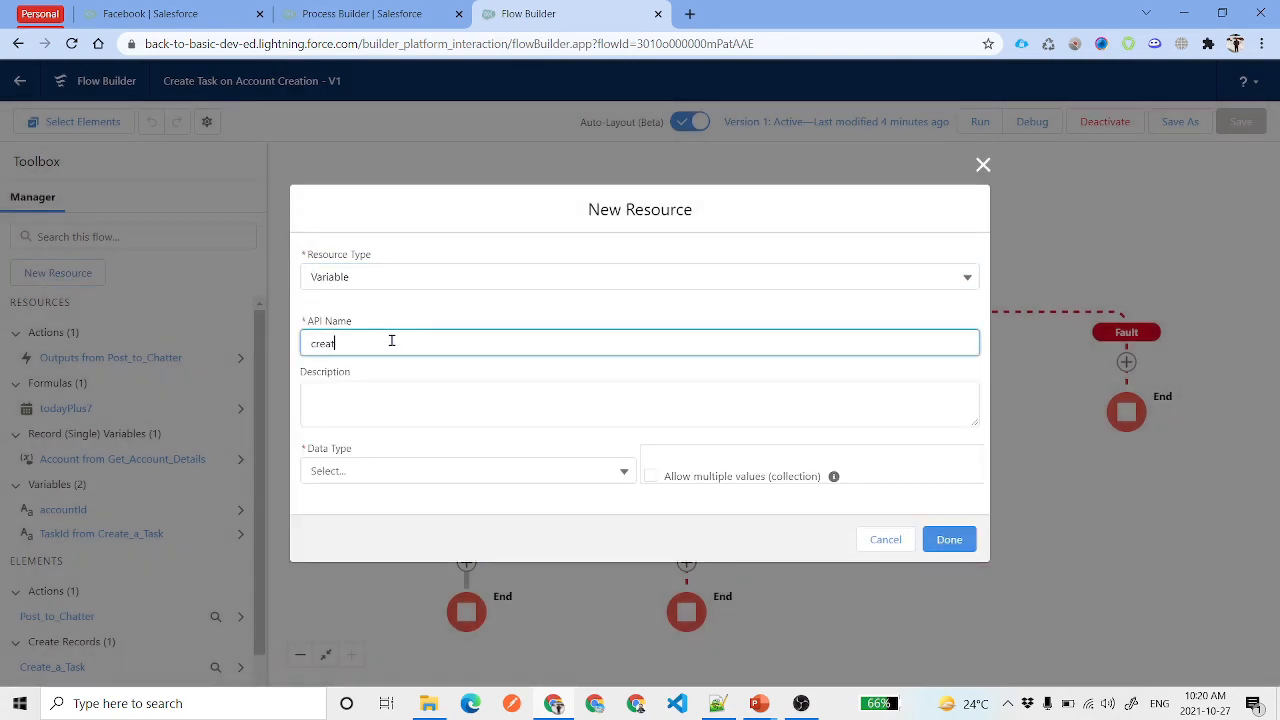
pyautogui.write('createdRecordId')
pyautogui.press('Tab')
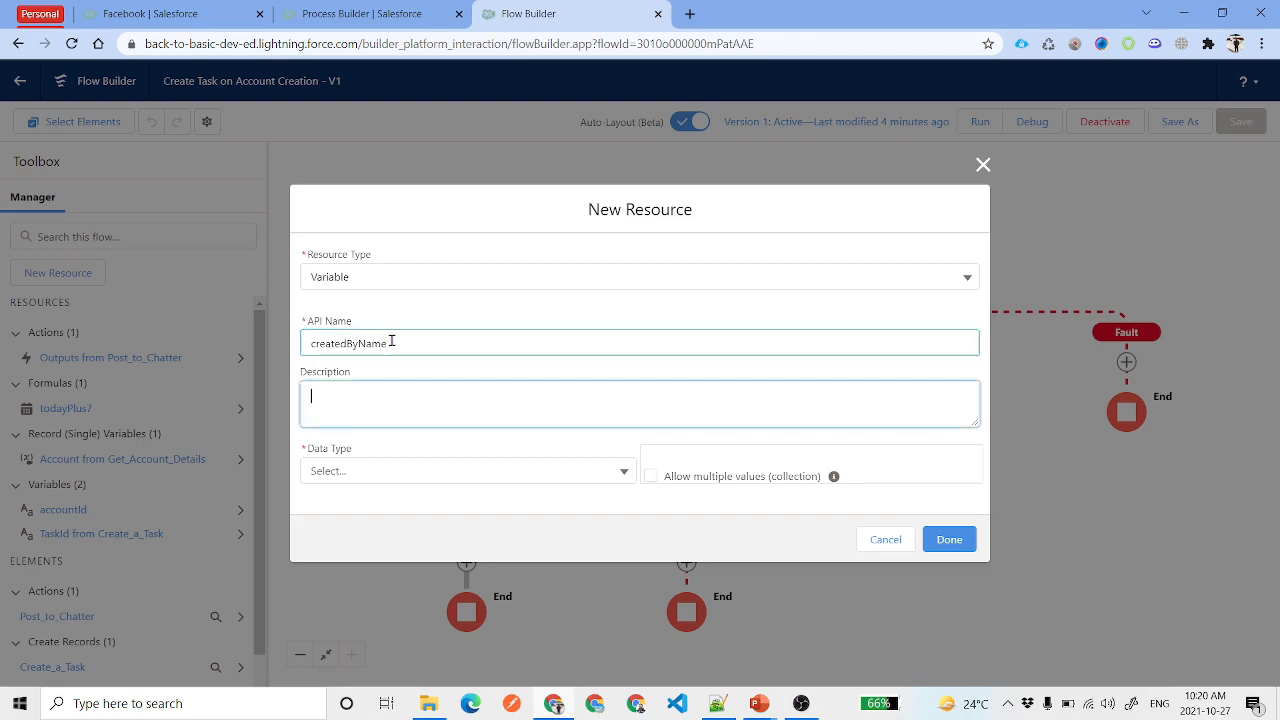
pyautogui.click(390, 472)
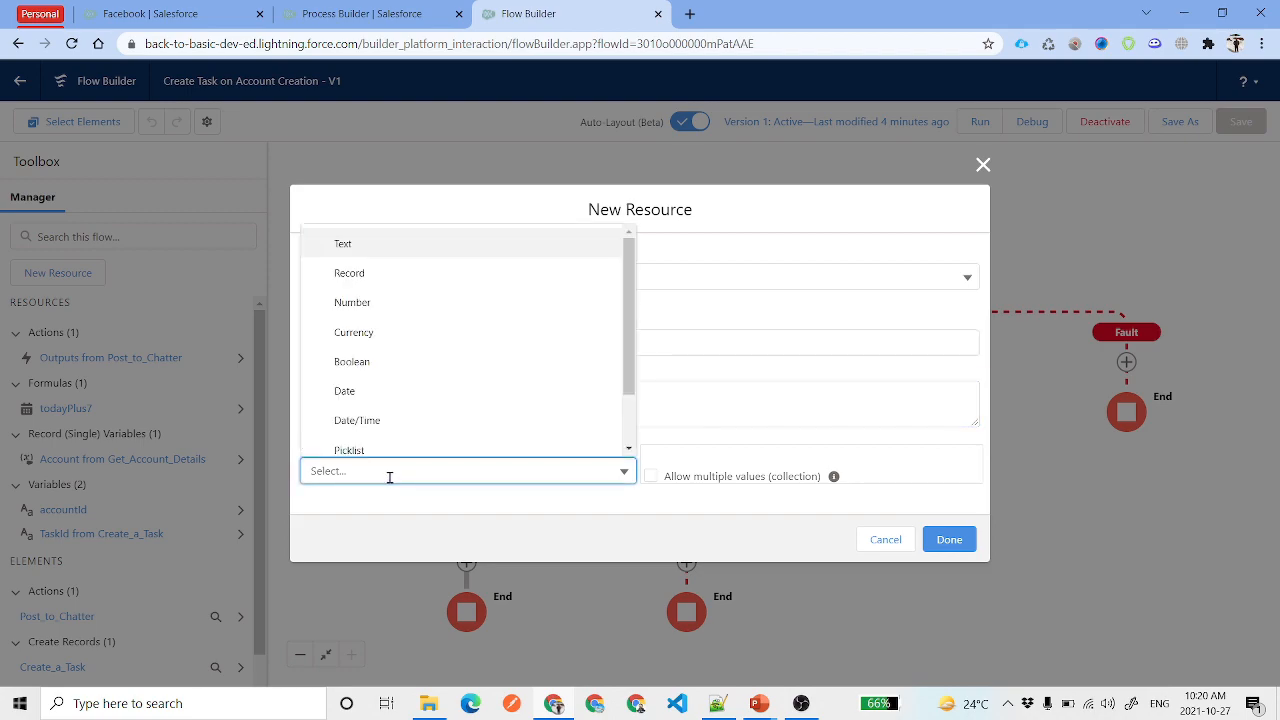
pyautogui.click(360, 250)
pyautogui.click(368, 532)
pyautogui.click(948, 592)
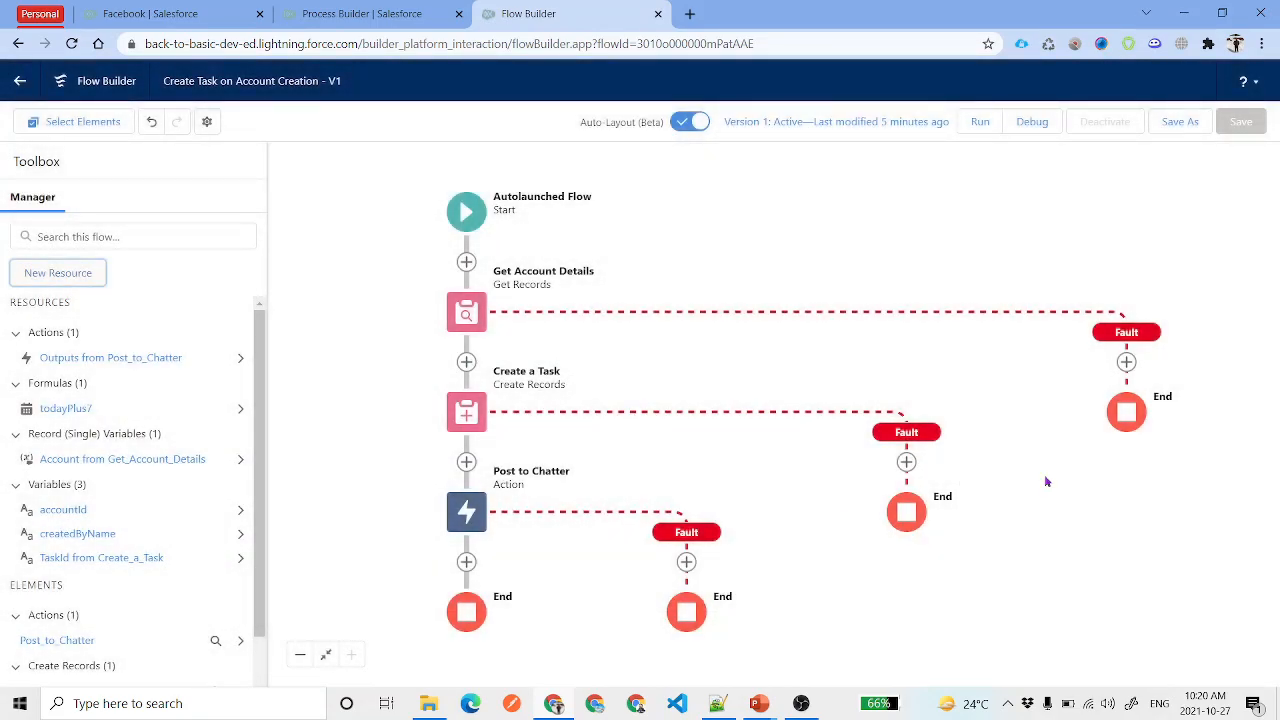
pyautogui.click(1180, 121)
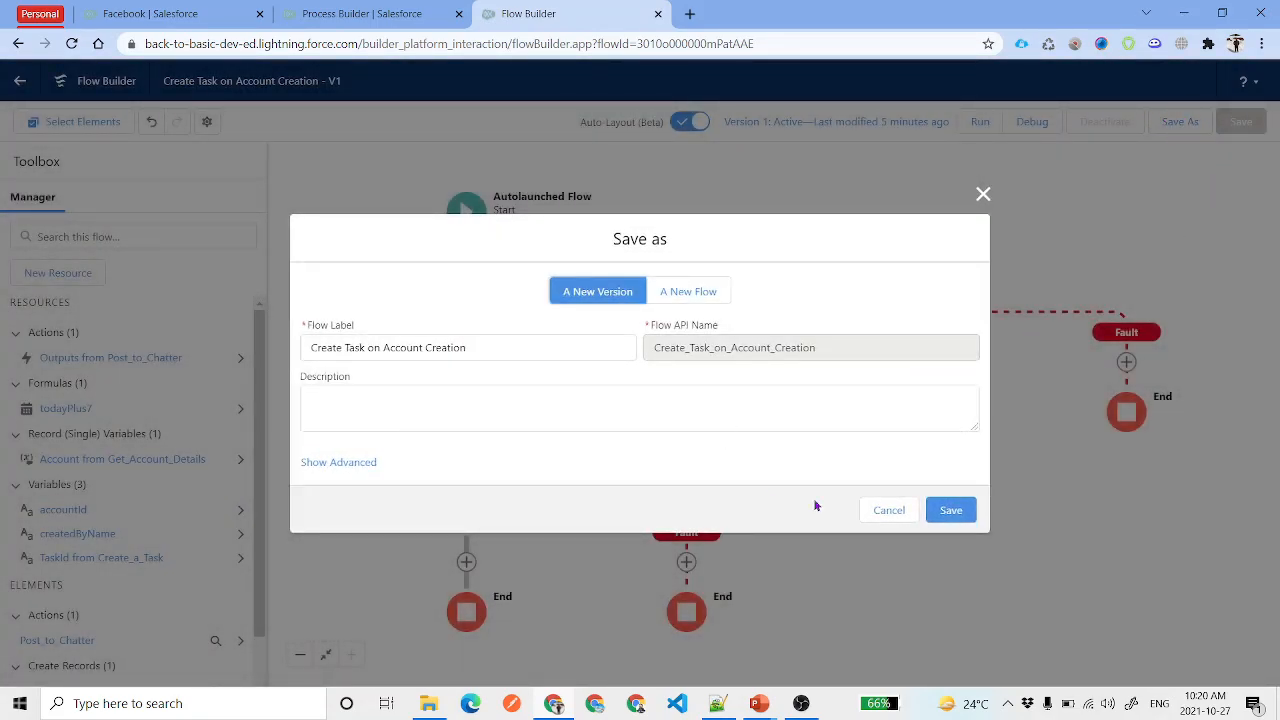
# Save as a new version and replace the Chatter message's creator reference with createdByName
pyautogui.click(937, 509)
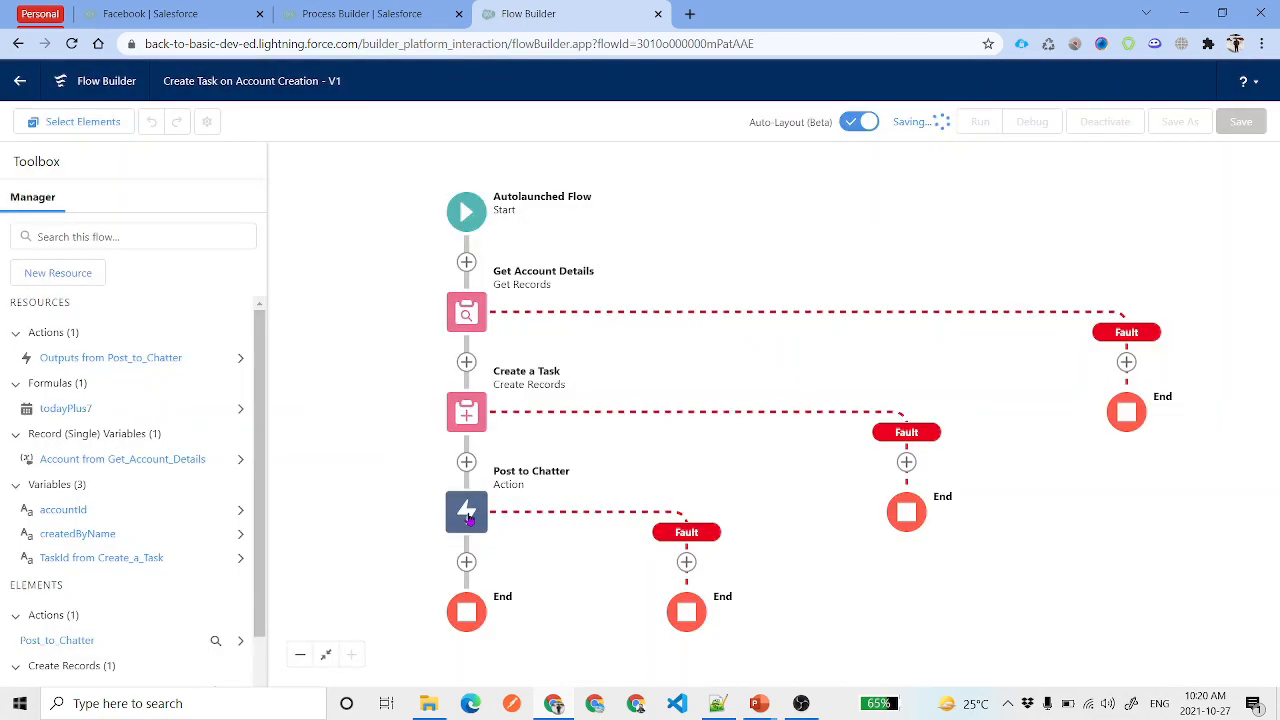
pyautogui.click(467, 514)
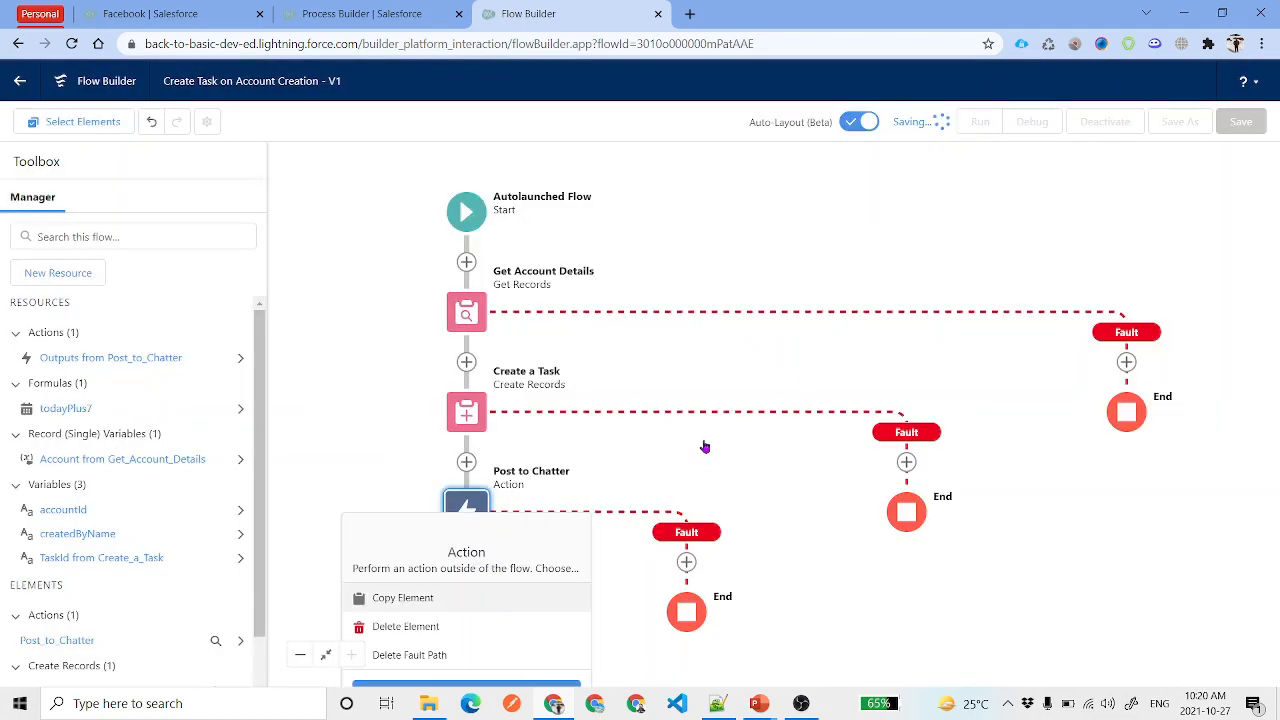
pyautogui.click(503, 226)
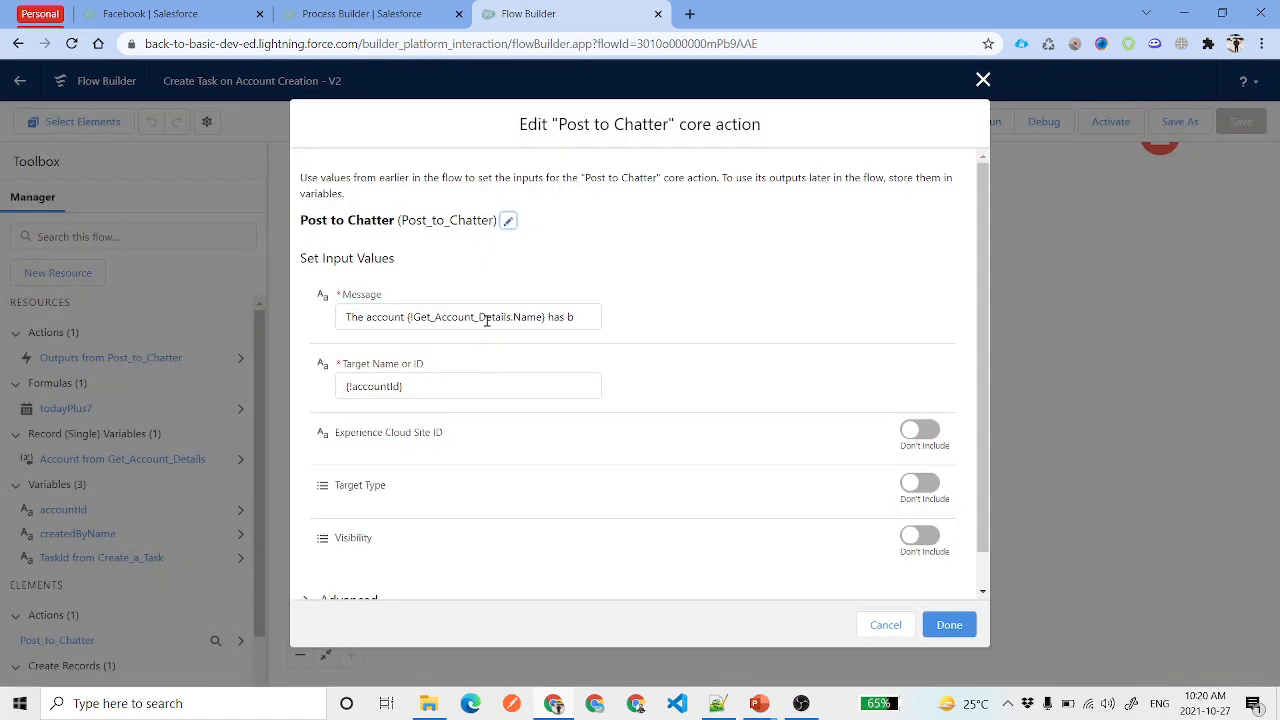
pyautogui.click(490, 318)
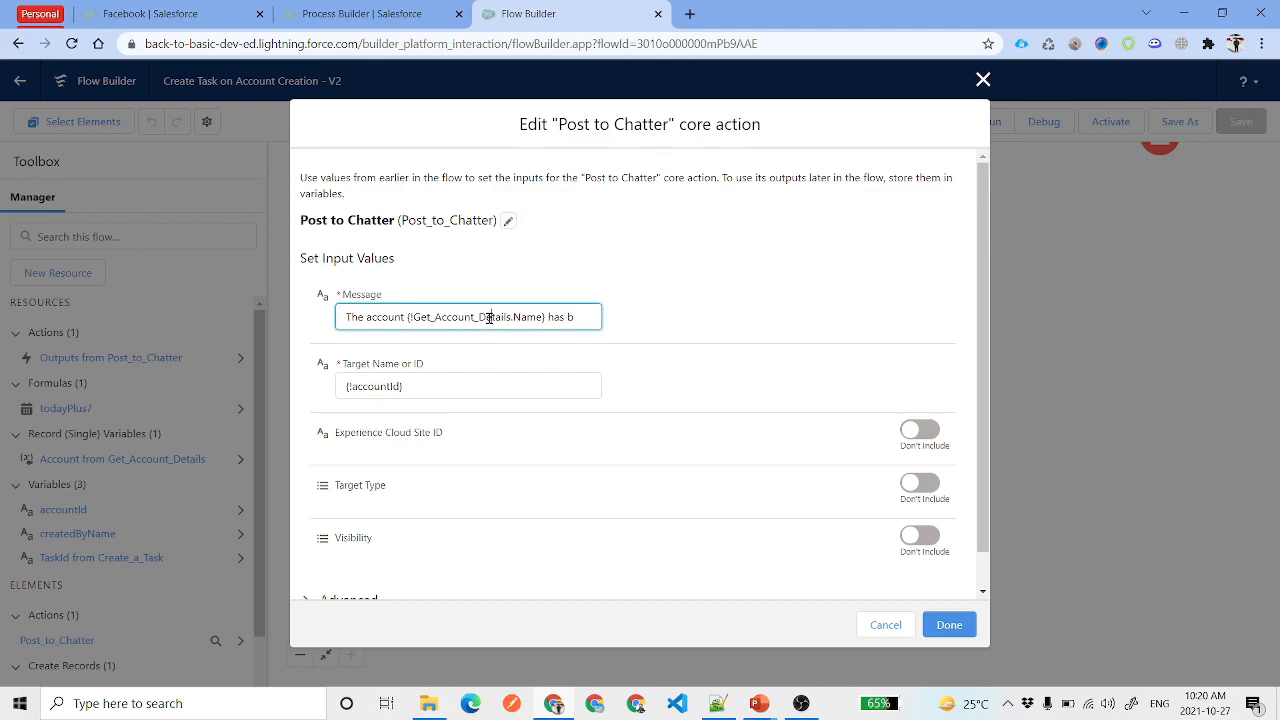
pyautogui.press('Right')
pyautogui.press('Right')
pyautogui.press('Right')
pyautogui.press('Right')
pyautogui.press('Right')
pyautogui.press('Right')
pyautogui.press('Right')
pyautogui.press('Right')
pyautogui.press('Right')
pyautogui.press('Right')
pyautogui.press('Right')
pyautogui.press('Right')
pyautogui.press('Right')
pyautogui.press('Right')
pyautogui.press('Right')
pyautogui.press('Right')
pyautogui.press('Right')
pyautogui.press('Right')
pyautogui.press('Right')
pyautogui.press('Right')
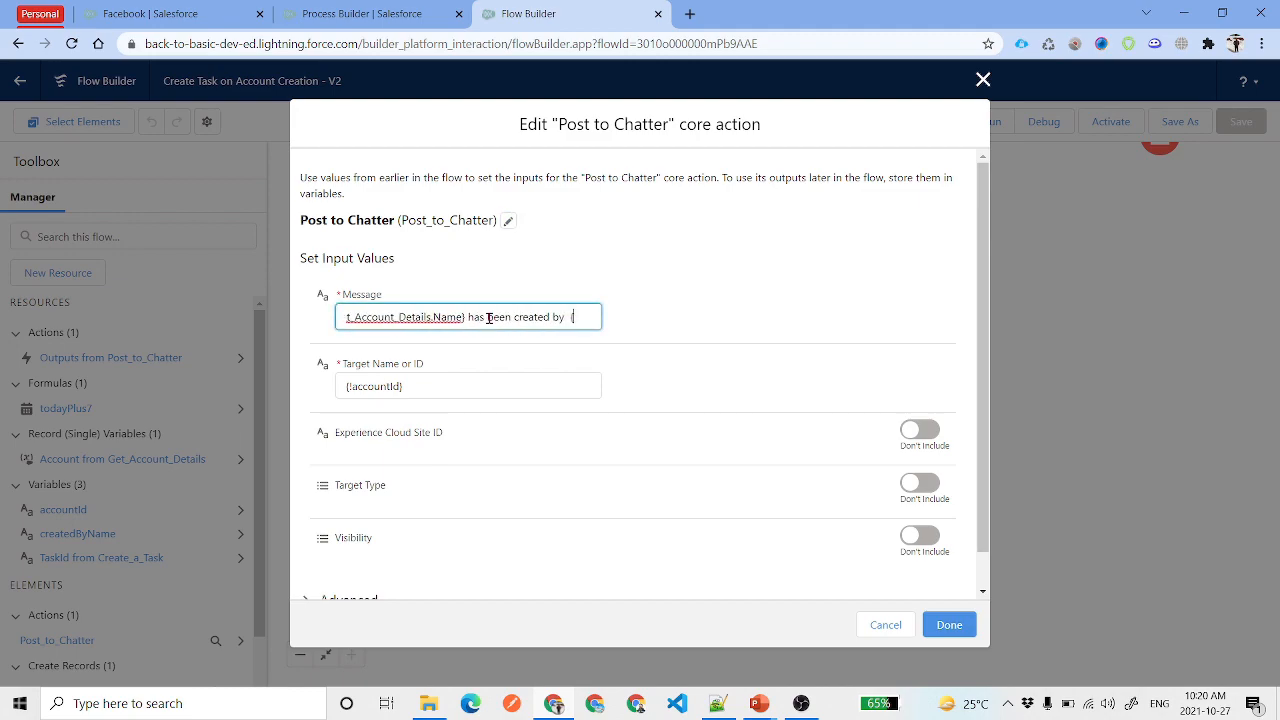
pyautogui.press('Right')
pyautogui.press('Right')
pyautogui.press('Right')
pyautogui.press('Right')
pyautogui.press('Right')
pyautogui.press('Right')
pyautogui.press('Right')
pyautogui.press('Right')
pyautogui.press('Right')
pyautogui.press('Right')
pyautogui.press('Right')
pyautogui.press('Right')
pyautogui.press('Right')
pyautogui.press('Right')
pyautogui.press('Right')
pyautogui.press('Right')
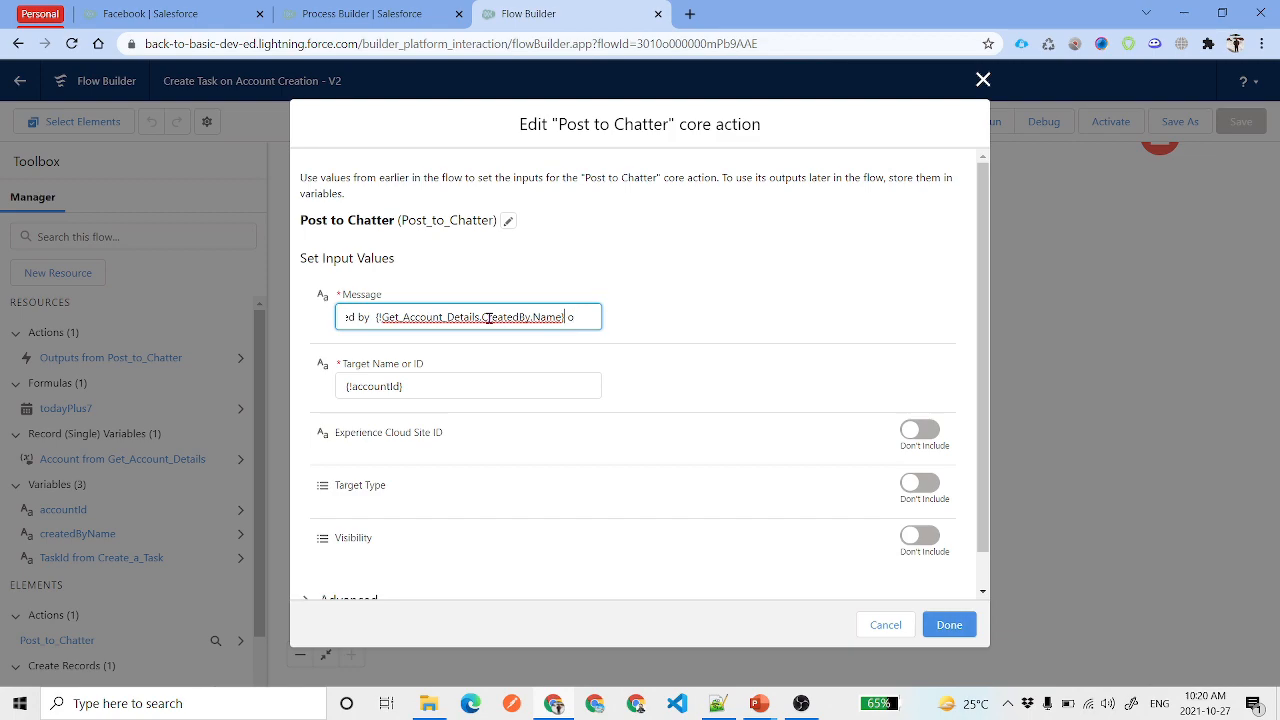
pyautogui.press('Right')
pyautogui.press('Right')
pyautogui.press('Right')
pyautogui.press('Right')
pyautogui.press('Right')
pyautogui.press('Right')
pyautogui.press('Right')
pyautogui.press('Right')
pyautogui.press('Right')
pyautogui.press('Right')
pyautogui.press('Right')
pyautogui.press('Right')
pyautogui.press('Right')
pyautogui.press('Right')
pyautogui.press('Right')
pyautogui.press('Right')
pyautogui.press('Right')
pyautogui.press('Right')
pyautogui.press('Right')
pyautogui.press('Right')
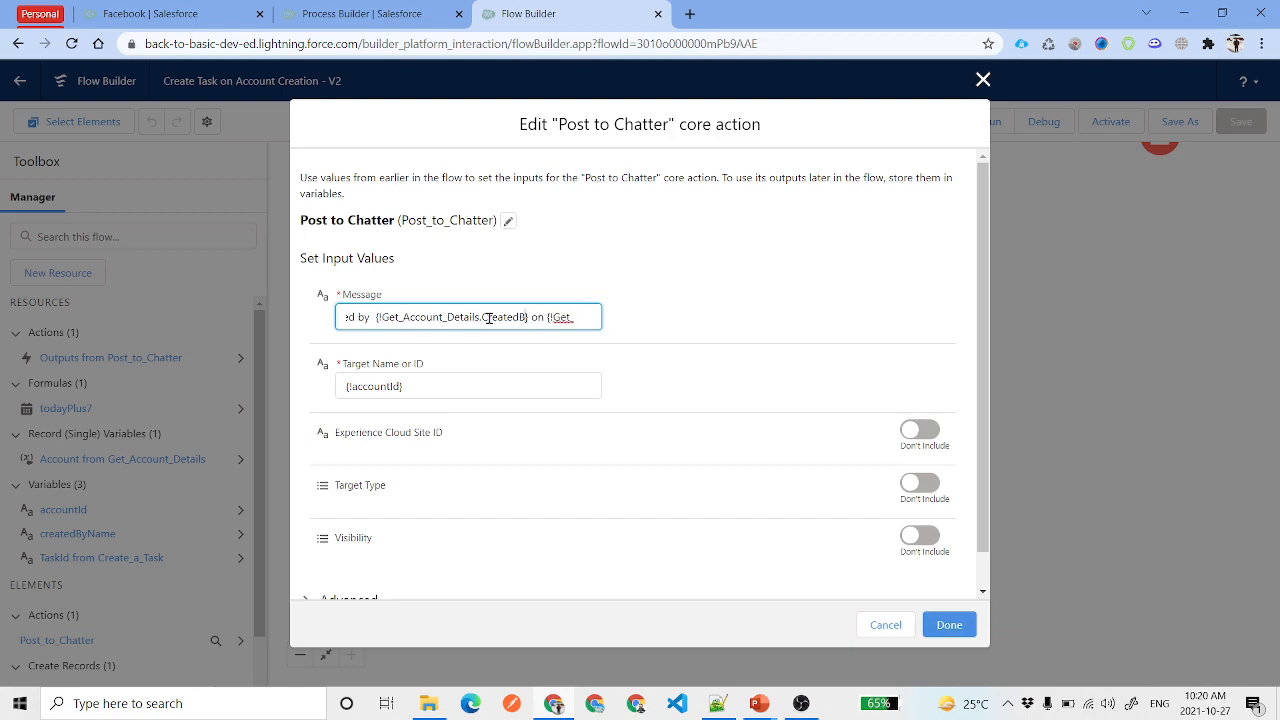
pyautogui.press('BackSpace')
pyautogui.press('BackSpace')
pyautogui.press('BackSpace')
pyautogui.press('BackSpace')
pyautogui.press('BackSpace')
pyautogui.press('BackSpace')
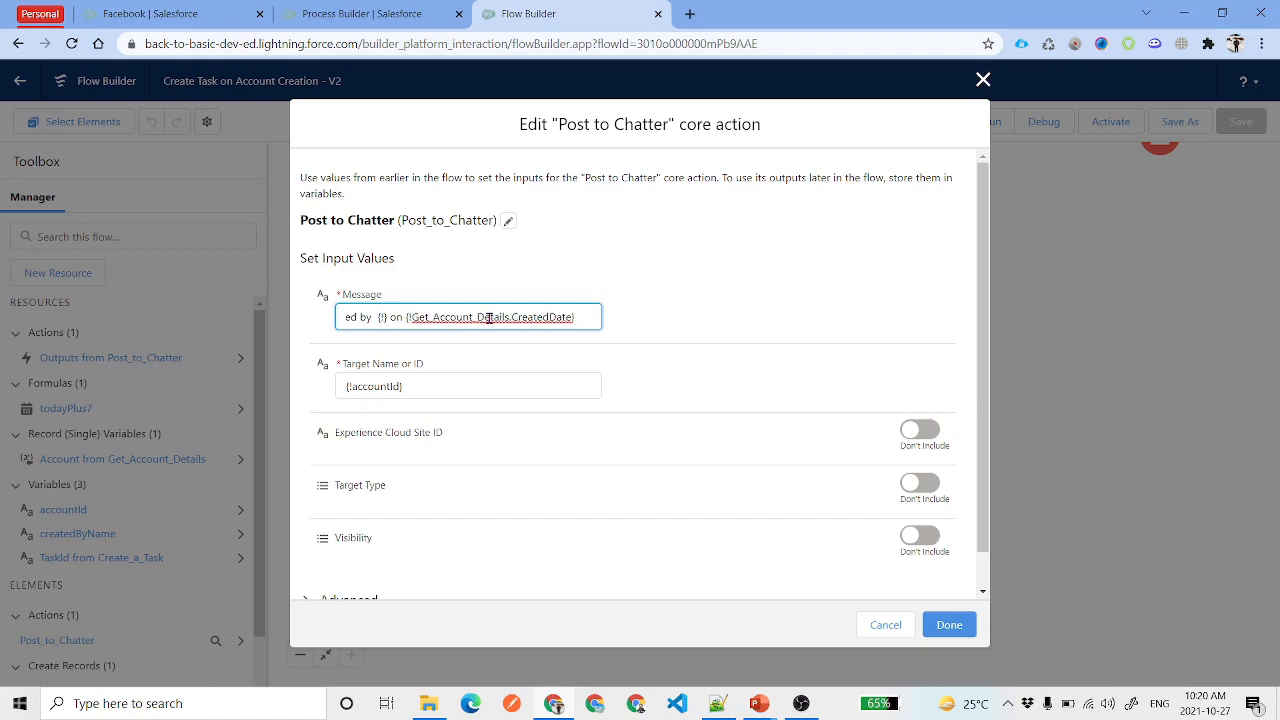
pyautogui.write('createdBy')
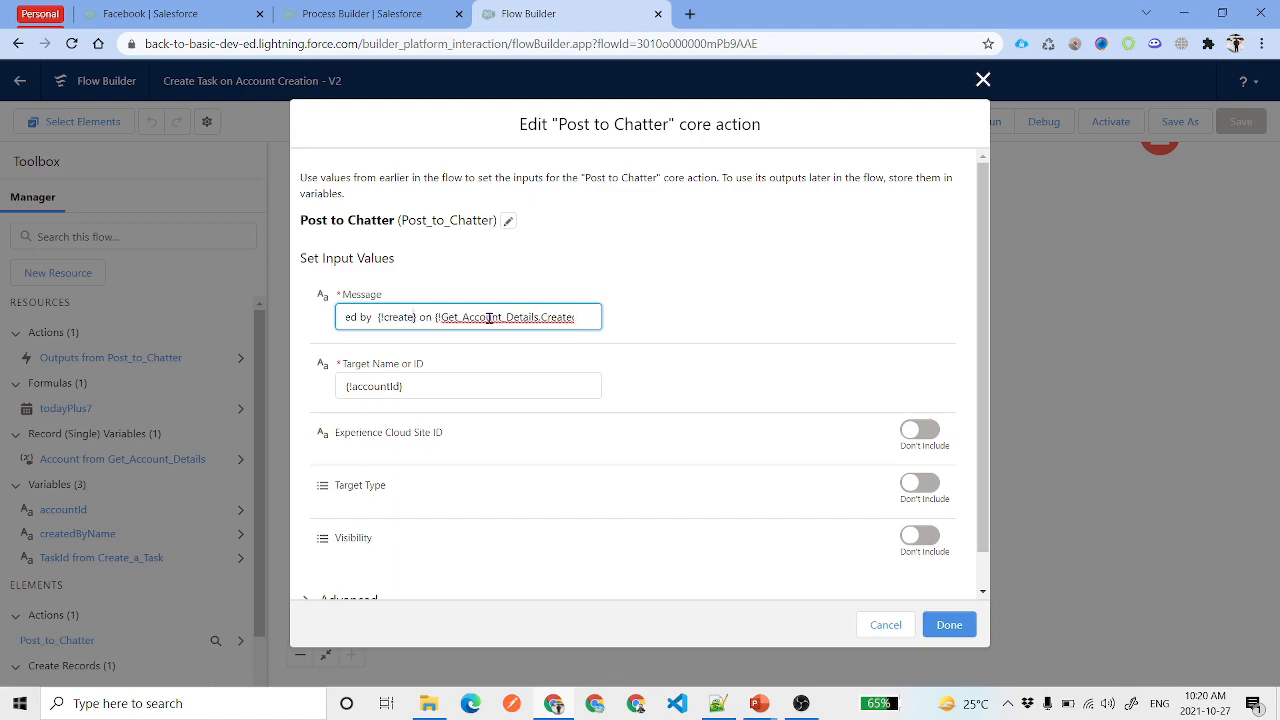
pyautogui.write('Name')
pyautogui.click(790, 290)
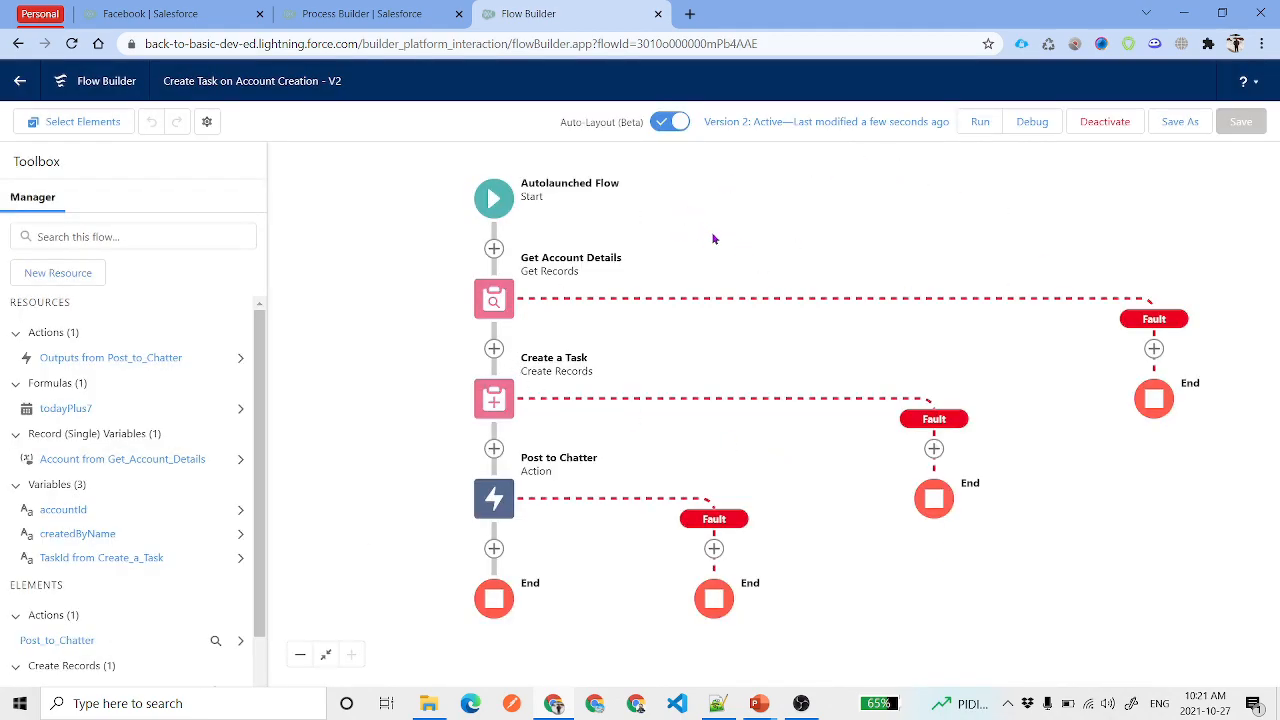
pyautogui.click(360, 13)
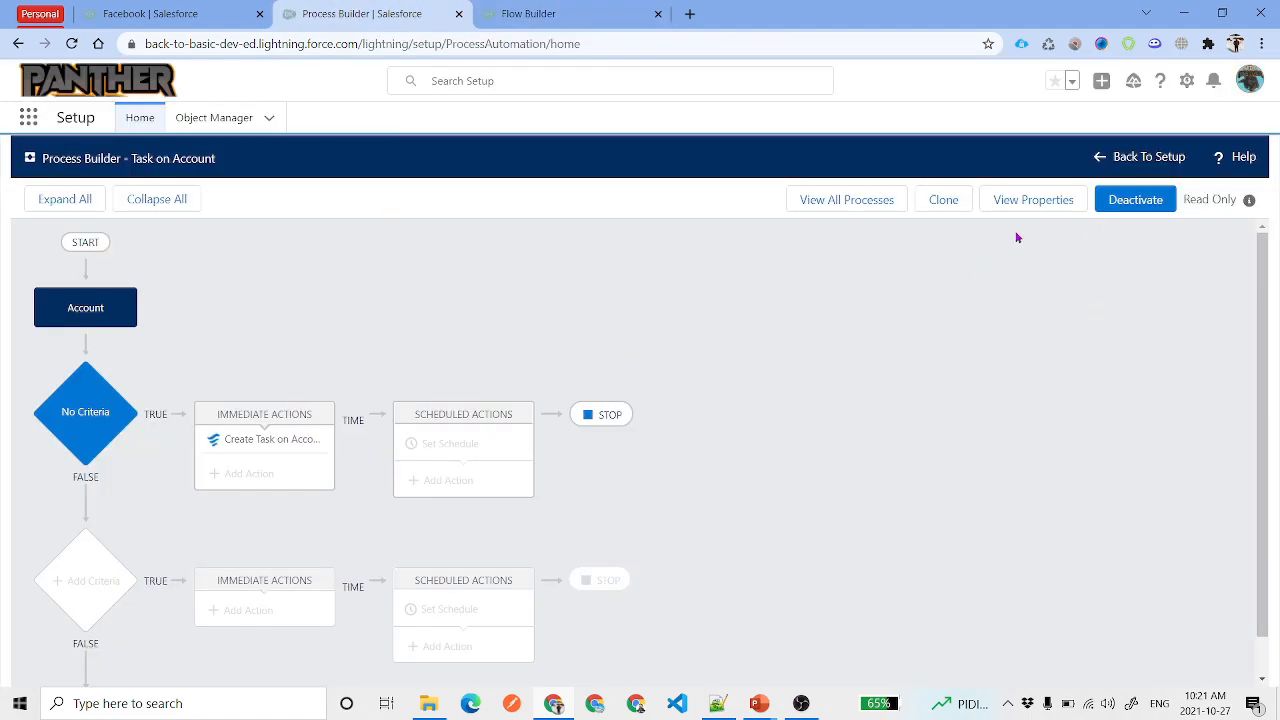
# Clone Task on Account as a new version, check its flow variables, and return to My Processes
pyautogui.click(943, 200)
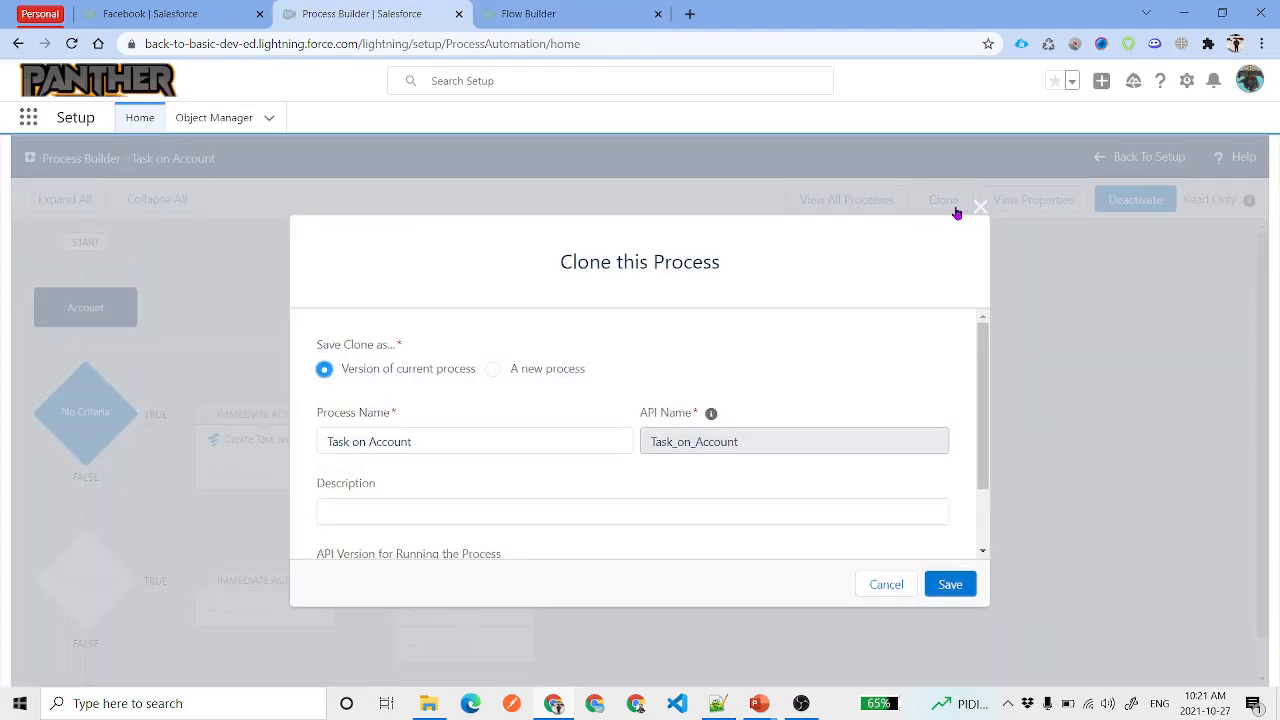
pyautogui.click(955, 592)
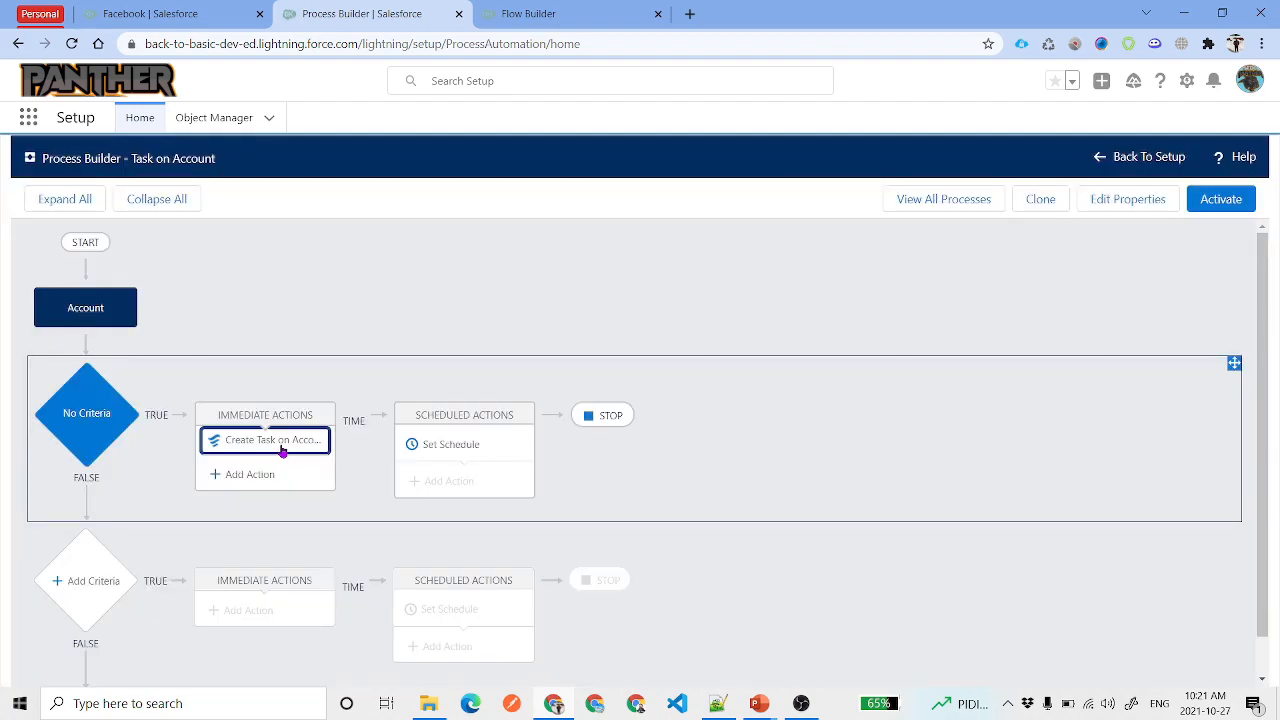
pyautogui.click(283, 448)
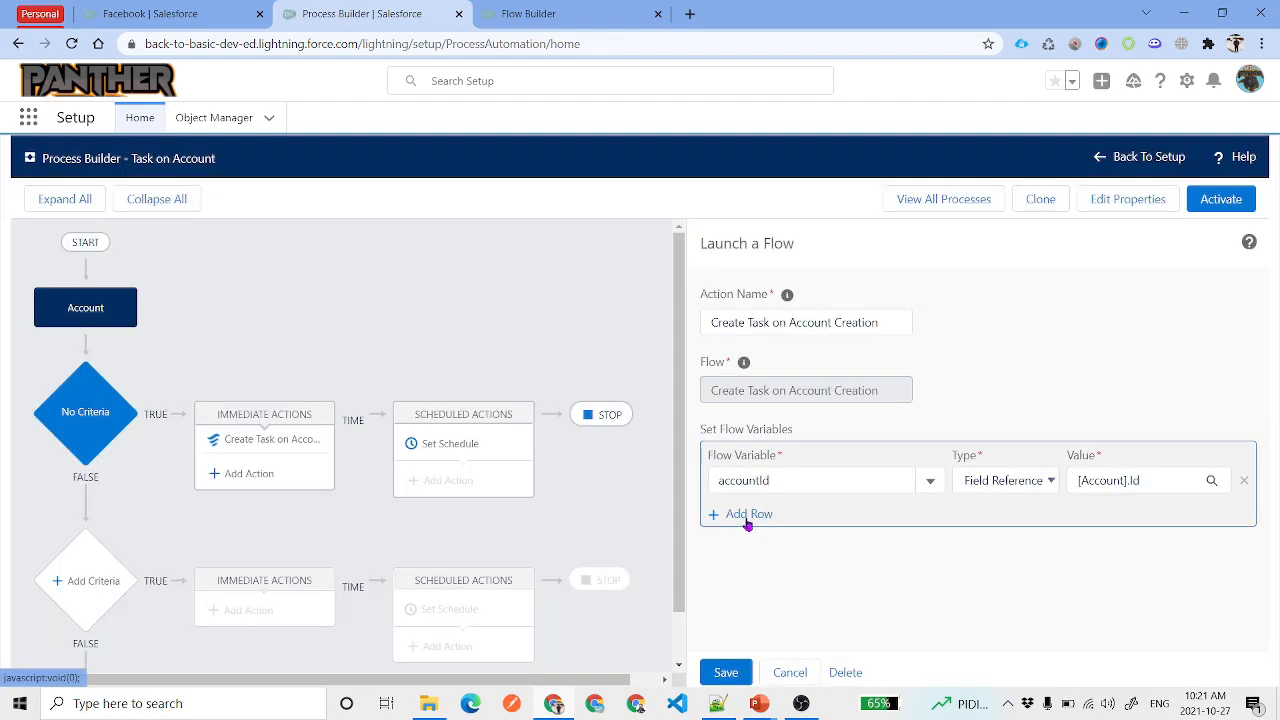
pyautogui.click(745, 530)
pyautogui.click(930, 516)
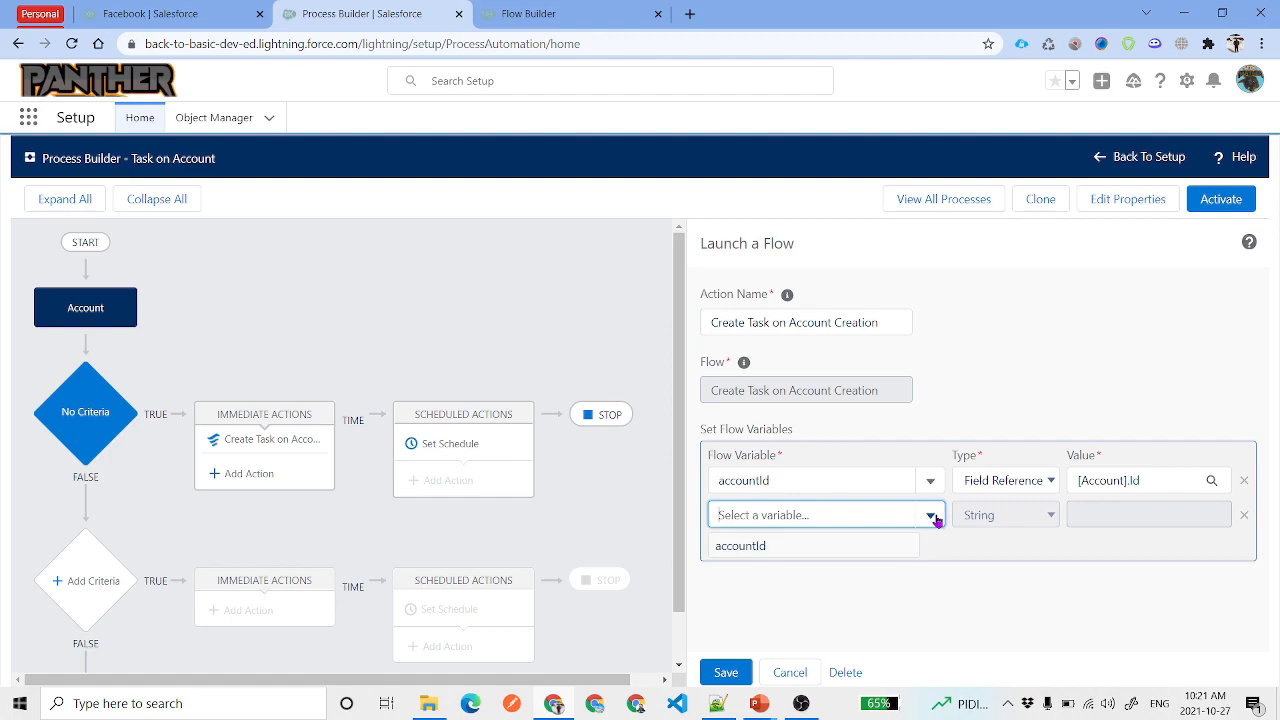
pyautogui.click(1244, 515)
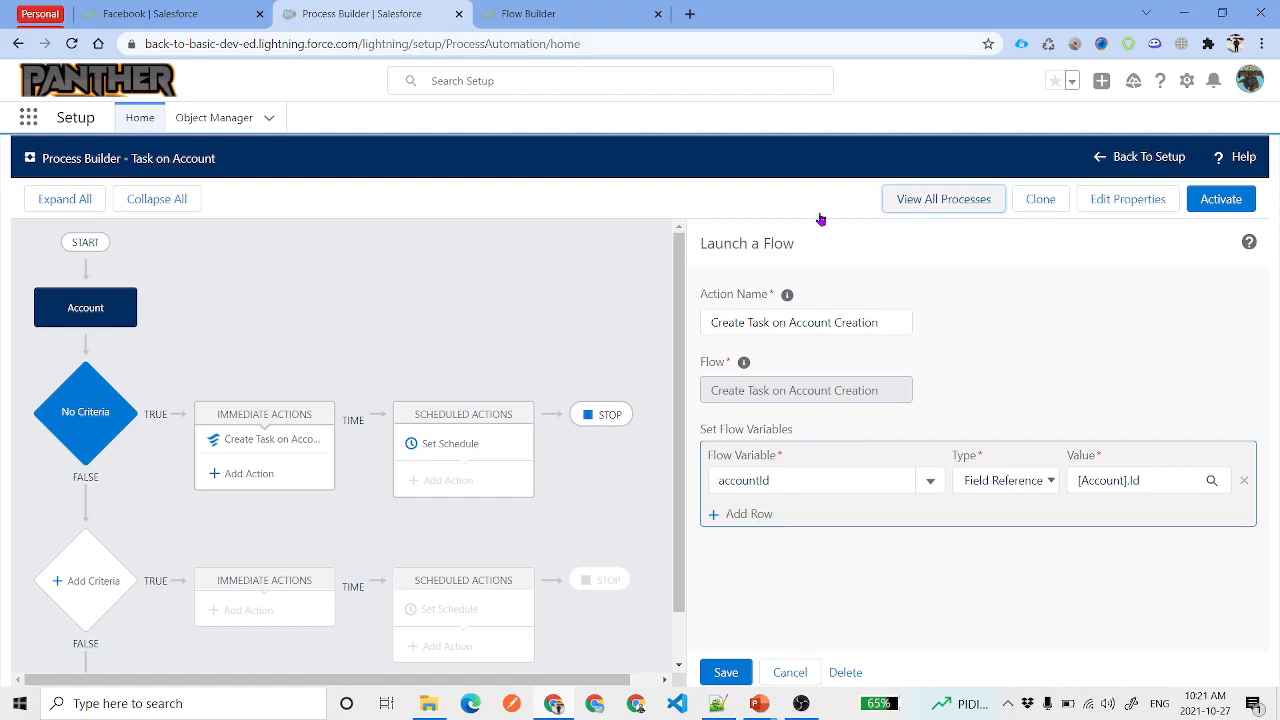
pyautogui.click(943, 199)
pyautogui.click(74, 47)
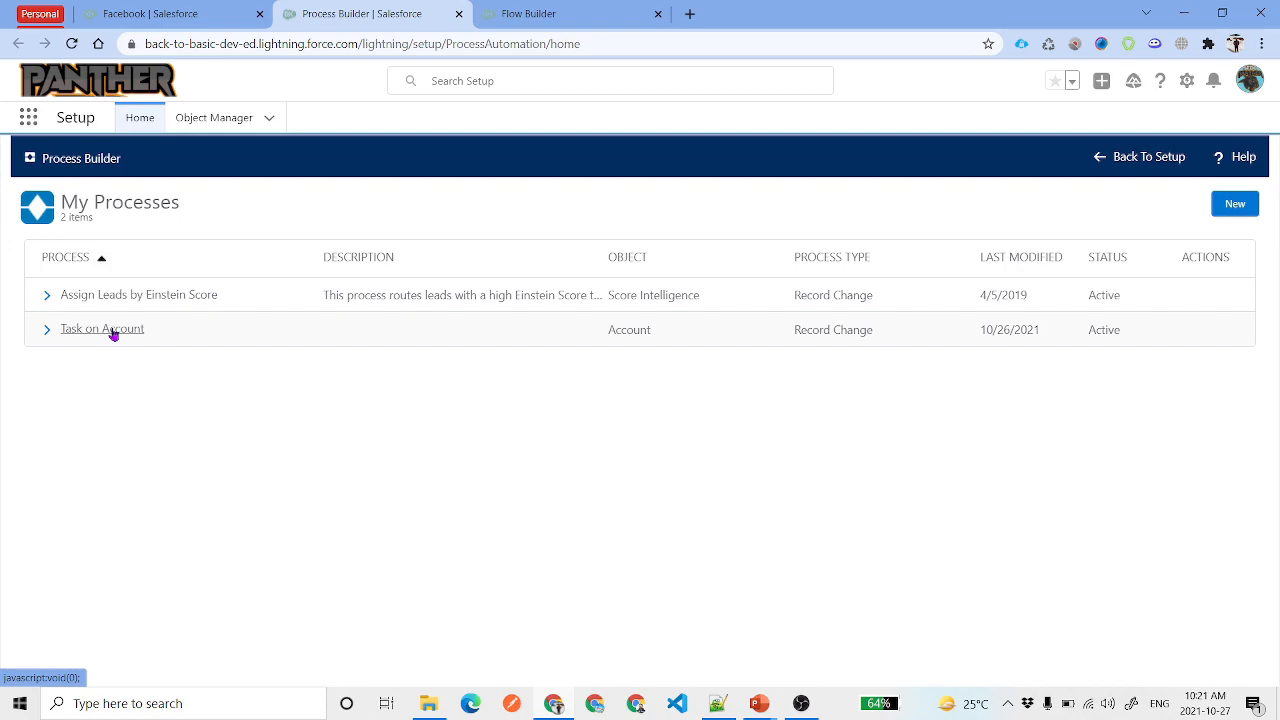
# From My Processes, open inactive Version 2 of Task on Account and its flow action
pyautogui.click(113, 333)
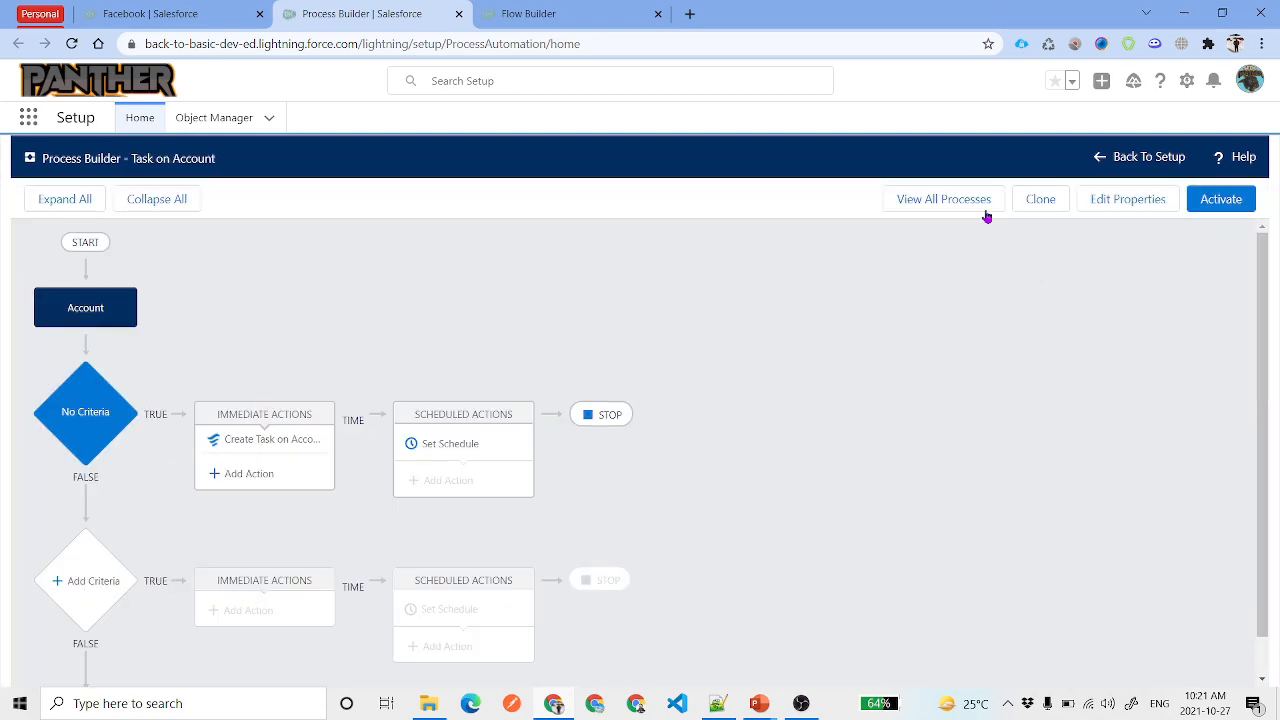
pyautogui.click(955, 201)
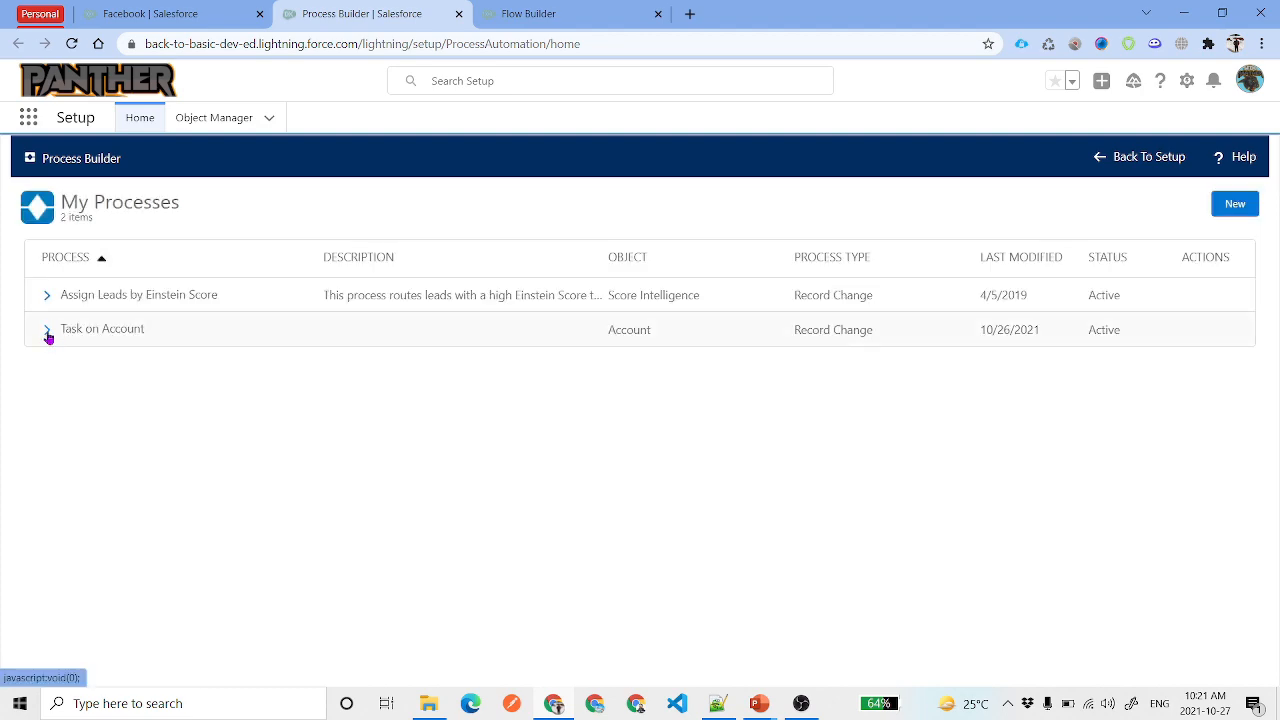
pyautogui.click(47, 334)
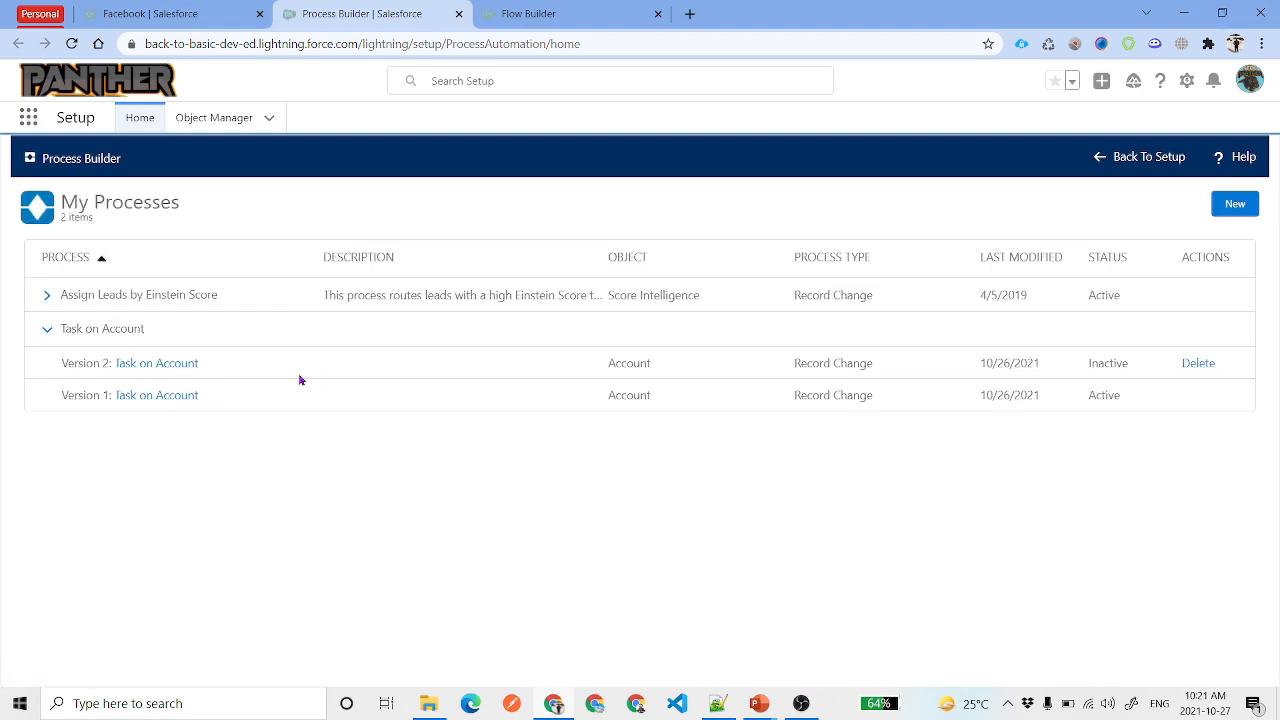
pyautogui.click(146, 368)
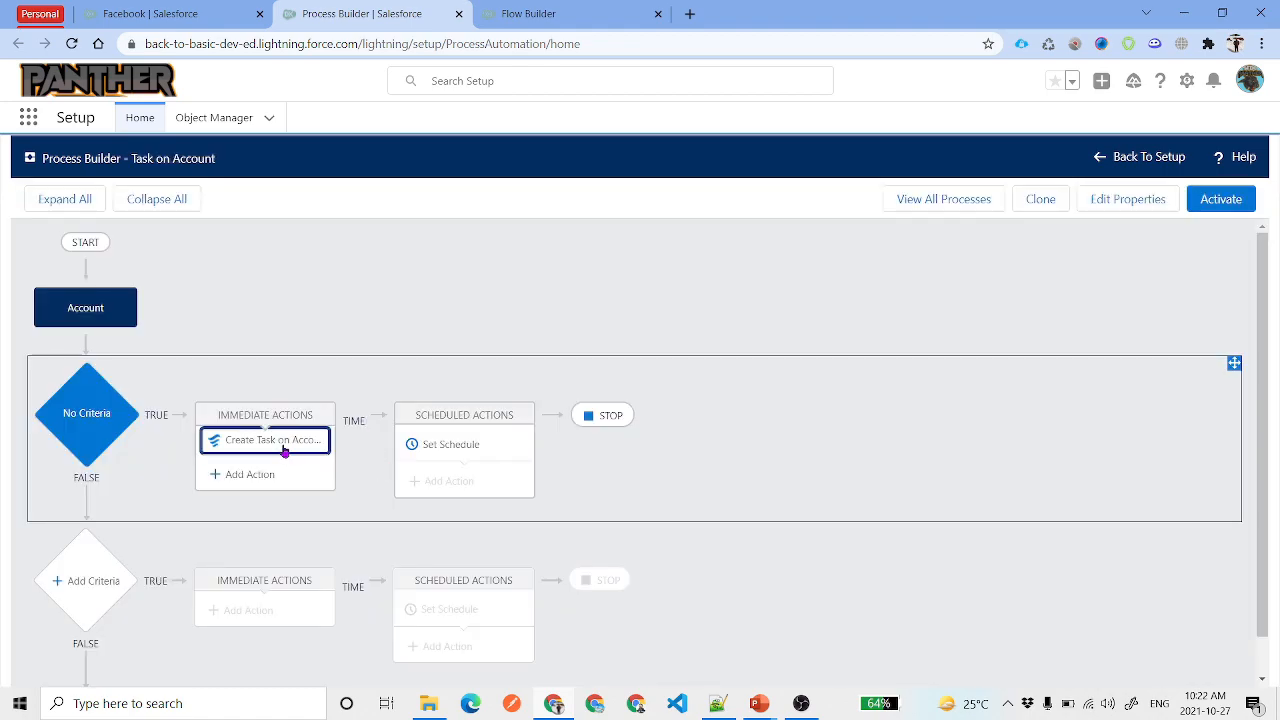
pyautogui.click(280, 446)
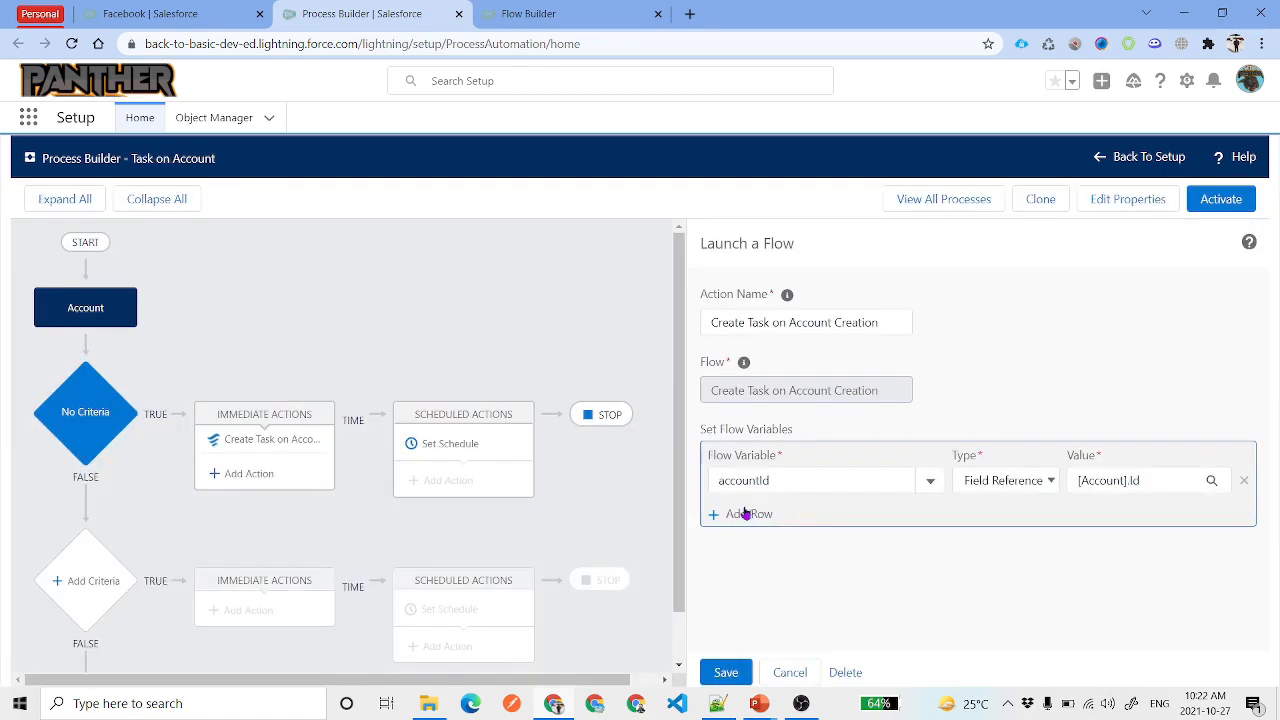
# Add a second flow variable row for createdByName with a Field Reference value
pyautogui.click(745, 512)
pyautogui.click(936, 518)
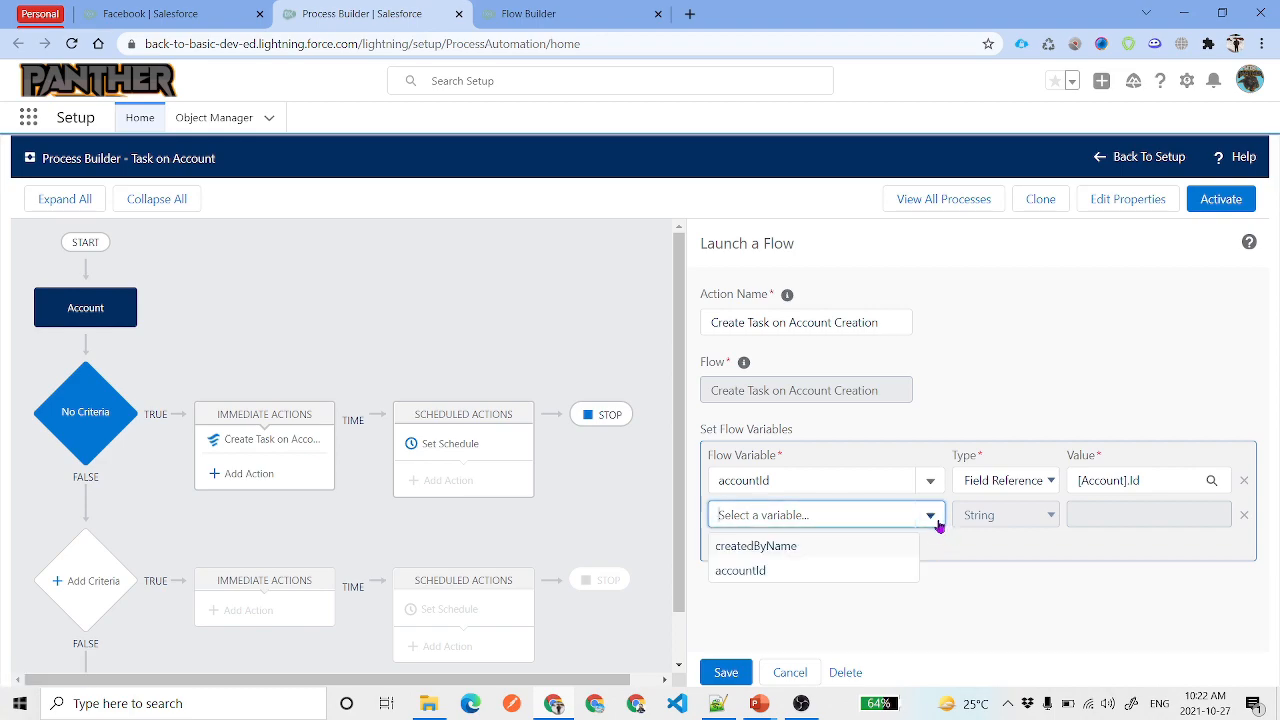
pyautogui.click(781, 547)
pyautogui.click(1035, 518)
pyautogui.click(1024, 555)
# Set the createdByName value to Account > Created By ID > First Name
pyautogui.click(1147, 518)
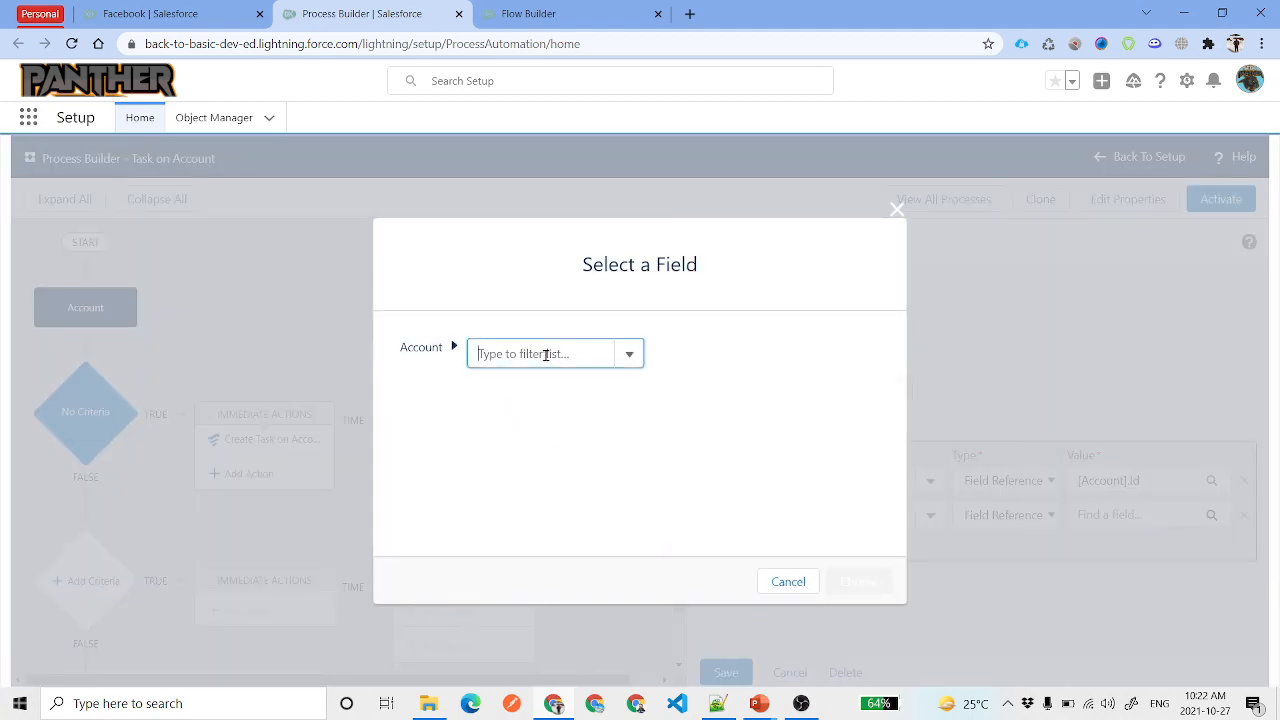
pyautogui.write('Crea')
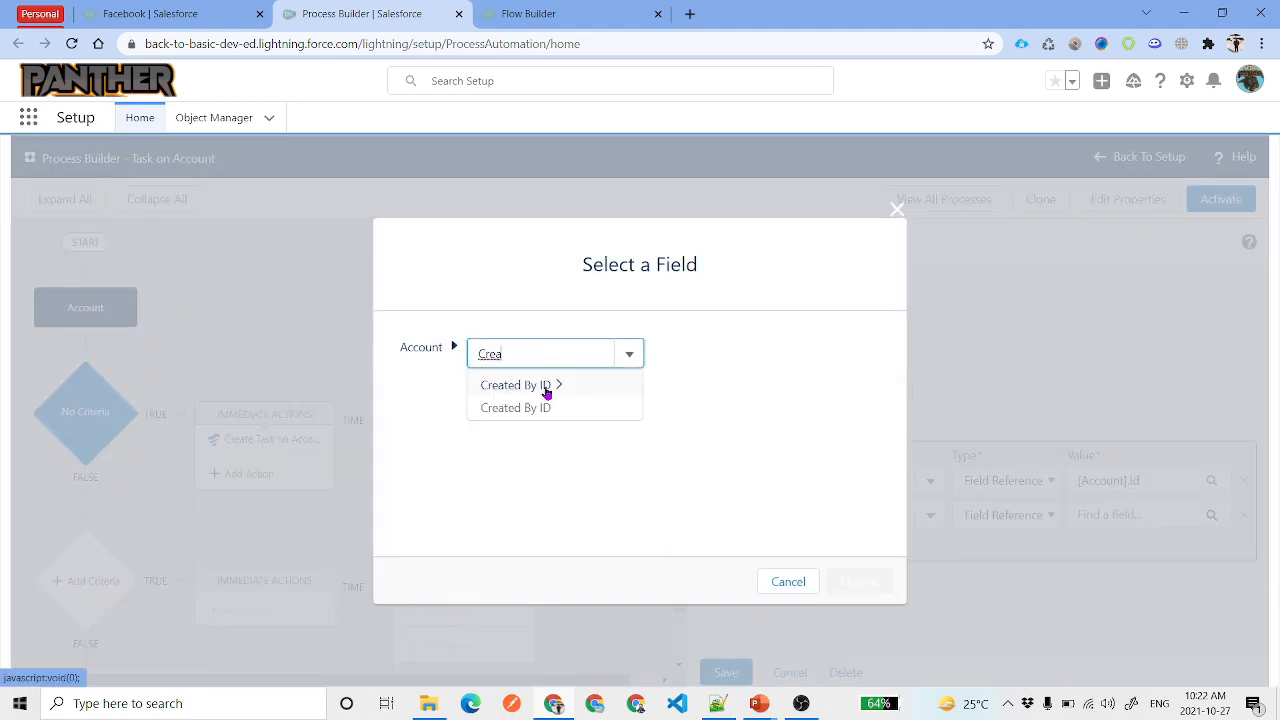
pyautogui.click(552, 387)
pyautogui.write('Na')
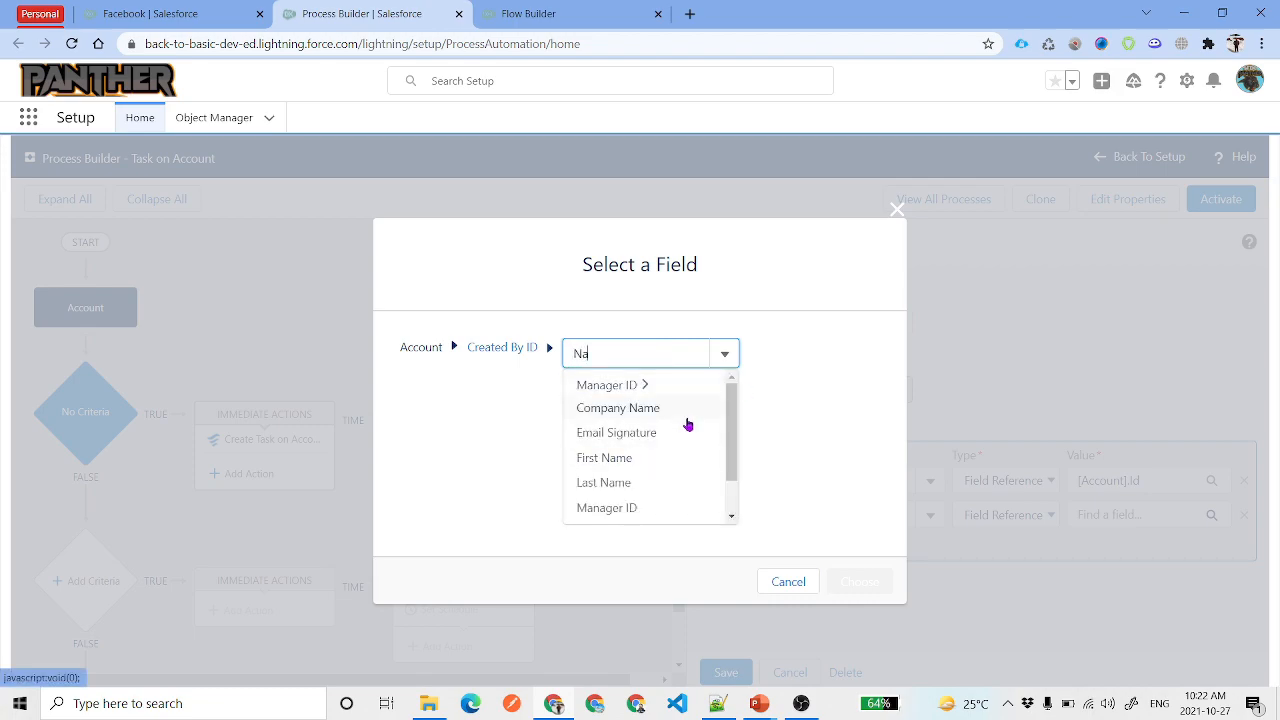
pyautogui.scroll(-1, 688, 425)
pyautogui.scroll(2, 688, 425)
pyautogui.click(675, 468)
pyautogui.click(848, 578)
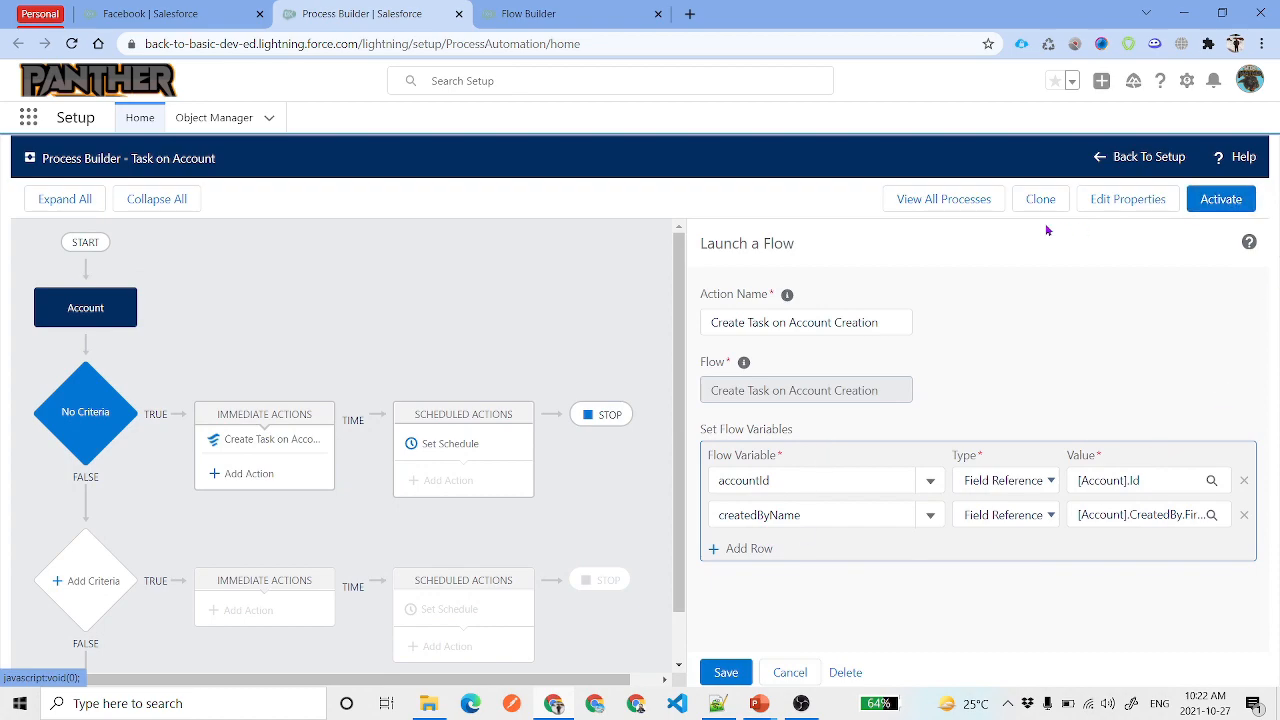
# Save and activate the updated process, then go to the Accounts list
pyautogui.click(726, 672)
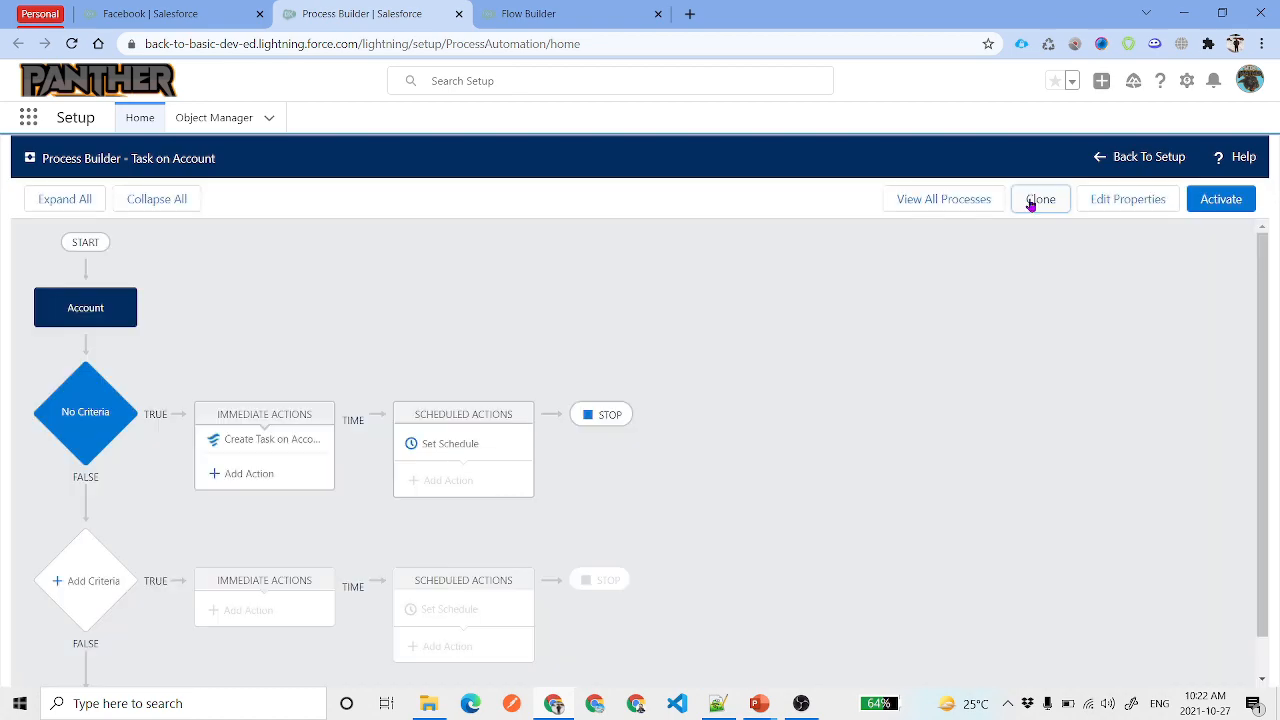
pyautogui.click(1040, 199)
pyautogui.click(898, 584)
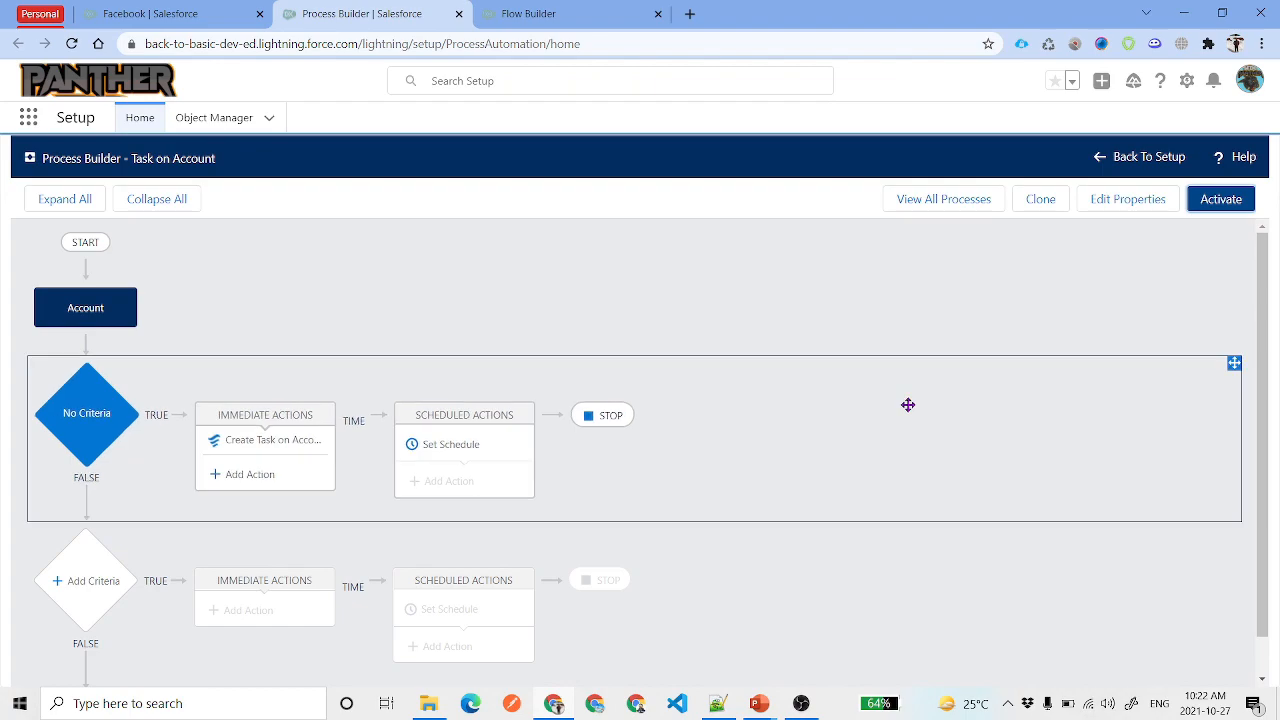
pyautogui.hotkey('ctrl', 'shift', 'Tab')
pyautogui.click(572, 117)
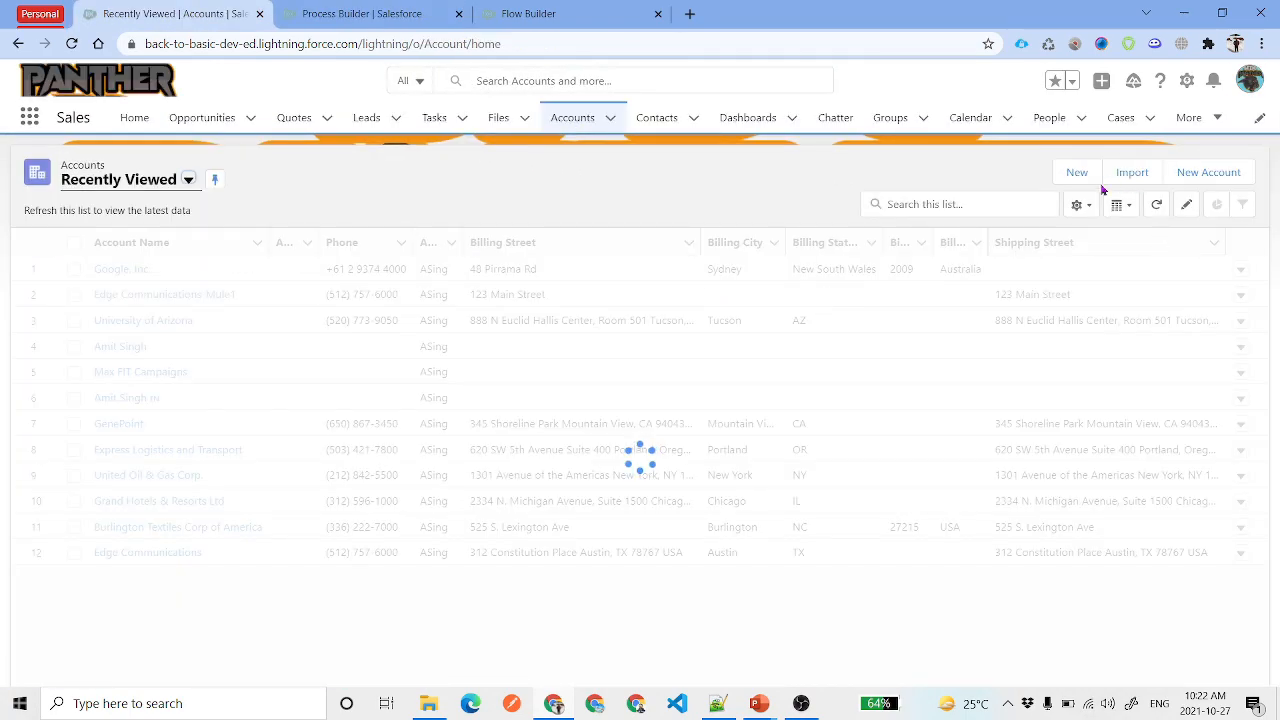
# Create and save a new Amazon.com account with its details filled in
pyautogui.click(1075, 172)
pyautogui.click(449, 466)
pyautogui.scroll(-10, 731, 485)
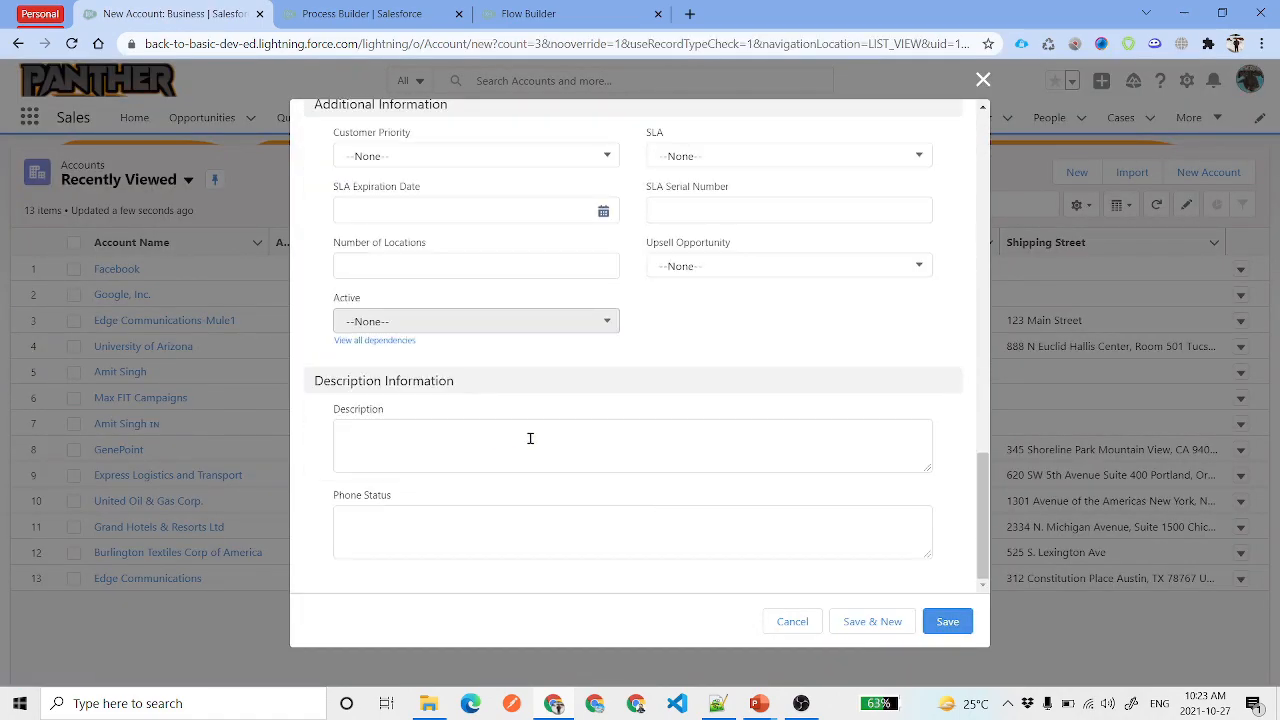
pyautogui.click(940, 621)
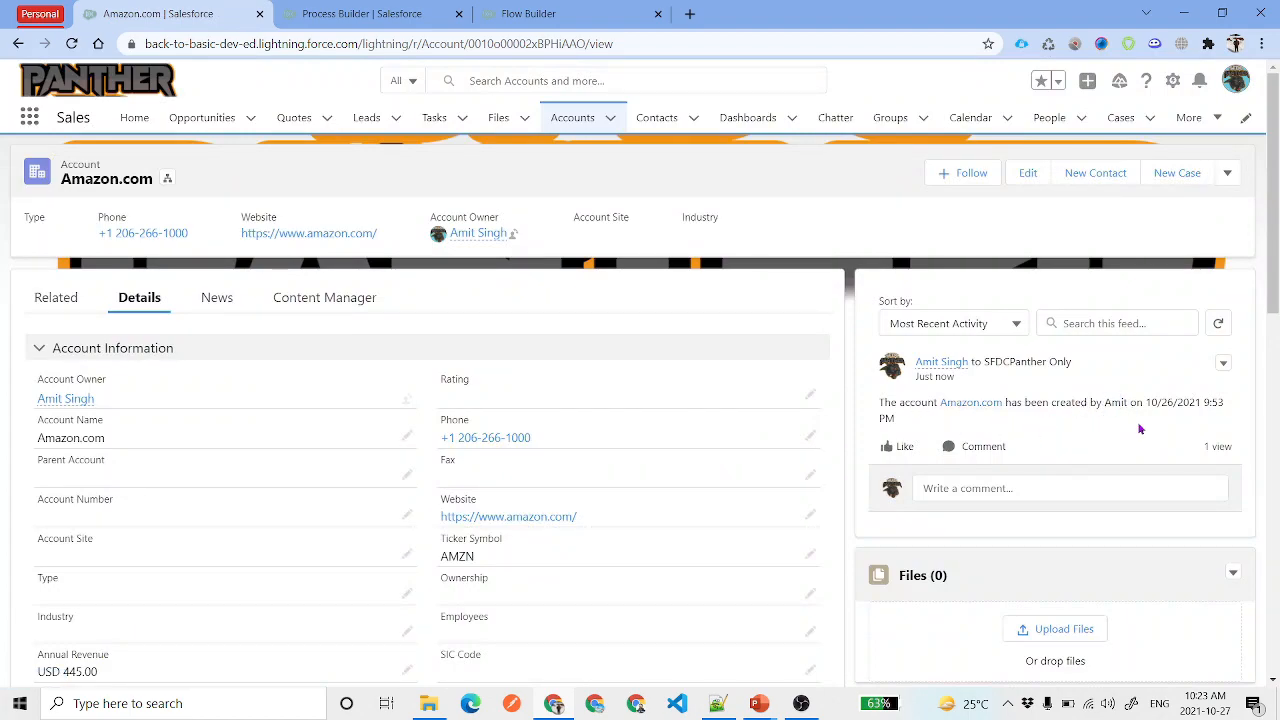
# Verify the creation date in the account's feed post, then return to Flow Builder
pyautogui.moveTo(1143, 400); pyautogui.dragTo(1128, 437)
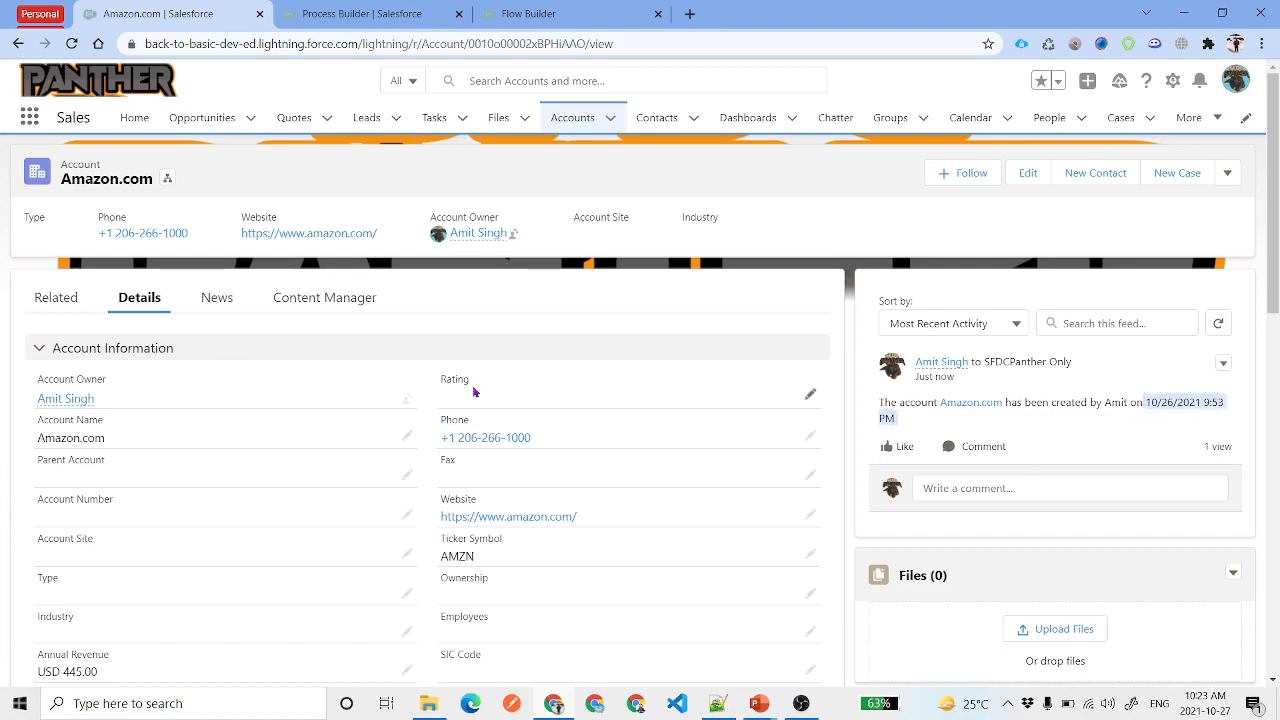
pyautogui.click(326, 10)
pyautogui.click(522, 8)
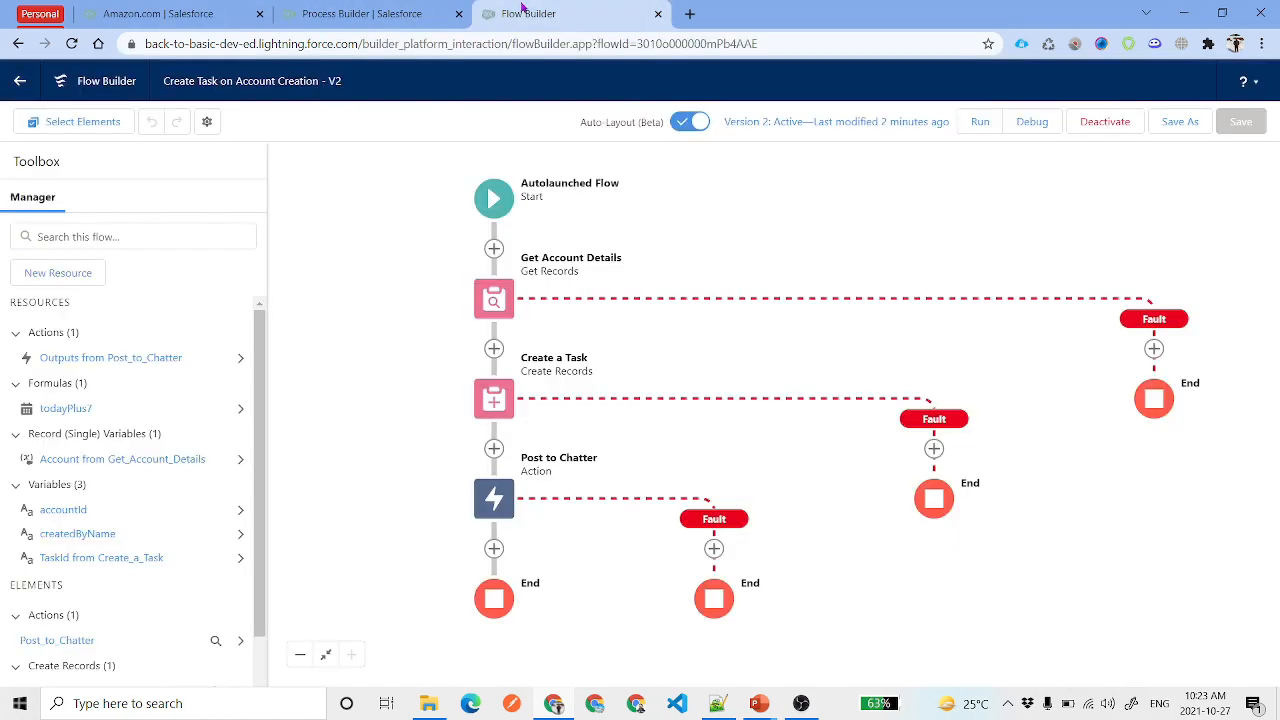